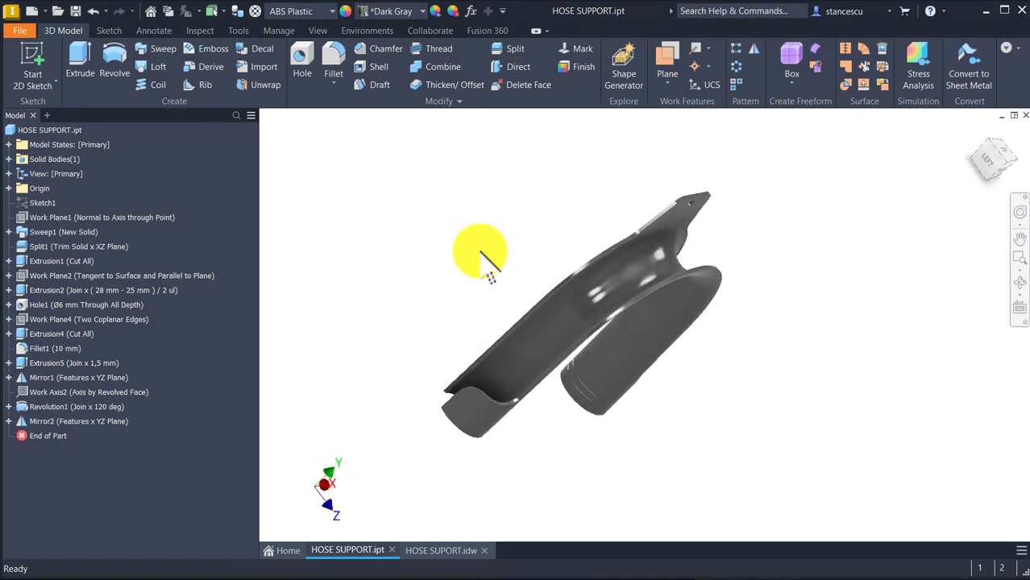
Examine the finished hose support model in its home view and the dimensions on its HOSE SUPORT.idw drawing.
key(F6)
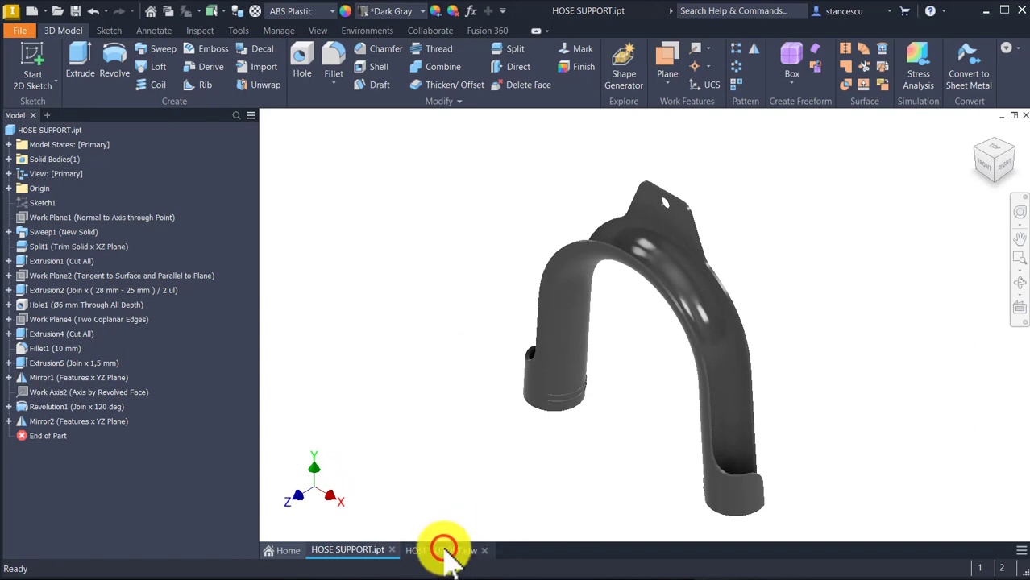
click(442, 549)
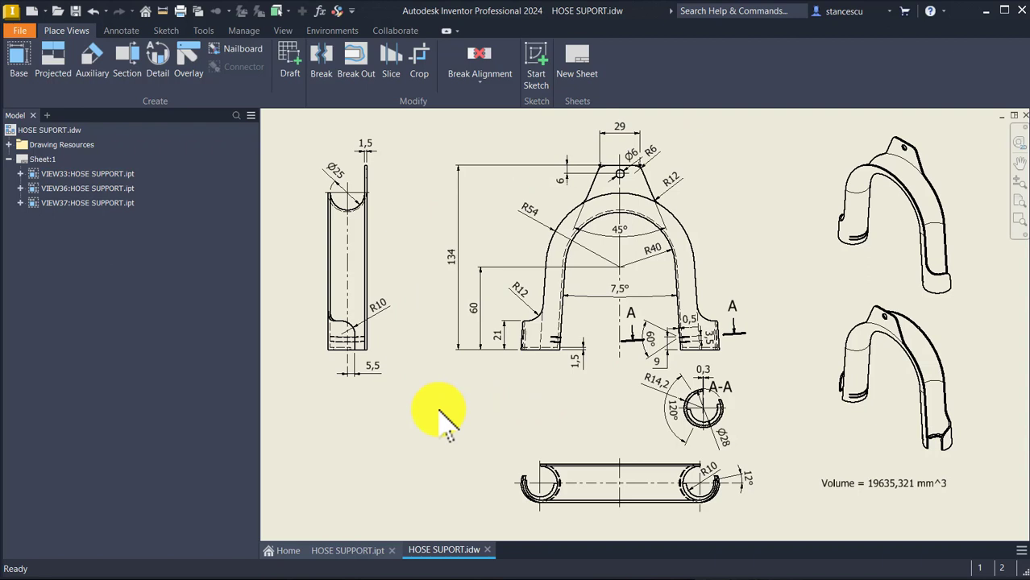
click(740, 127)
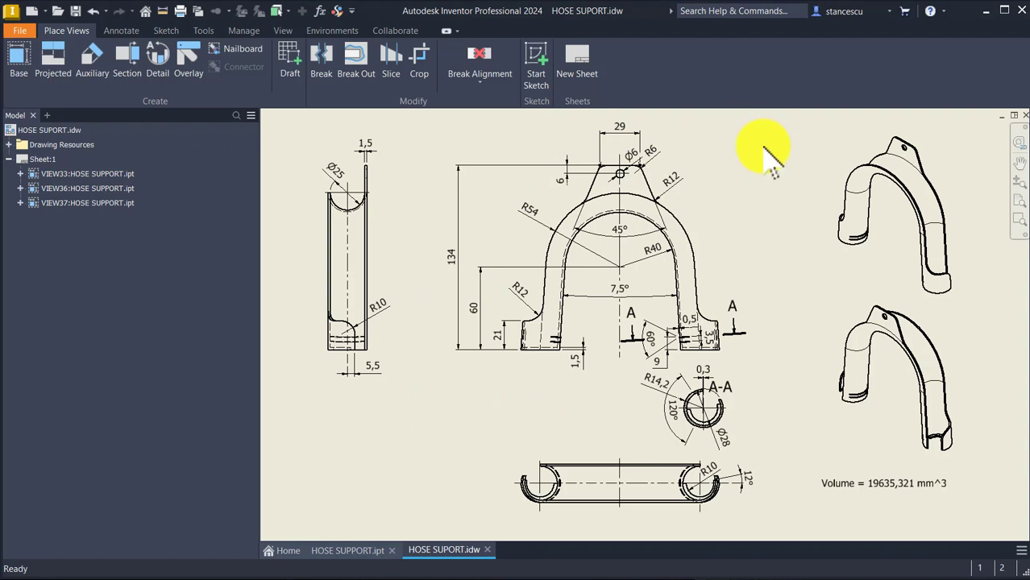
Create a new part from the metric Standard (mm).ipt template and start a 2D sketch on the XY plane.
click(32, 16)
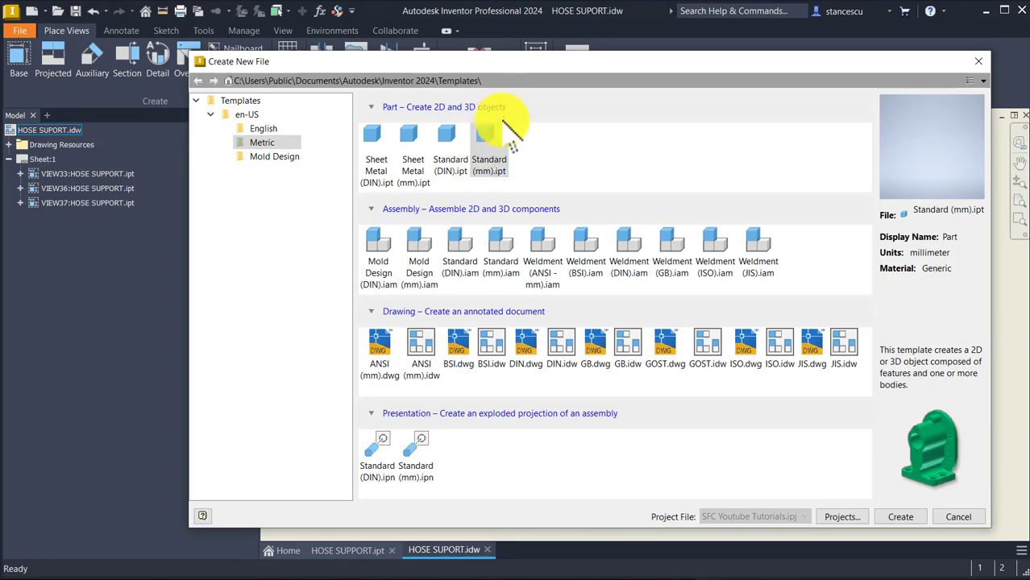
double_click(504, 131)
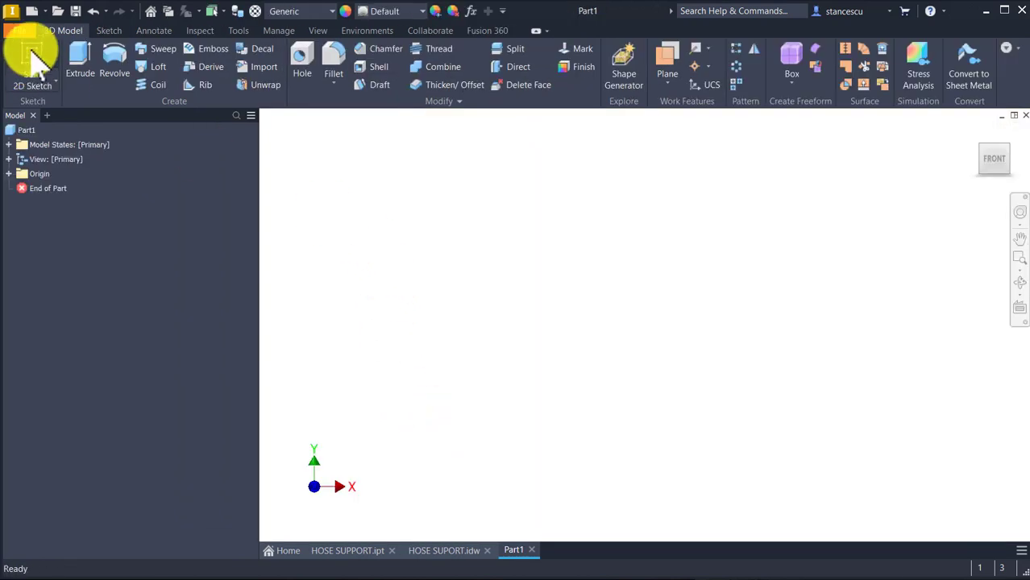
click(32, 53)
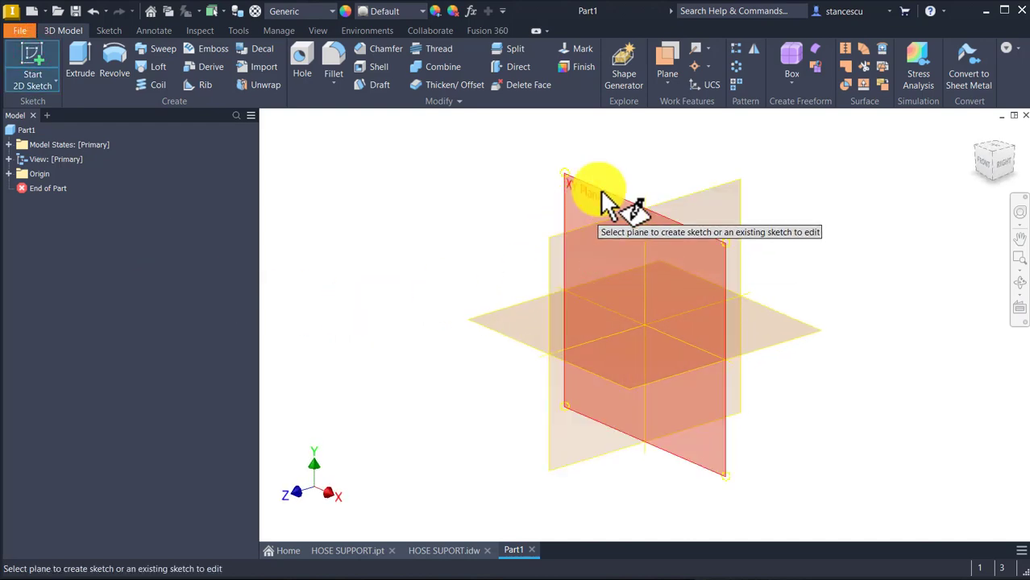
click(601, 187)
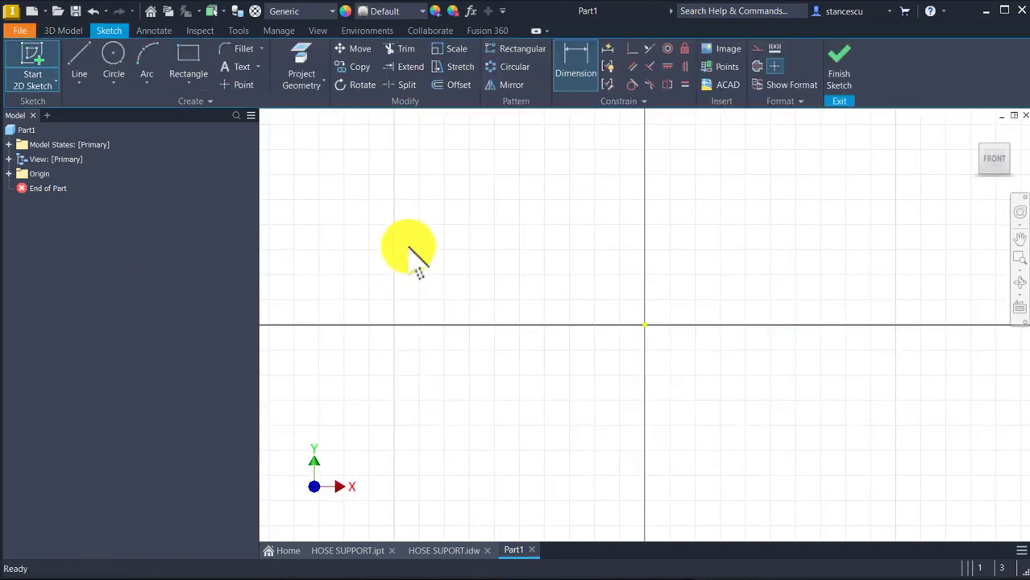
Sketch an open arch: a slanted line about 17 mm long, a tangent arc over the top, and a tangent line about 20 mm long.
click(80, 52)
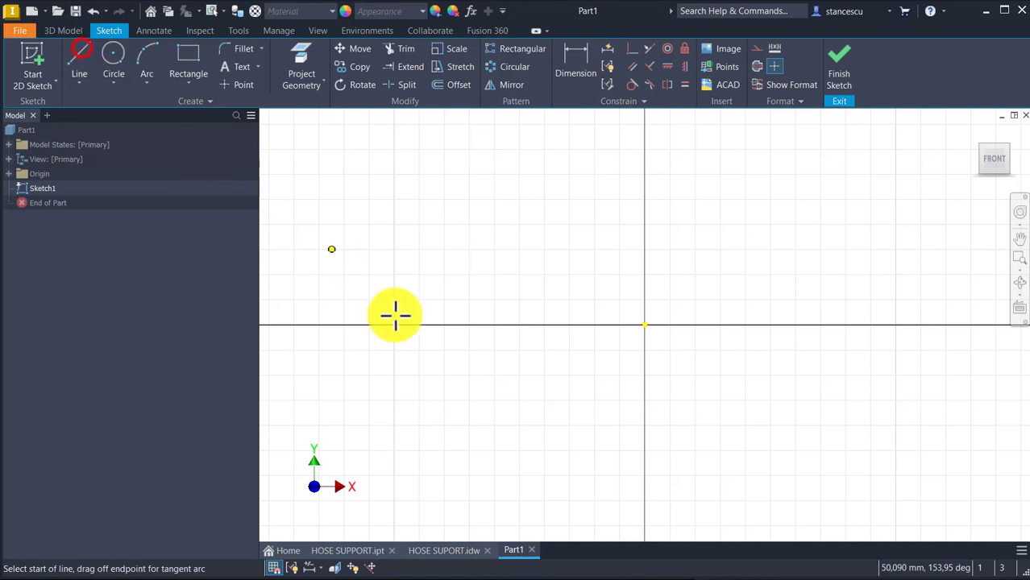
click(508, 388)
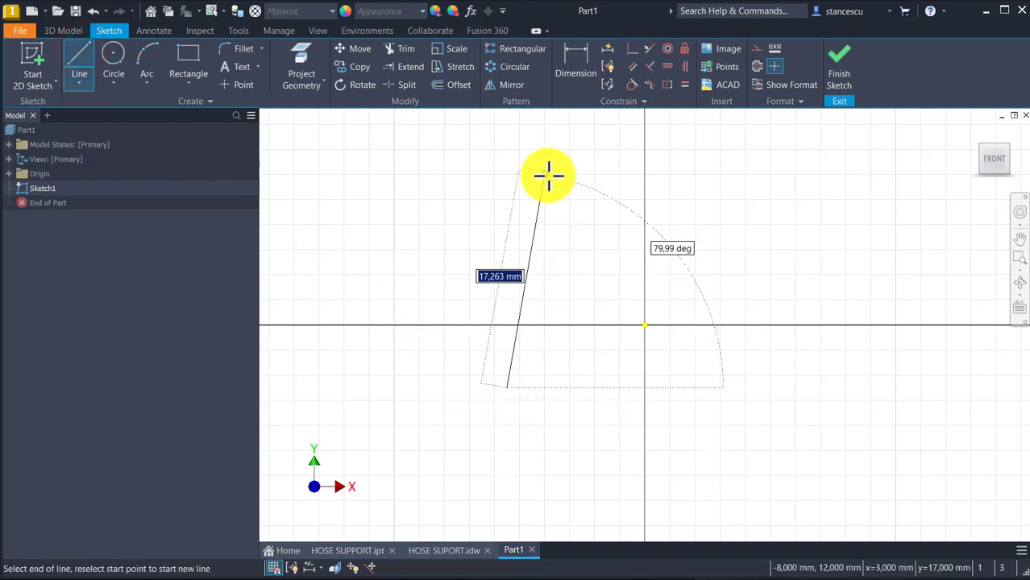
click(547, 165)
drag(547, 165, 783, 175)
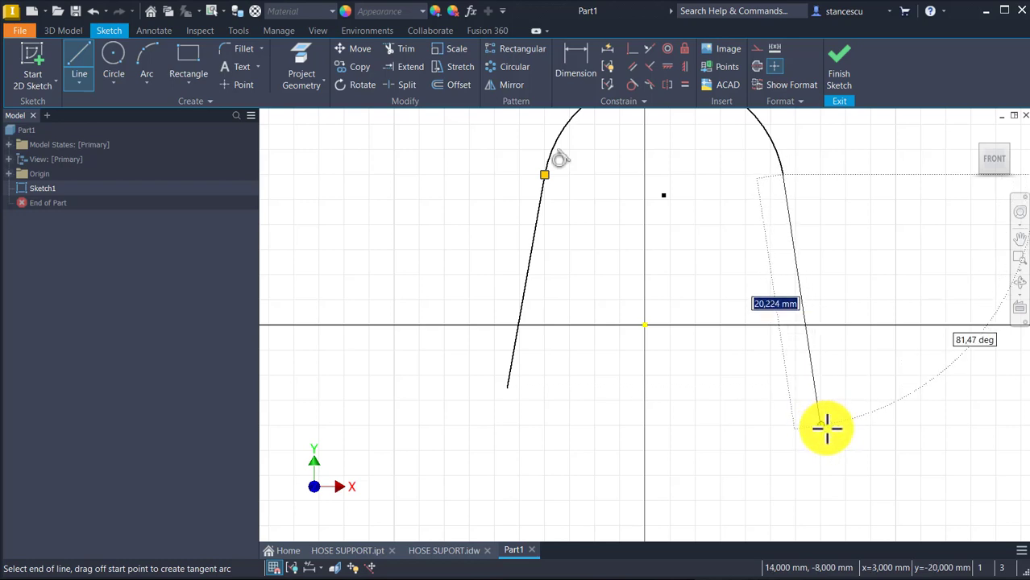
click(827, 426)
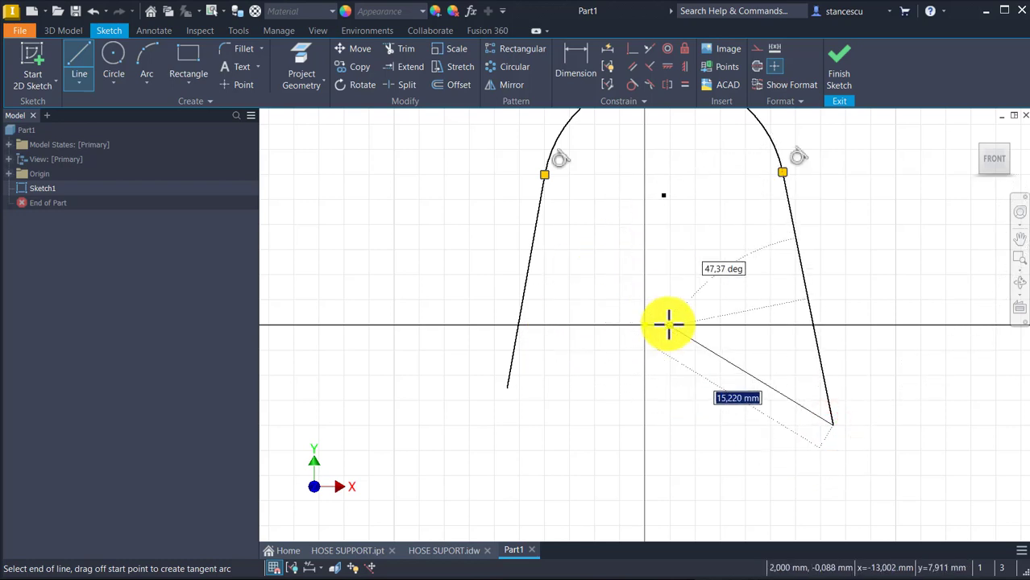
key(Escape)
key(Escape)
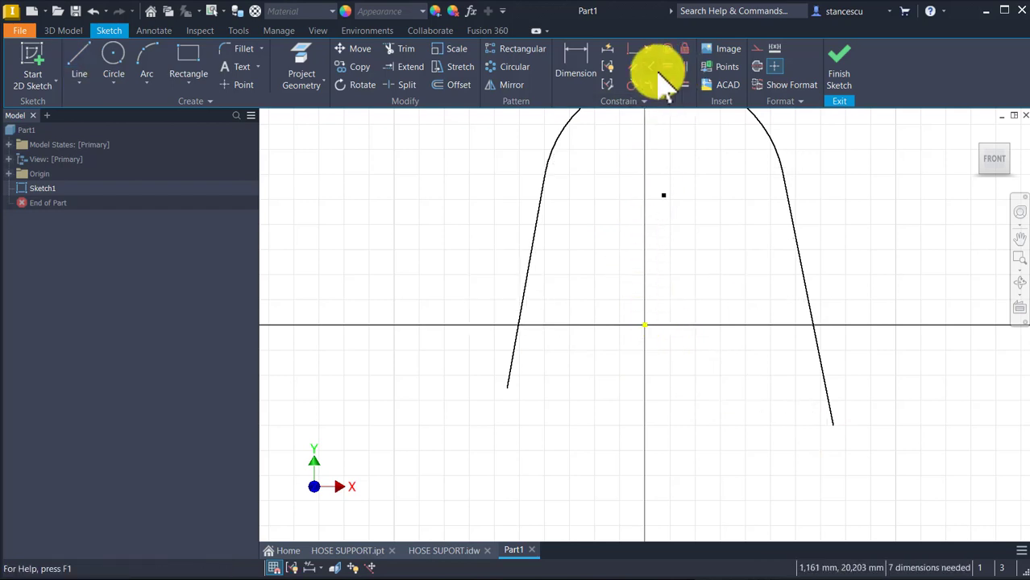
Constrain the arch's two lower endpoints to be level and align the arc's centre vertically with the origin.
click(667, 68)
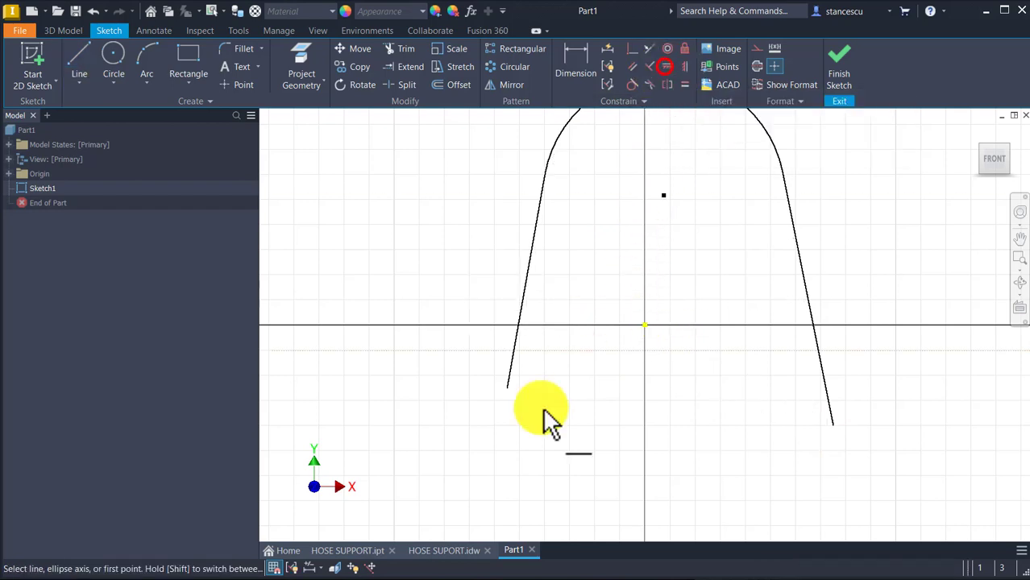
click(506, 388)
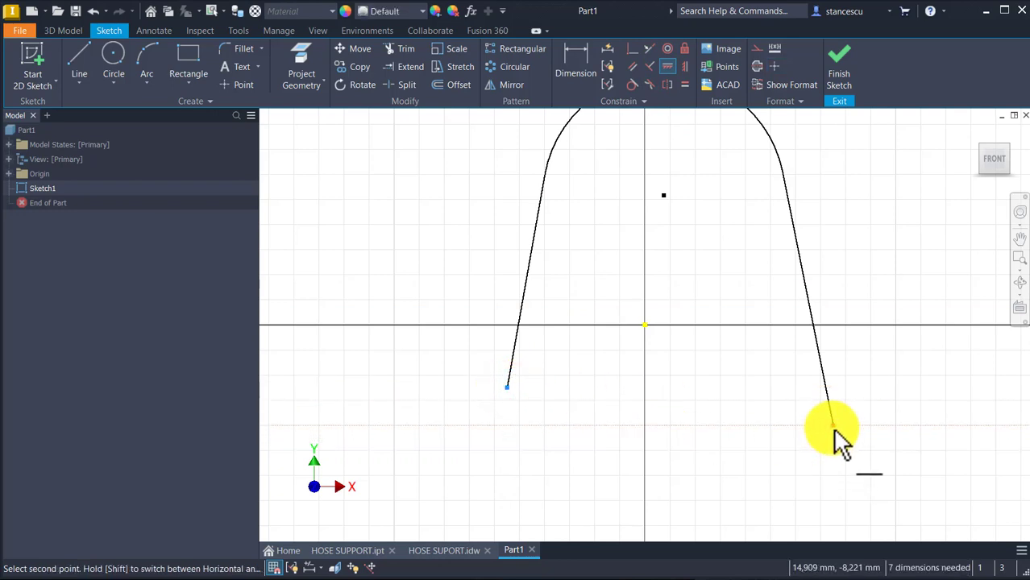
click(832, 427)
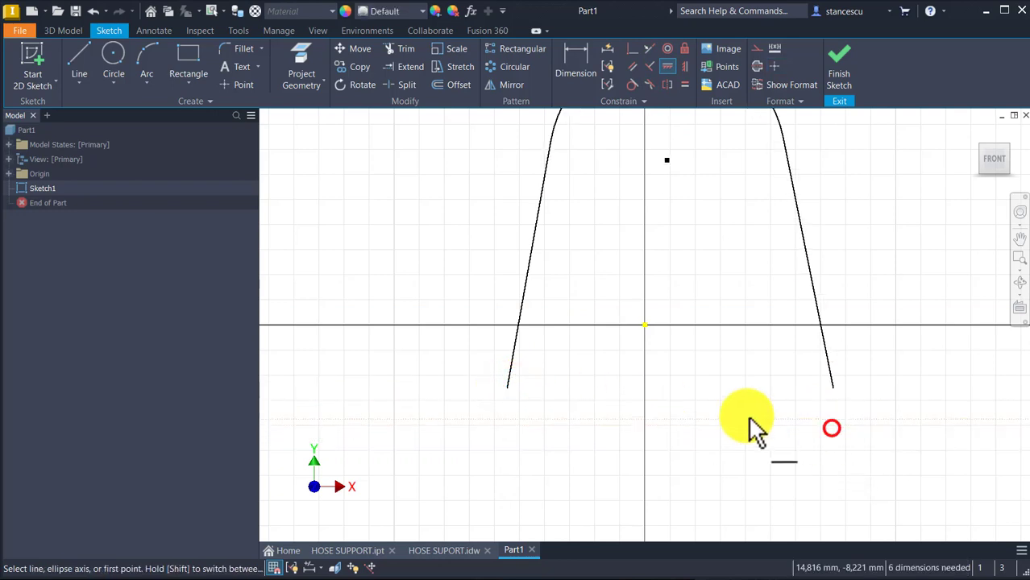
click(684, 66)
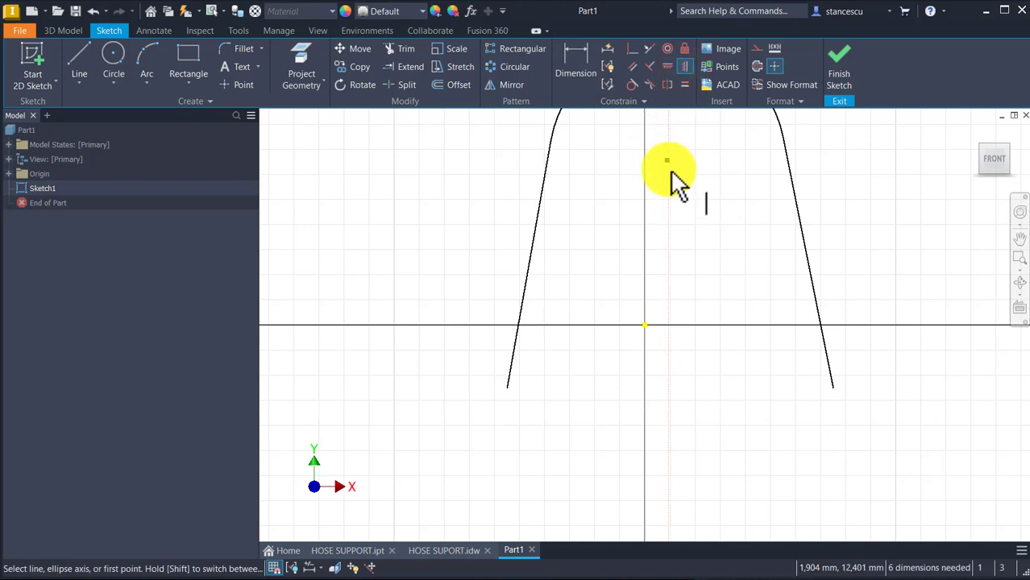
click(667, 159)
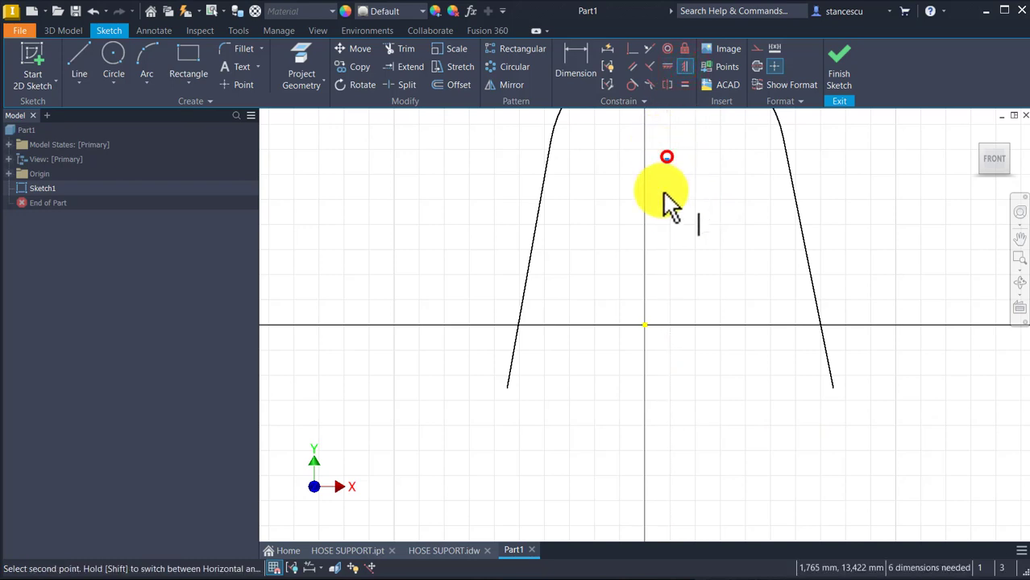
click(645, 325)
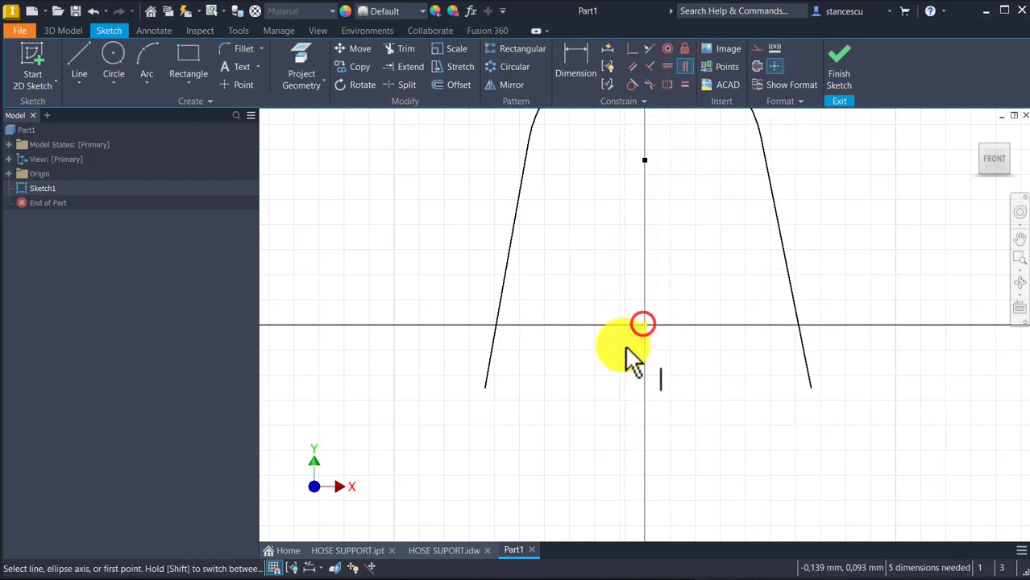
Apply an Equal constraint to the arch's two slanted side lines.
click(686, 84)
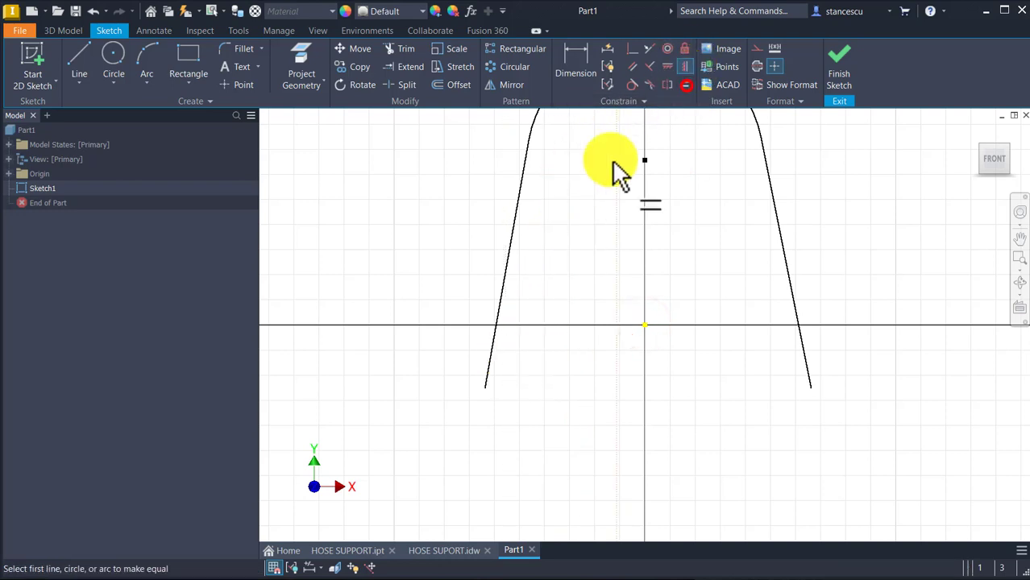
click(509, 249)
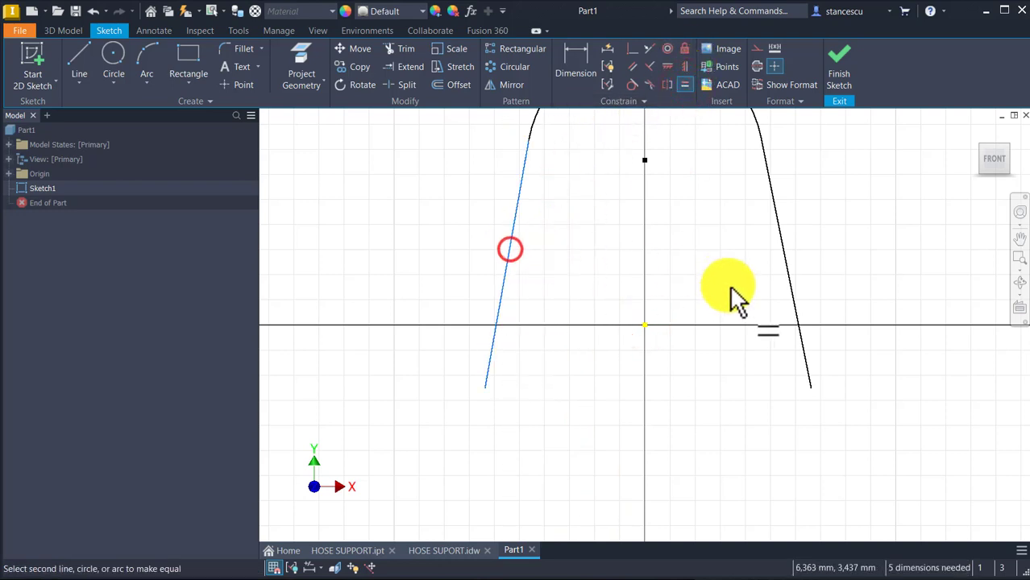
click(788, 275)
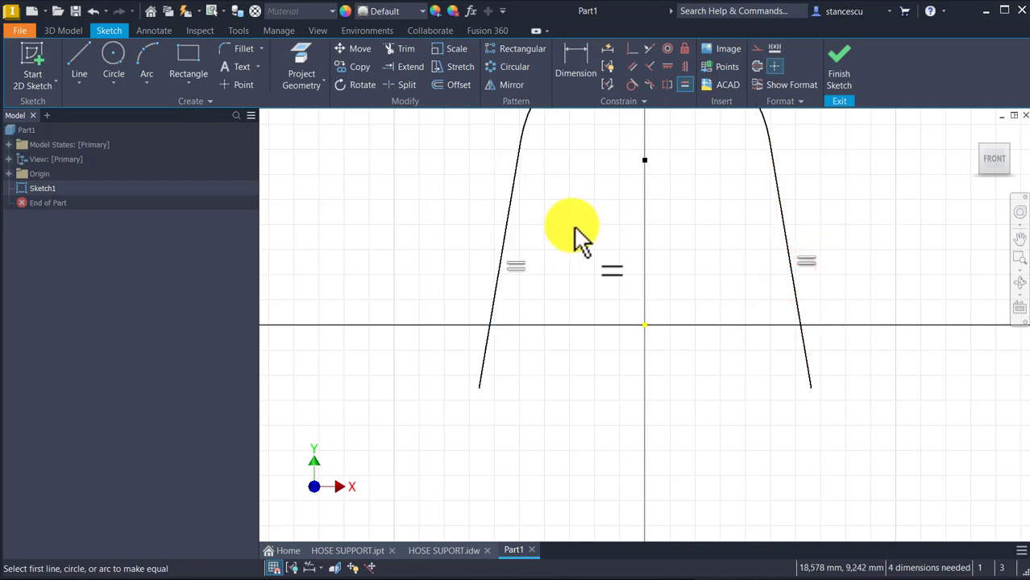
Dimension the top arc's radius as 54 mm and fit the sketch in view.
click(579, 47)
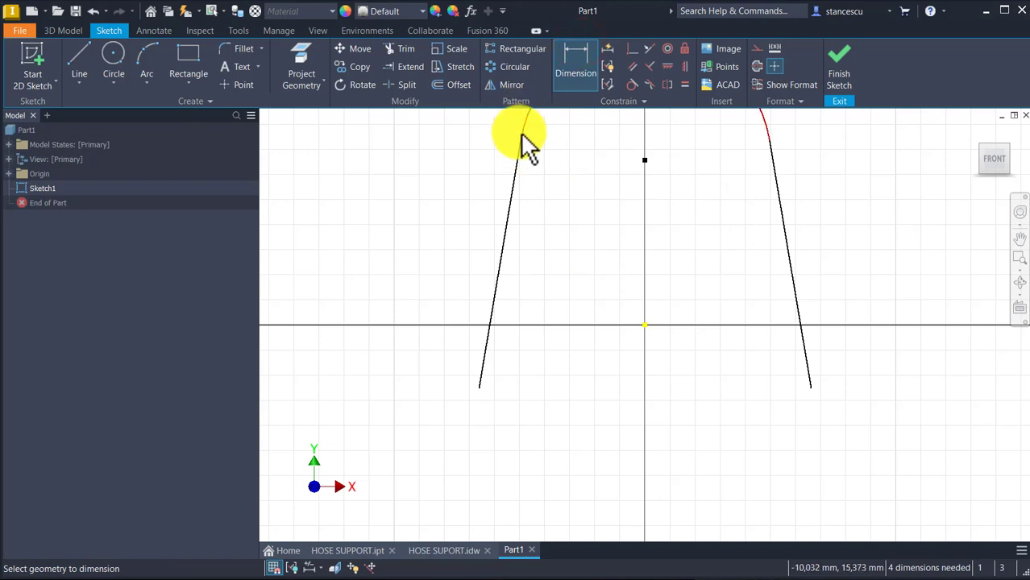
click(520, 133)
click(457, 133)
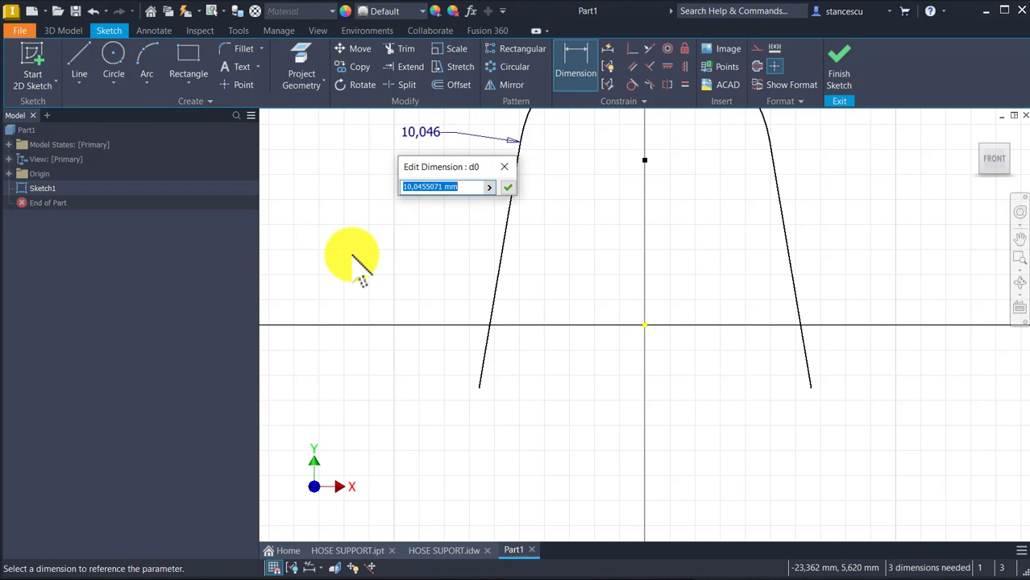
key(Return)
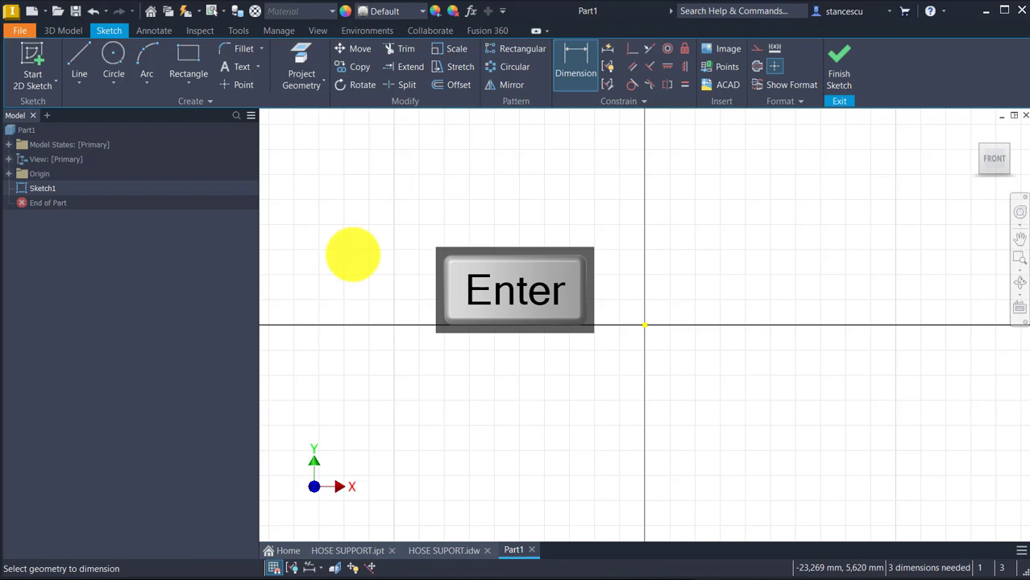
key(Home)
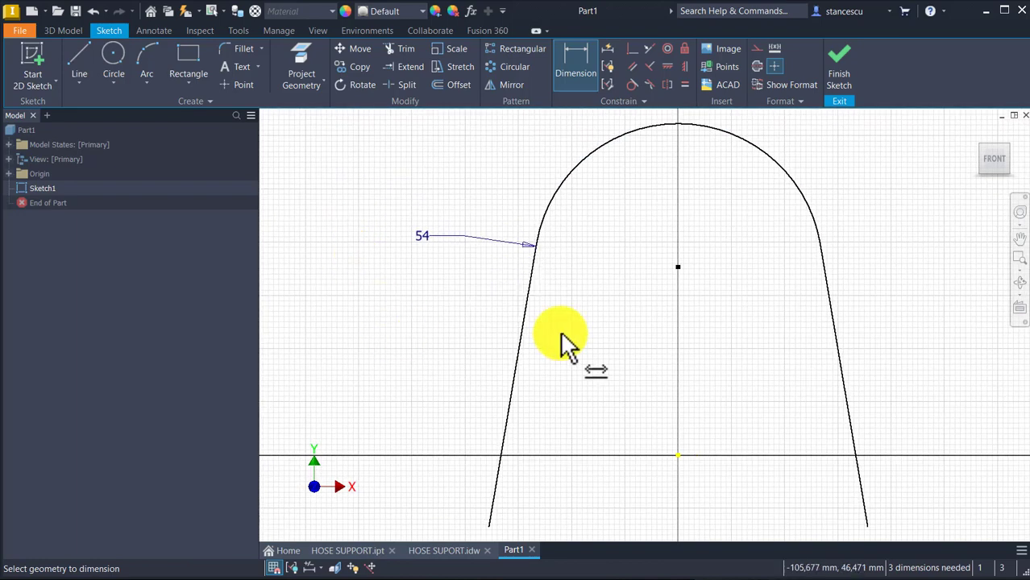
Dimension the angle between the two slanted side lines as 7.5 degrees.
middle_drag(651, 375, 662, 306)
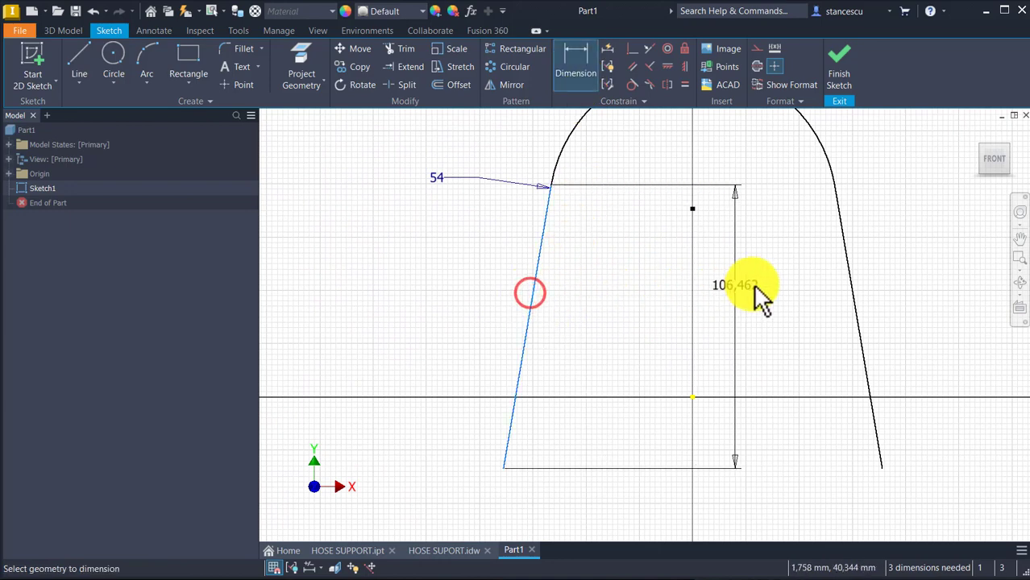
click(853, 302)
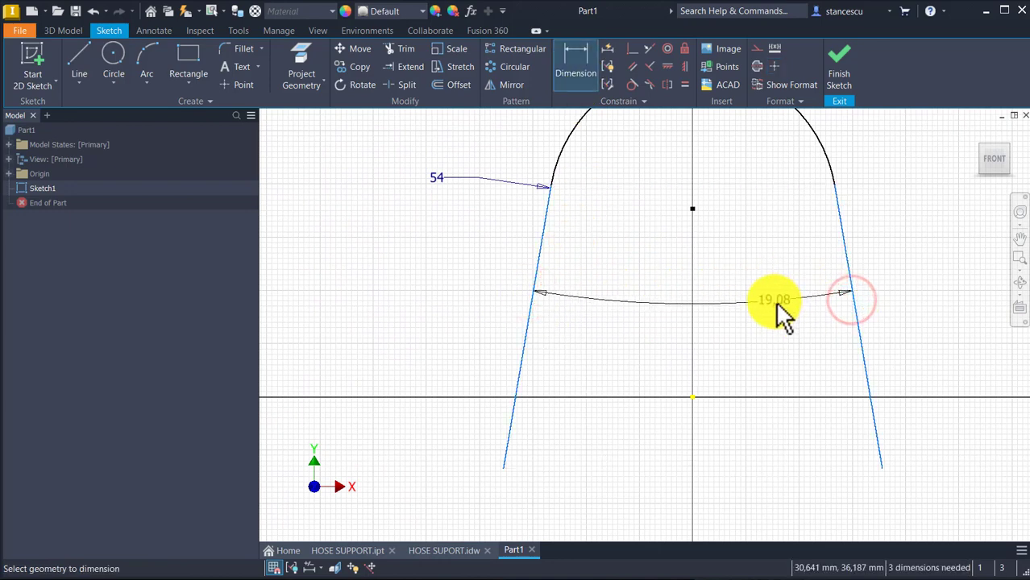
click(774, 301)
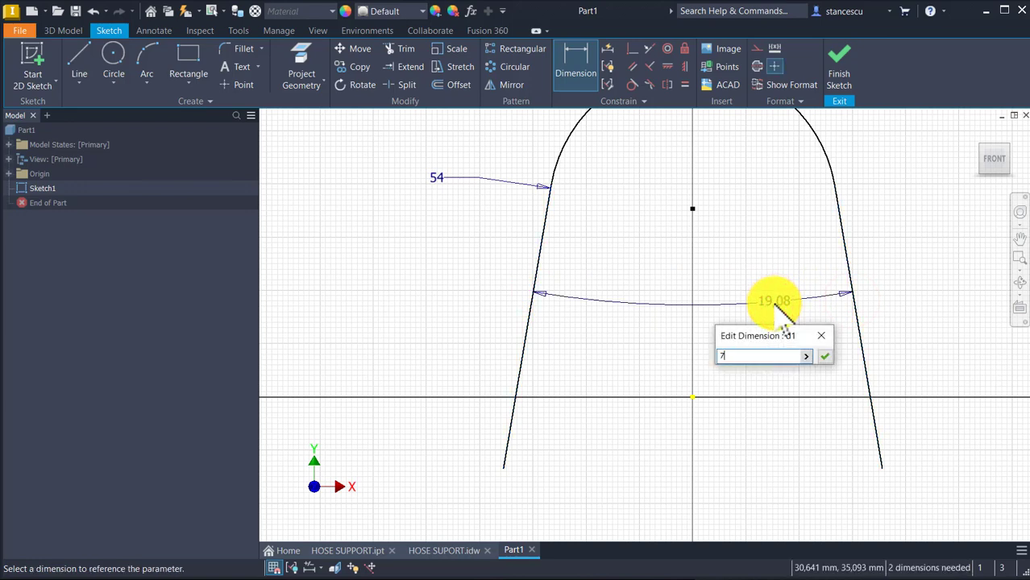
key(Return)
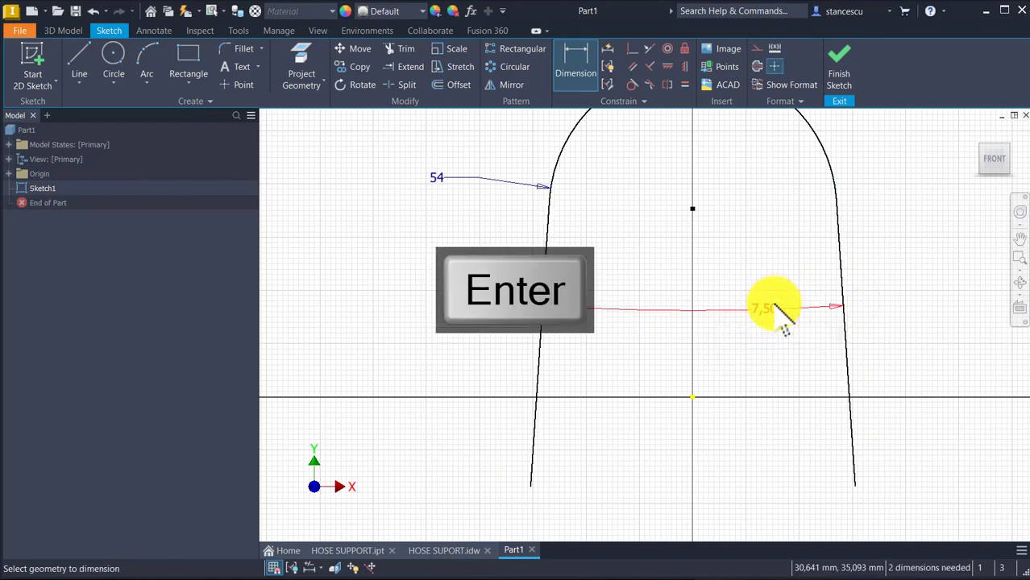
Dimension the vertical distance from the origin to the left line's lower endpoint as 10 mm.
click(530, 486)
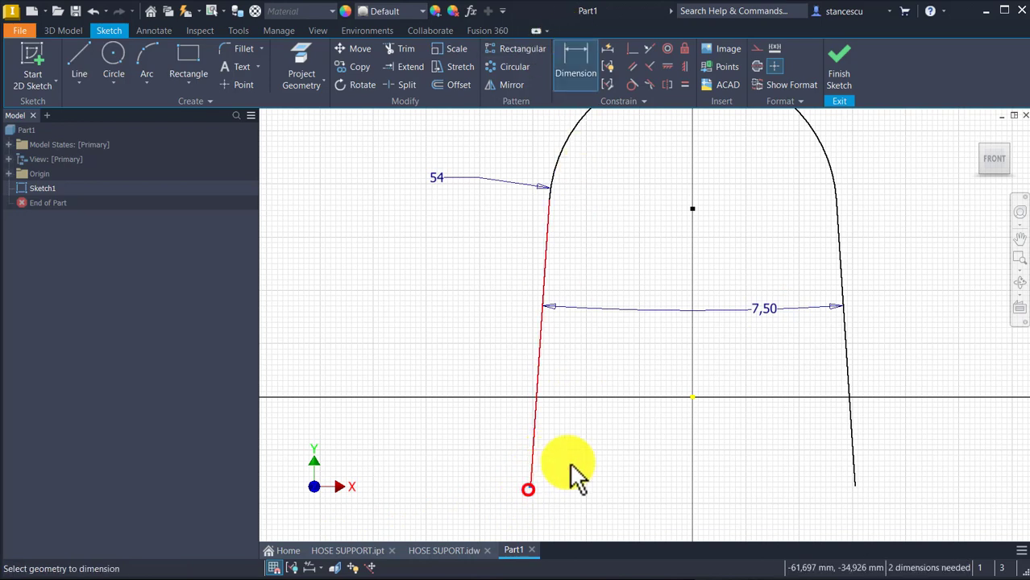
click(692, 397)
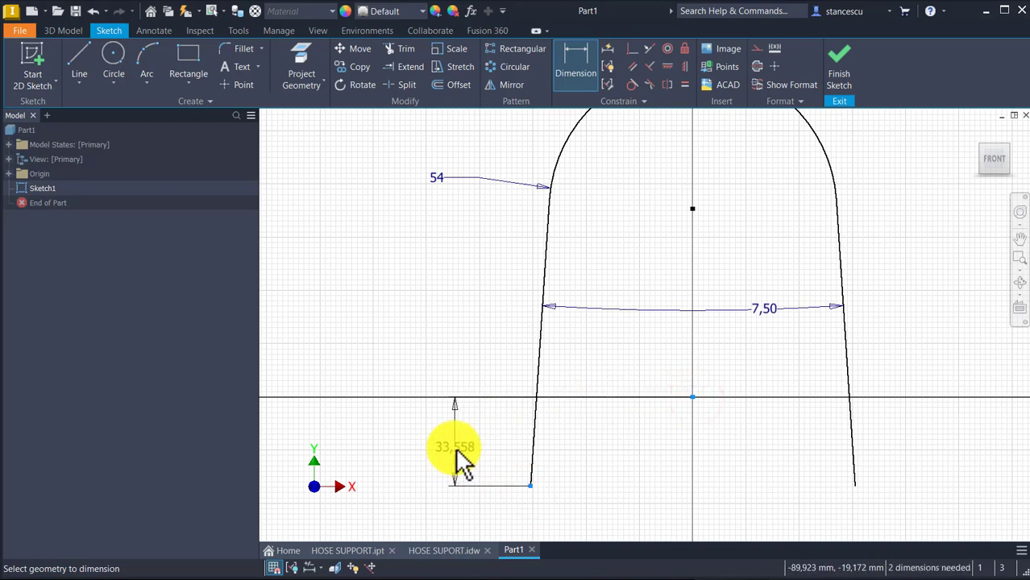
click(454, 446)
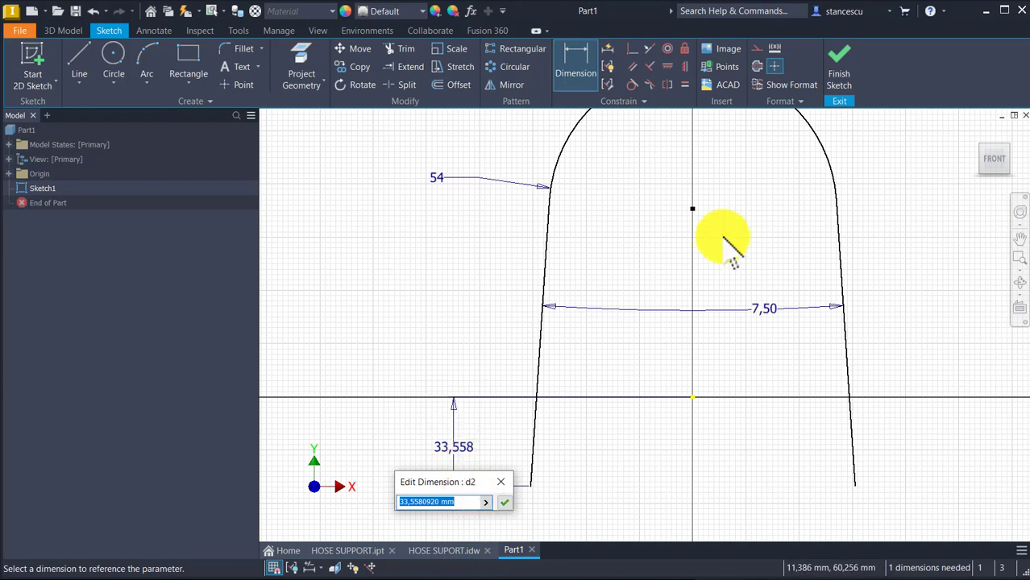
key(Return)
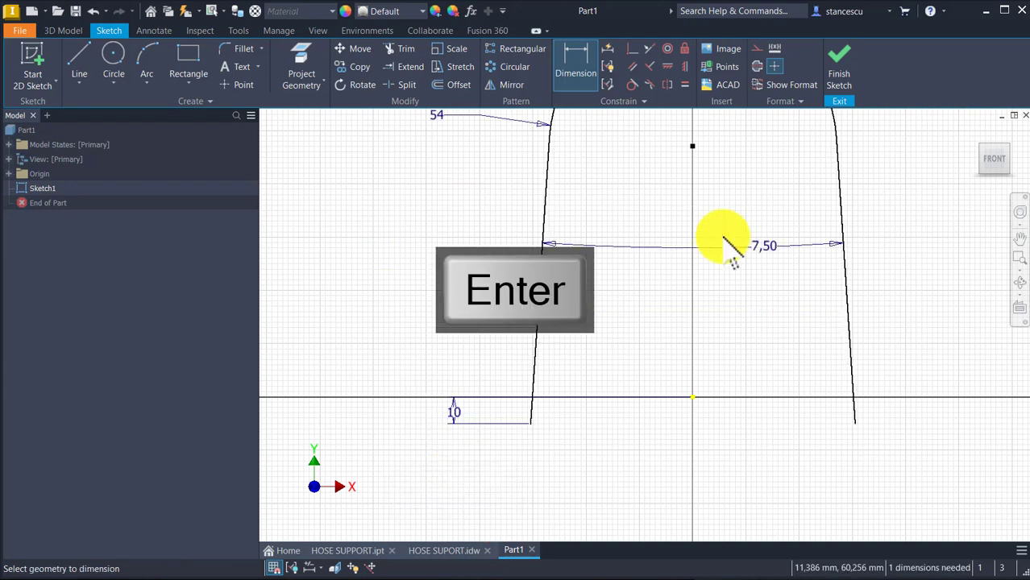
Dimension the vertical distance between the arc's centre point and the origin as 60 mm.
click(692, 145)
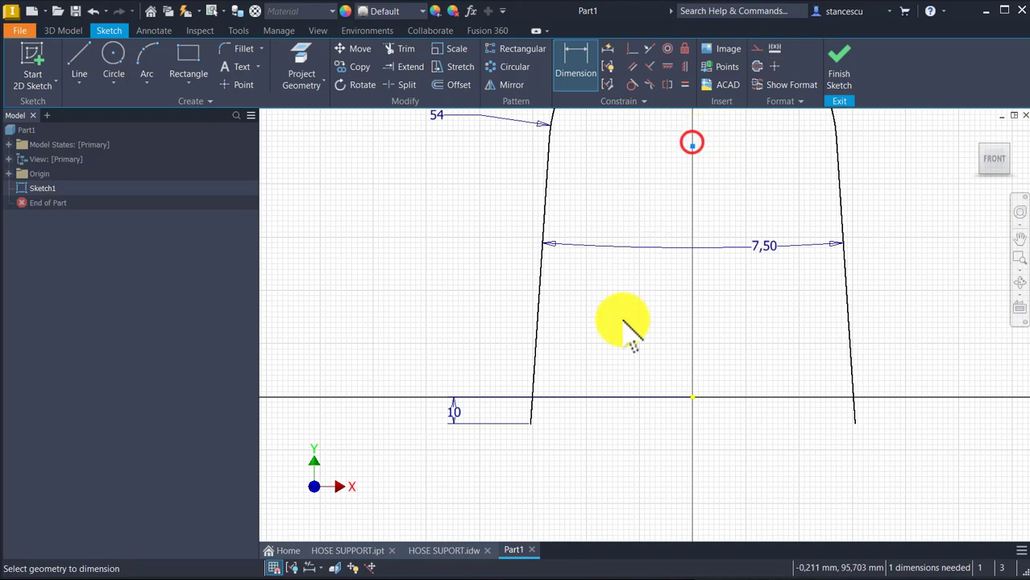
click(692, 397)
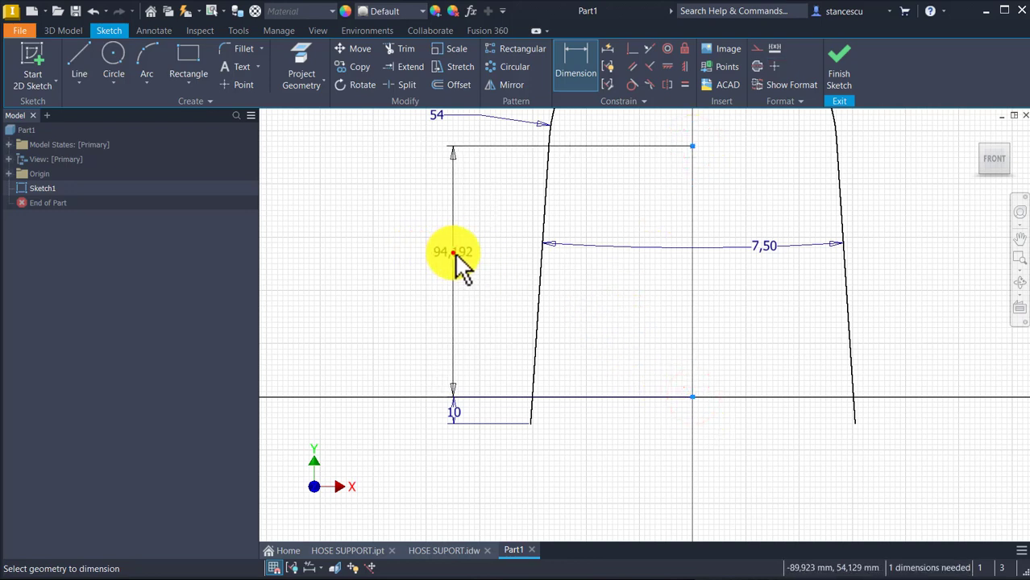
click(454, 253)
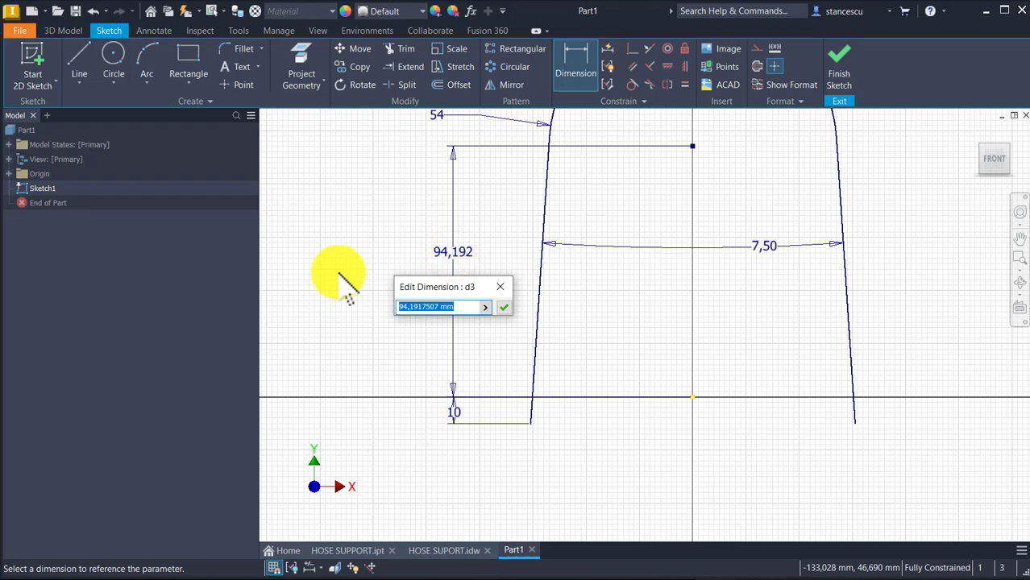
key(Return)
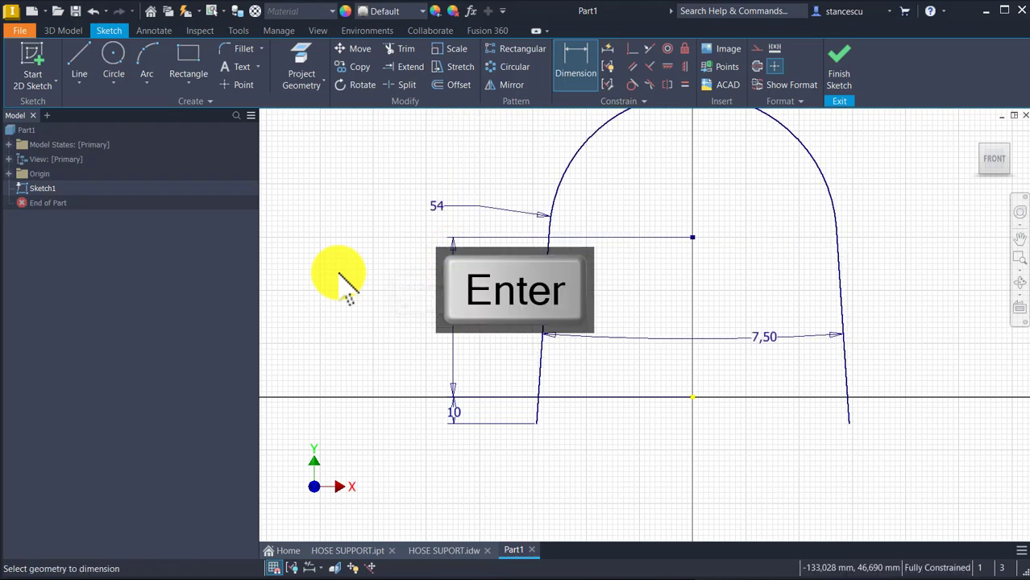
key(Num_Lock)
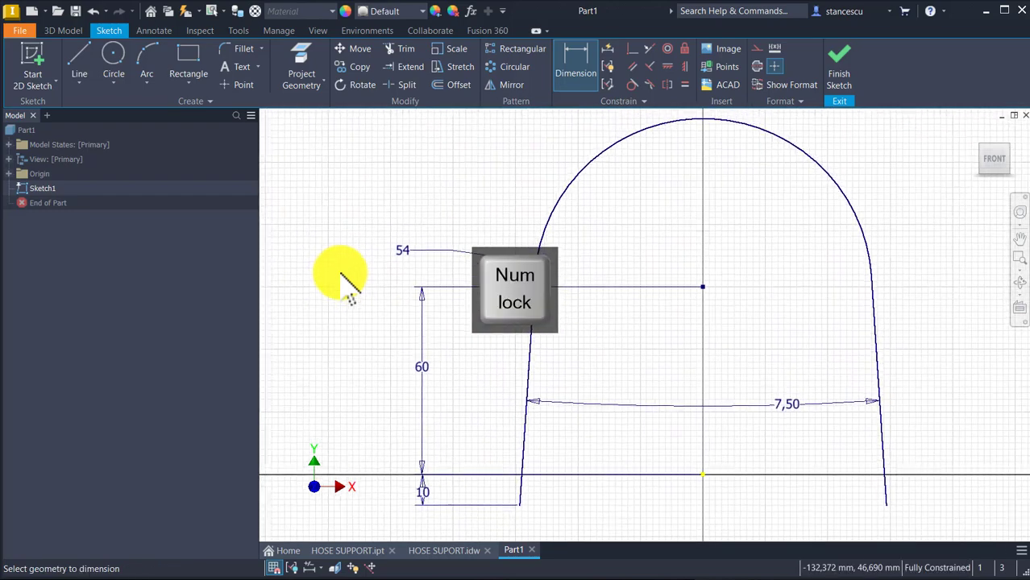
Examine the HOSE SUPORT.idw drawing for the tube's inner and outer diameters and the arch's path dimensions.
click(441, 551)
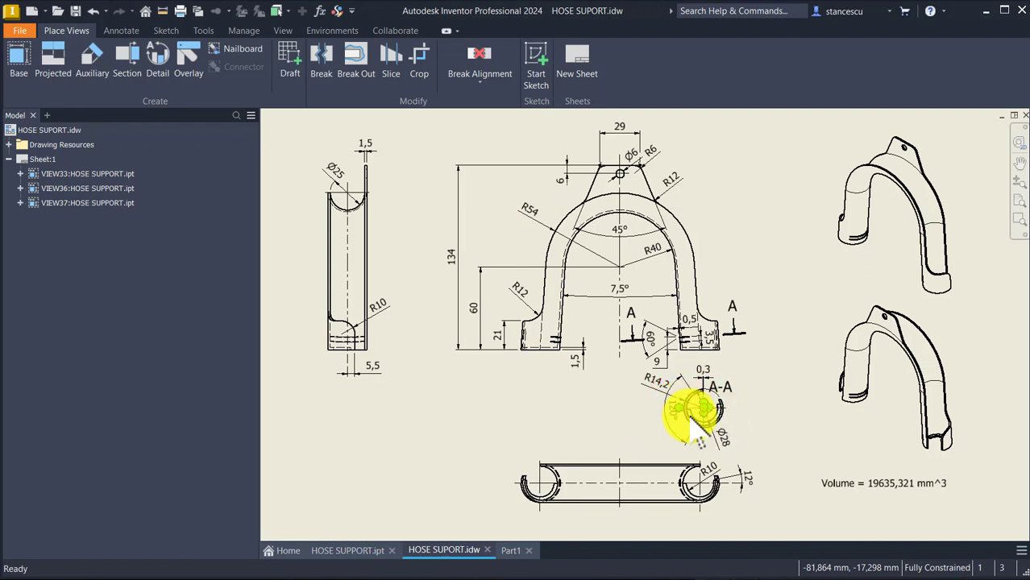
scroll(690, 421, up, 3)
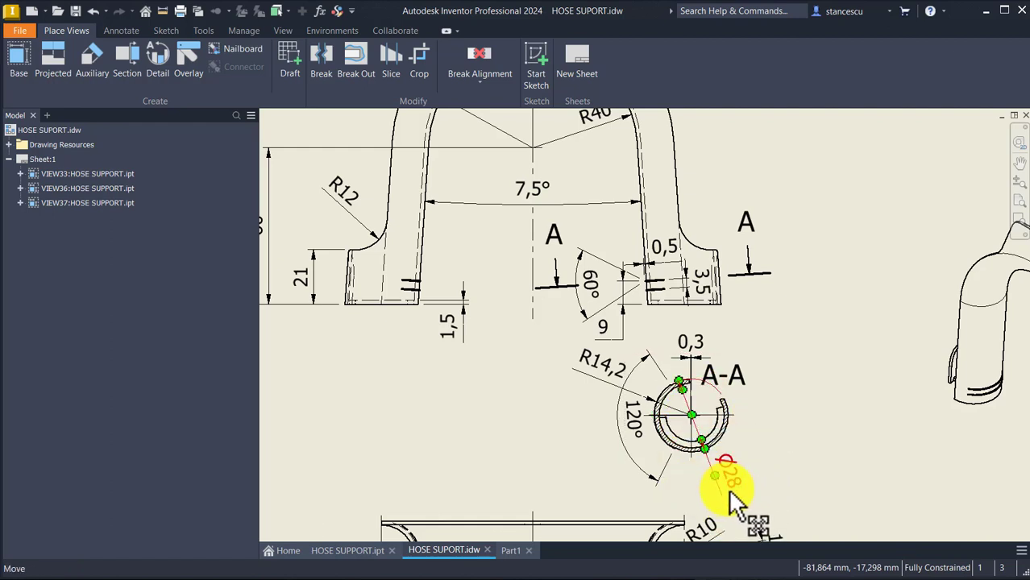
scroll(438, 445, up, 3)
middle_drag(437, 441, 571, 493)
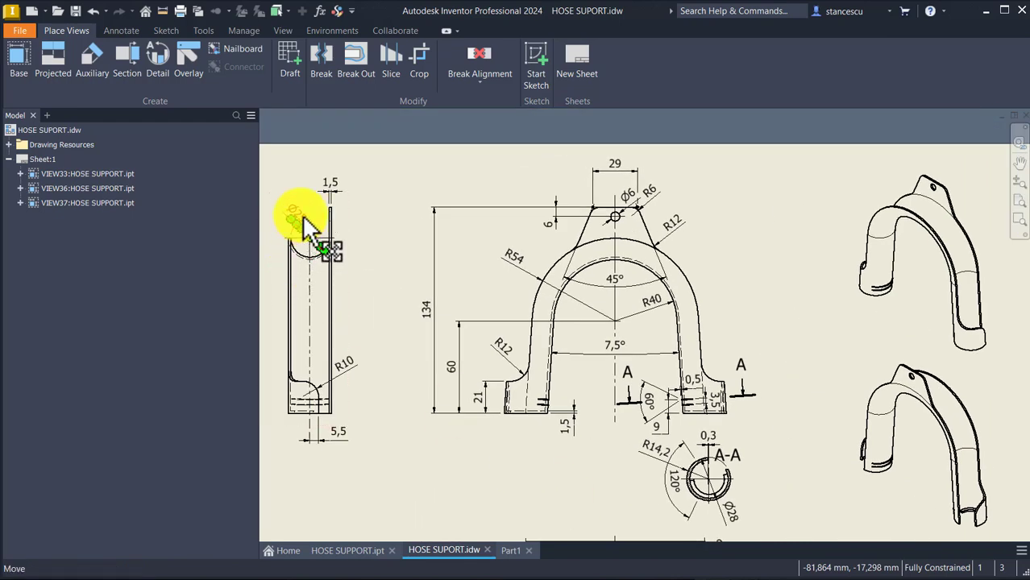
scroll(301, 212, down, 3)
mouse_move(291, 218)
middle_down()
mouse_move(386, 248)
mouse_move(400, 274)
middle_up()
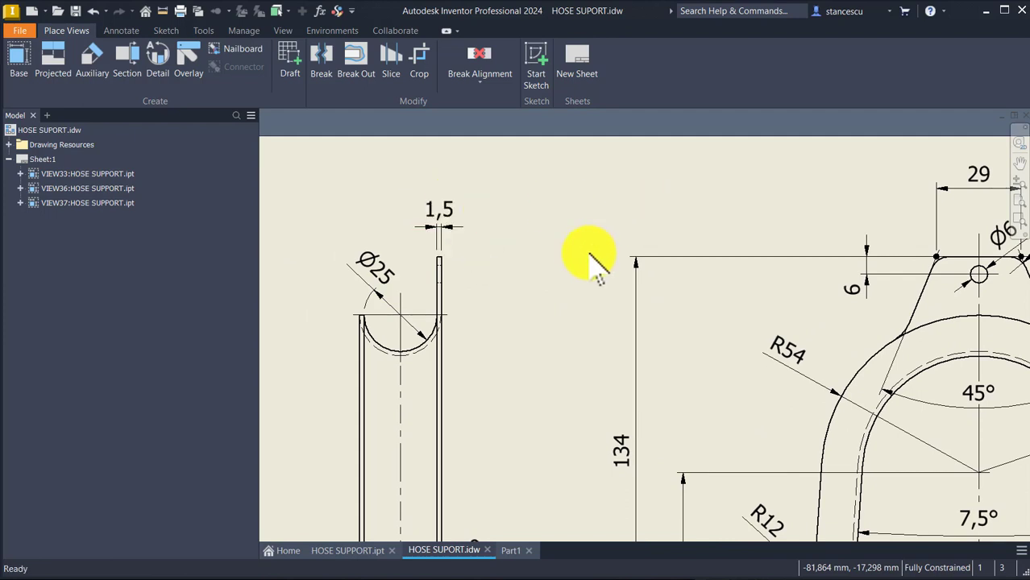
scroll(513, 245, up, 3)
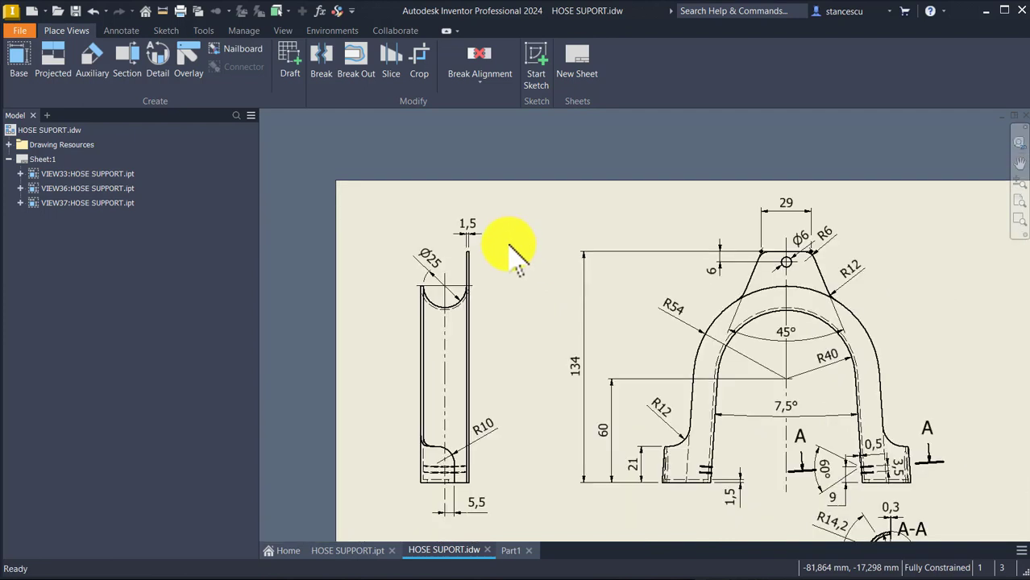
scroll(514, 250, up, 2)
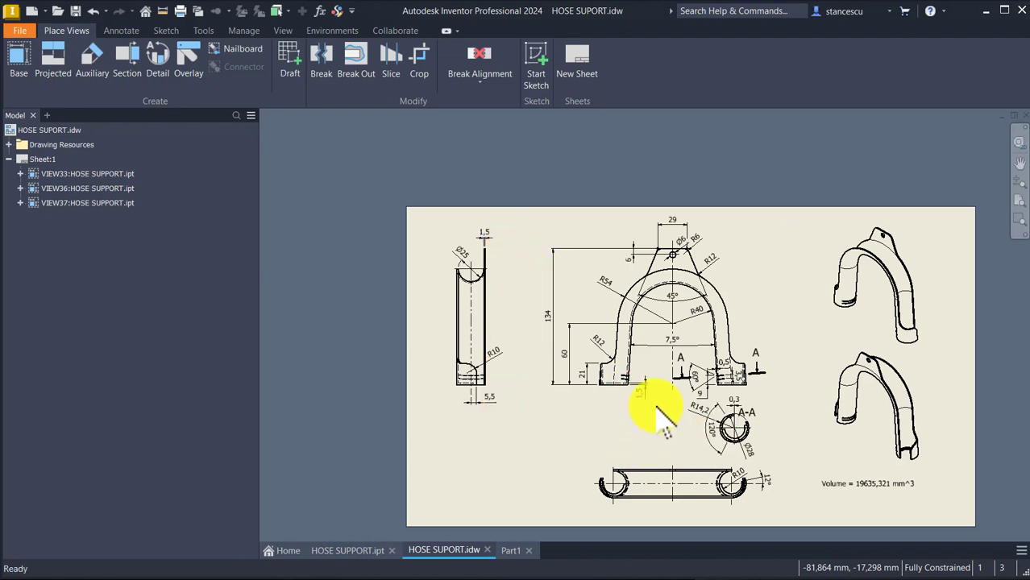
scroll(657, 415, down, 3)
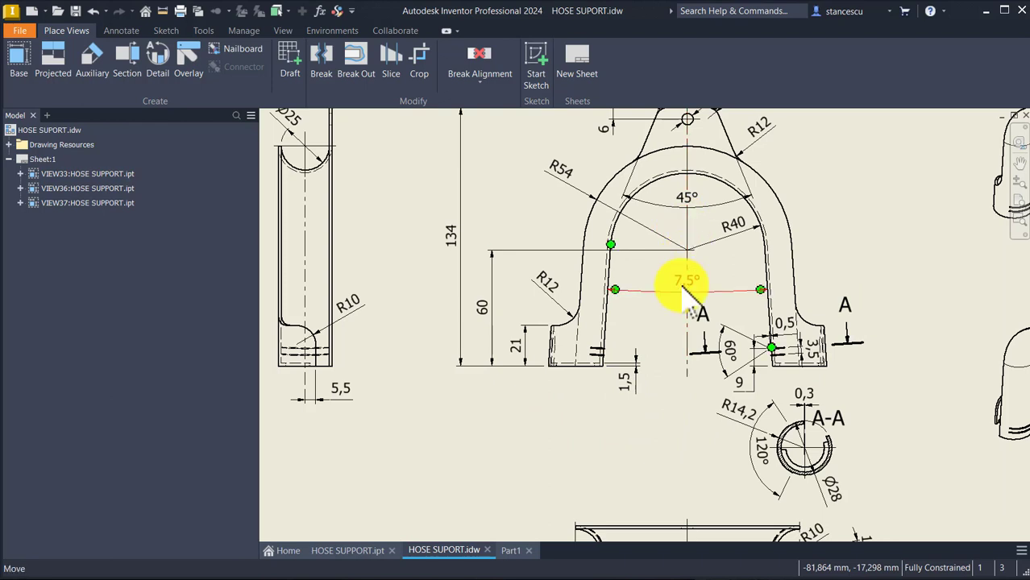
mouse_move(580, 172)
mouse_down()
mouse_move(568, 165)
mouse_move(565, 183)
mouse_up()
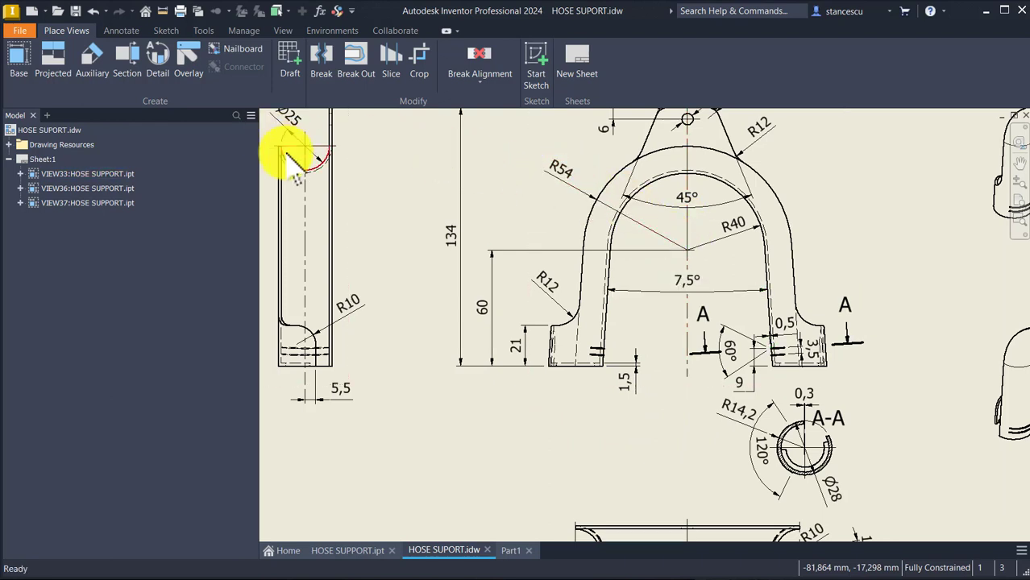
drag(306, 147, 299, 143)
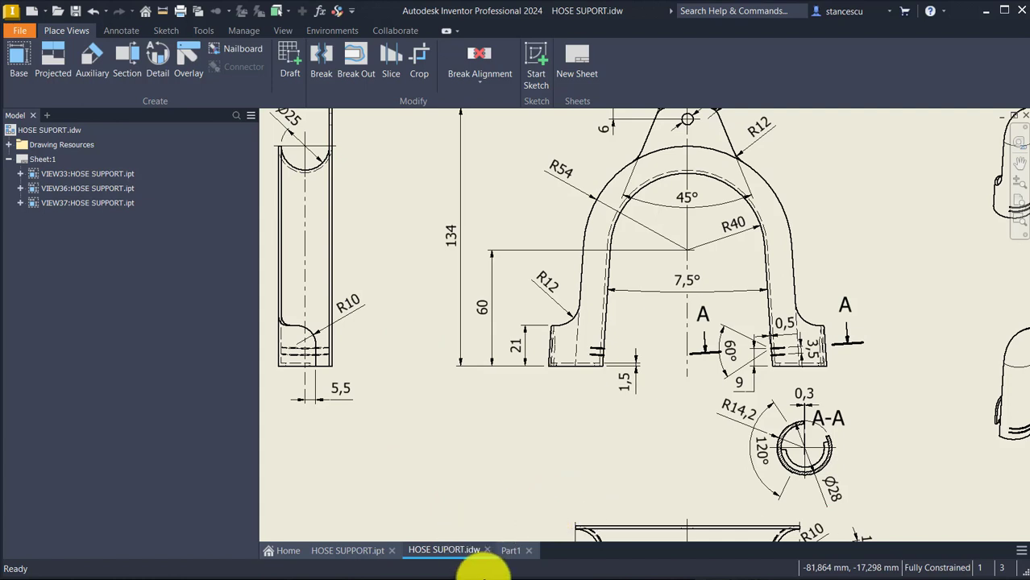
Return to Part1, finish the arch sketch and show it in the home view.
click(511, 550)
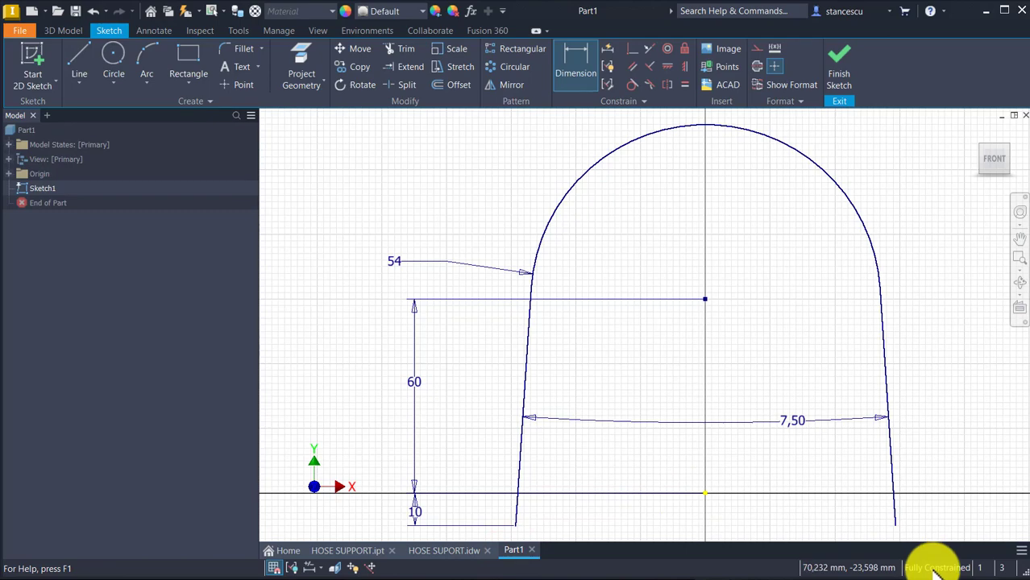
click(844, 66)
key(Num_Lock)
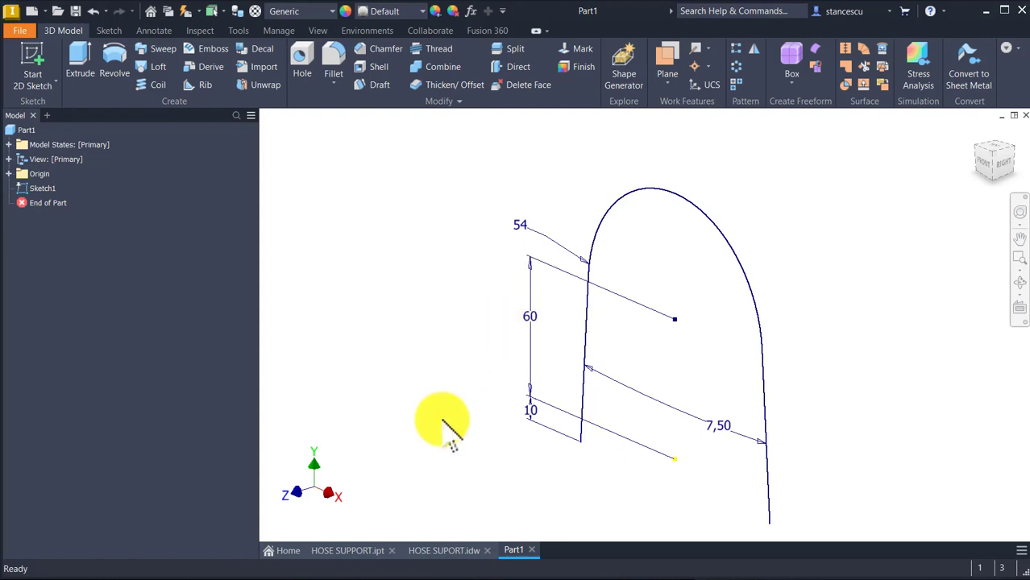
key(F6)
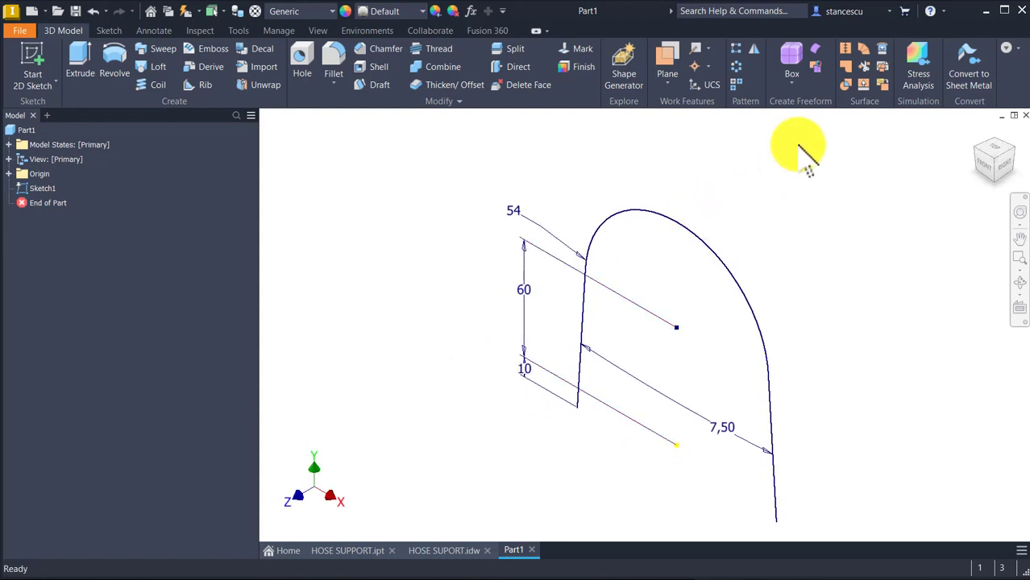
Create a work plane through the left slanted line's lower endpoint, perpendicular to that line.
click(659, 56)
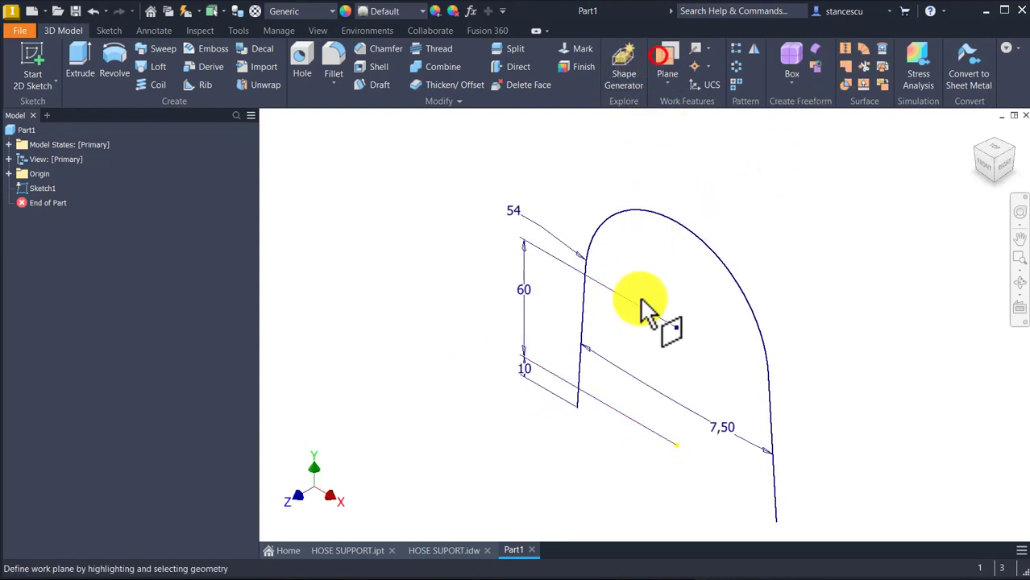
click(579, 403)
click(577, 351)
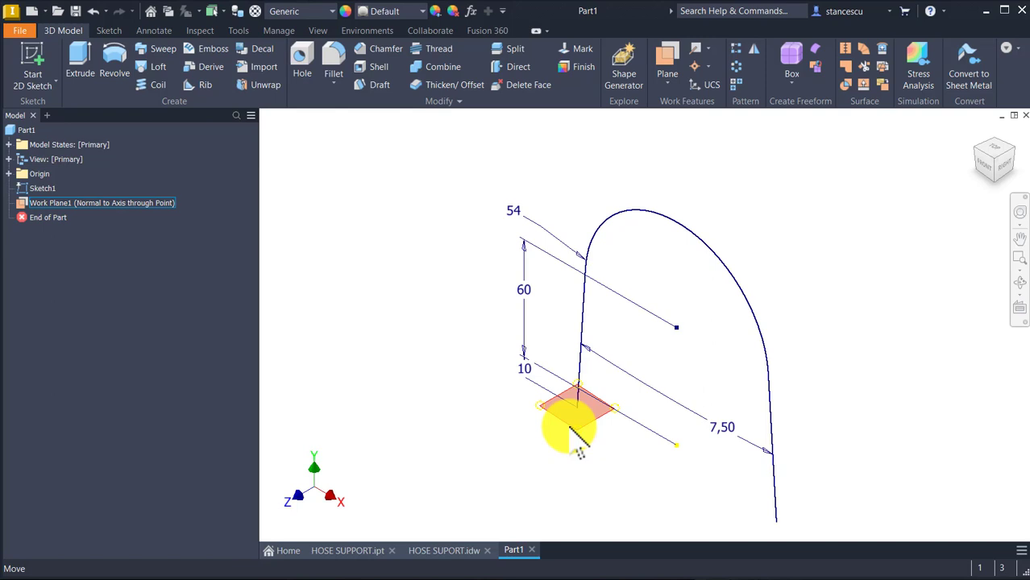
Start a sketch on the new work plane and project the arch's left slanted line into it.
click(567, 427)
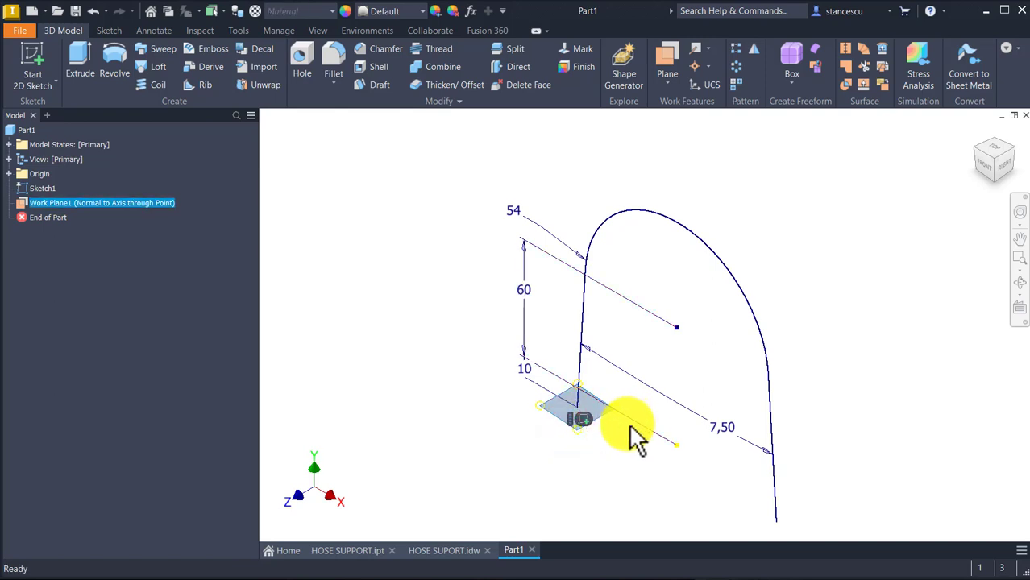
mouse_move(631, 425)
shift+middle_down()
mouse_move(634, 436)
mouse_move(615, 417)
mouse_move(603, 439)
shift+middle_up()
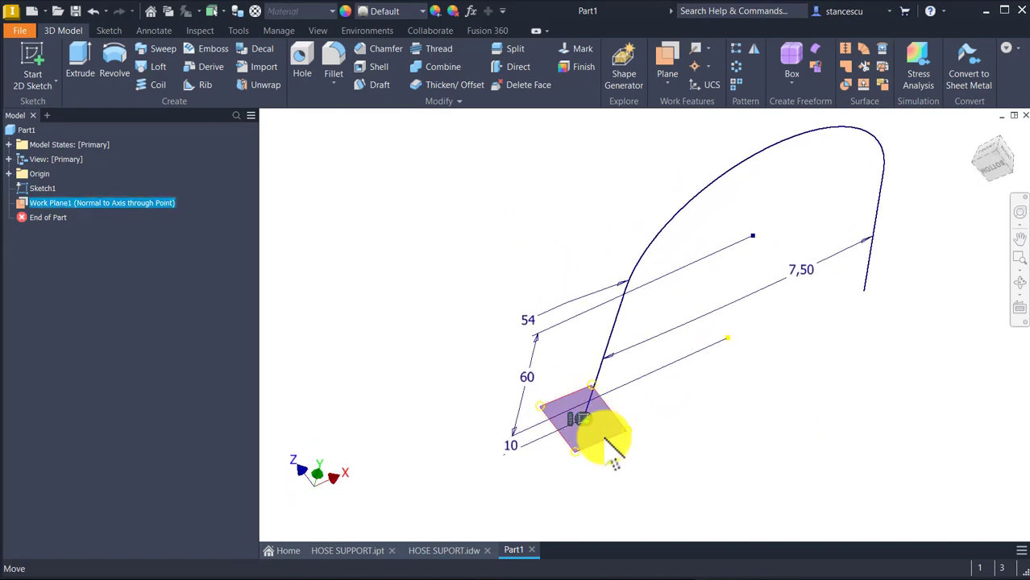
click(580, 417)
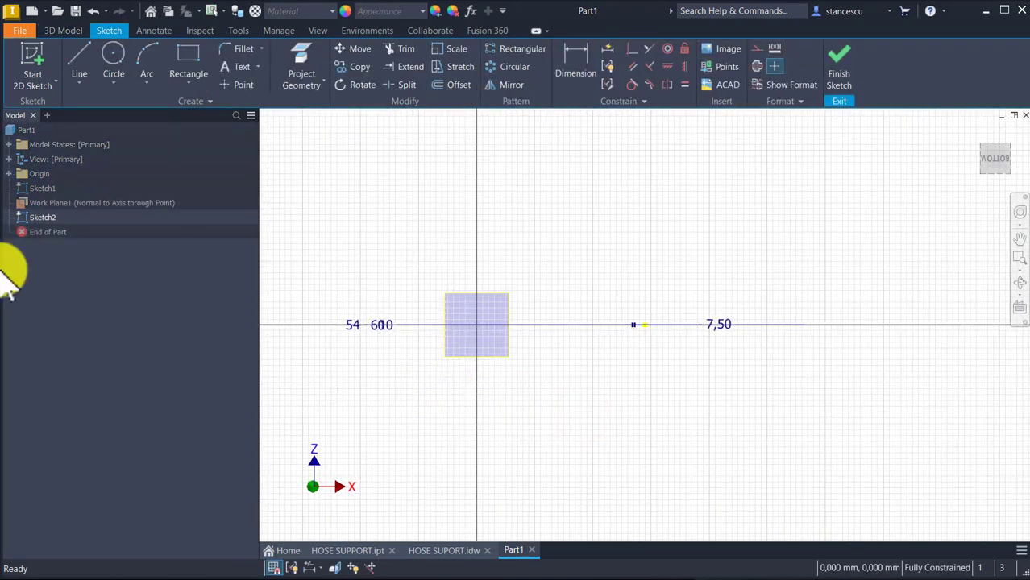
click(319, 66)
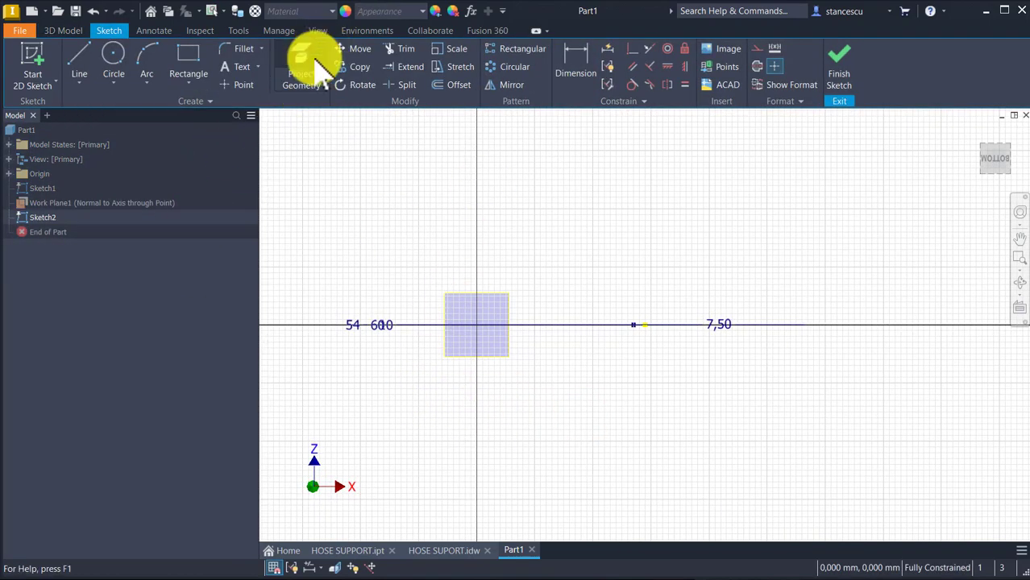
click(308, 59)
shift+middle_drag(532, 412, 530, 333)
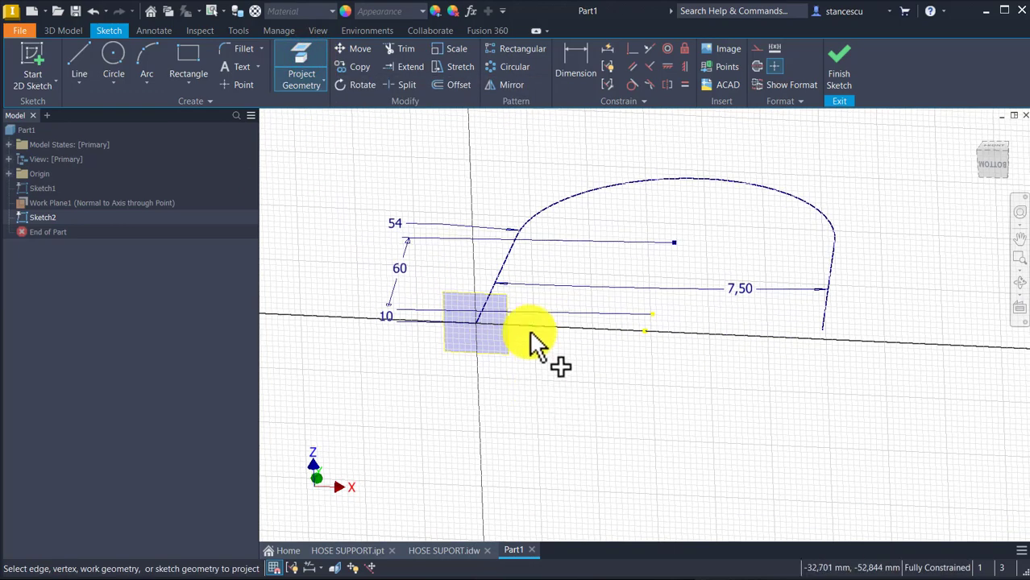
click(507, 256)
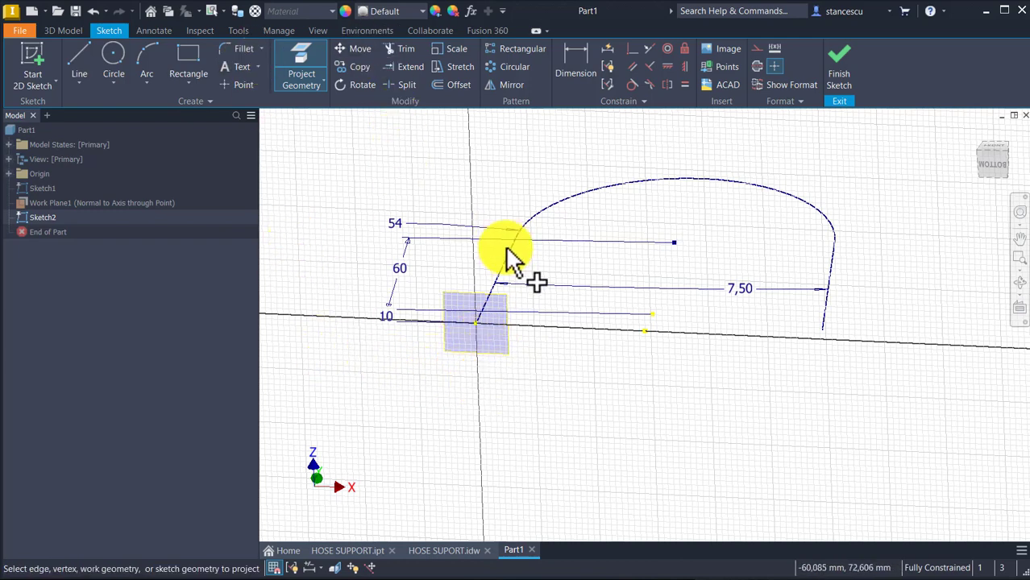
Draw two concentric circles of 28 mm and 25 mm diameter centred on the projected point and finish the sketch.
click(113, 53)
scroll(520, 387, up, 2)
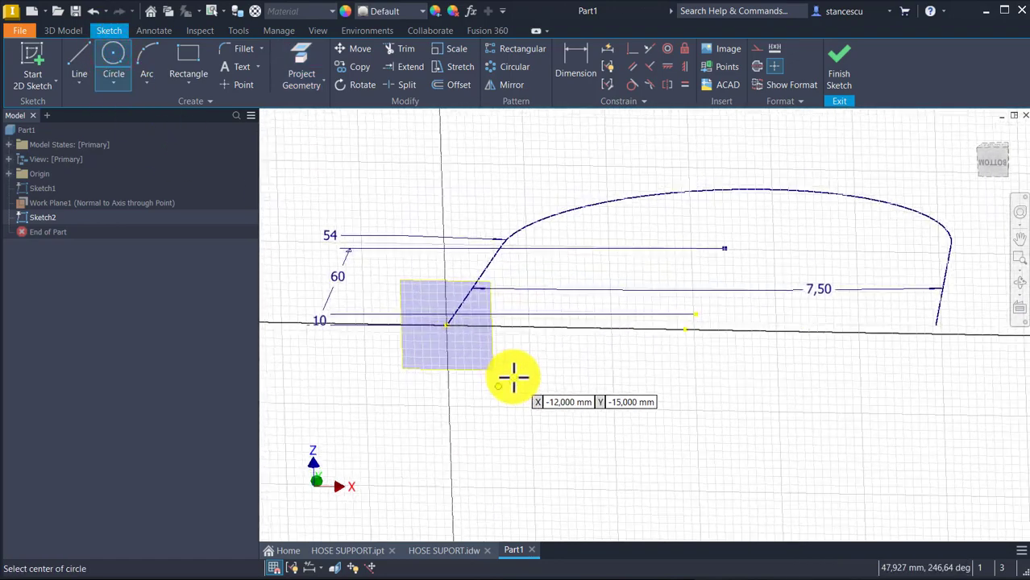
scroll(466, 349, up, 3)
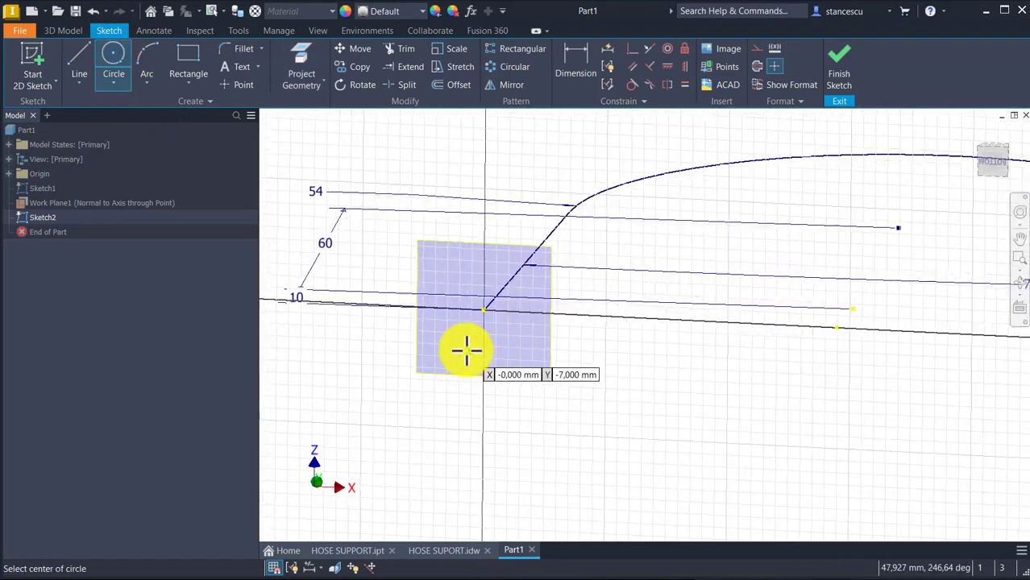
click(532, 304)
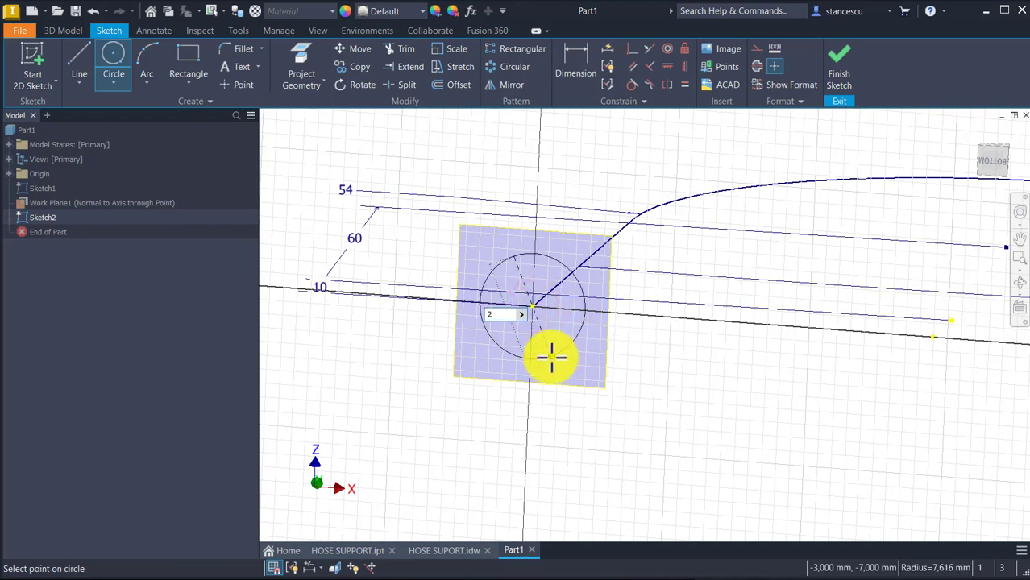
key(Return)
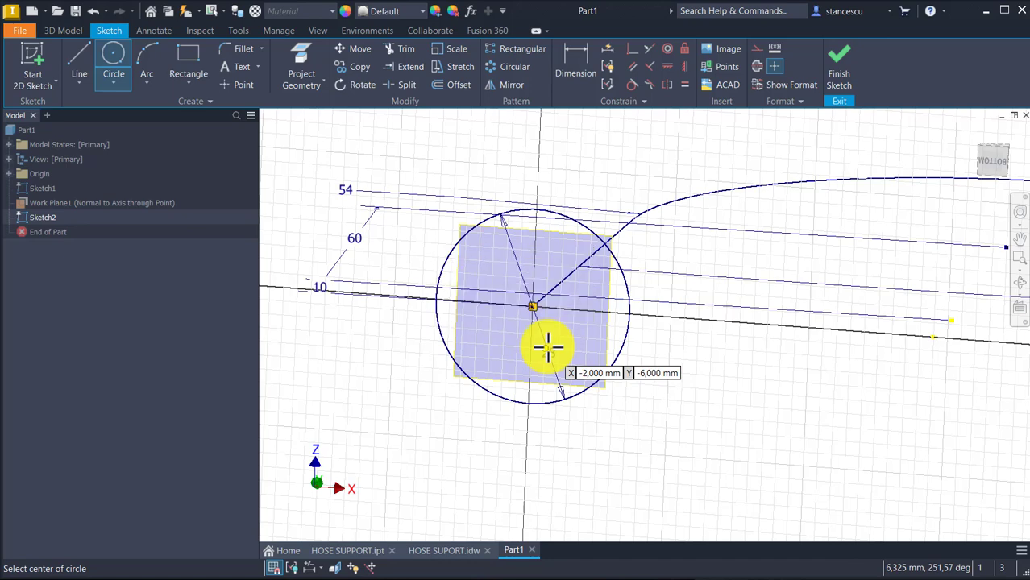
click(533, 305)
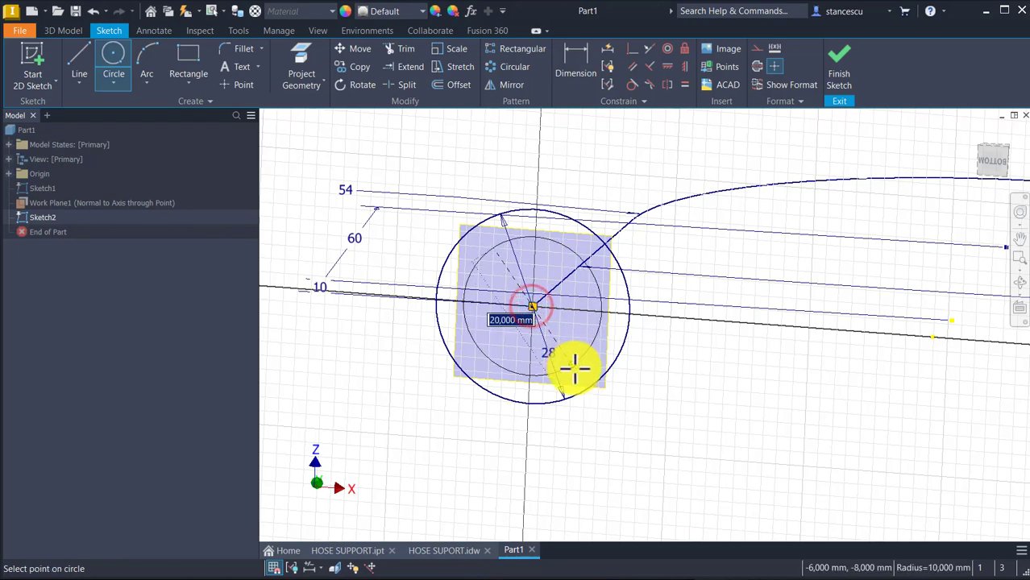
key(Return)
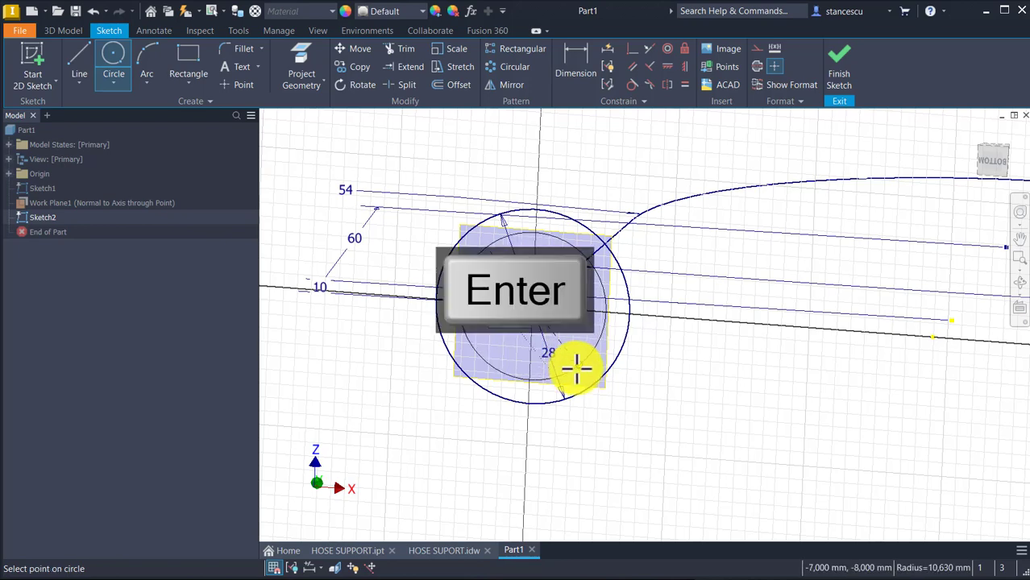
click(838, 66)
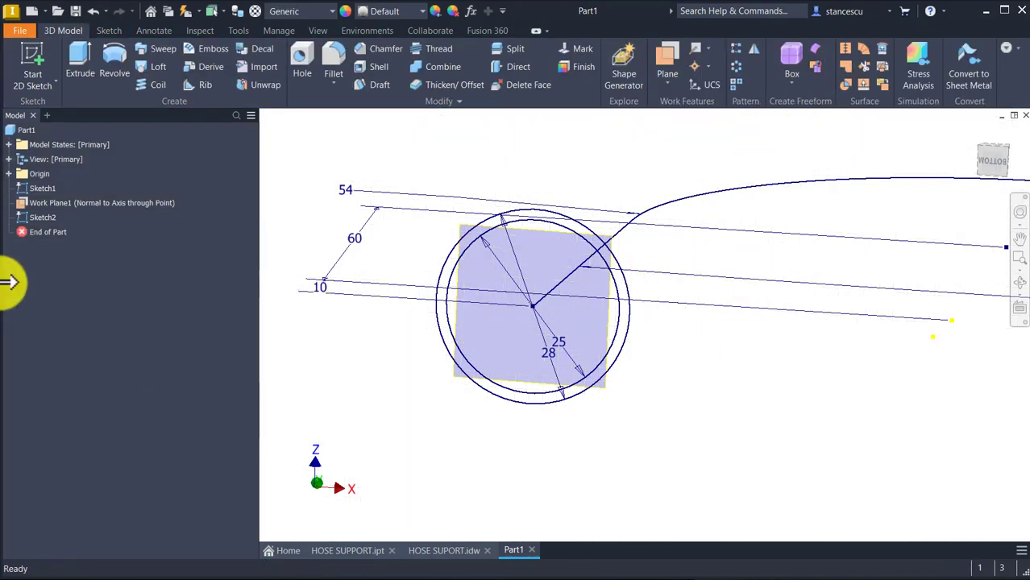
Hide the work plane at the lower end of the arch's left line.
right_click(104, 207)
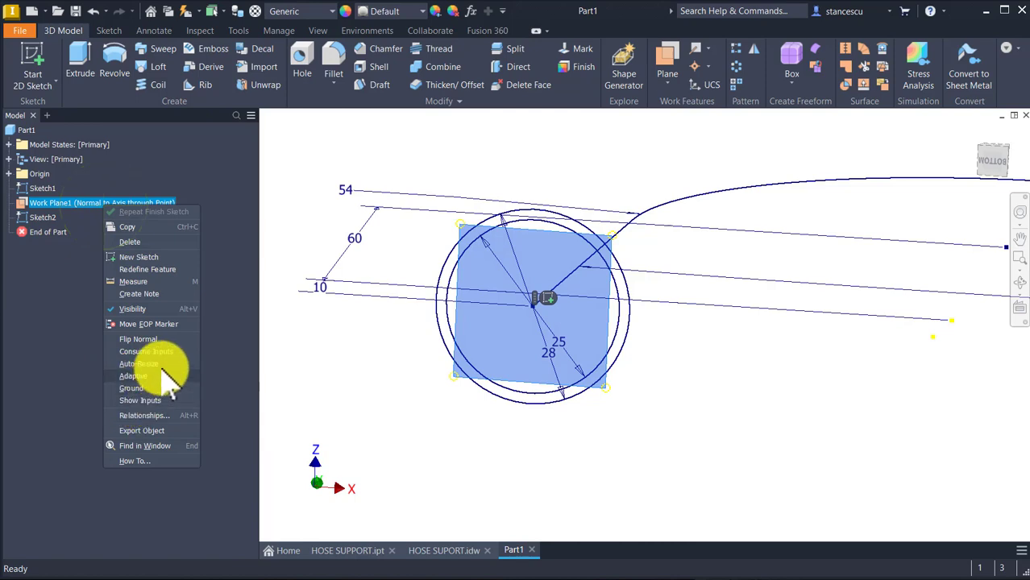
click(126, 308)
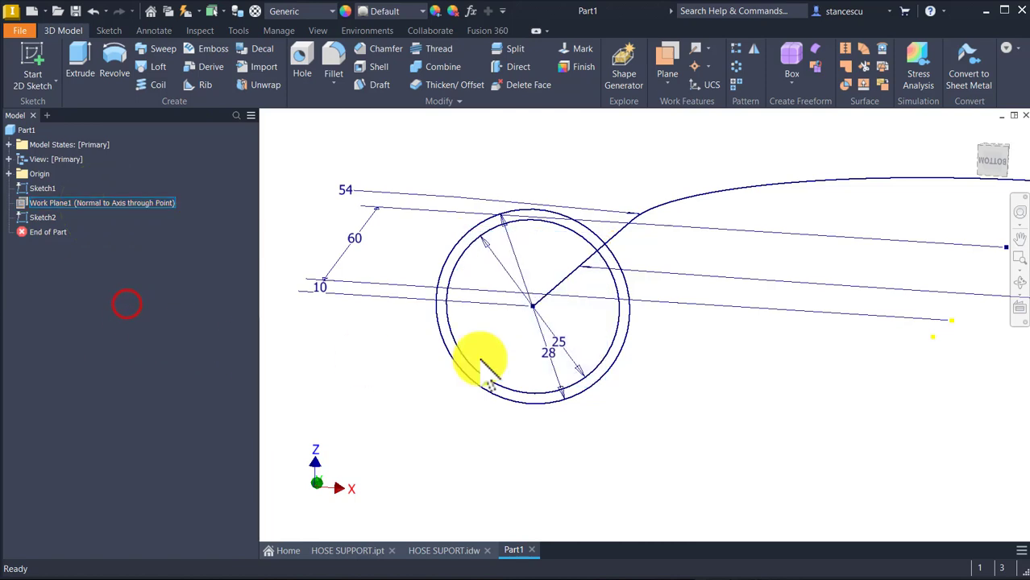
scroll(758, 340, down, 4)
mouse_move(678, 353)
shift+middle_down()
mouse_move(706, 273)
mouse_move(413, 216)
shift+middle_up()
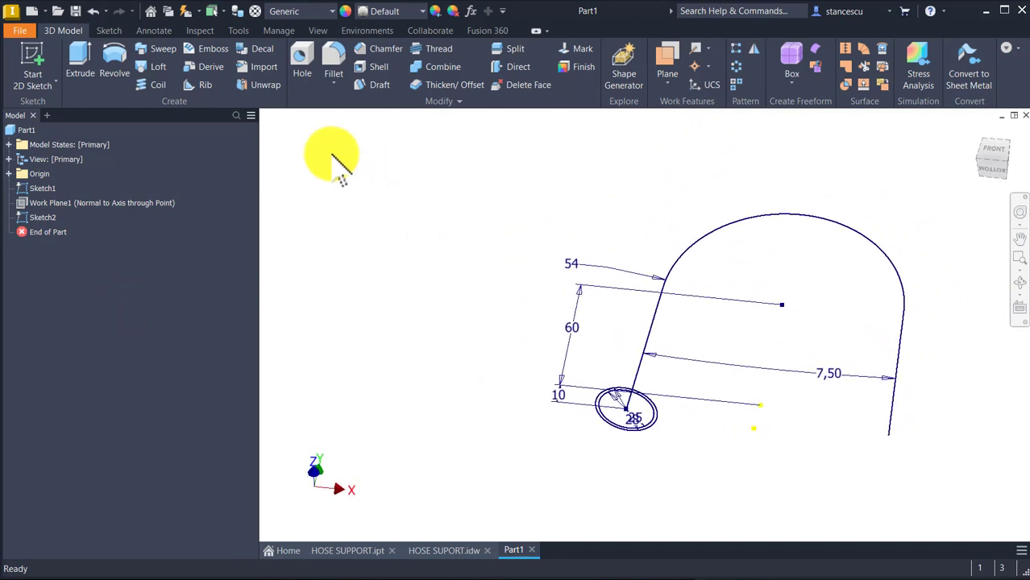
Sweep the ring between the 28 mm and 25 mm circles along the three-curve arch path with 0 deg taper and twist.
click(154, 53)
scroll(696, 508, up, 5)
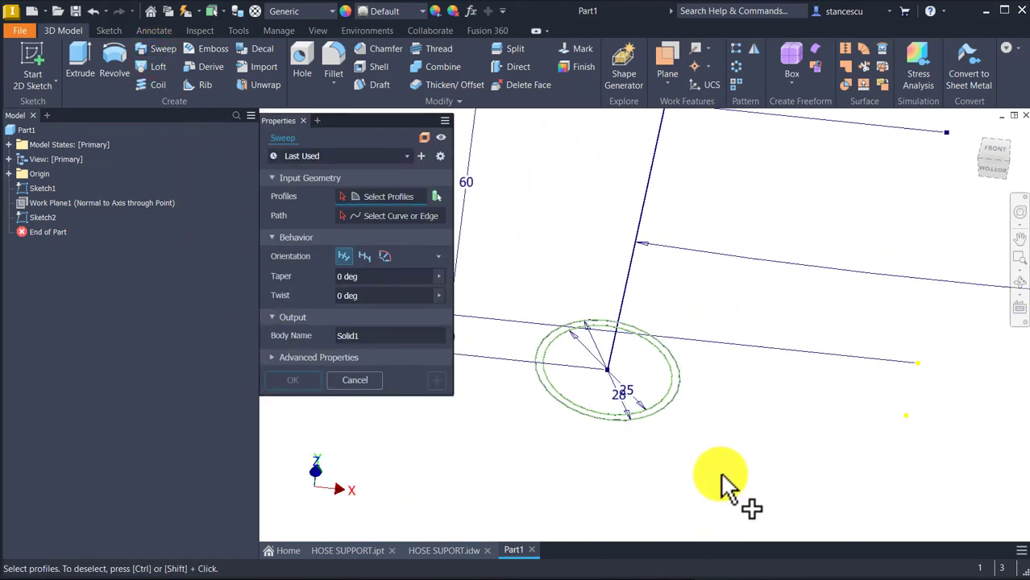
scroll(723, 483, up, 3)
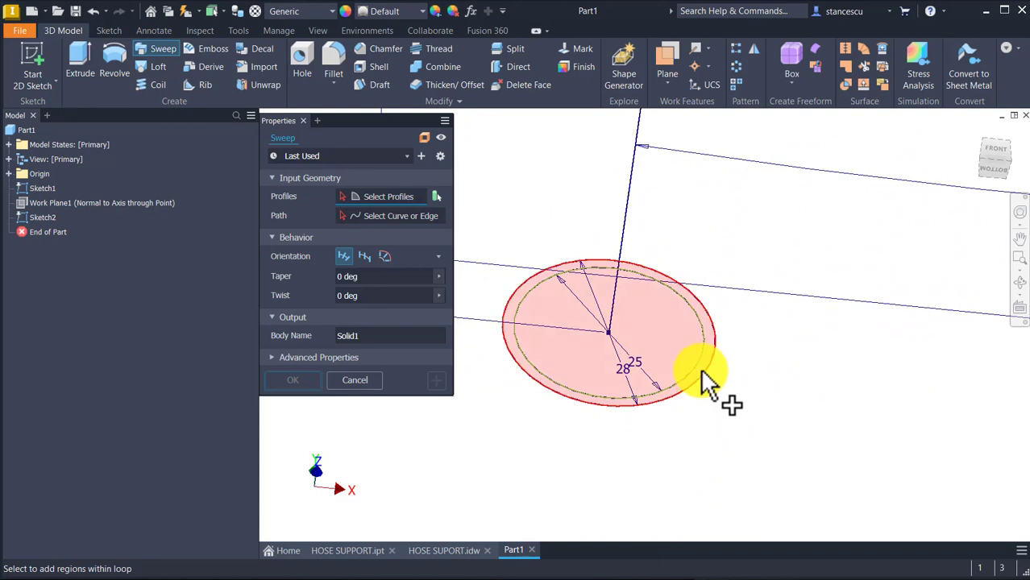
scroll(702, 339, up, 2)
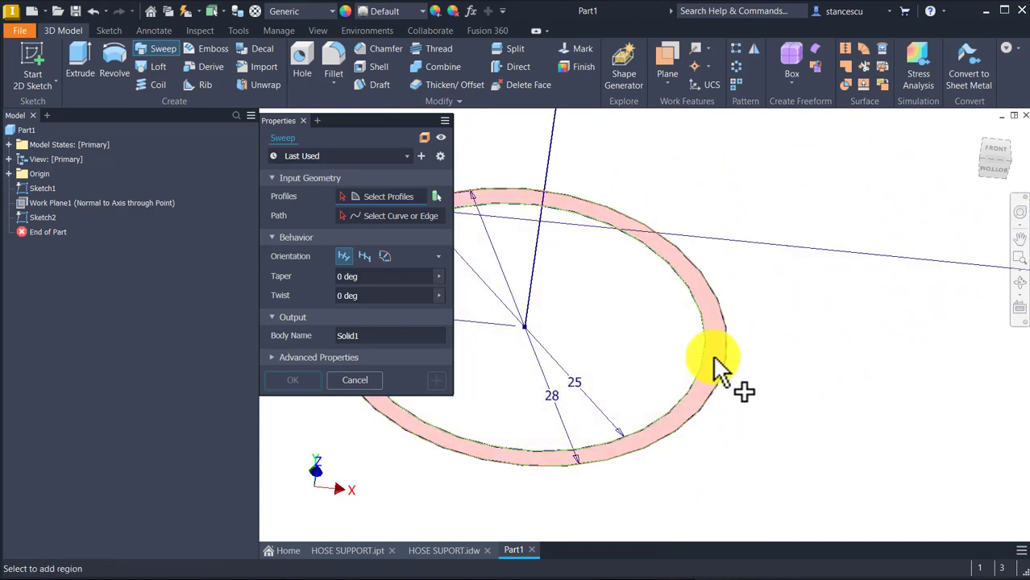
click(720, 369)
scroll(778, 367, down, 4)
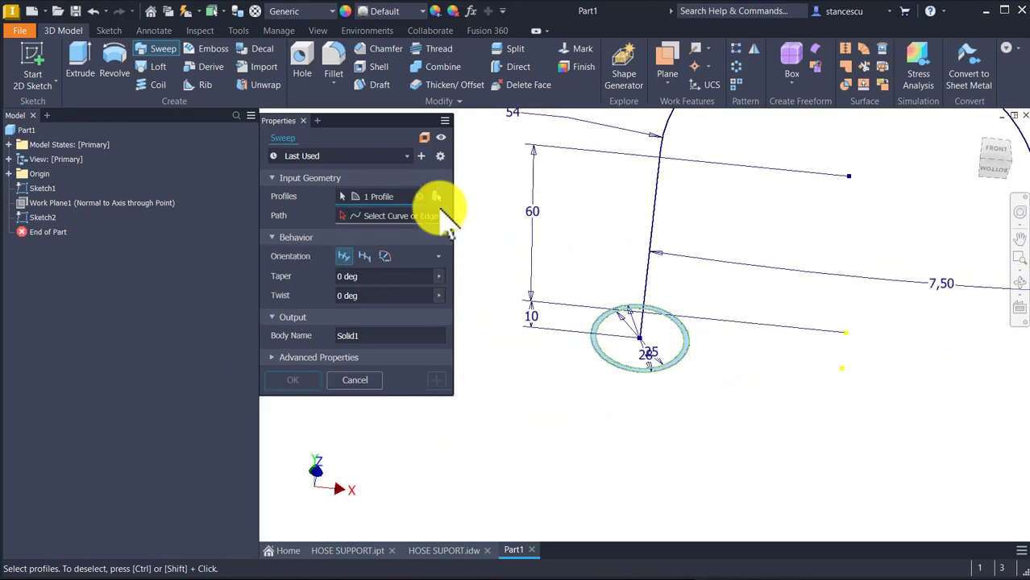
click(411, 218)
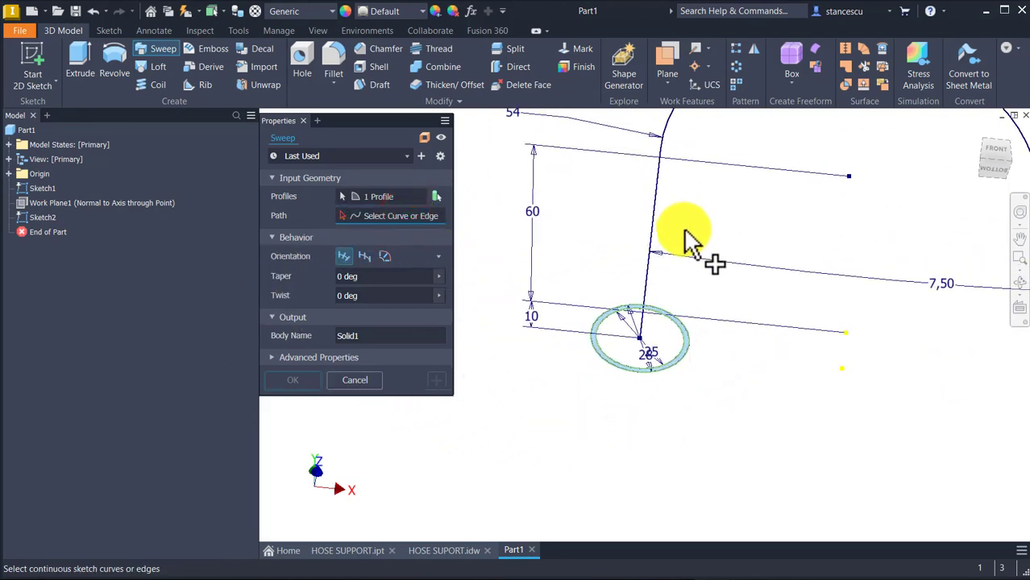
click(653, 208)
scroll(356, 428, down, 5)
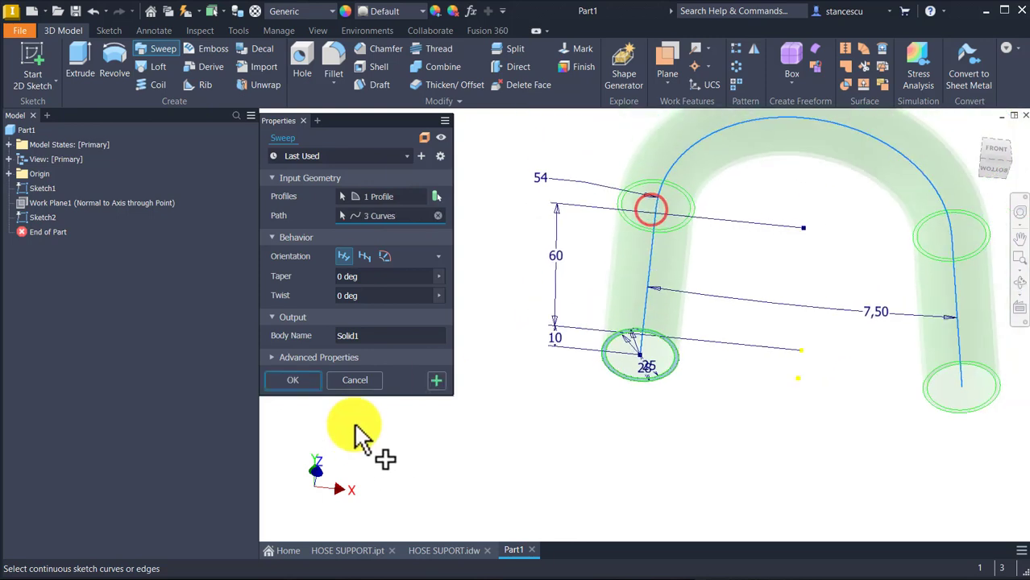
shift+middle_drag(310, 569, 359, 431)
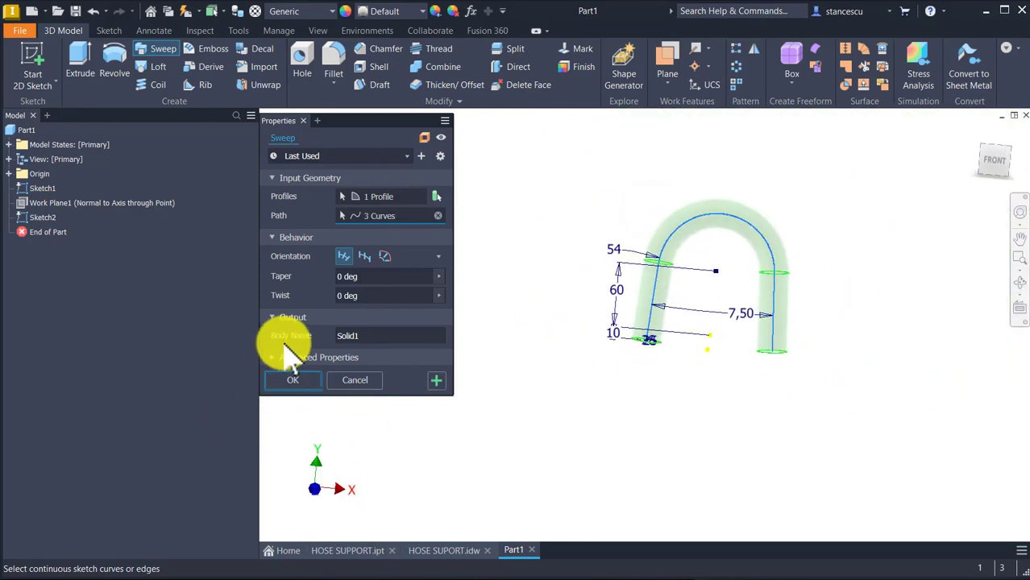
click(290, 380)
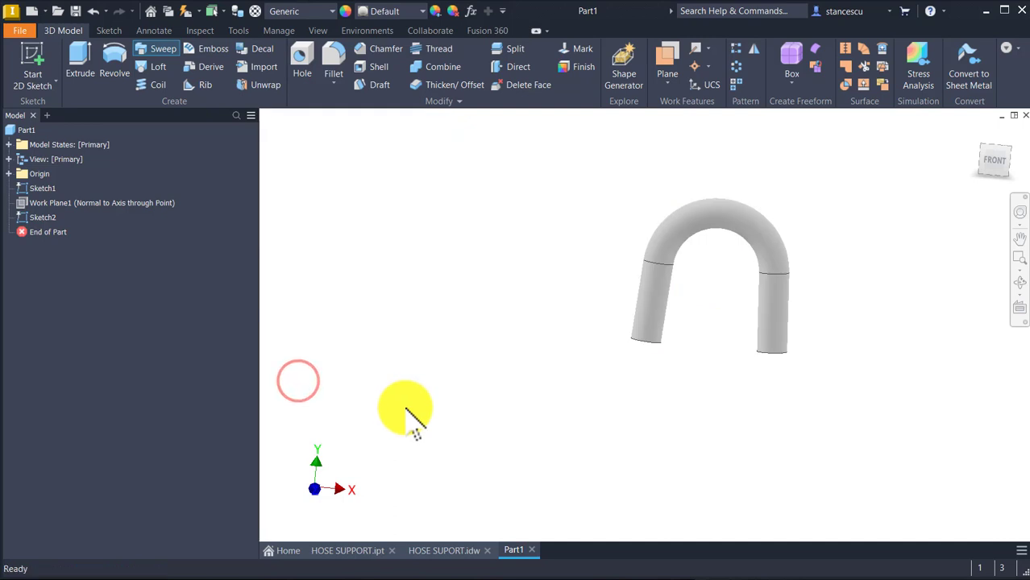
Examine the swept tube's lower ends and compare them with the bottoms of the legs in the HOSE SUPORT.idw drawing.
key(F6)
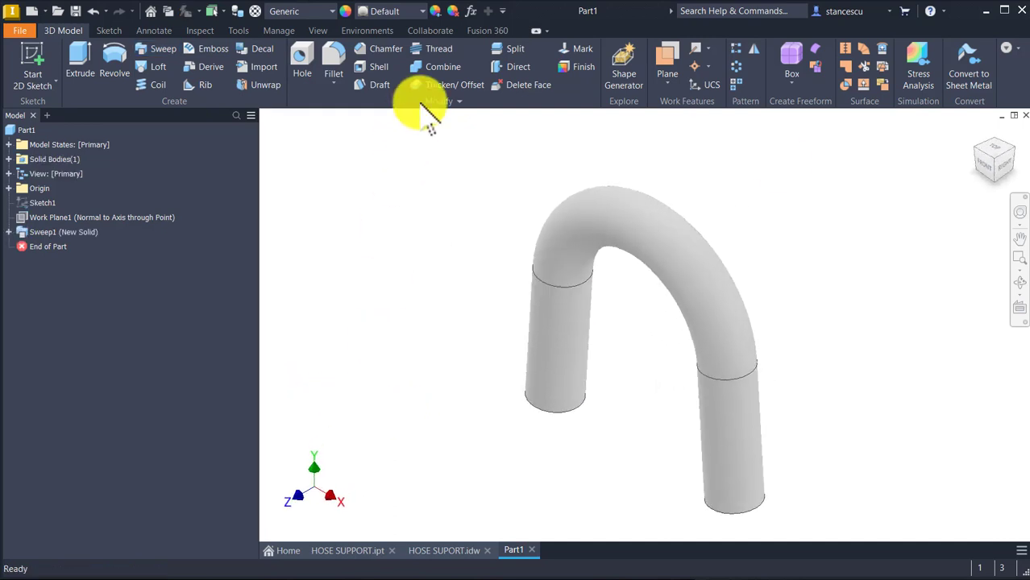
click(782, 165)
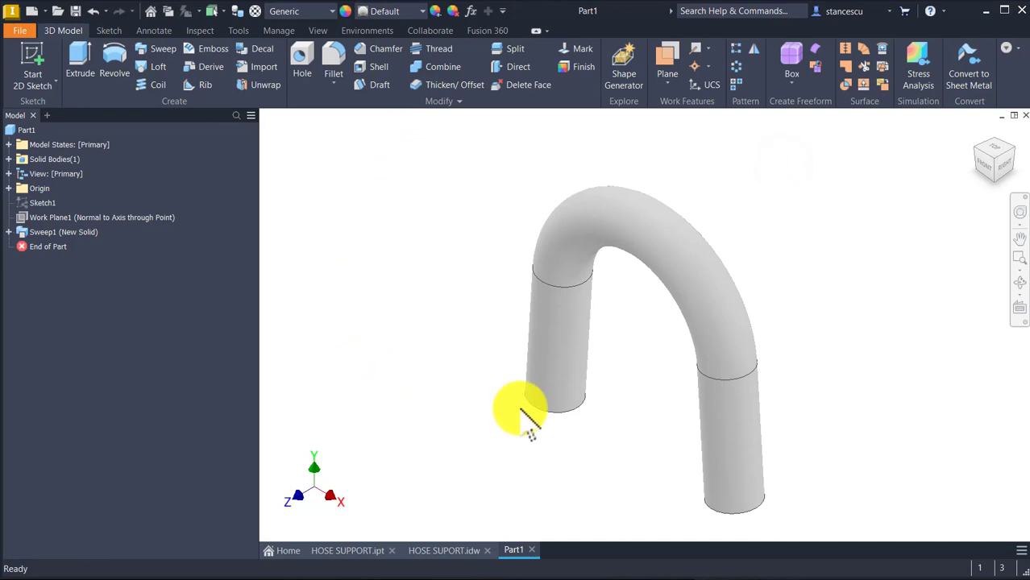
shift+middle_drag(599, 456, 566, 453)
scroll(516, 451, up, 4)
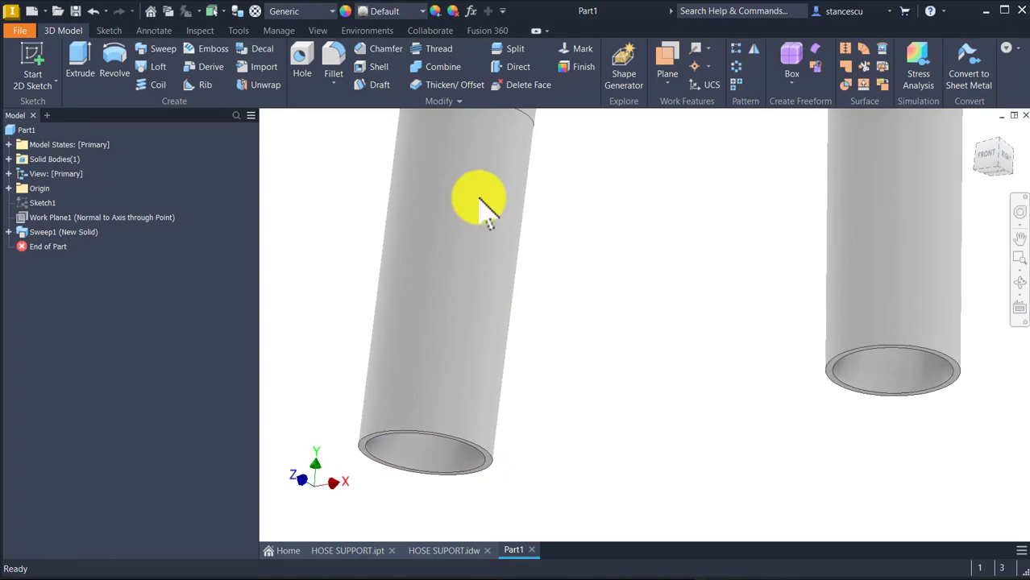
shift+middle_drag(483, 207, 420, 555)
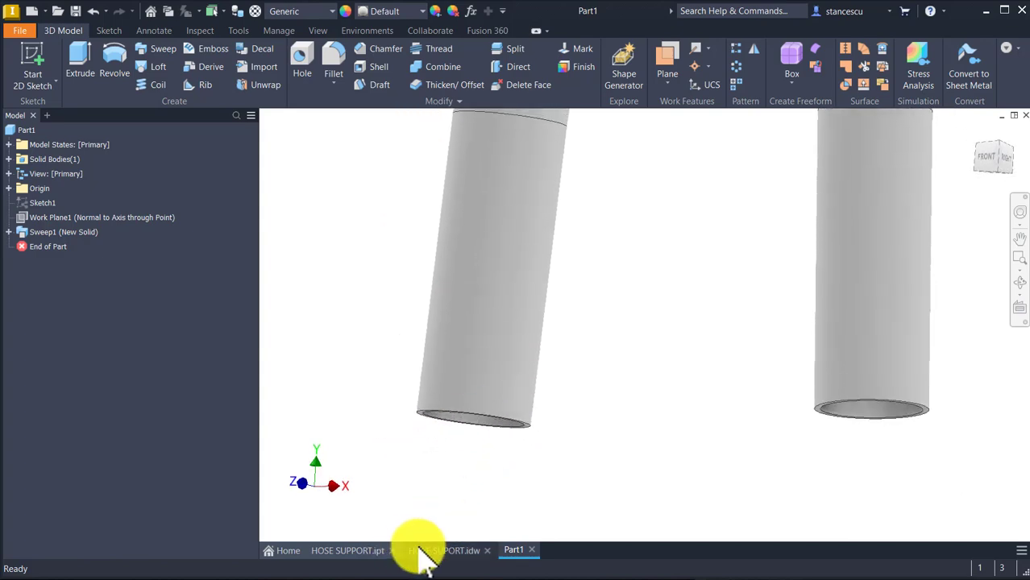
click(419, 550)
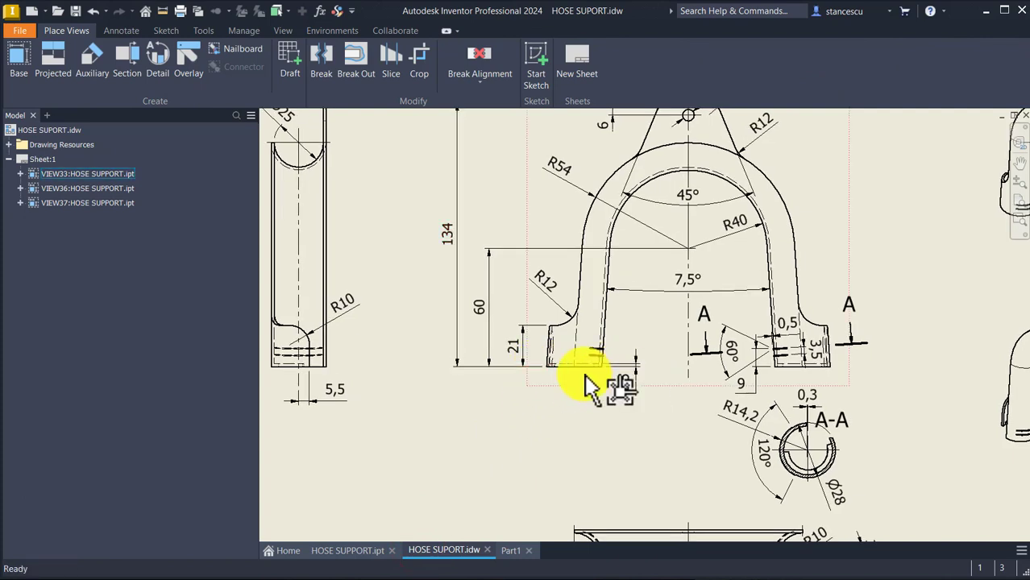
drag(588, 385, 616, 405)
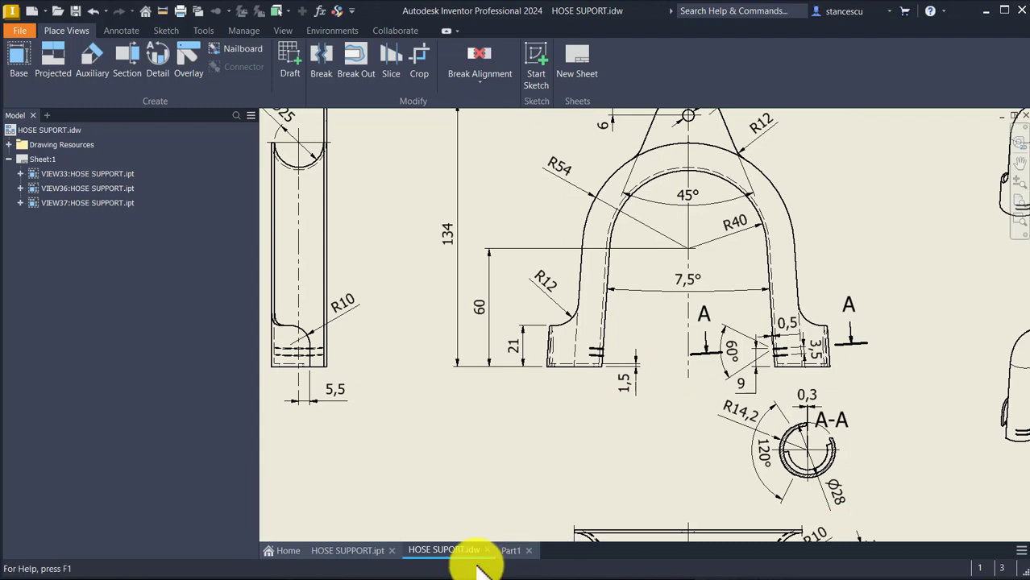
click(508, 551)
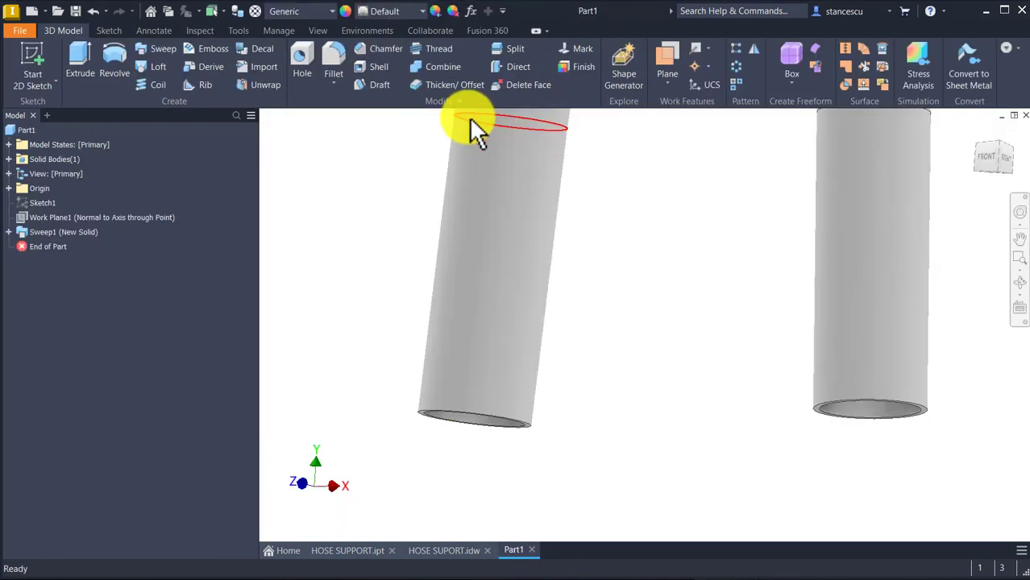
Split the tube solid with the XZ Plane and remove the portion of both legs below it.
click(518, 54)
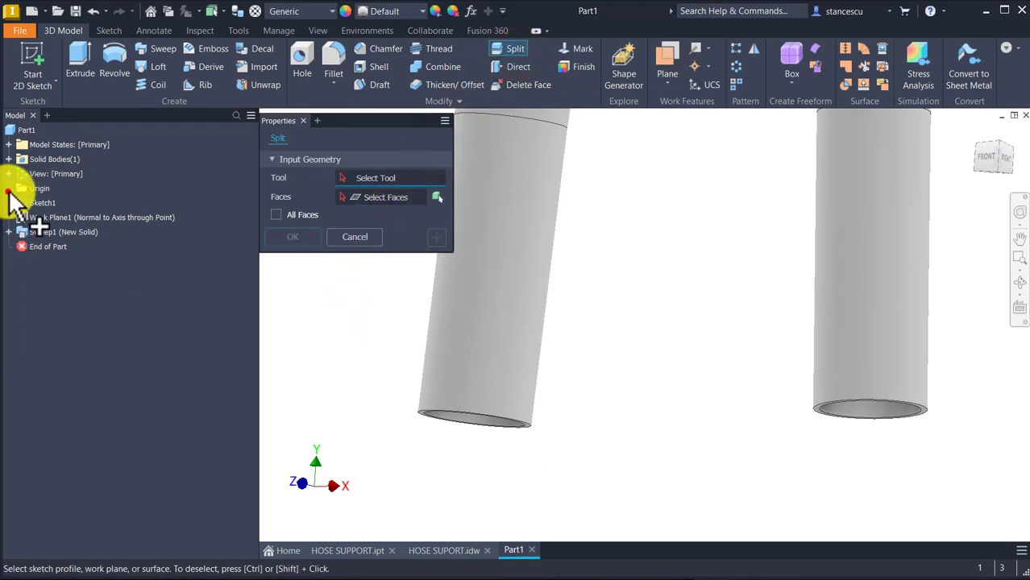
click(8, 188)
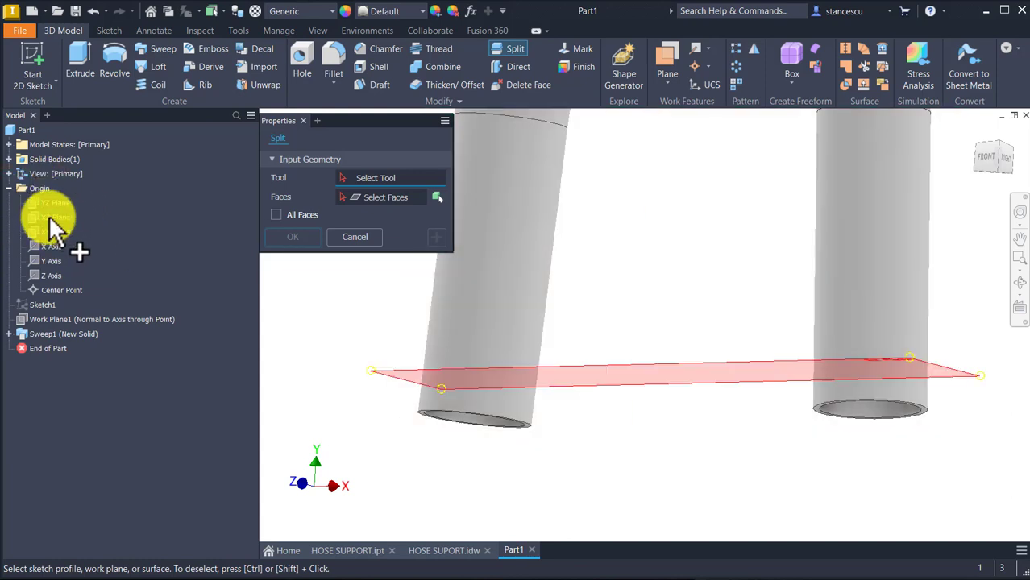
click(50, 216)
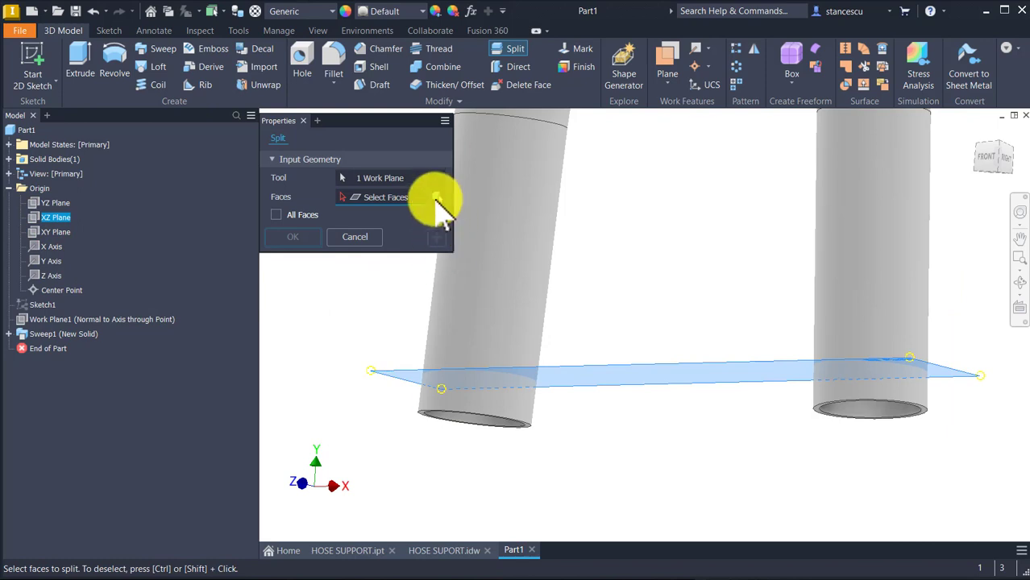
click(435, 197)
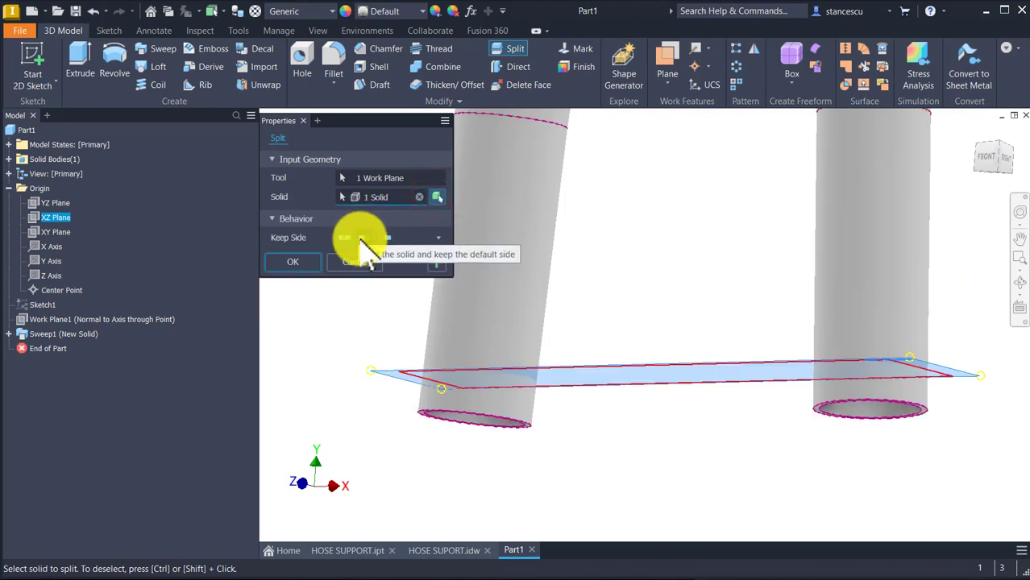
click(359, 238)
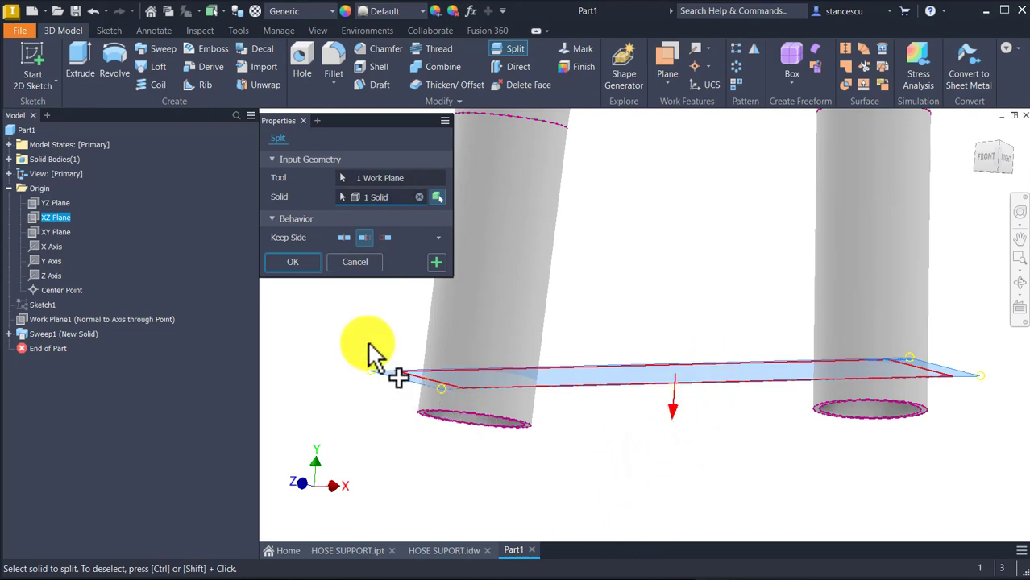
click(300, 266)
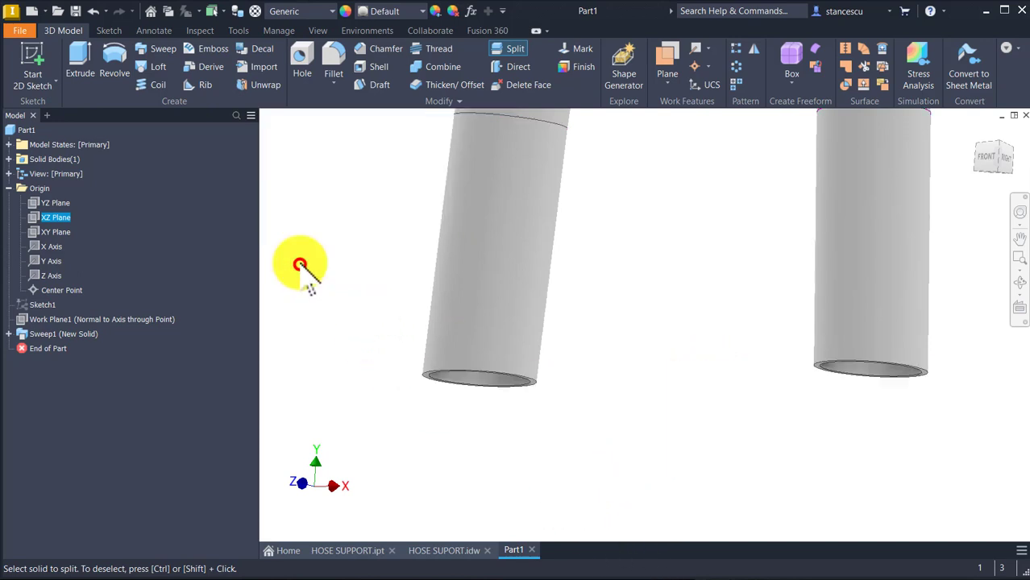
key(F6)
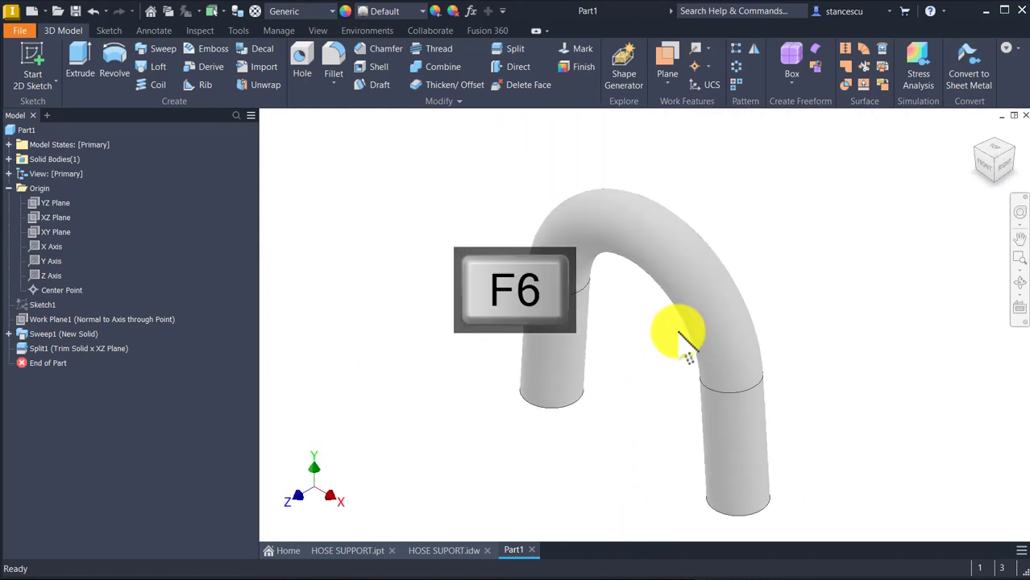
Review the complete HOSE SUPORT.idw drawing, and start a sketch on the XY Plane of Part1.
click(439, 551)
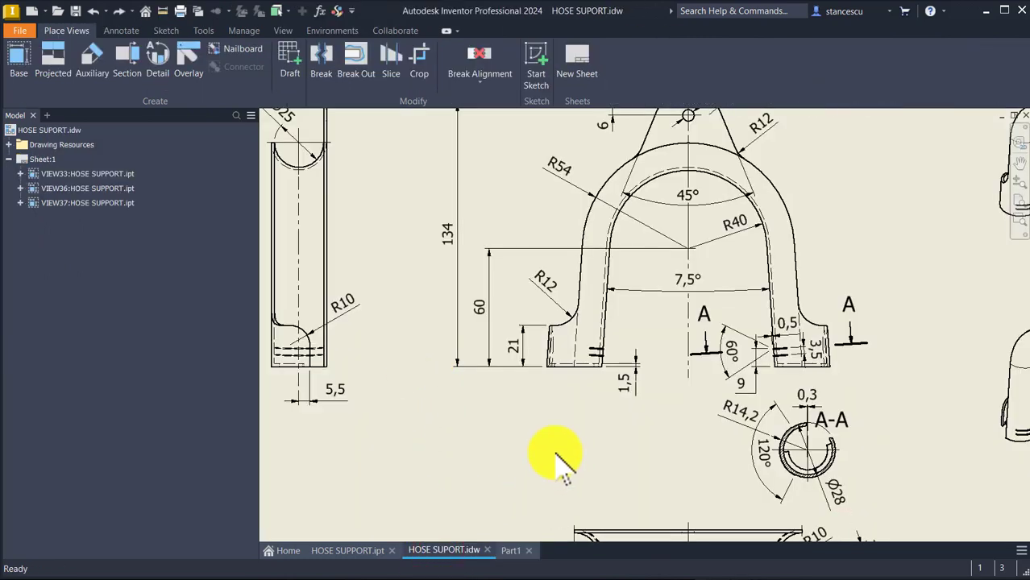
key(Home)
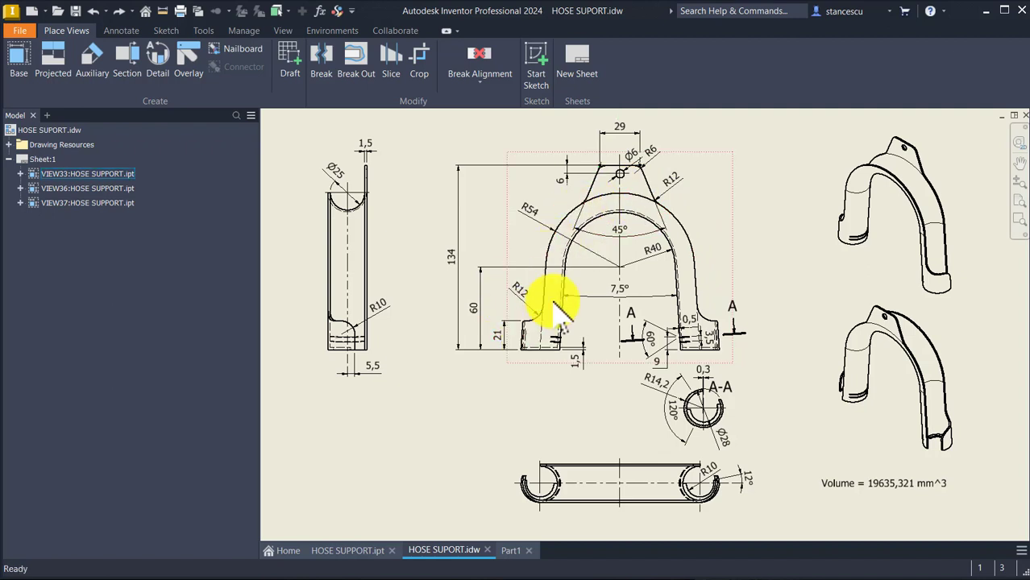
drag(556, 225, 556, 226)
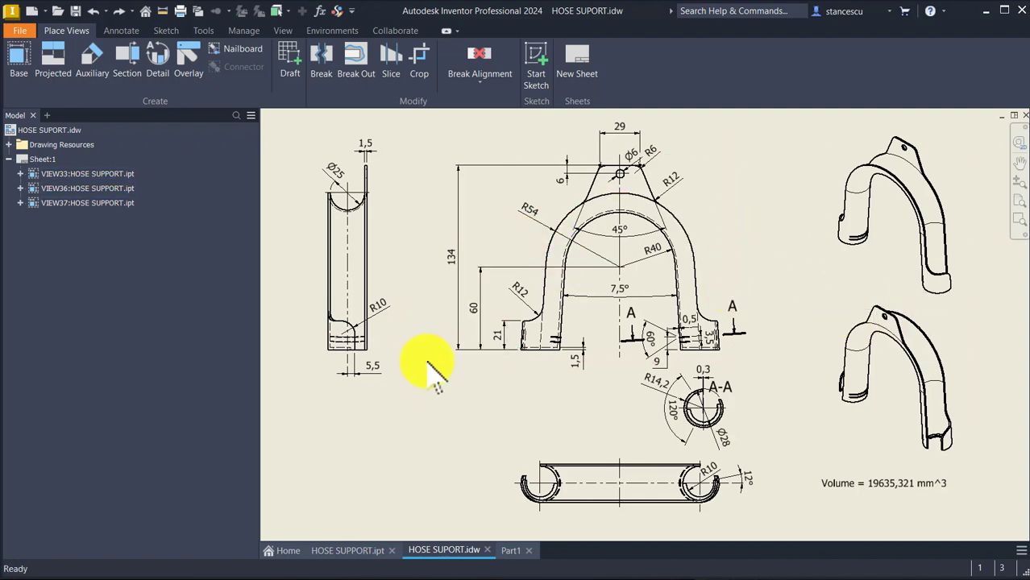
click(510, 551)
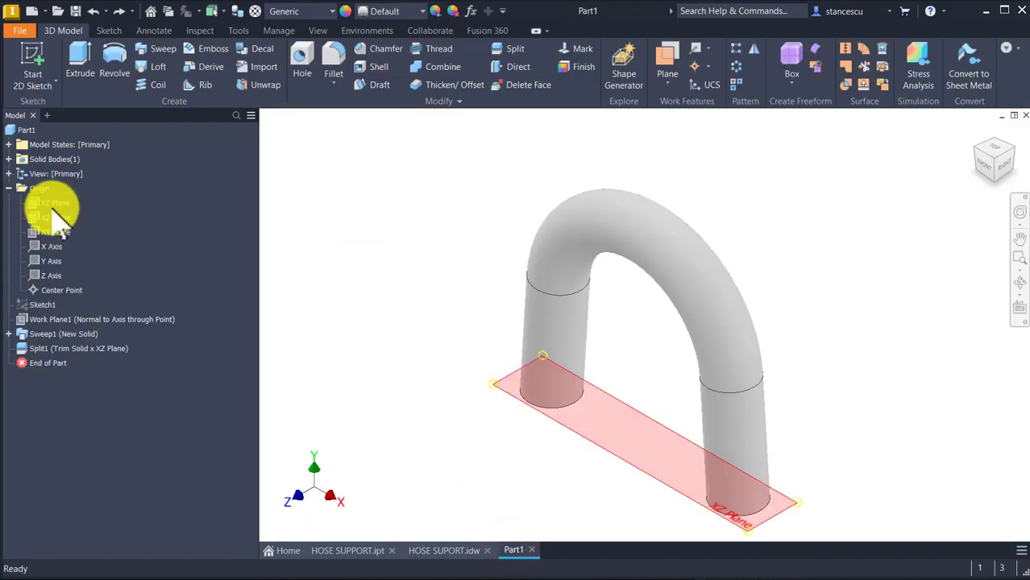
click(55, 231)
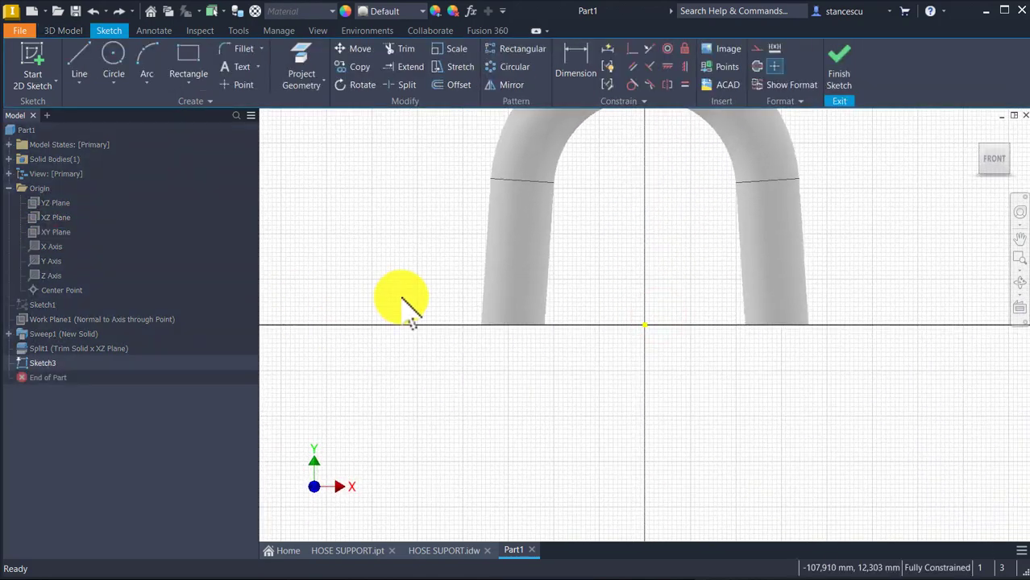
key(Num_Lock)
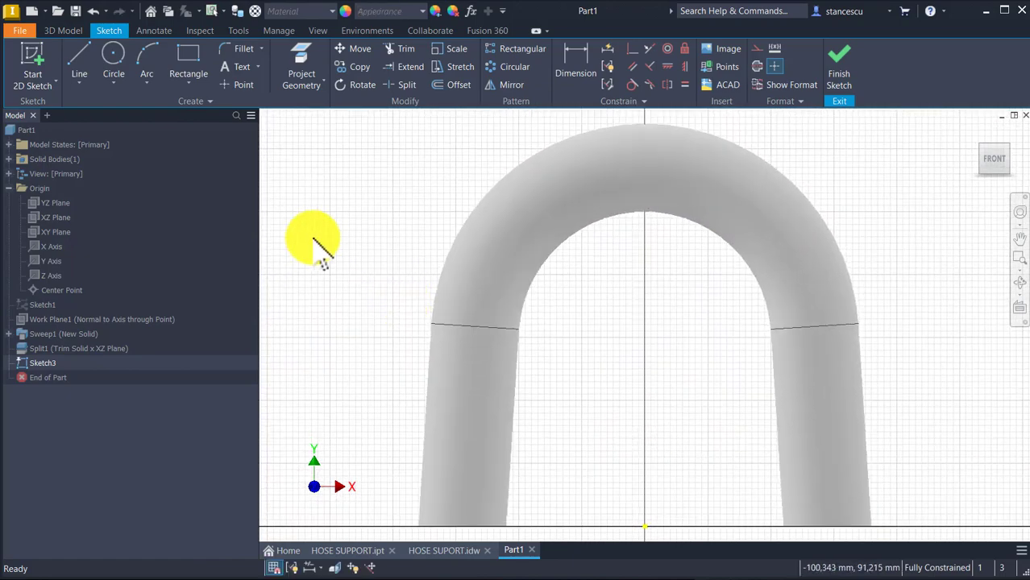
Make the arch path Sketch1 under the sweep visible and slice the graphics at the sketch plane.
click(10, 333)
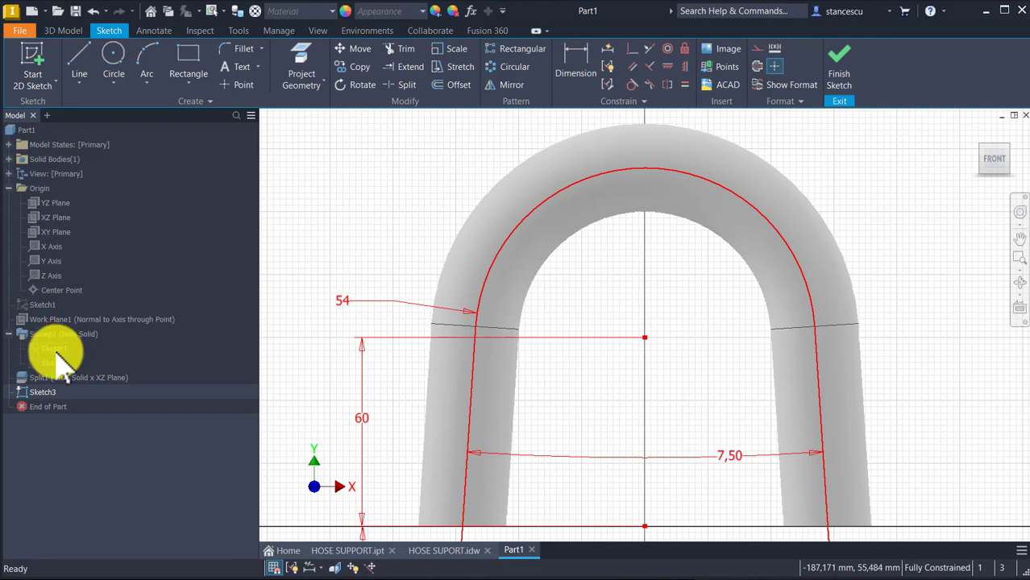
click(58, 346)
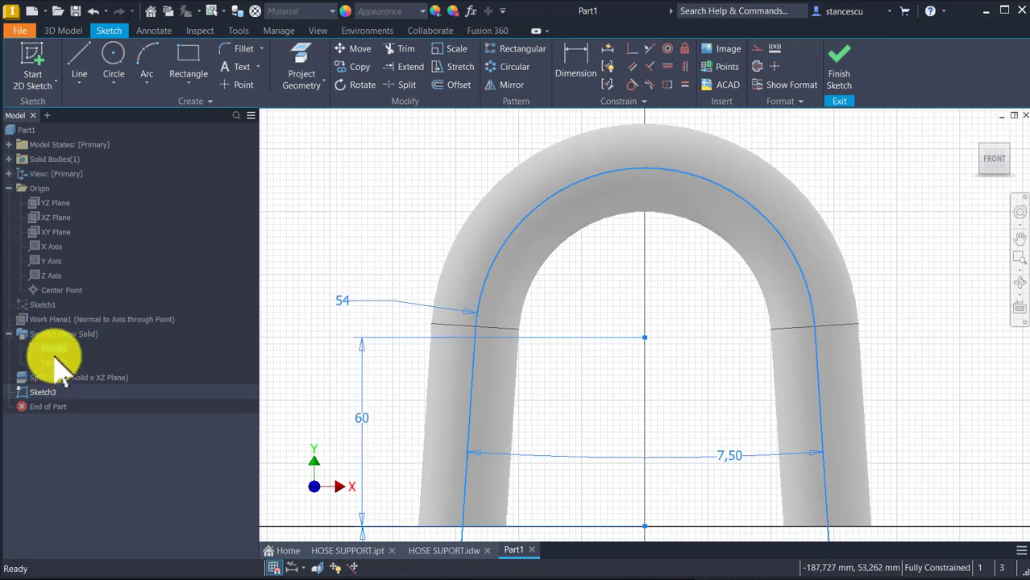
right_click(52, 351)
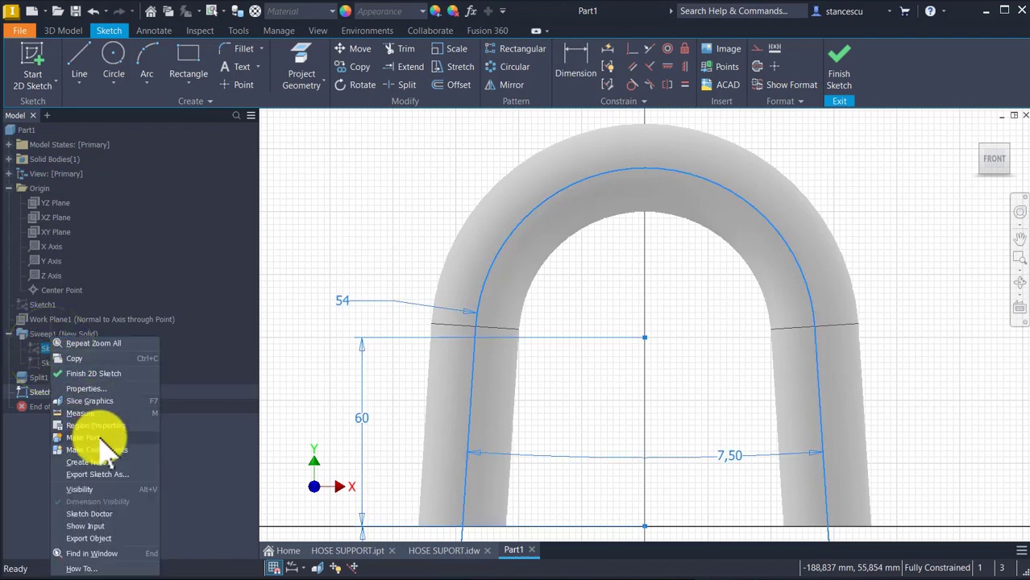
click(106, 492)
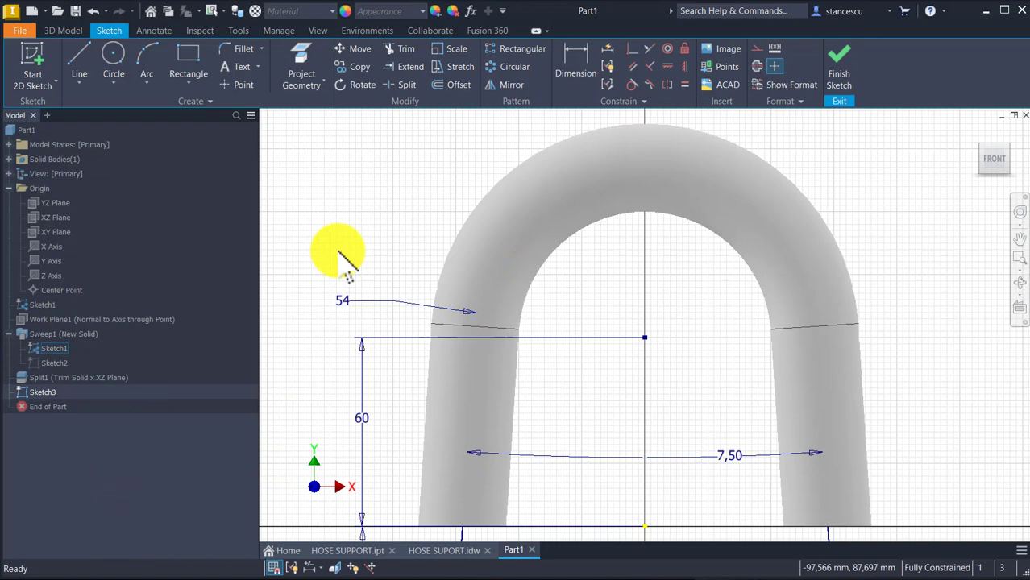
key(F7)
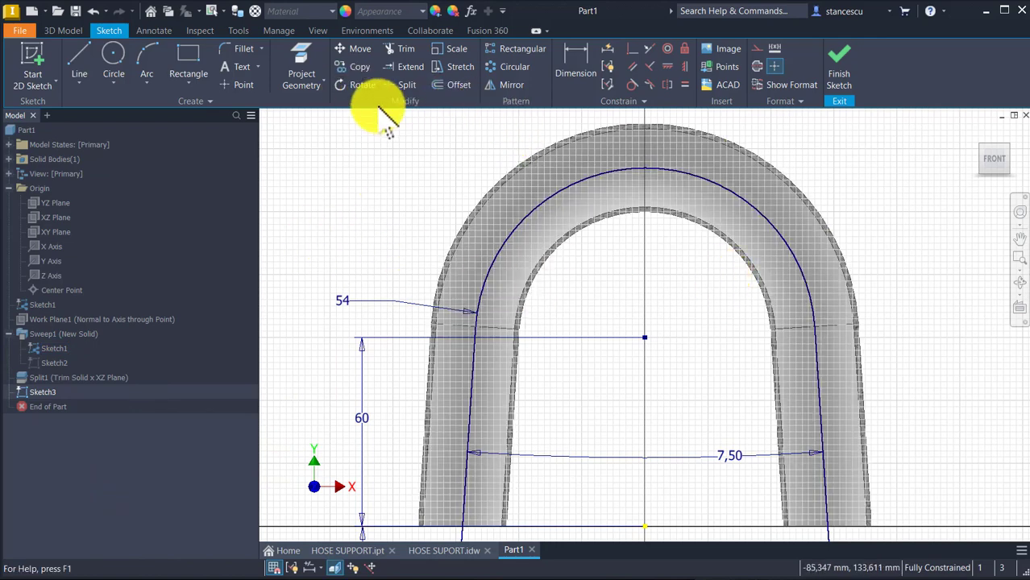
Project the arch path's left leg line, arc and right leg line into the new sketch.
click(303, 58)
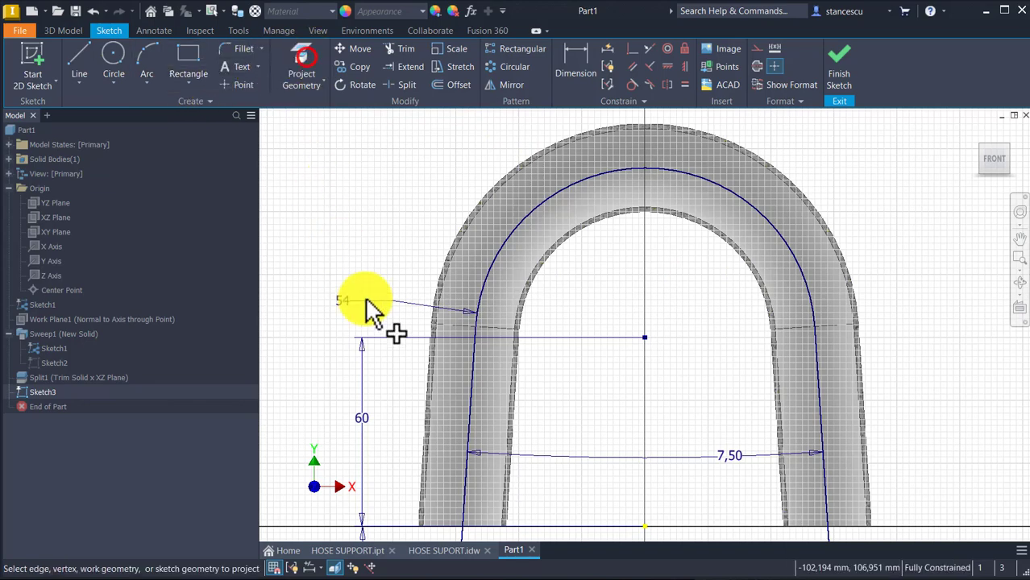
click(471, 371)
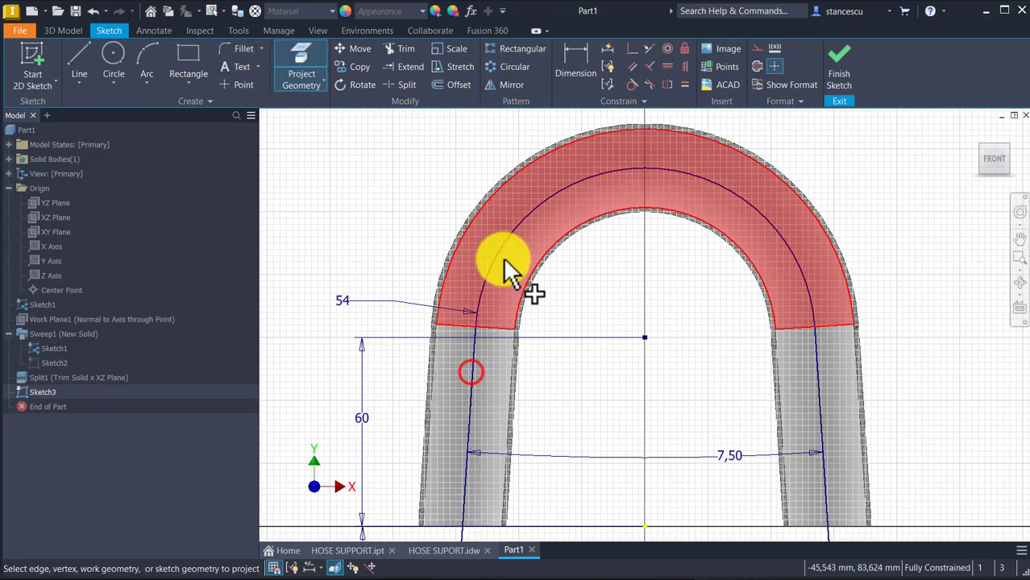
click(505, 240)
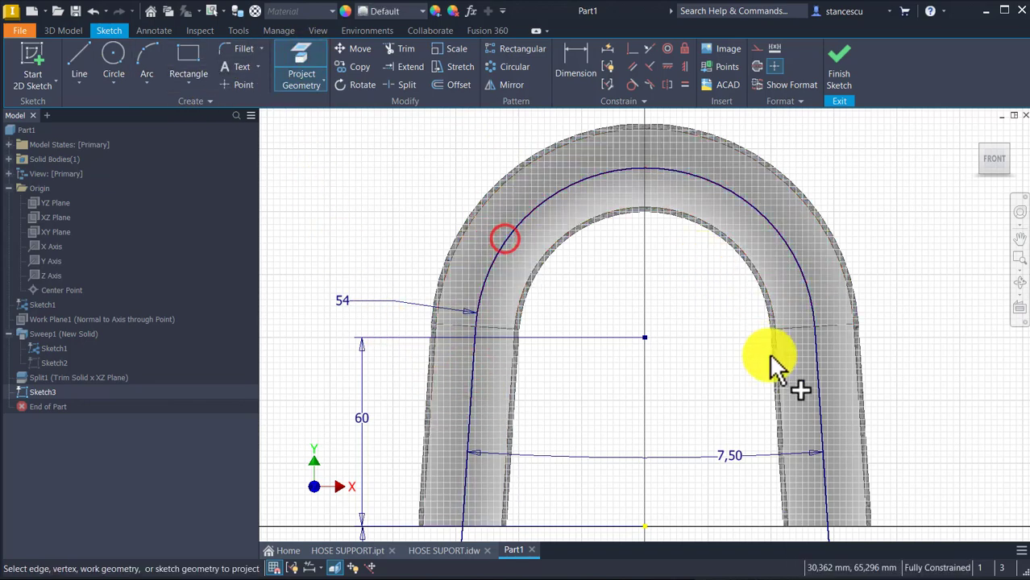
click(817, 403)
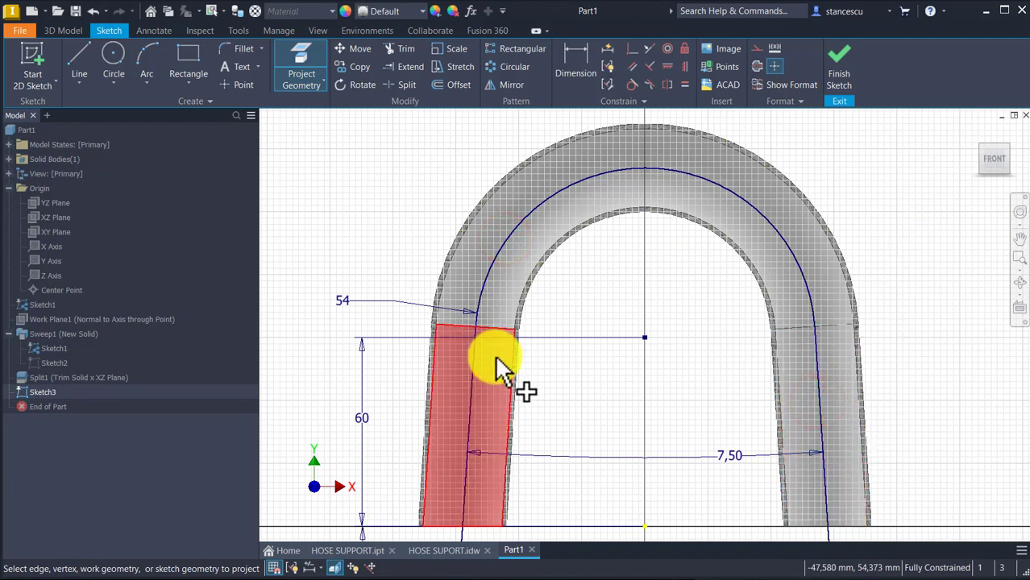
key(Escape)
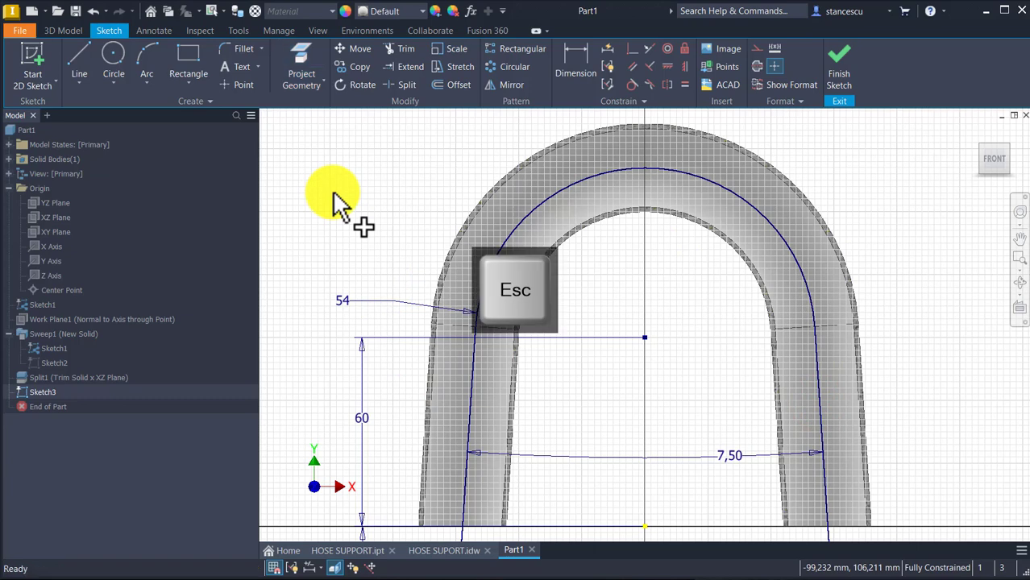
Hide Sketch1 under the sweep.
click(34, 348)
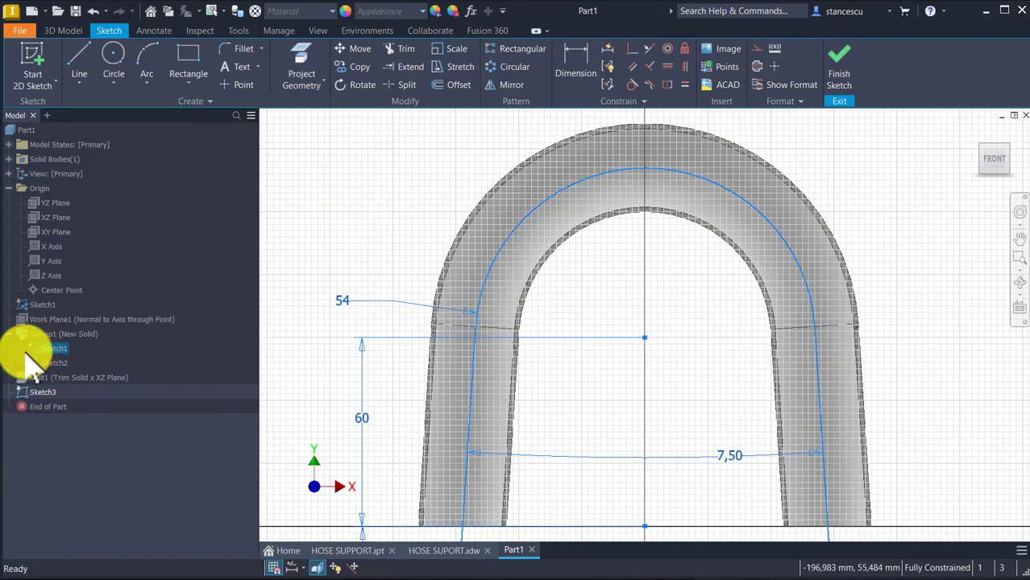
right_click(32, 348)
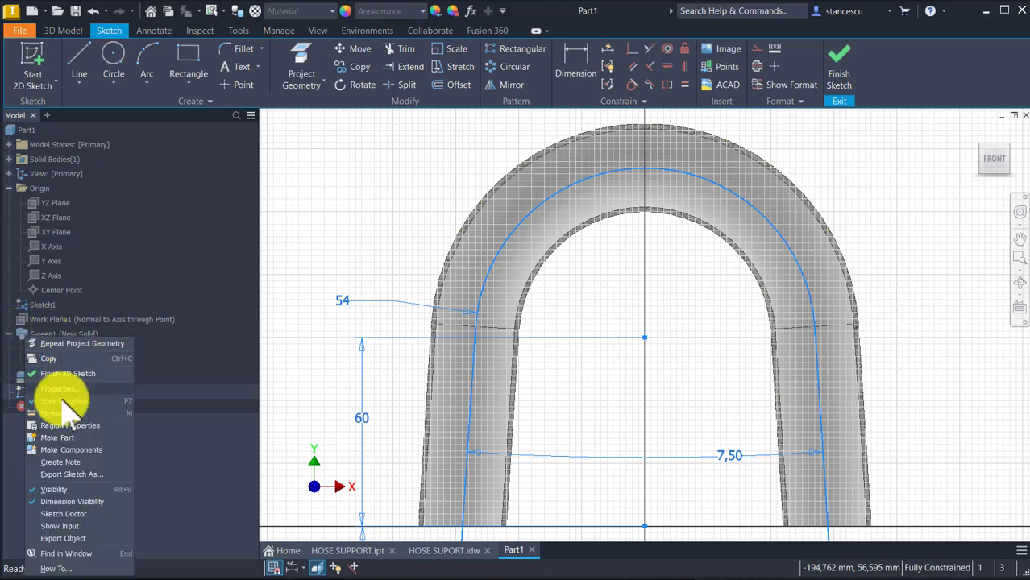
click(61, 493)
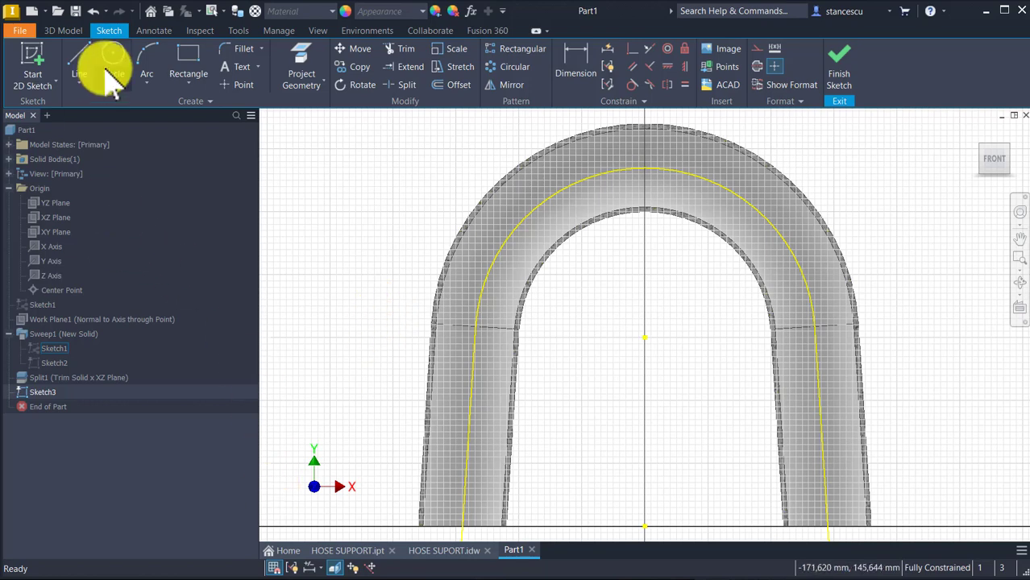
Draw a two-point rectangle around the arch, with its lower edge crossing both legs above the base line.
click(188, 55)
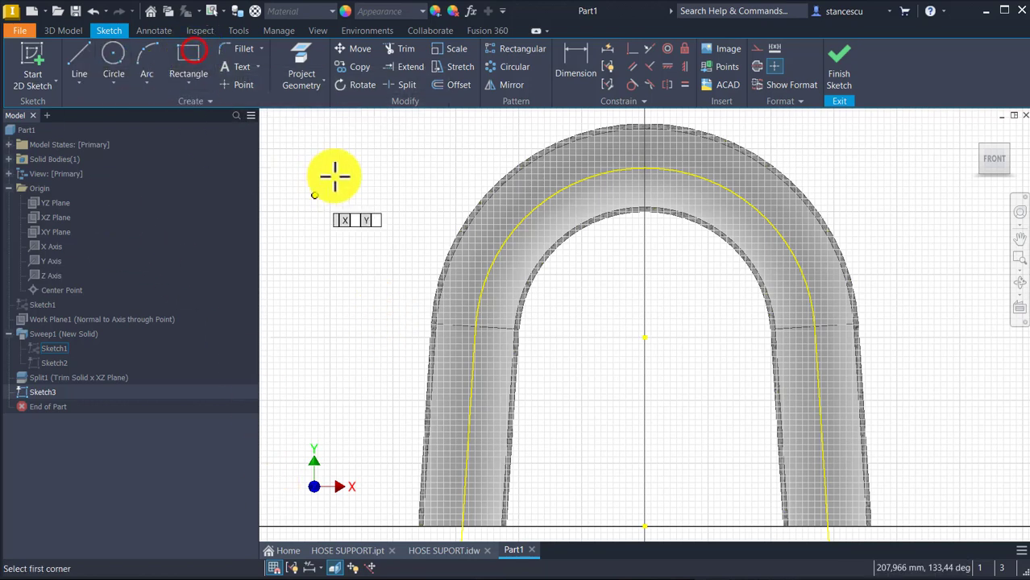
scroll(351, 278, down, 2)
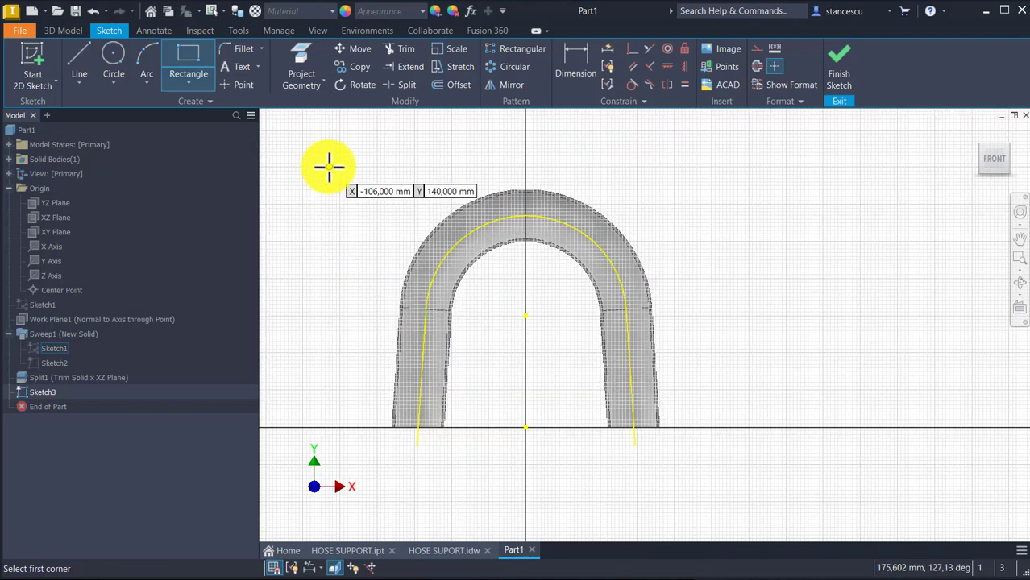
click(331, 157)
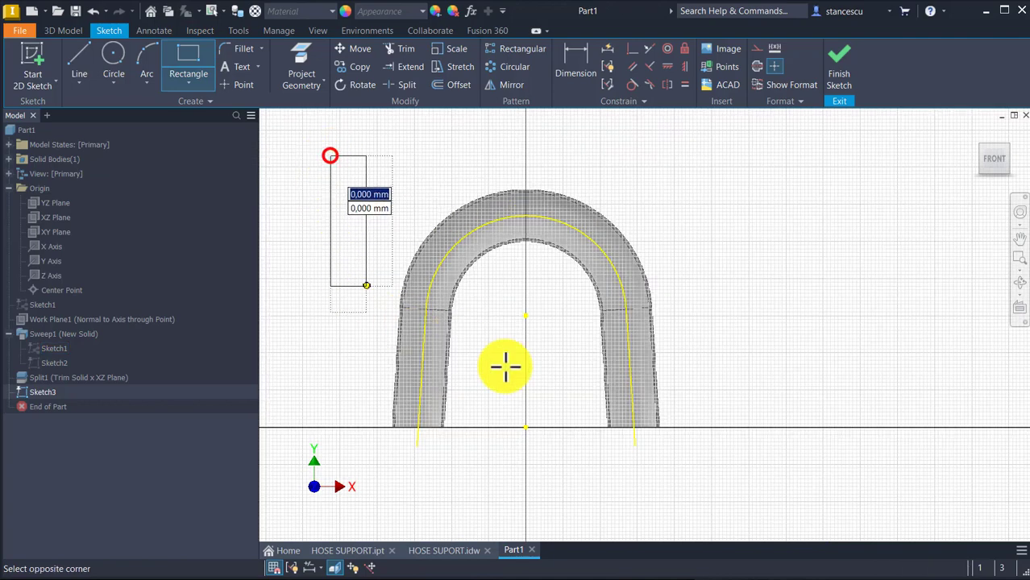
click(735, 391)
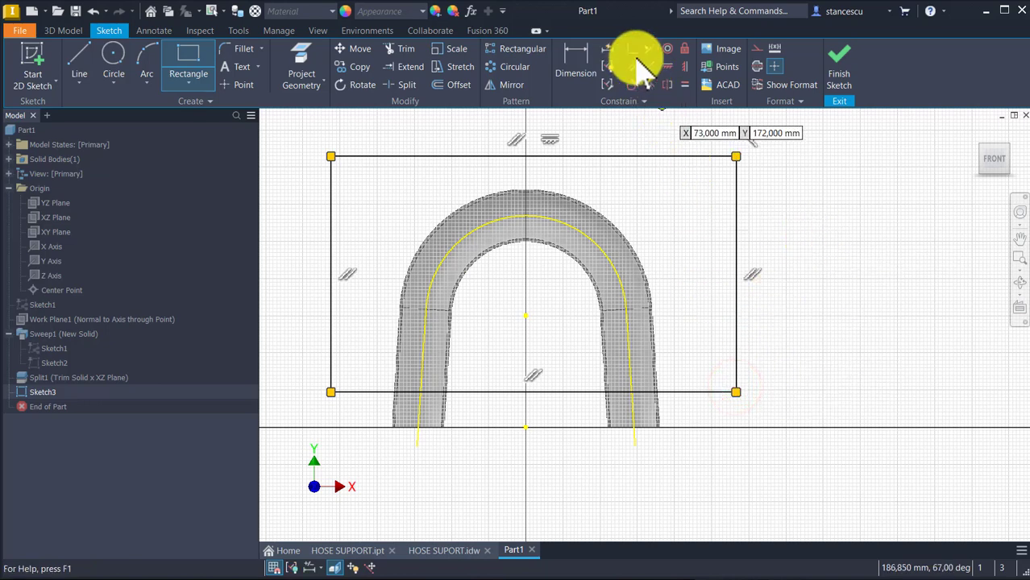
Dimension the rectangle's lower edge 21 mm above the origin point.
click(575, 67)
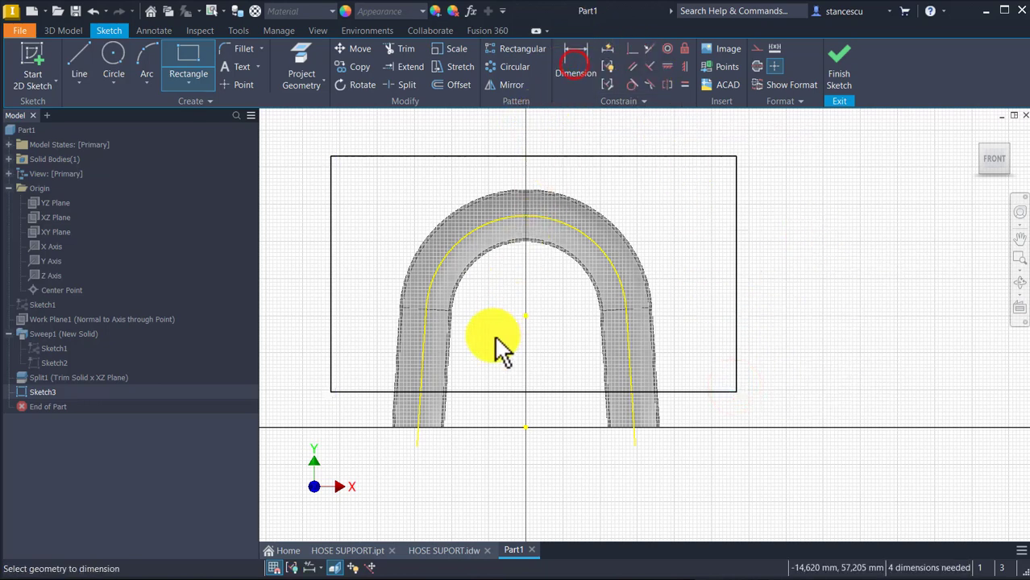
click(524, 428)
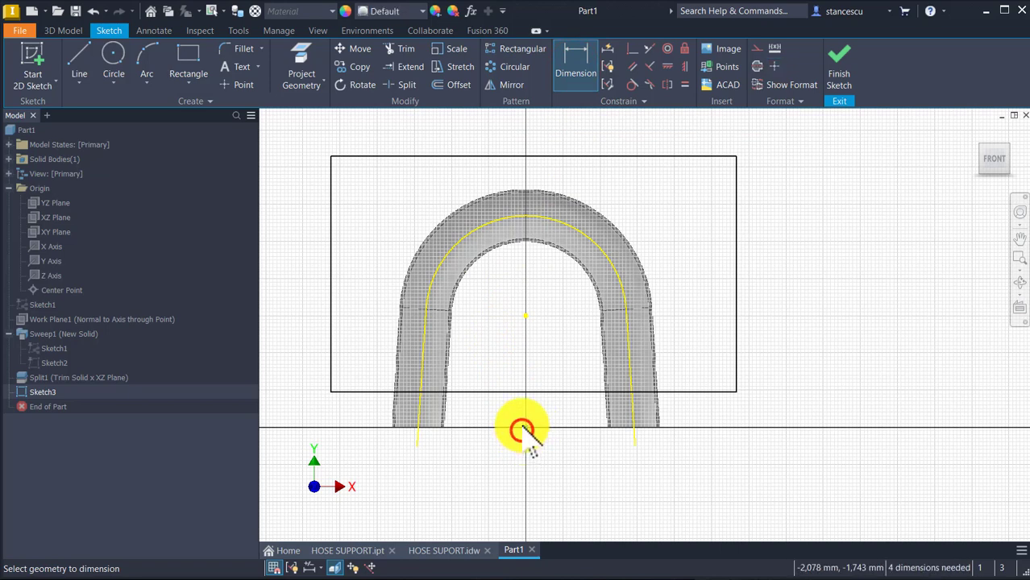
click(557, 392)
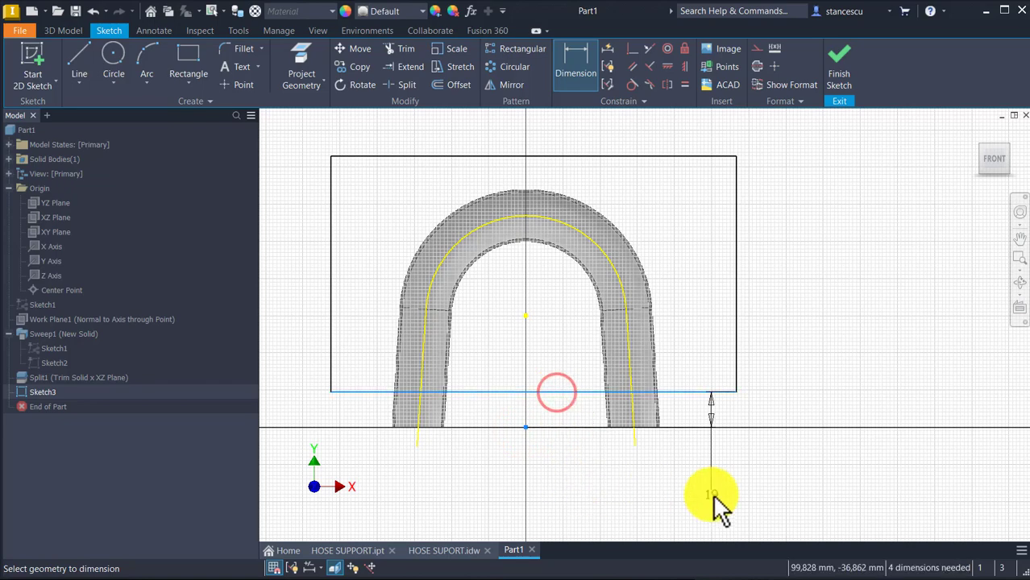
click(567, 474)
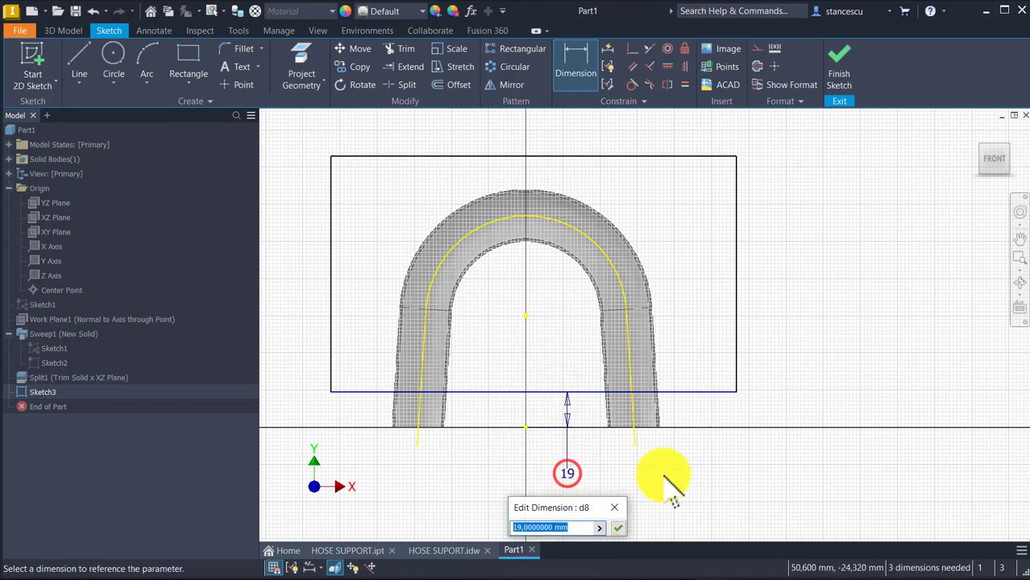
scroll(546, 501, down, 3)
text(21)
key(Return)
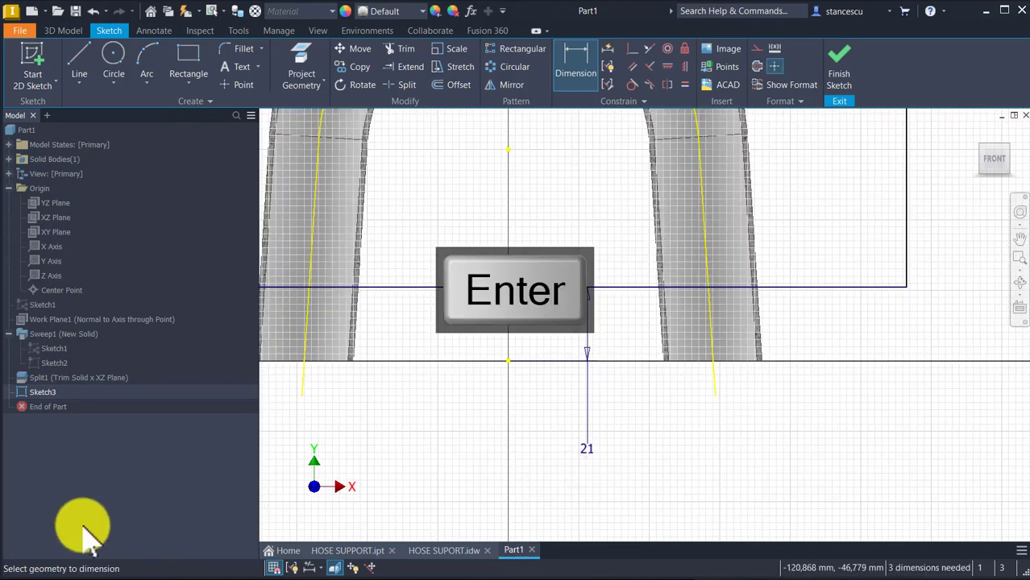
Draw a 12 mm radius three-point arc from the rectangle's lower edge to the left leg's projected centerline.
scroll(413, 406, up, 2)
mouse_move(414, 407)
middle_down()
mouse_move(650, 416)
mouse_move(632, 460)
middle_up()
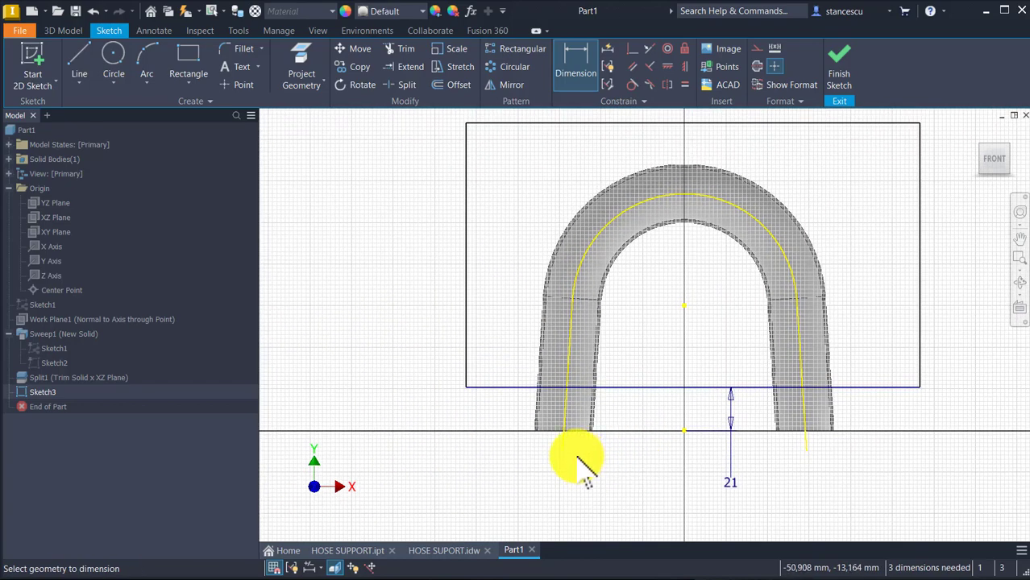
click(149, 57)
scroll(515, 327, down, 2)
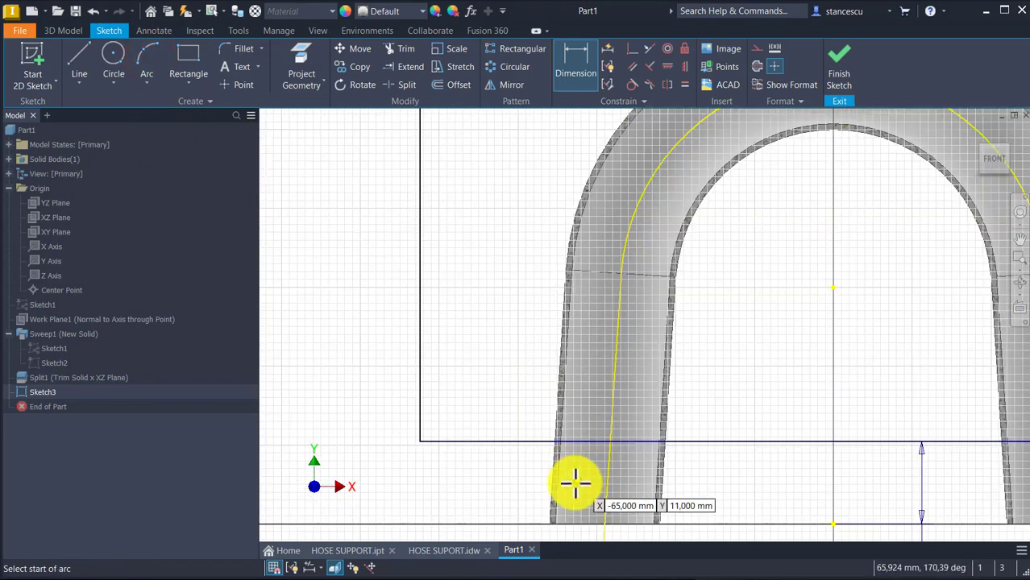
click(541, 439)
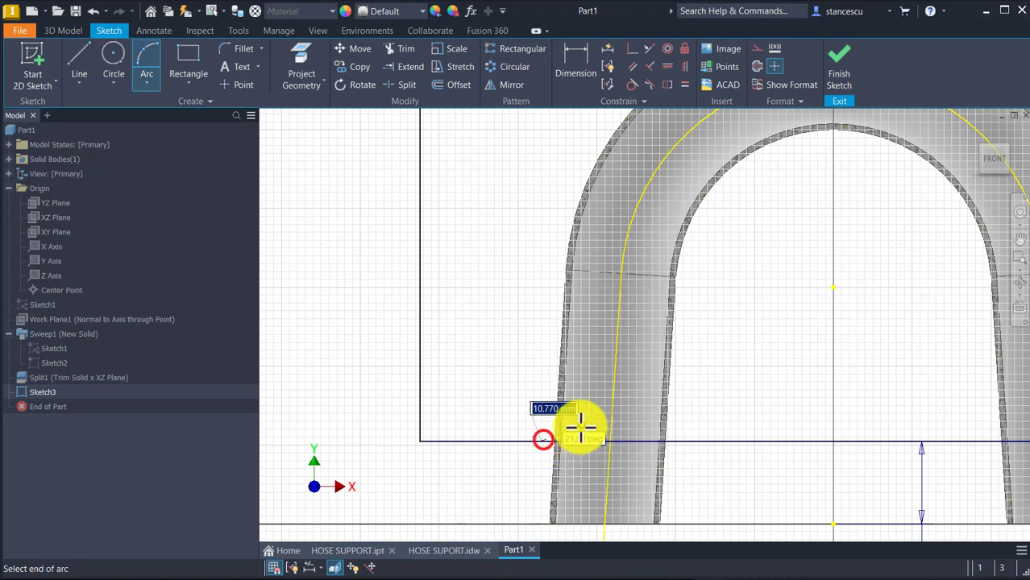
click(613, 382)
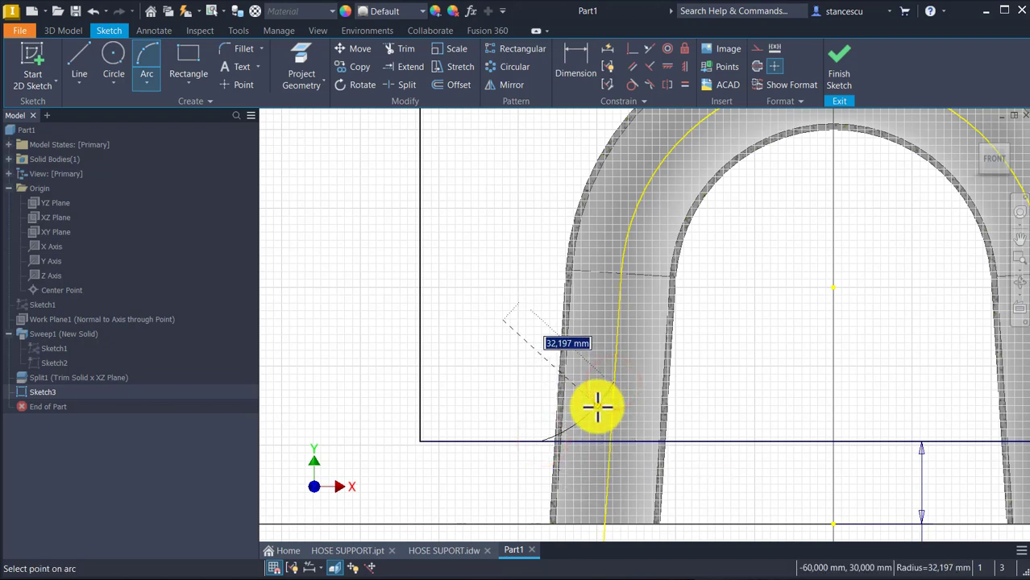
key(Return)
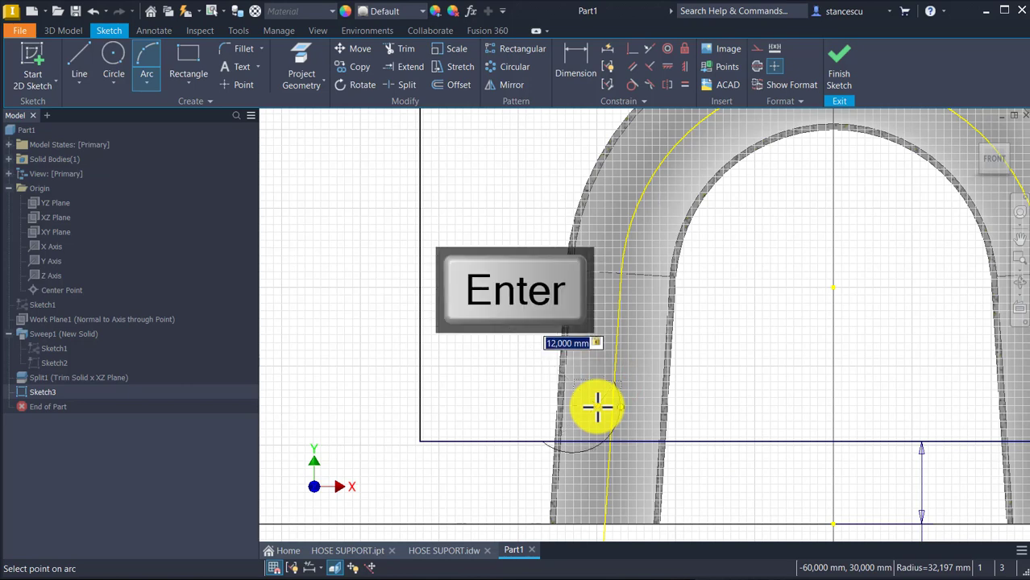
Make the 12 mm arc tangent to the rectangle's lower edge and to the left leg's projected centerline.
click(634, 84)
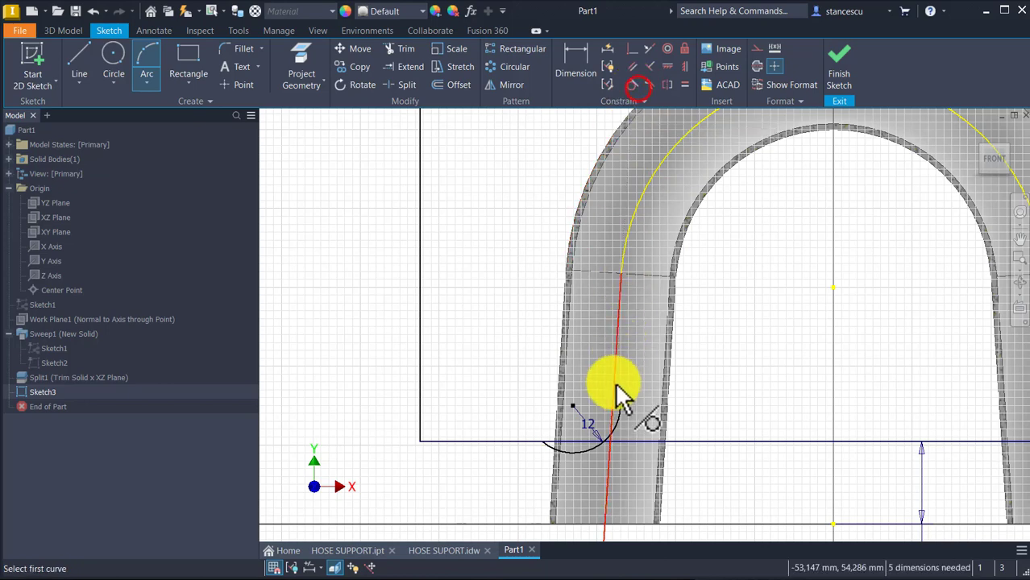
click(580, 453)
click(509, 442)
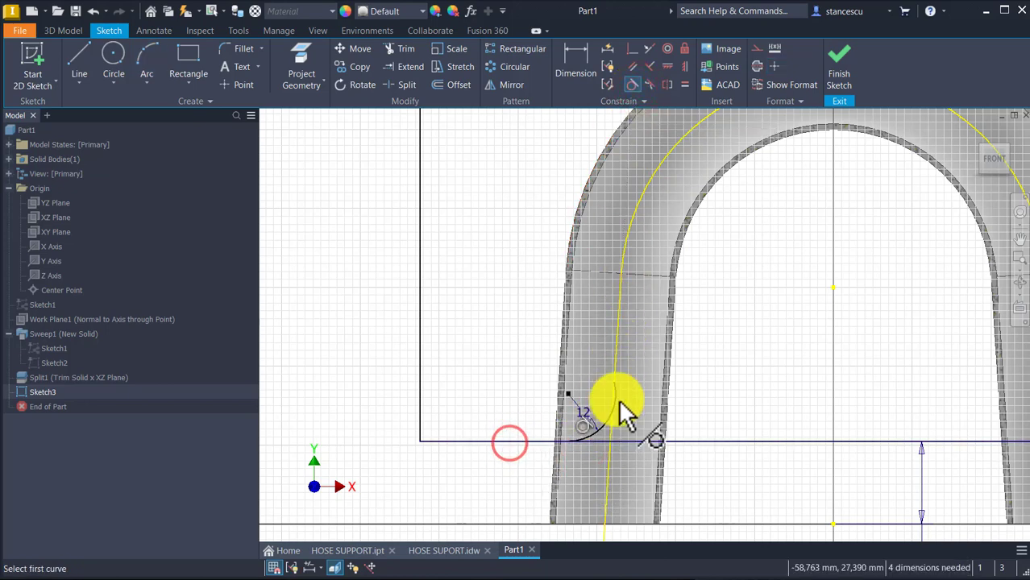
scroll(621, 398, down, 3)
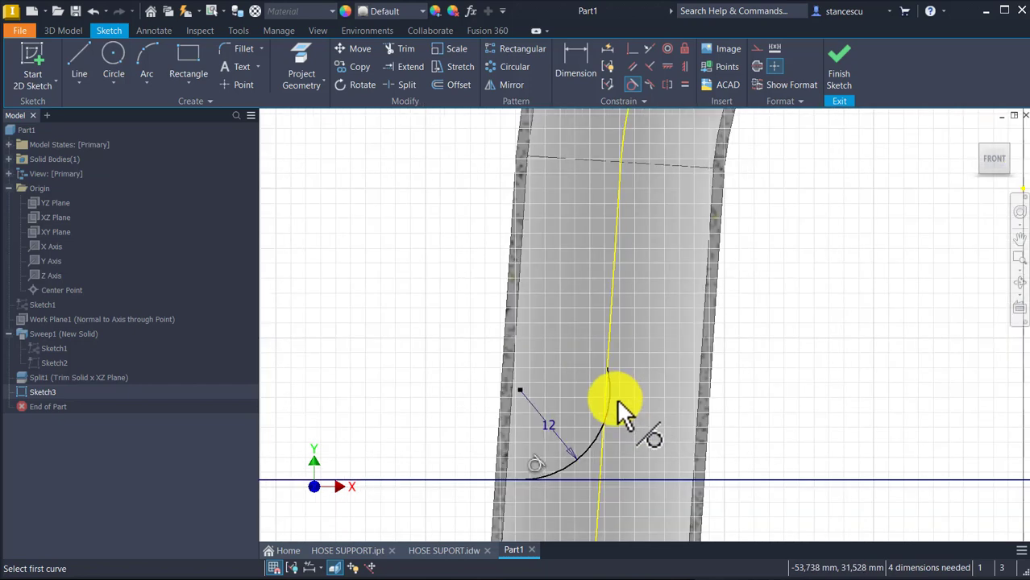
click(609, 398)
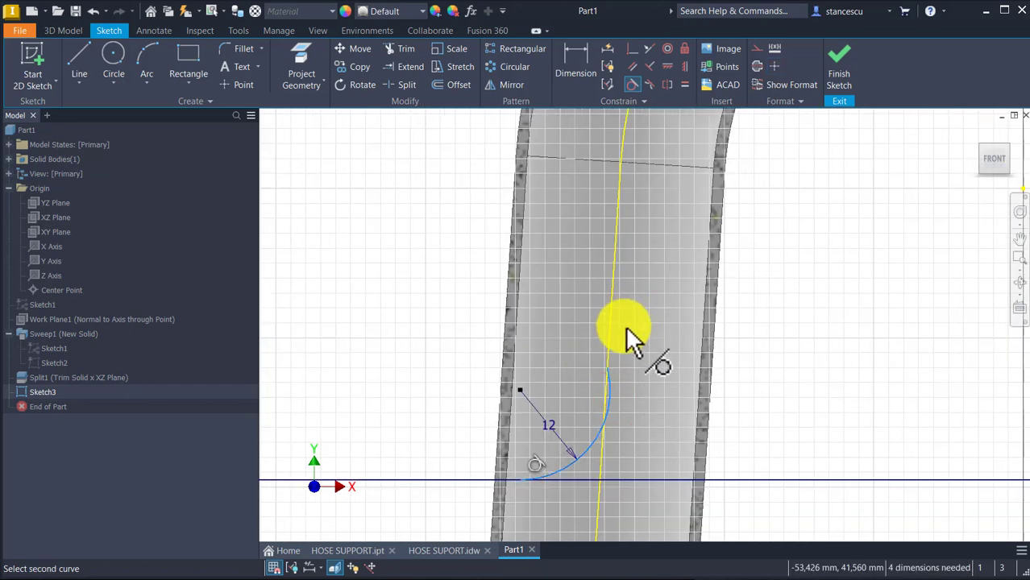
click(609, 325)
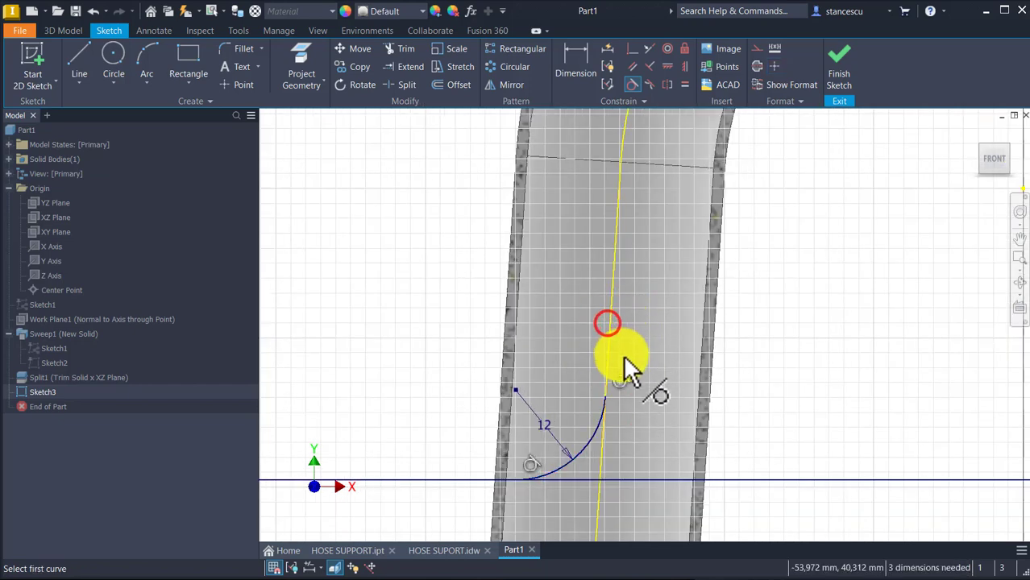
Project the Y Axis into the sketch as a vertical centerline of the arch.
scroll(642, 427, up, 2)
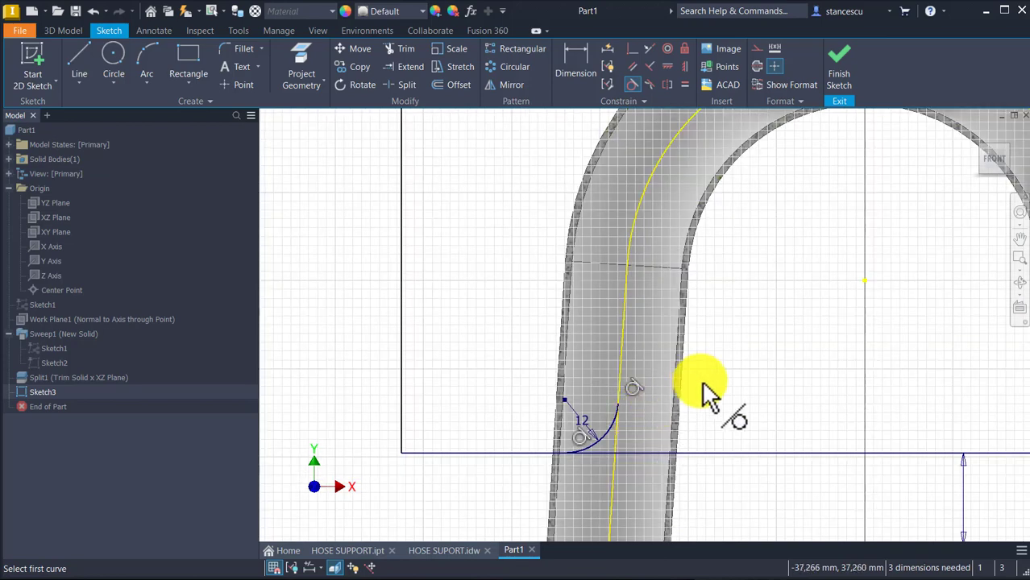
scroll(703, 391, up, 2)
middle_drag(703, 391, 554, 361)
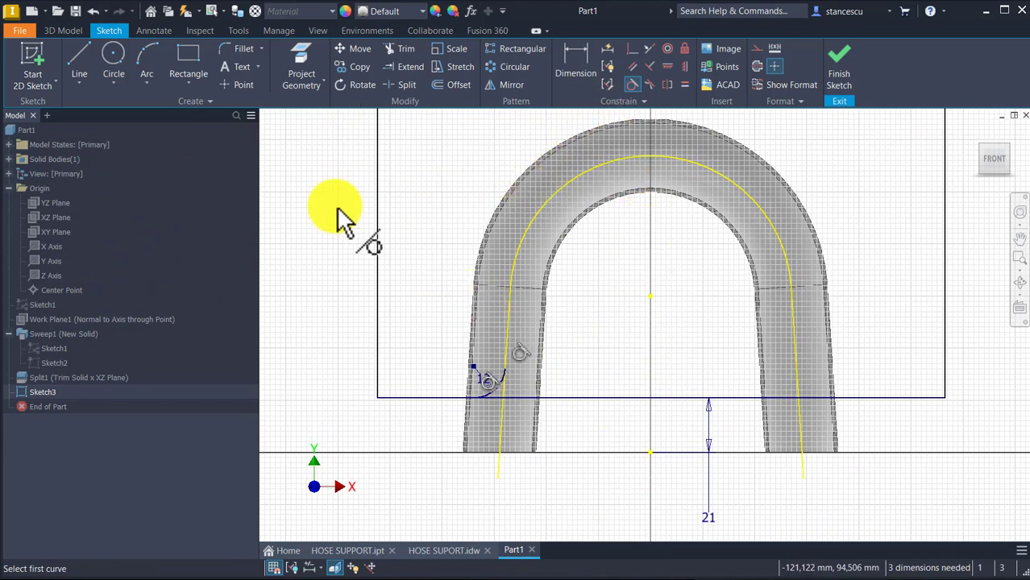
click(303, 65)
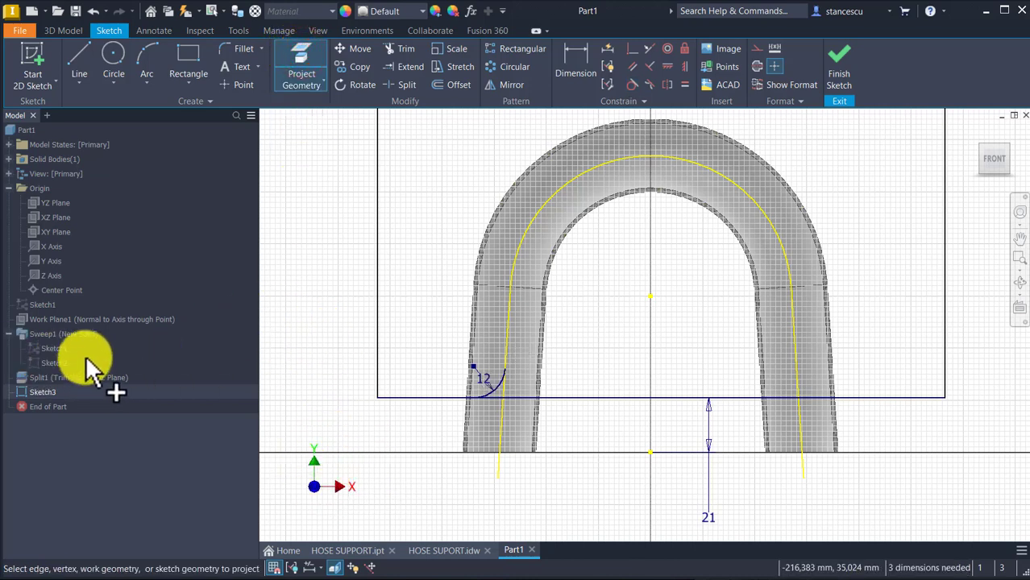
click(48, 264)
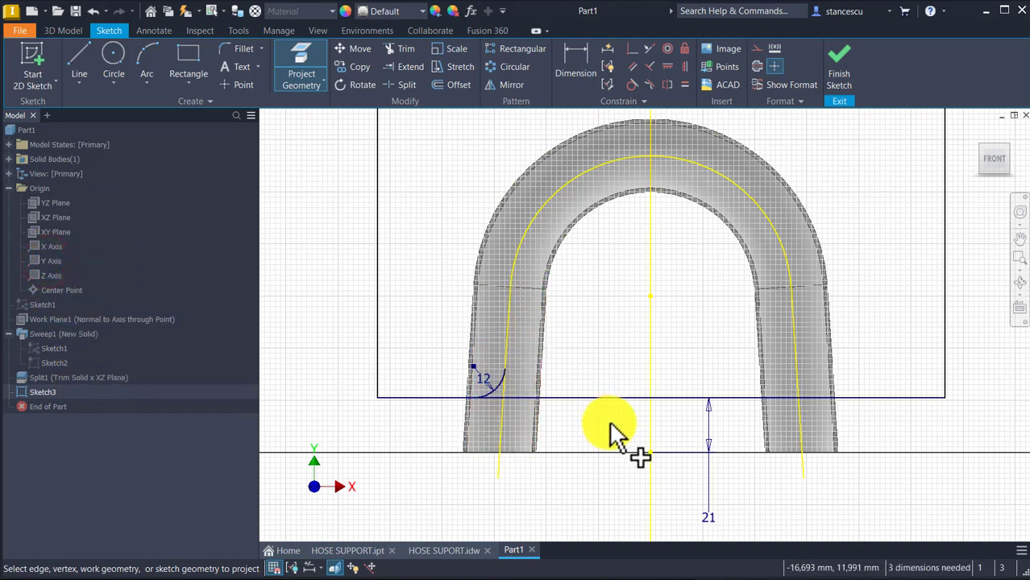
key(Escape)
drag(713, 259, 588, 355)
click(601, 319)
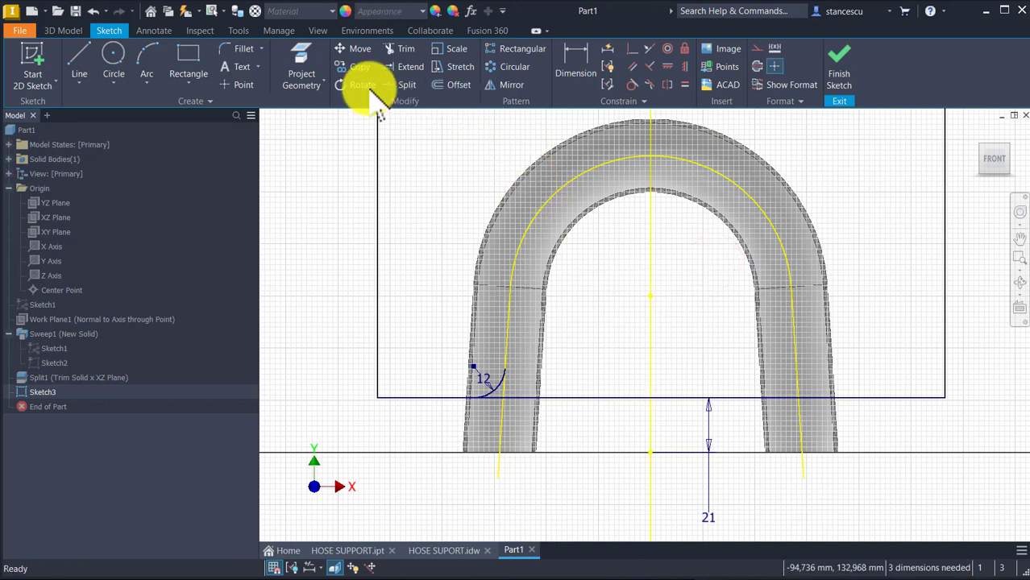
Mirror the 12 mm tangent arc across the vertical centerline onto the opposite leg.
click(501, 86)
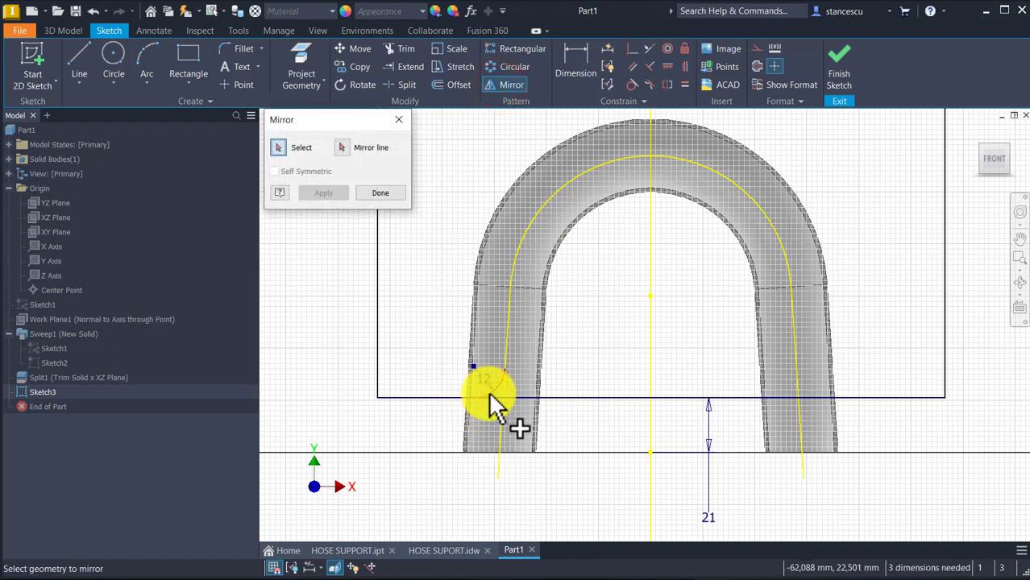
click(488, 391)
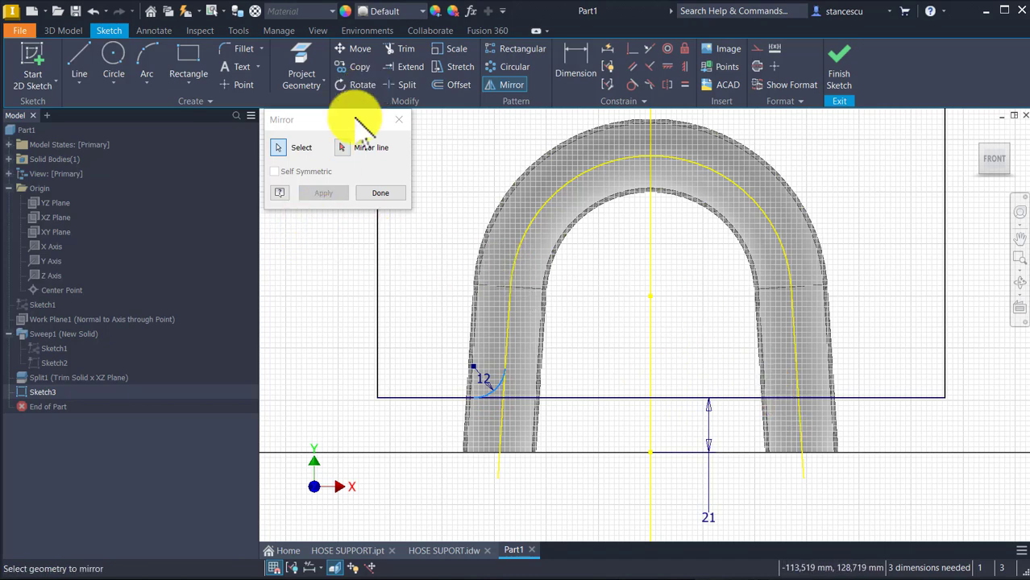
click(343, 148)
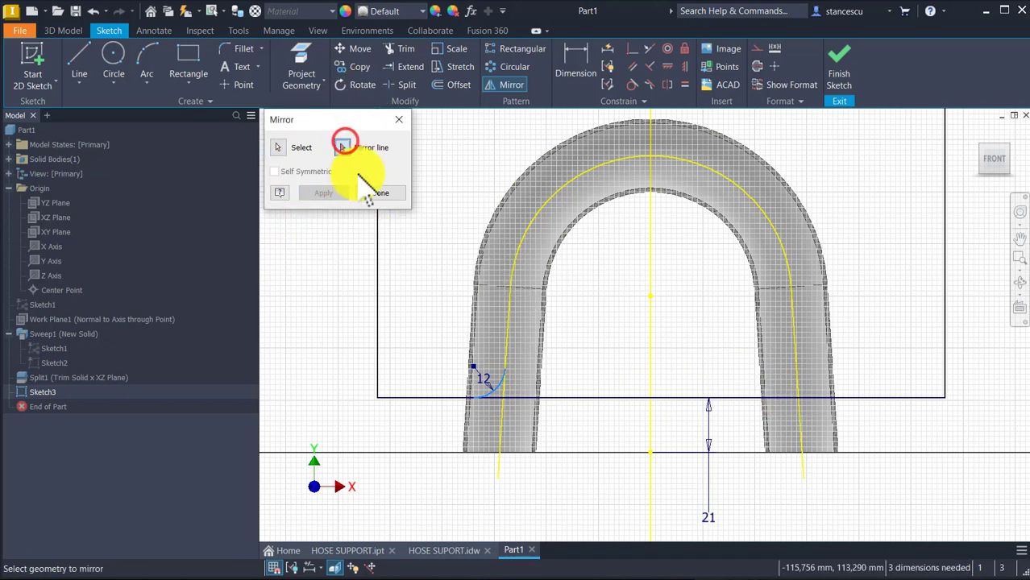
click(648, 269)
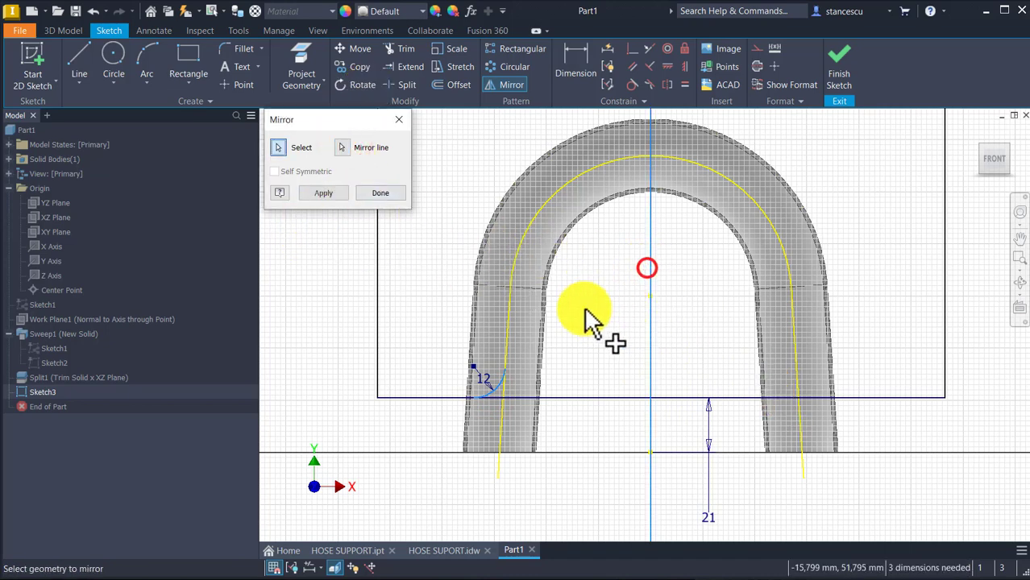
click(321, 194)
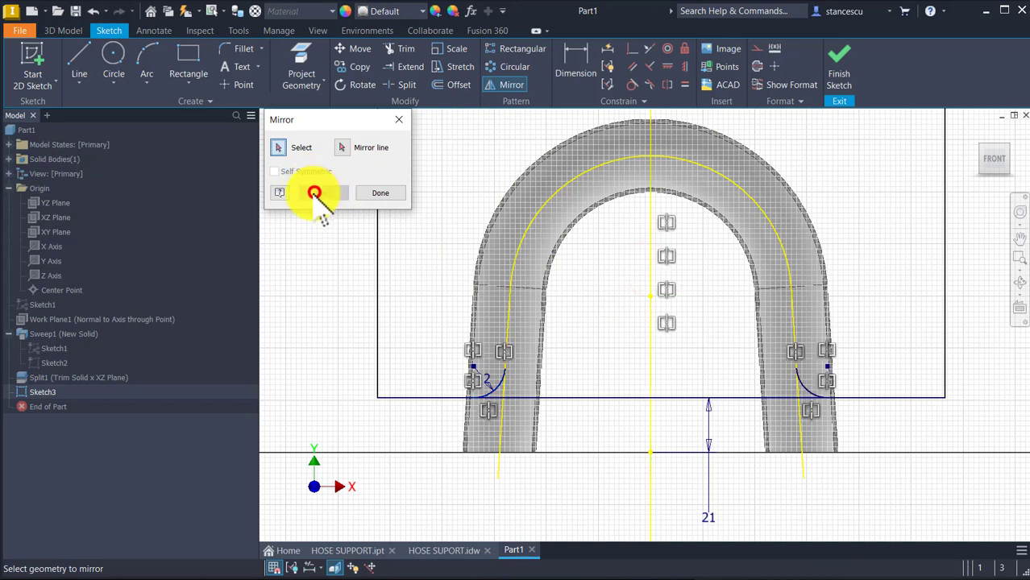
click(391, 193)
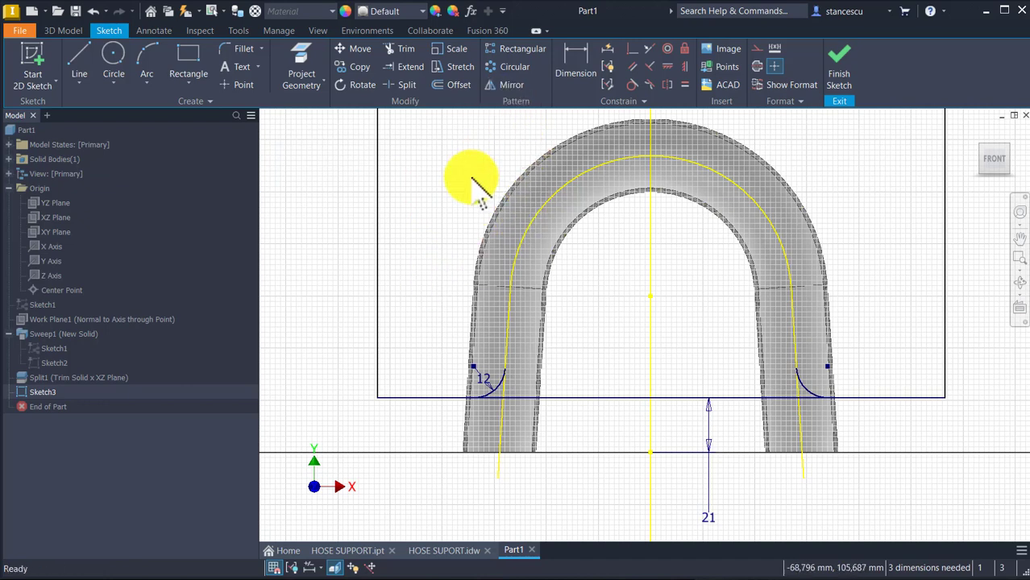
Trim away the rectangle's lower edge between the tangent points of the two 12 mm arcs.
click(407, 48)
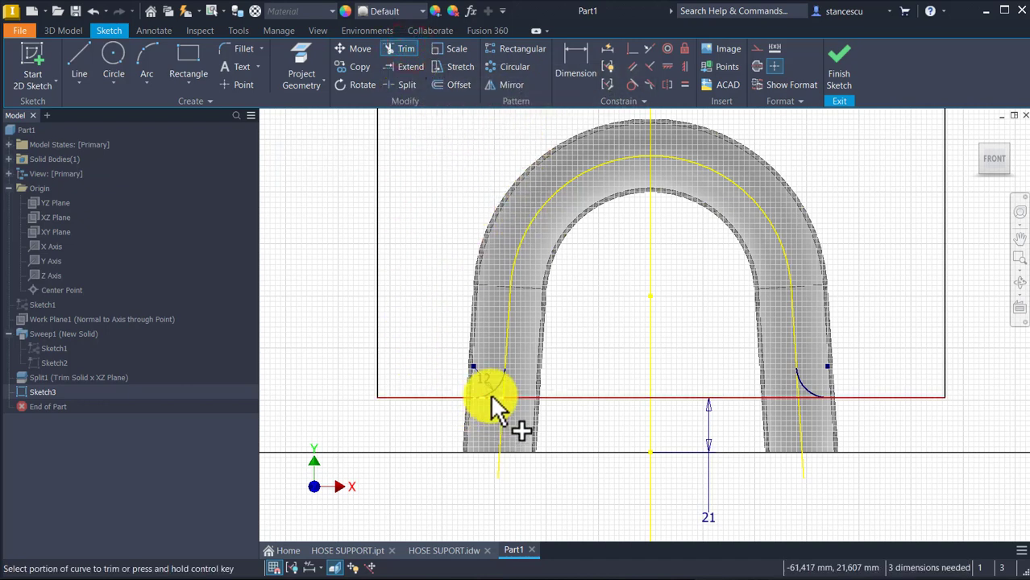
click(489, 395)
click(528, 397)
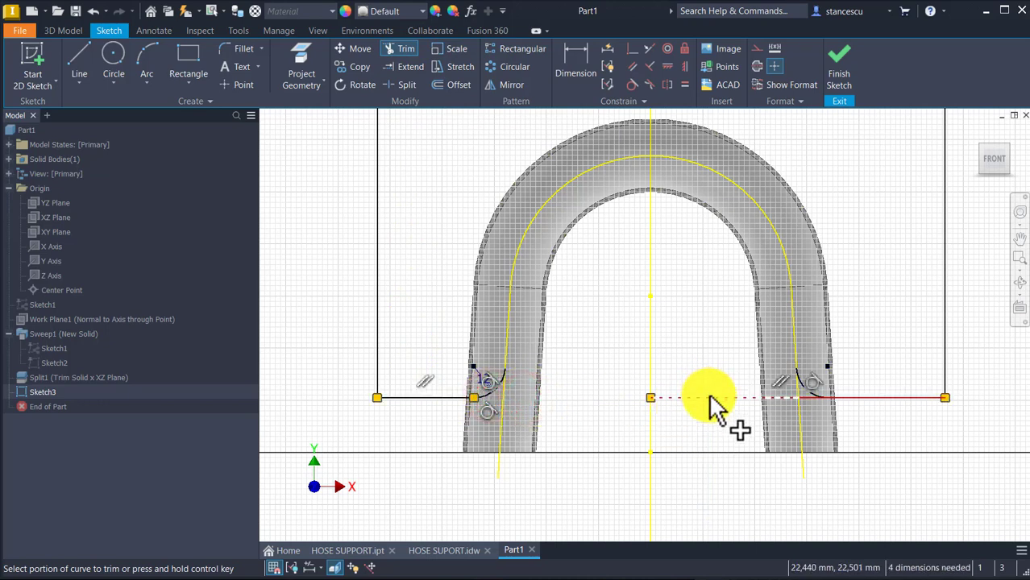
click(709, 397)
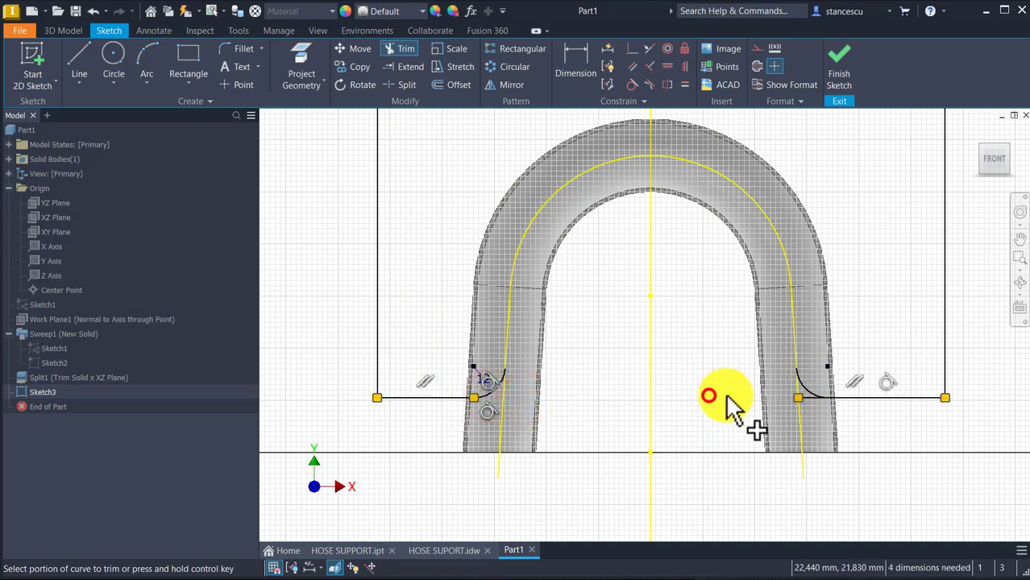
click(807, 397)
key(Escape)
Convert the projected vertical centerline of the arch to construction geometry.
drag(696, 273, 609, 319)
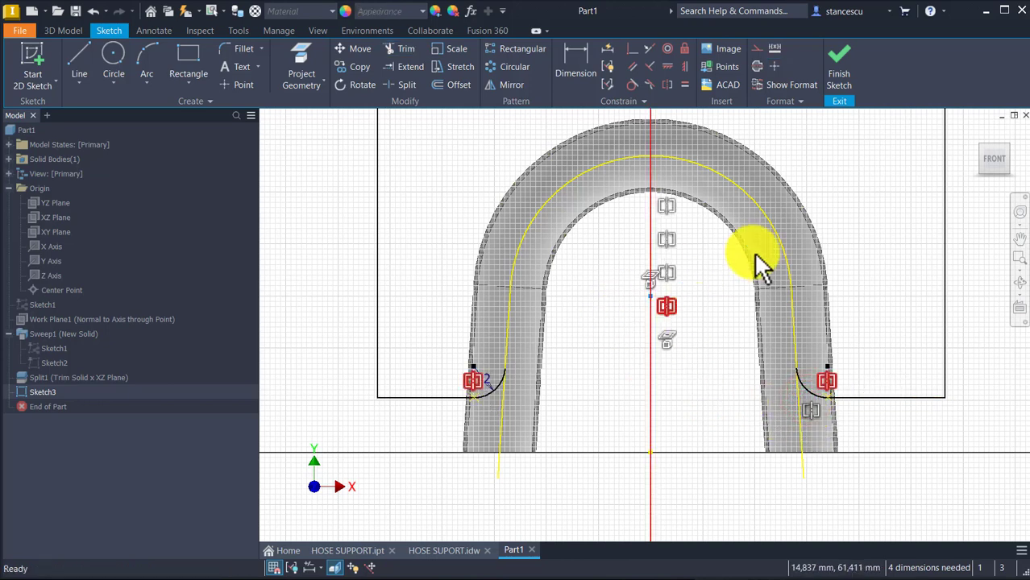
click(758, 49)
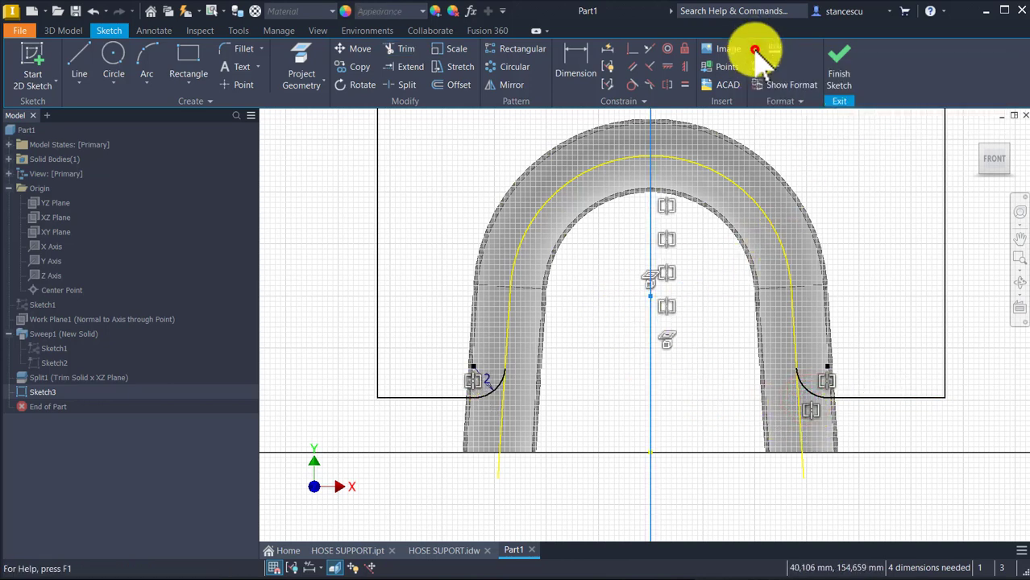
click(853, 154)
scroll(606, 306, down, 3)
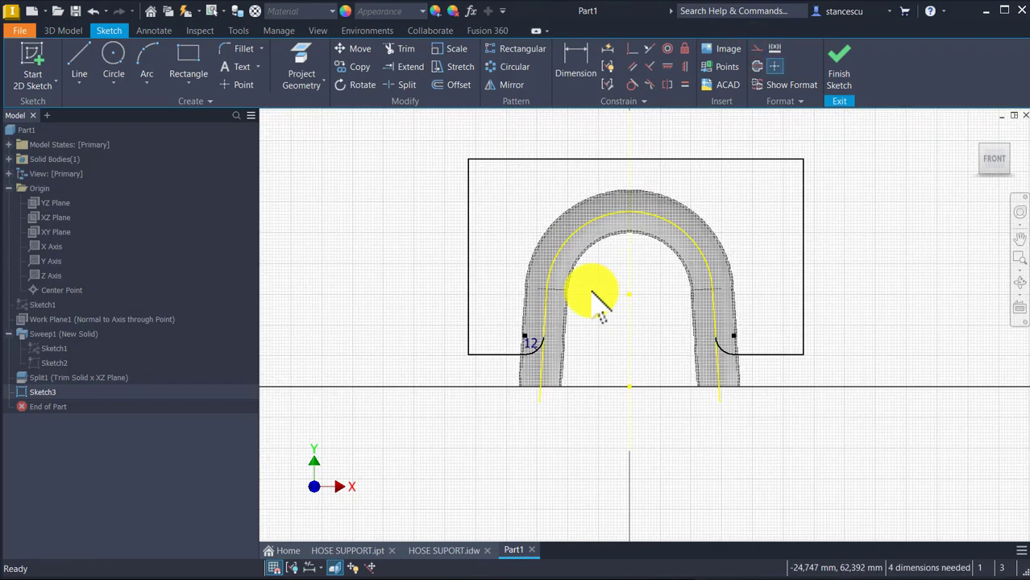
click(433, 183)
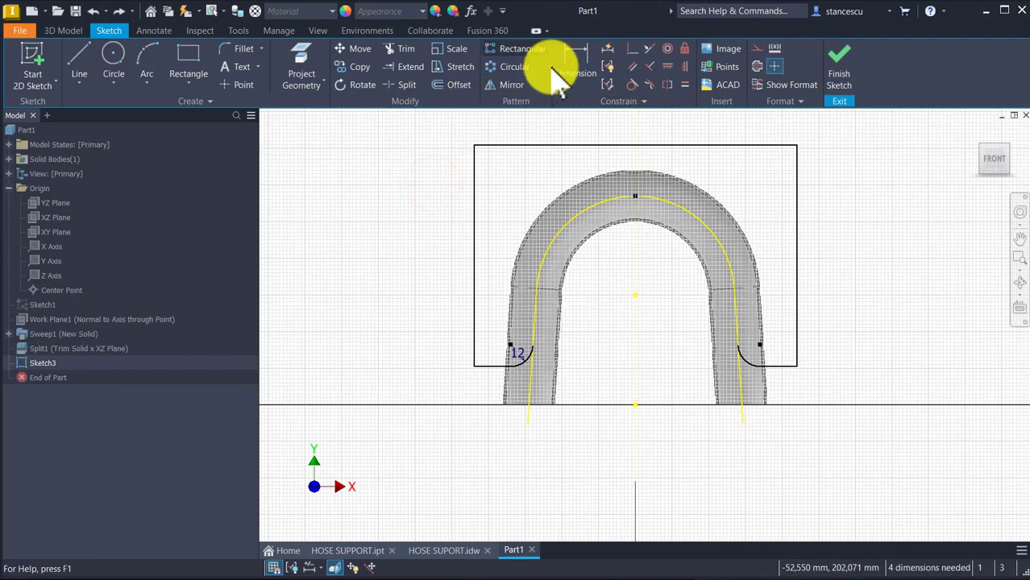
Dimension the trimmed profile's lower edge 21 mm above the origin point.
click(576, 61)
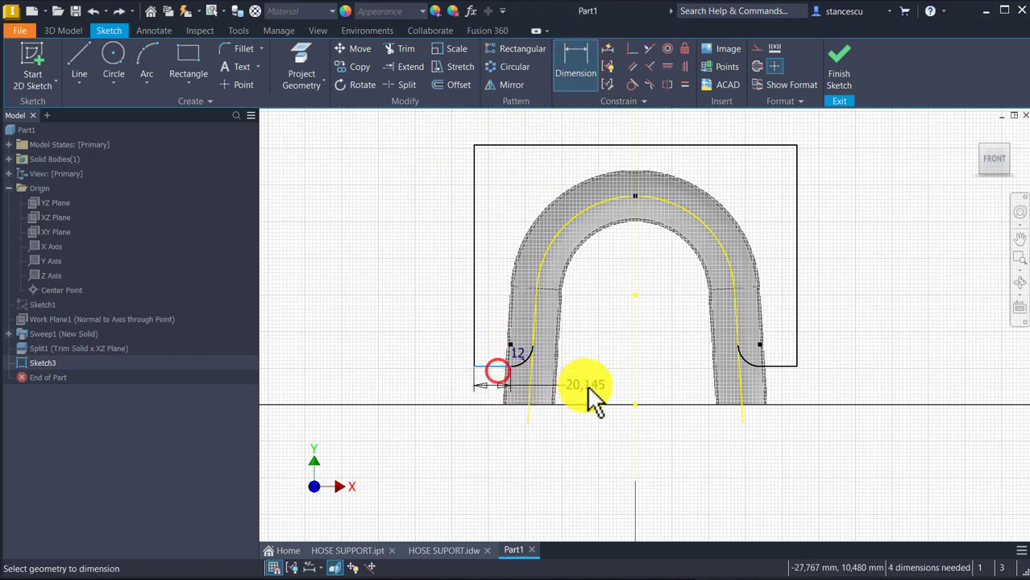
click(635, 411)
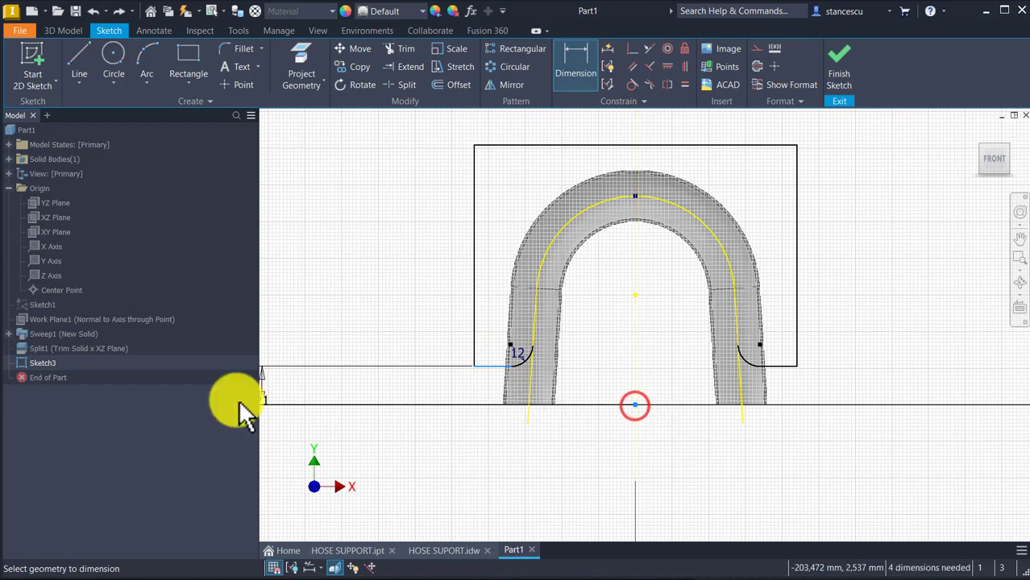
click(442, 390)
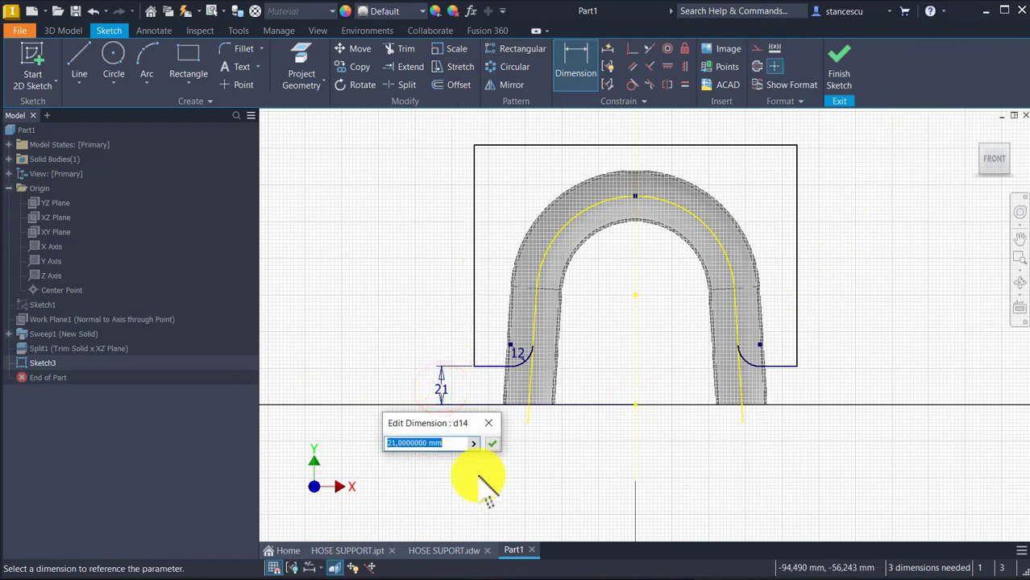
click(491, 442)
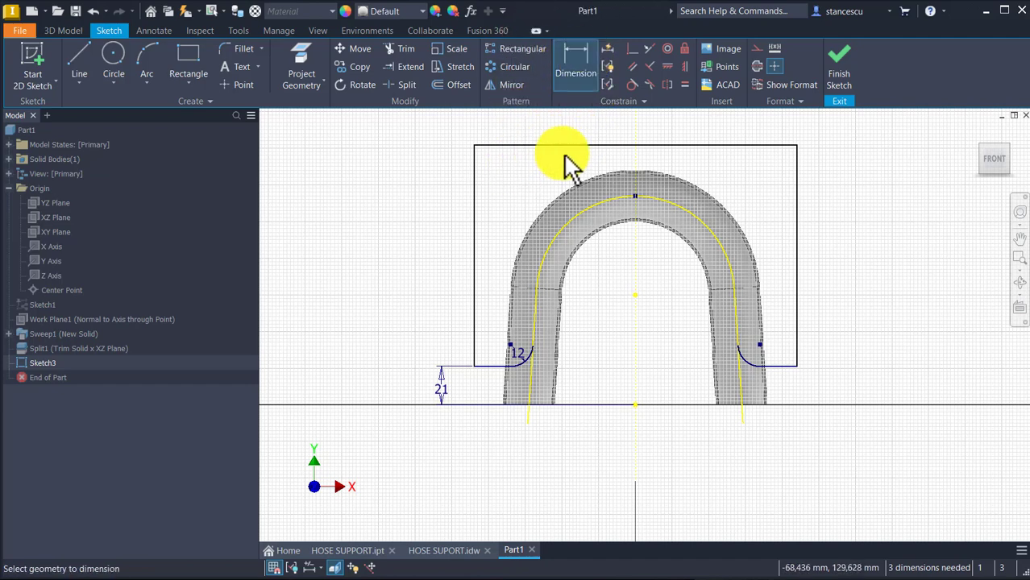
Finish the sketch and extrude its profile as a symmetric cut through all of the tube.
click(842, 57)
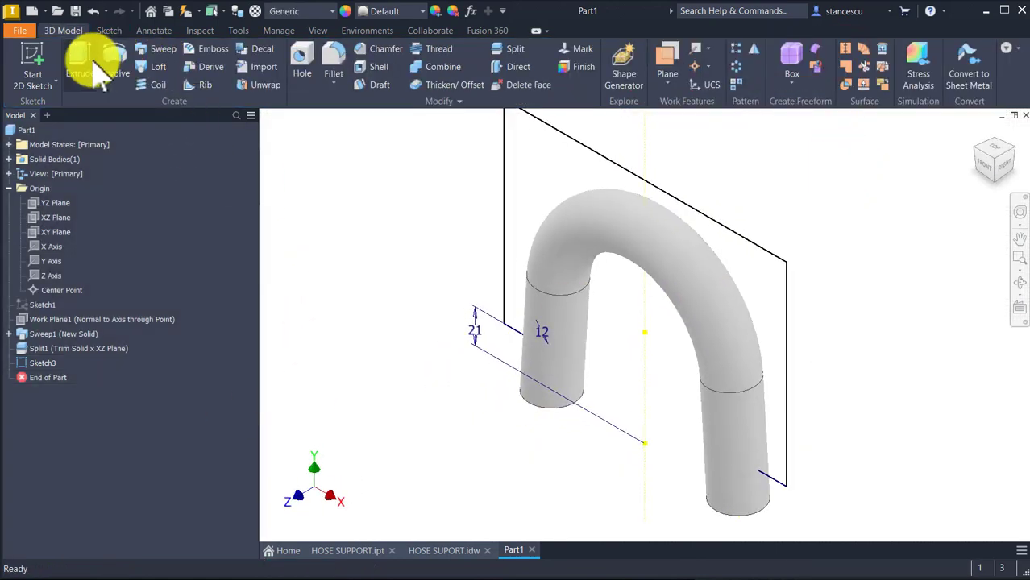
click(84, 63)
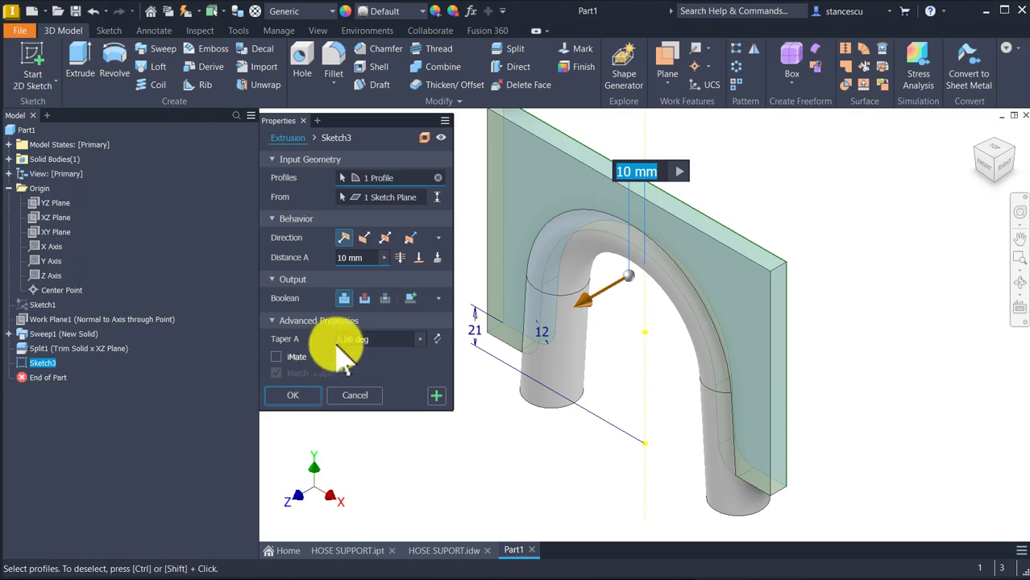
click(364, 299)
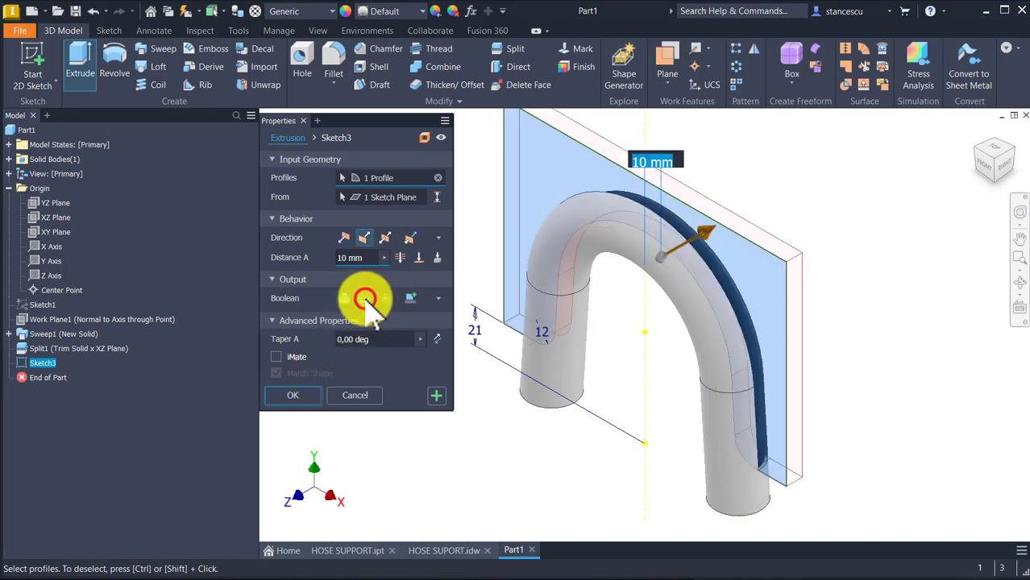
click(385, 237)
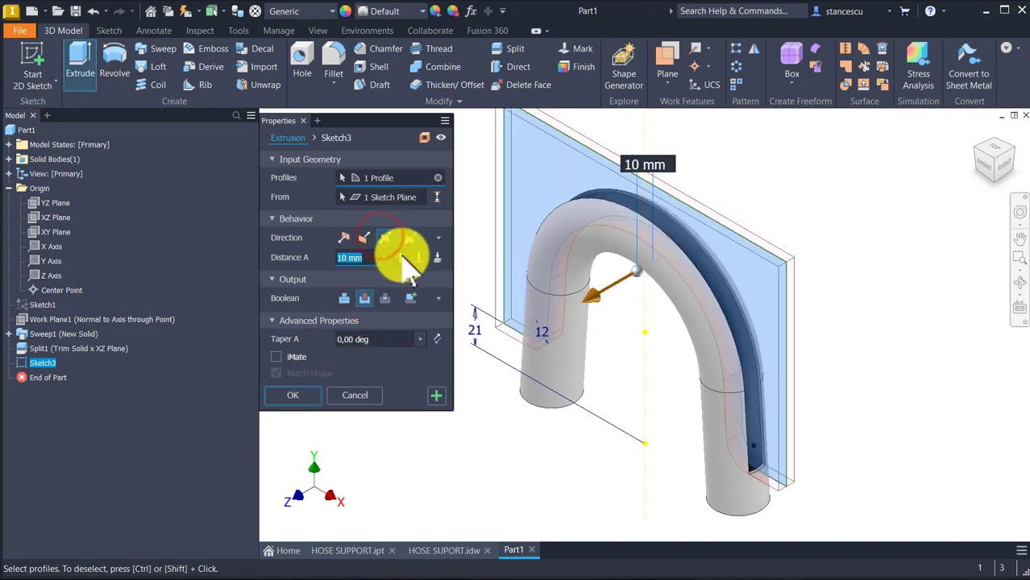
click(402, 256)
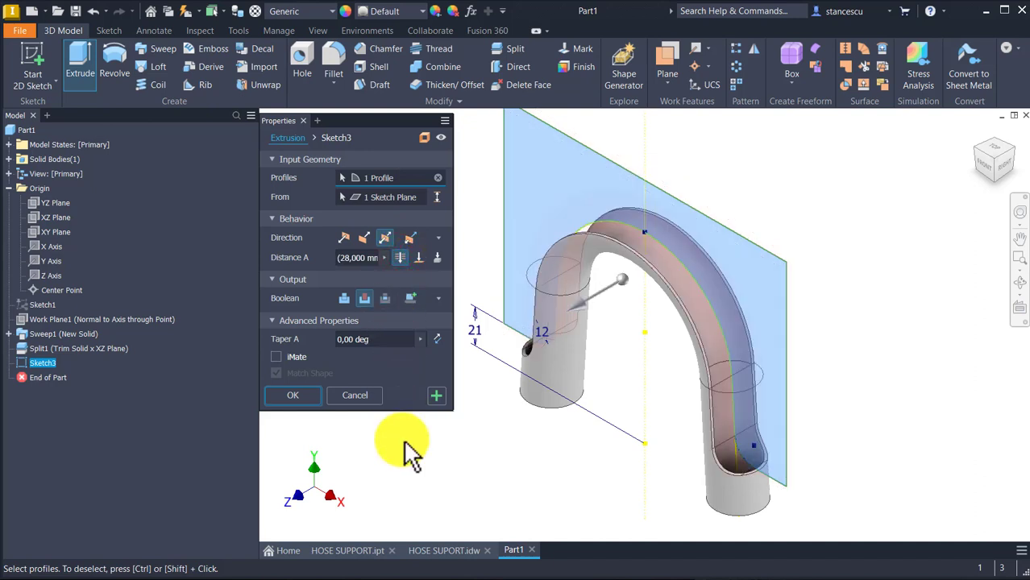
click(280, 396)
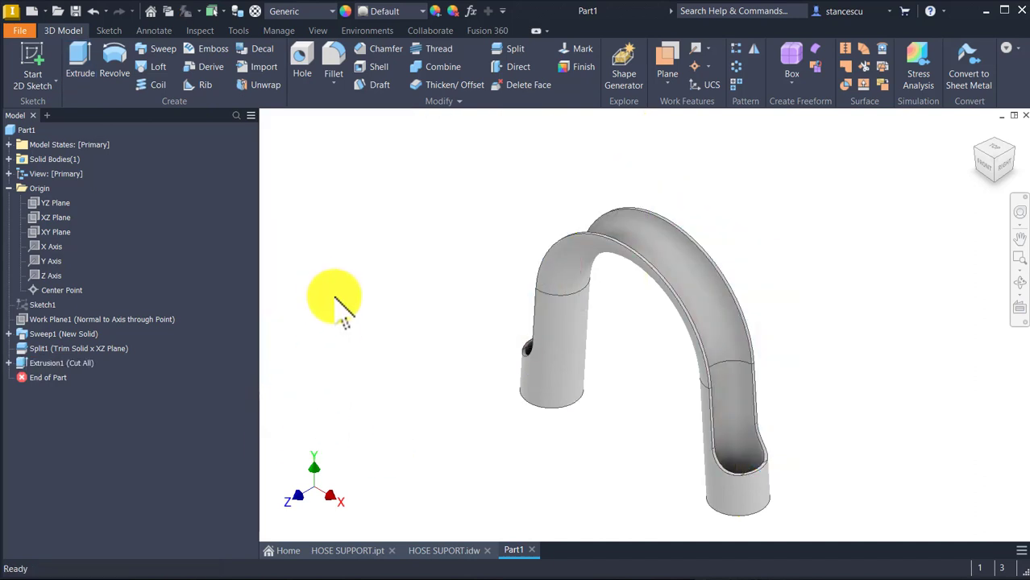
Inspect the cut tube from below, and examine the upper tab's dimensions in the HOSE SUPORT.idw drawing.
shift+middle_drag(439, 298, 440, 298)
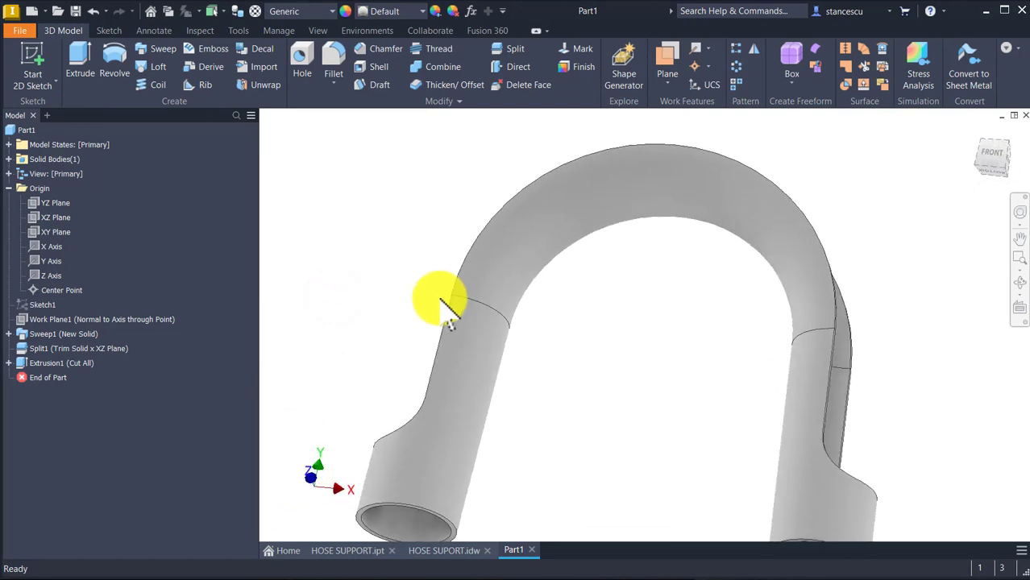
key(F6)
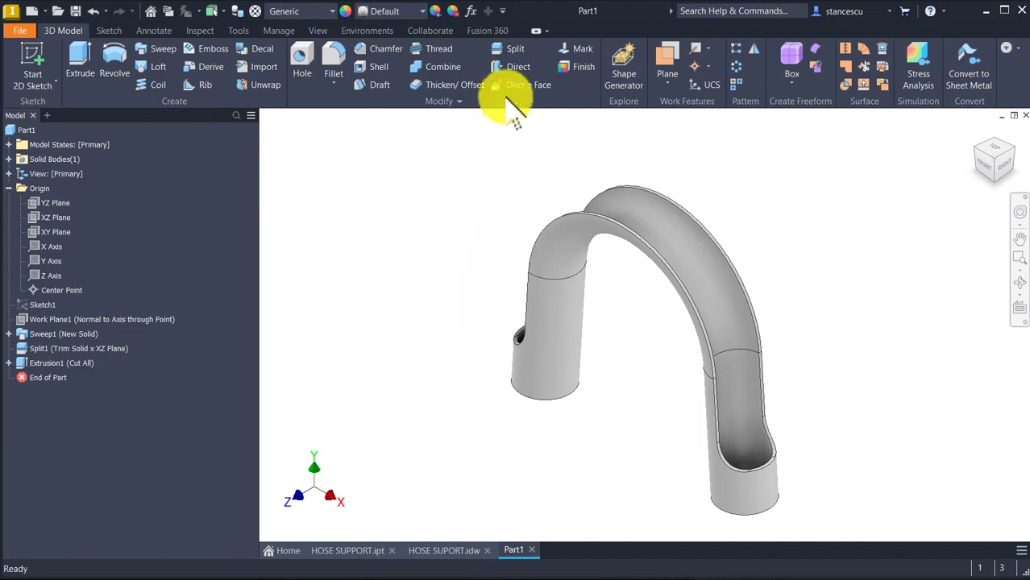
click(431, 550)
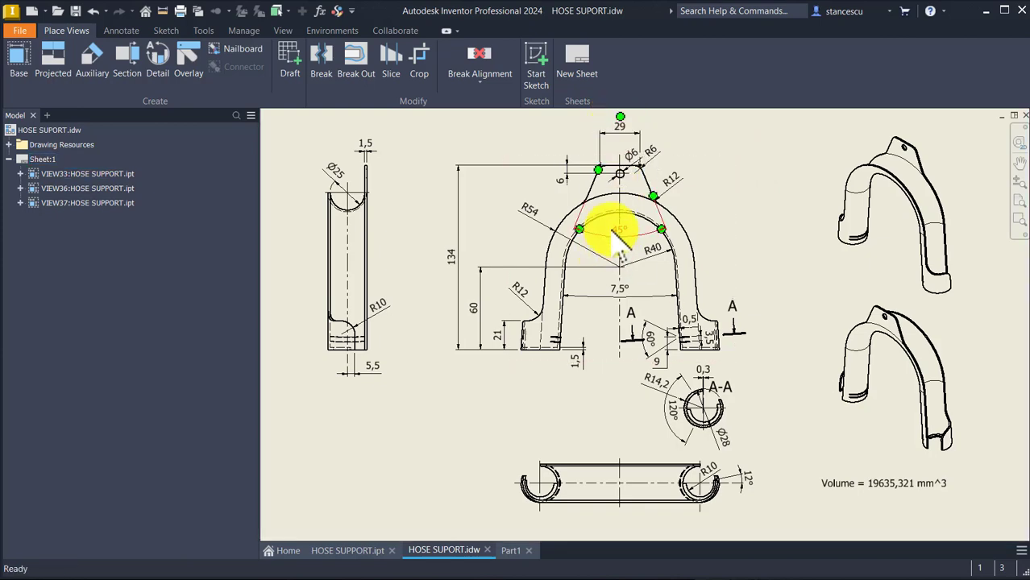
scroll(617, 233, up, 3)
middle_drag(616, 218, 632, 322)
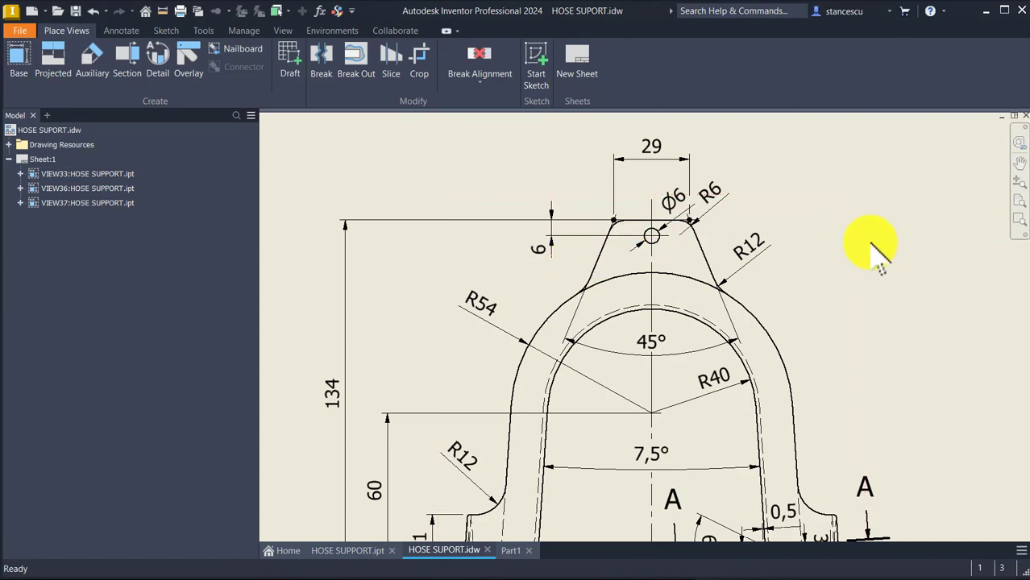
key(Home)
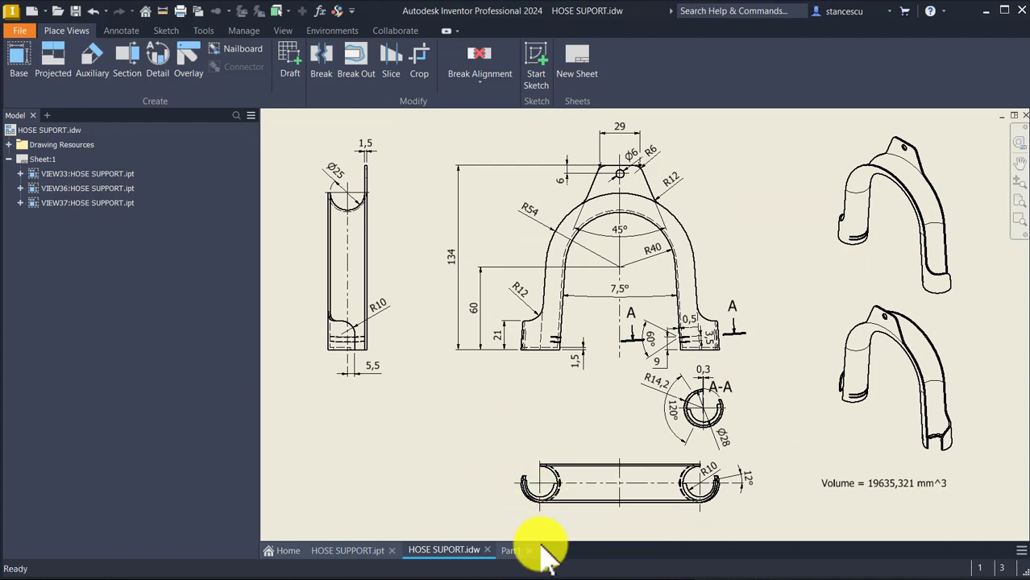
click(510, 553)
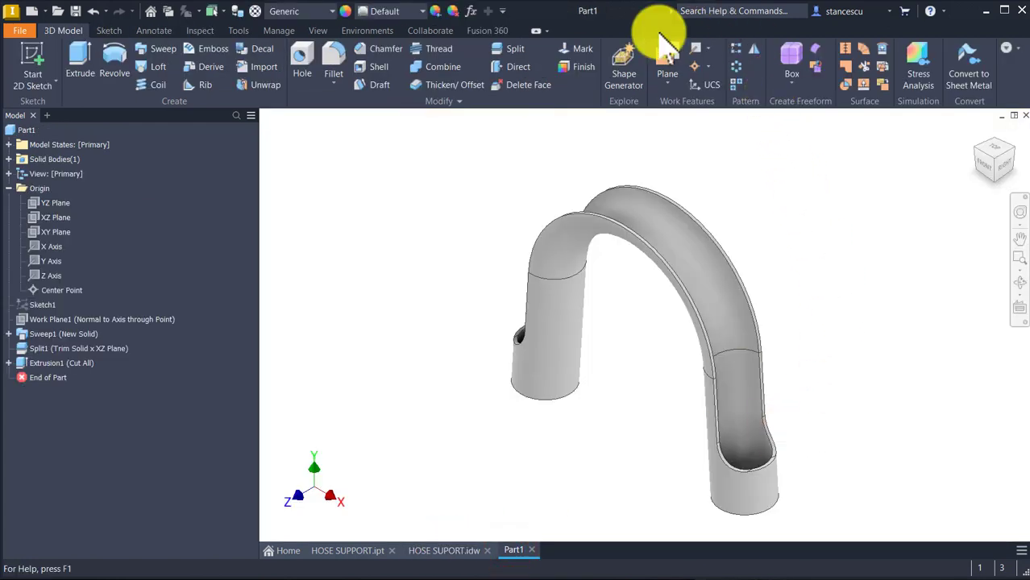
Create a work plane parallel to the XY Plane and tangent to the back of the right leg's outer face, and shift its displayed outline slightly.
click(664, 68)
shift+middle_drag(917, 317, 526, 331)
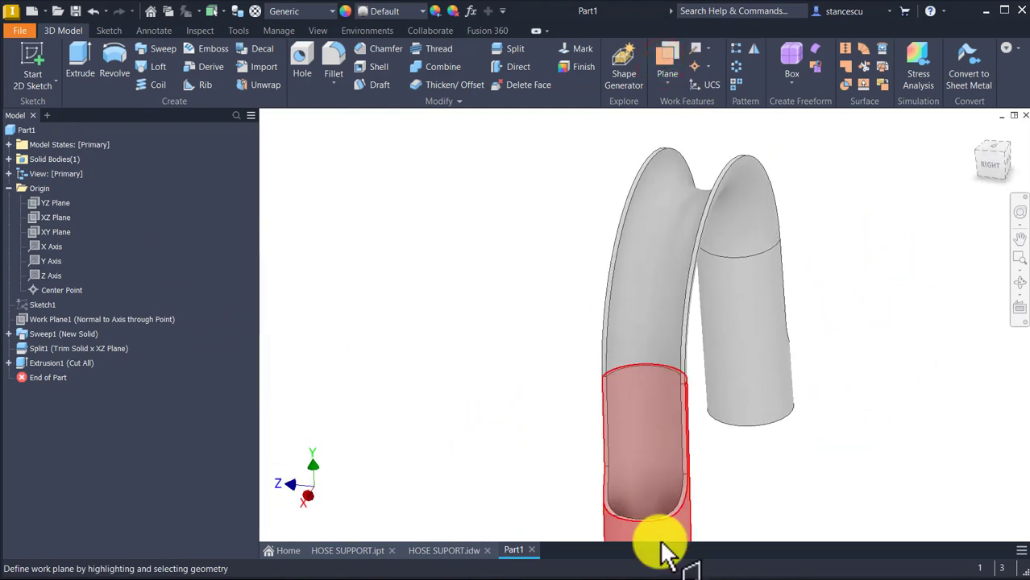
click(43, 232)
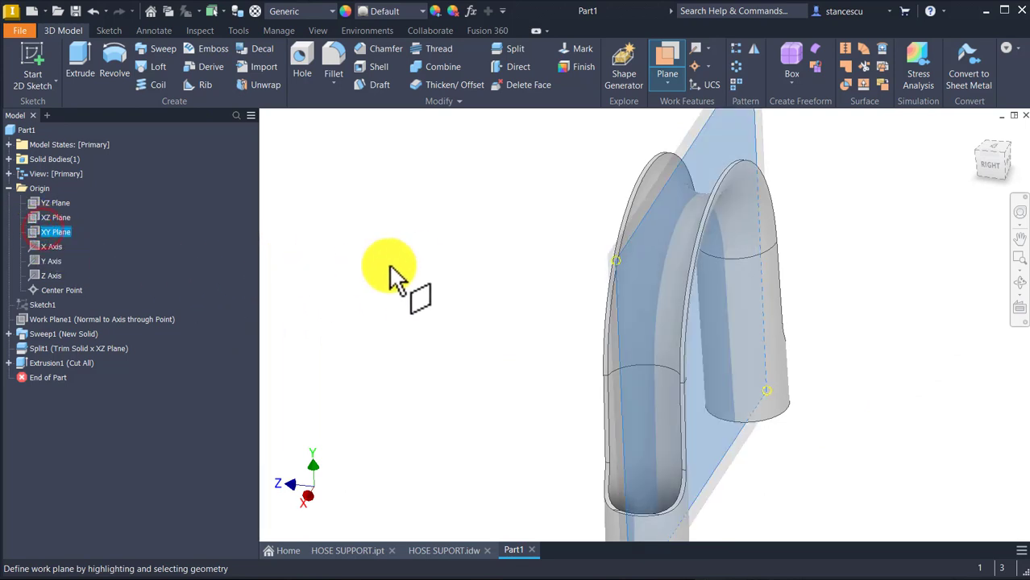
shift+middle_drag(399, 280, 668, 459)
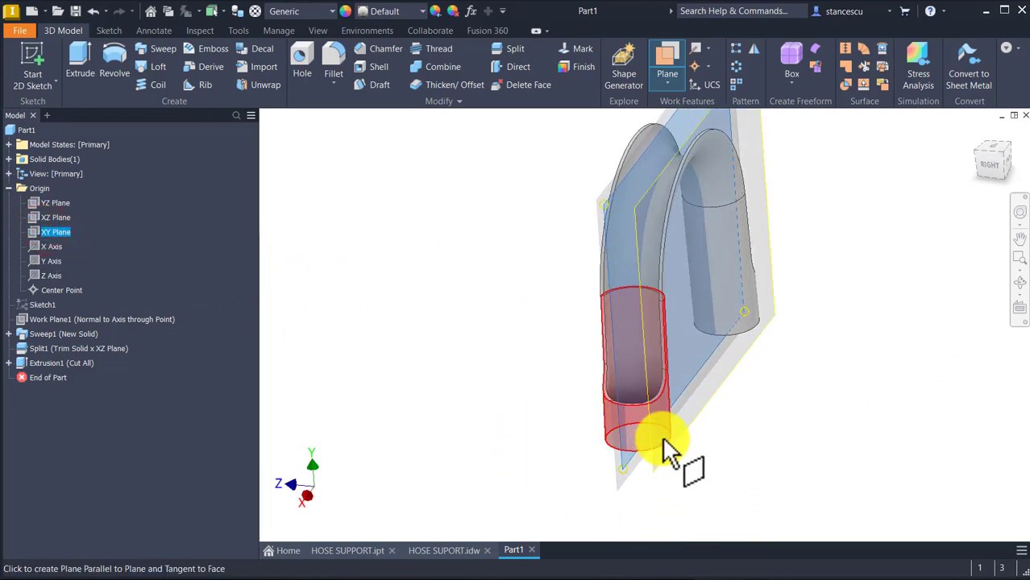
click(662, 418)
shift+middle_drag(844, 376, 759, 227)
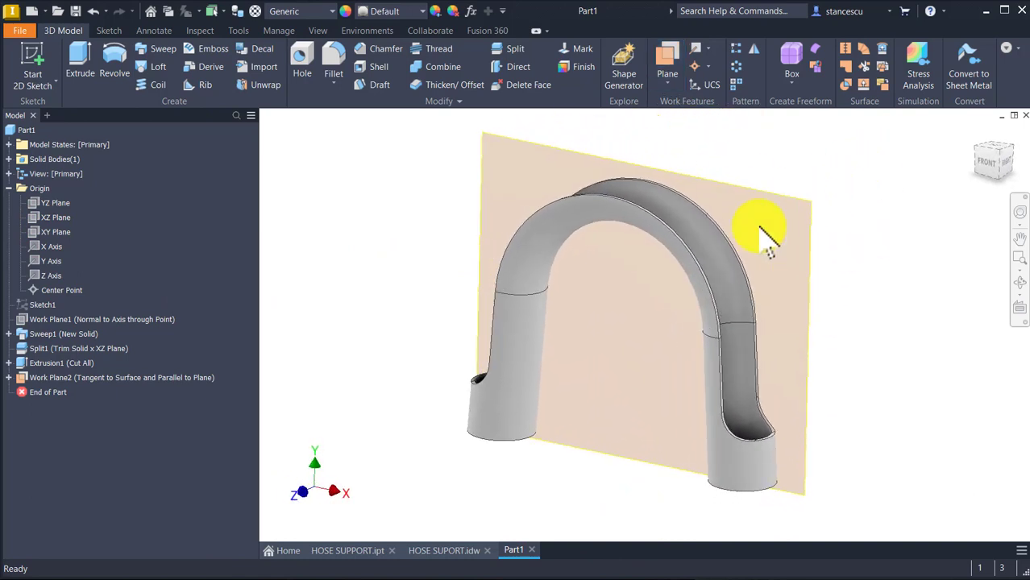
click(759, 198)
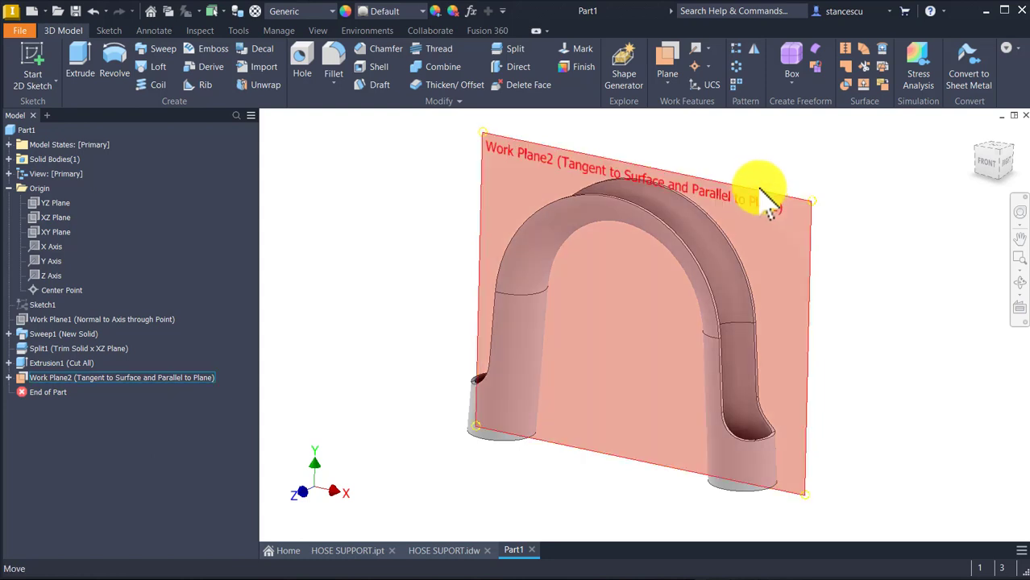
drag(760, 194, 767, 211)
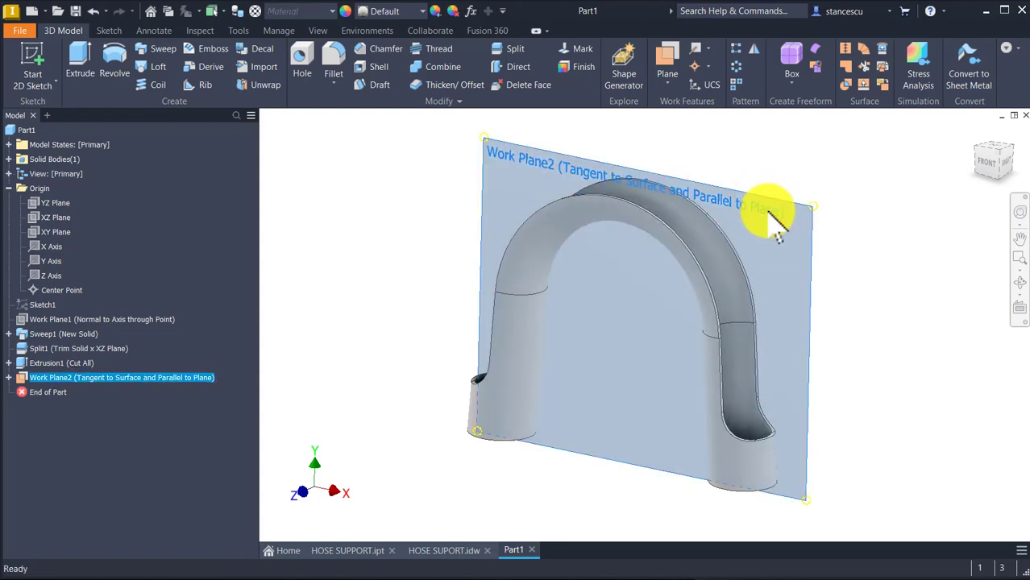
Start a sketch on the tangent work plane, and switch the sliced graphics on and back off.
click(770, 209)
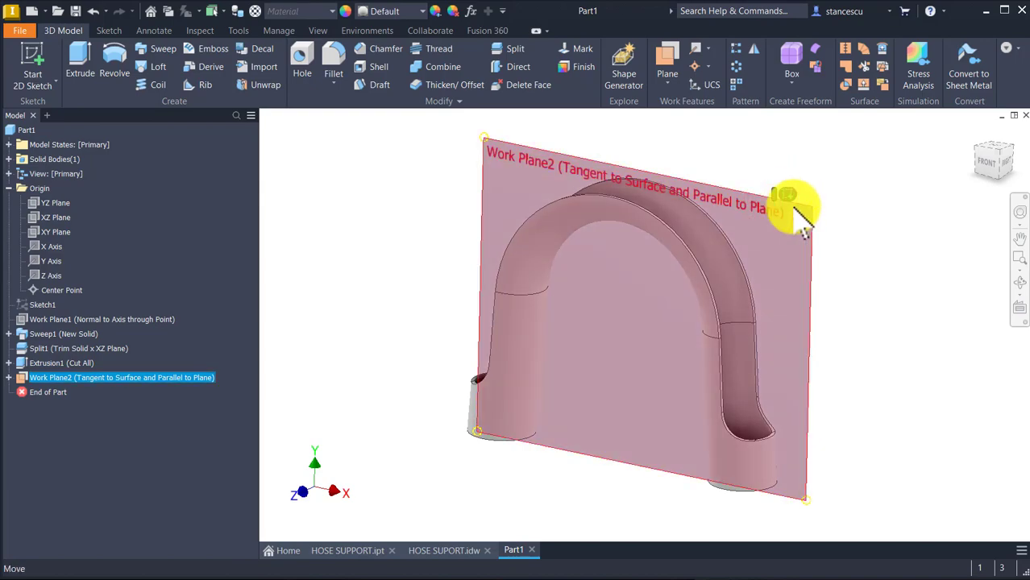
click(785, 195)
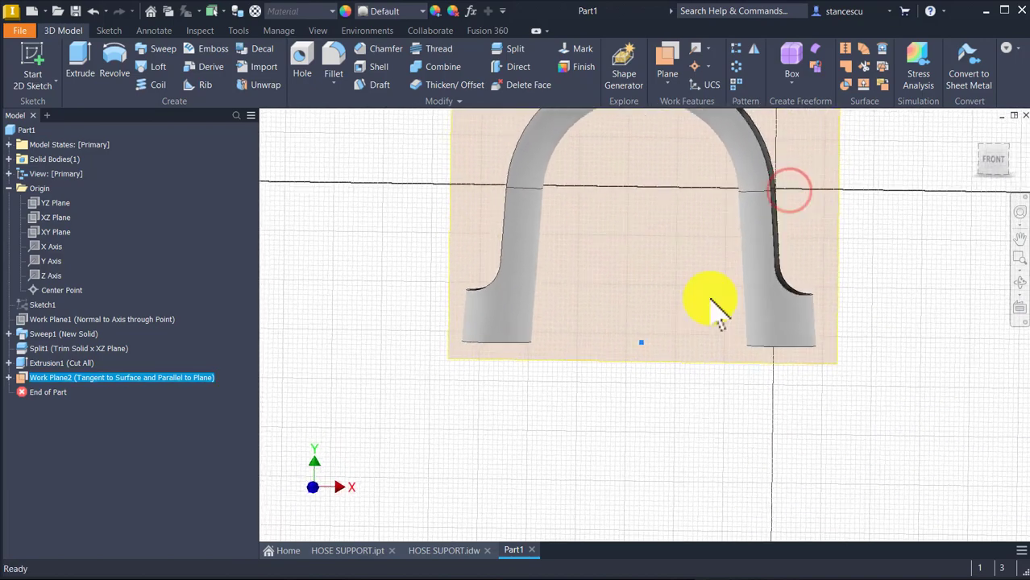
key(Home)
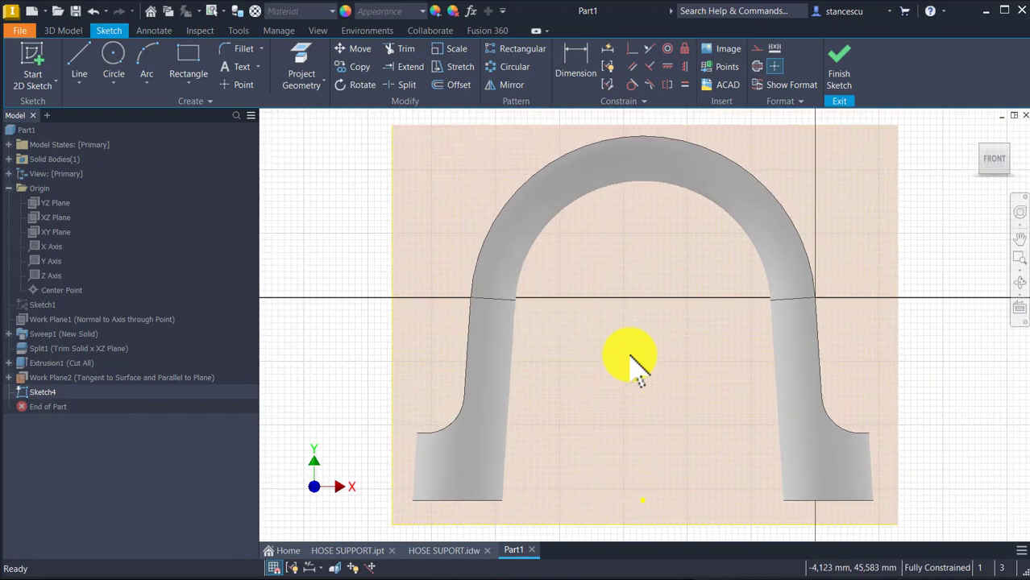
key(F7)
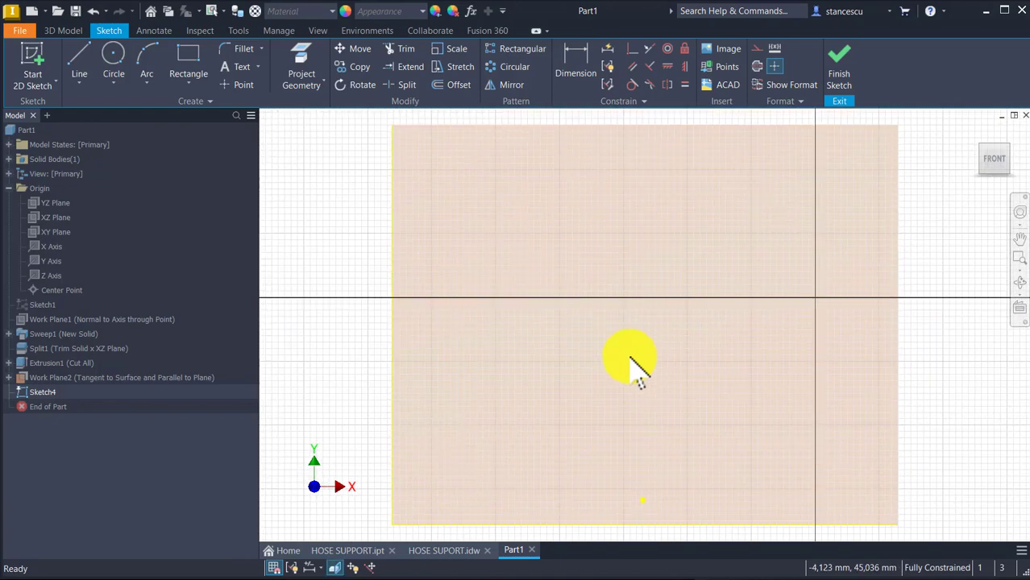
key(F7)
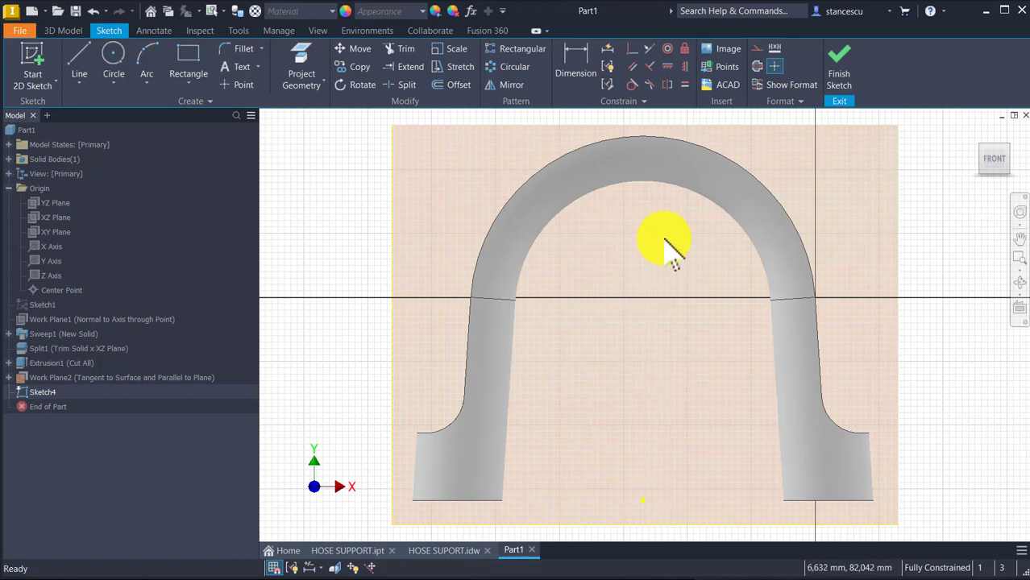
Sketch an open trapezoid over the arch's crown: a horizontal top line about 27 mm long and two outward-slanting sides about 43 mm long.
middle_drag(662, 237, 668, 278)
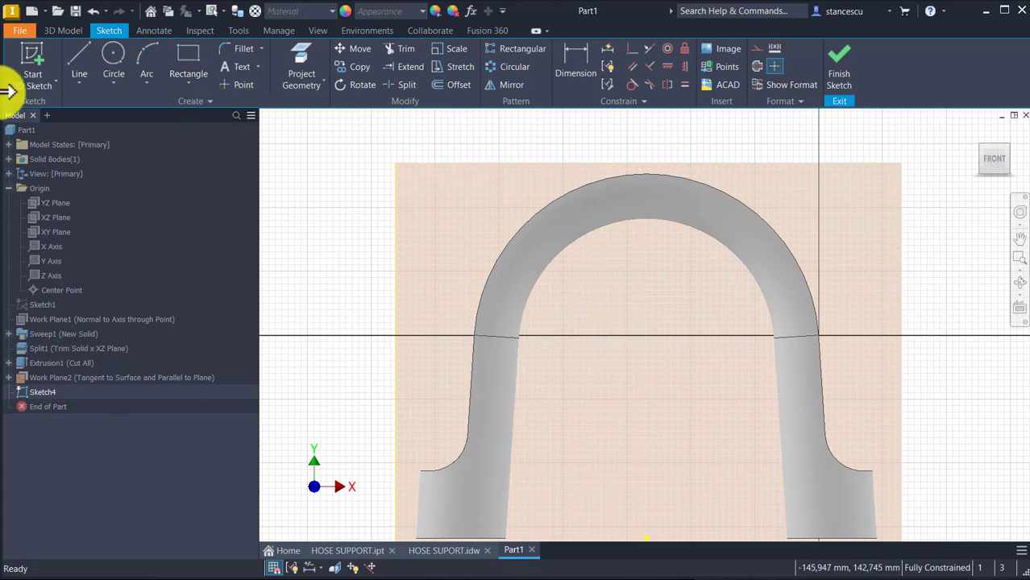
click(77, 53)
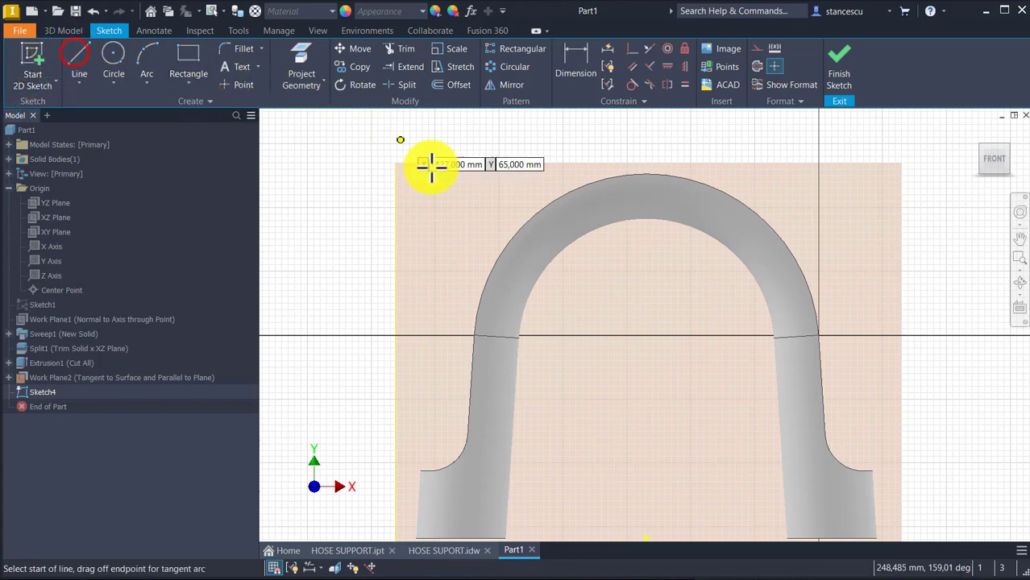
mouse_move(572, 237)
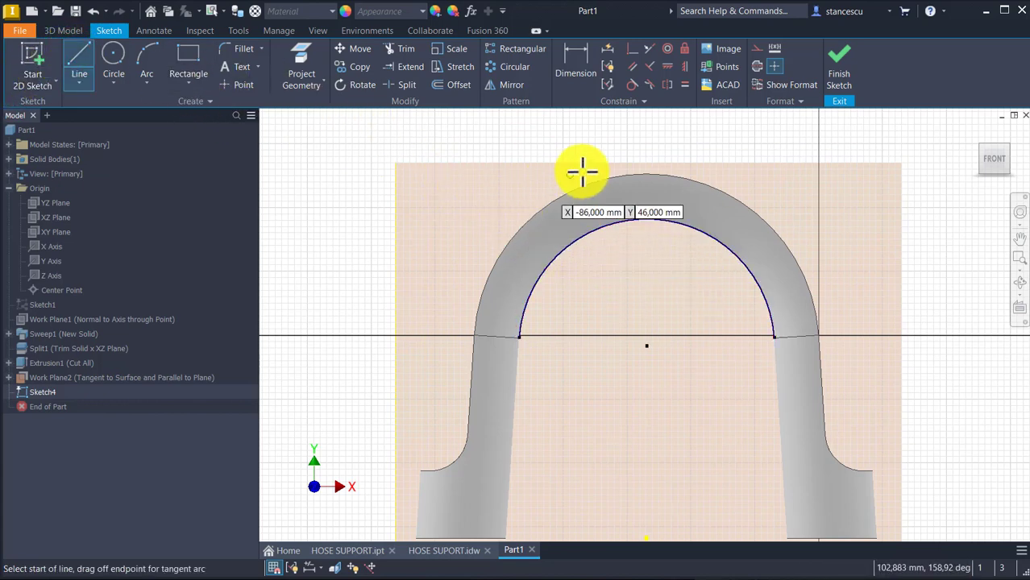
click(576, 144)
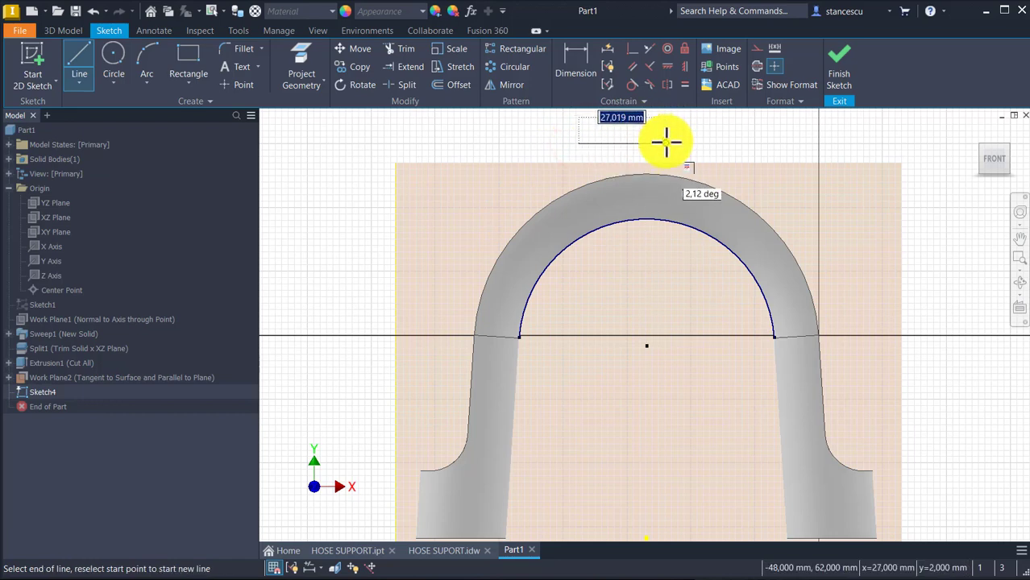
drag(665, 143, 721, 270)
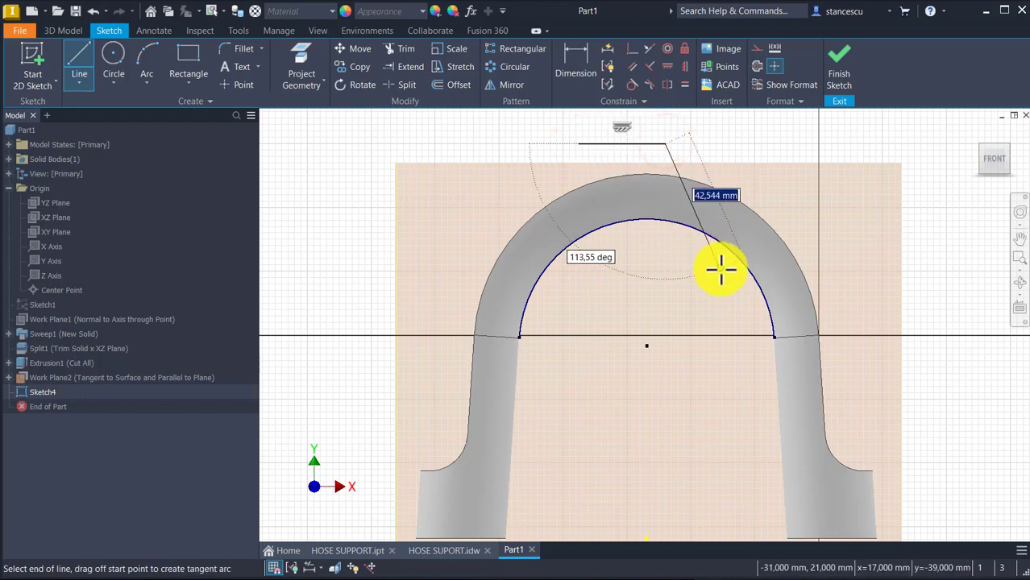
right_click(654, 298)
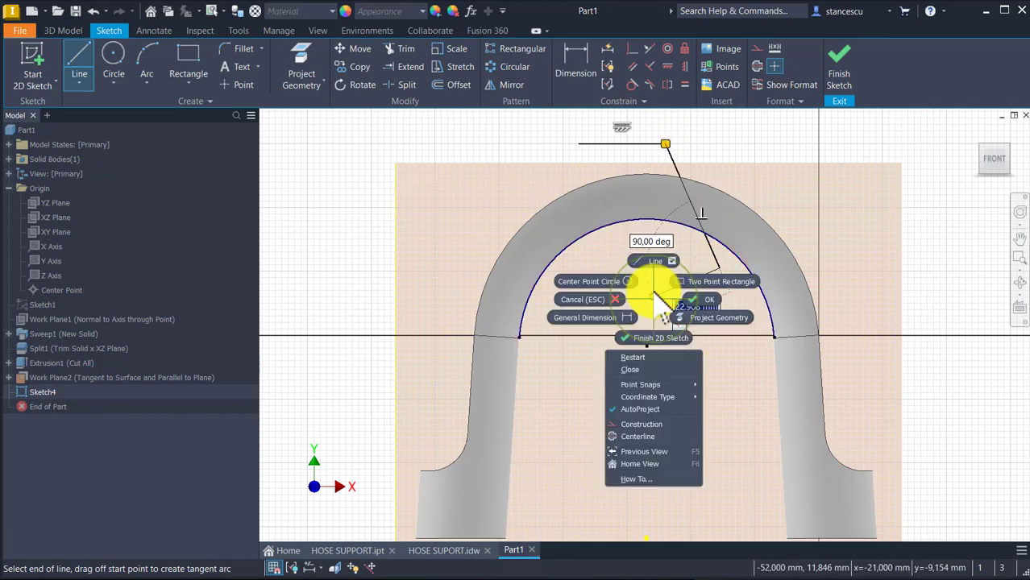
click(642, 357)
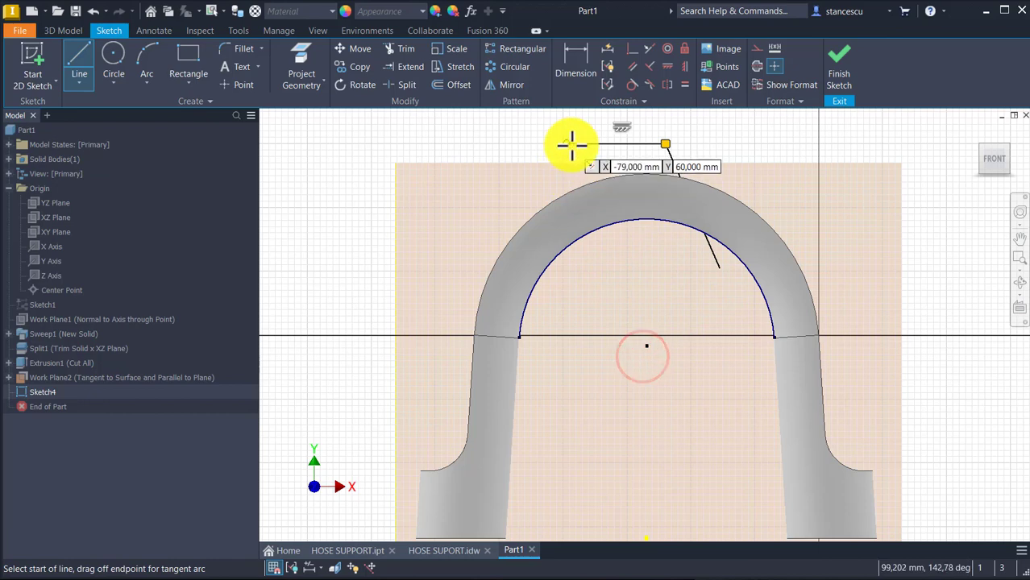
click(577, 145)
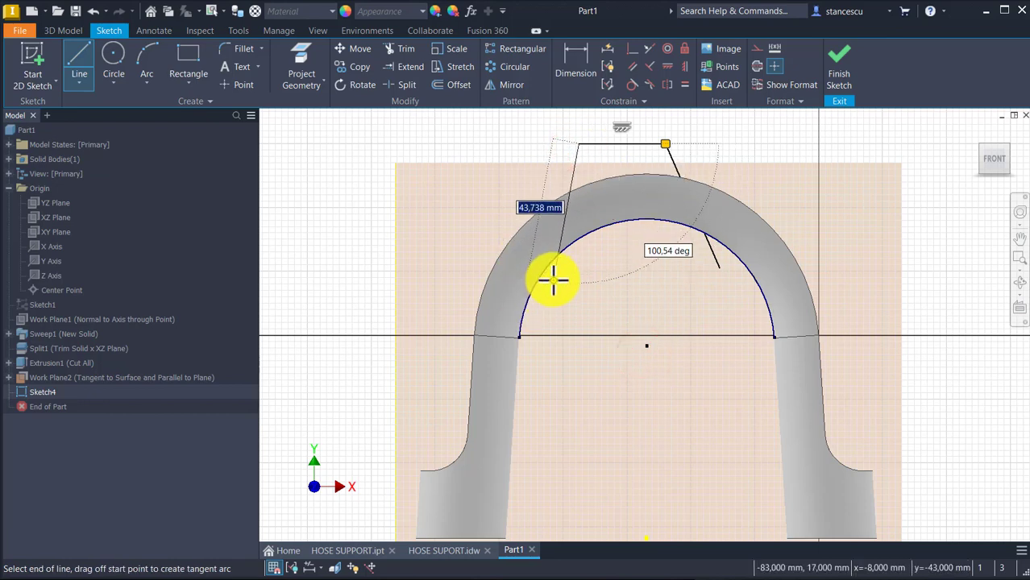
click(553, 279)
key(Escape)
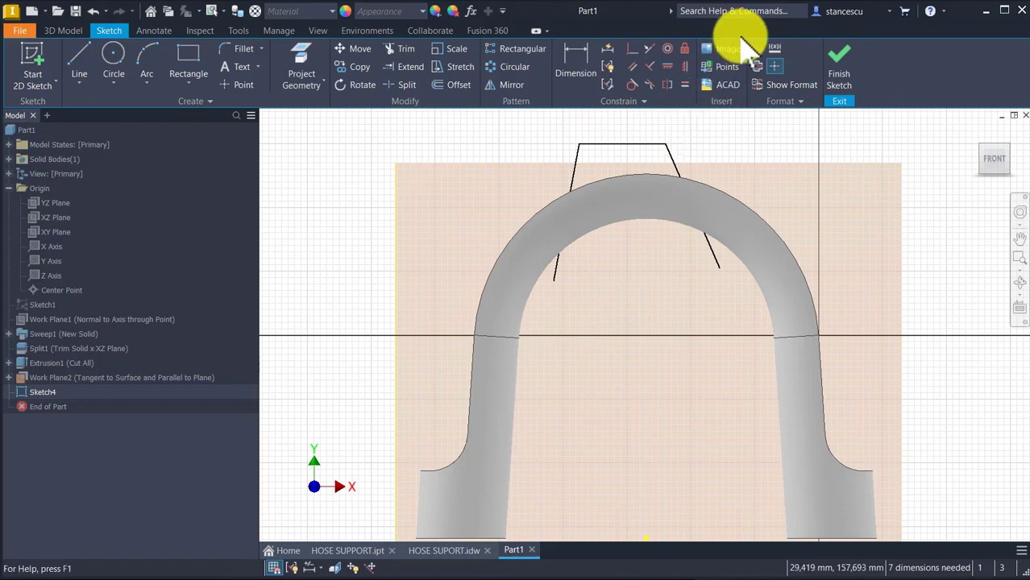
Constrain the top line's midpoint to align vertically with the origin point.
click(686, 66)
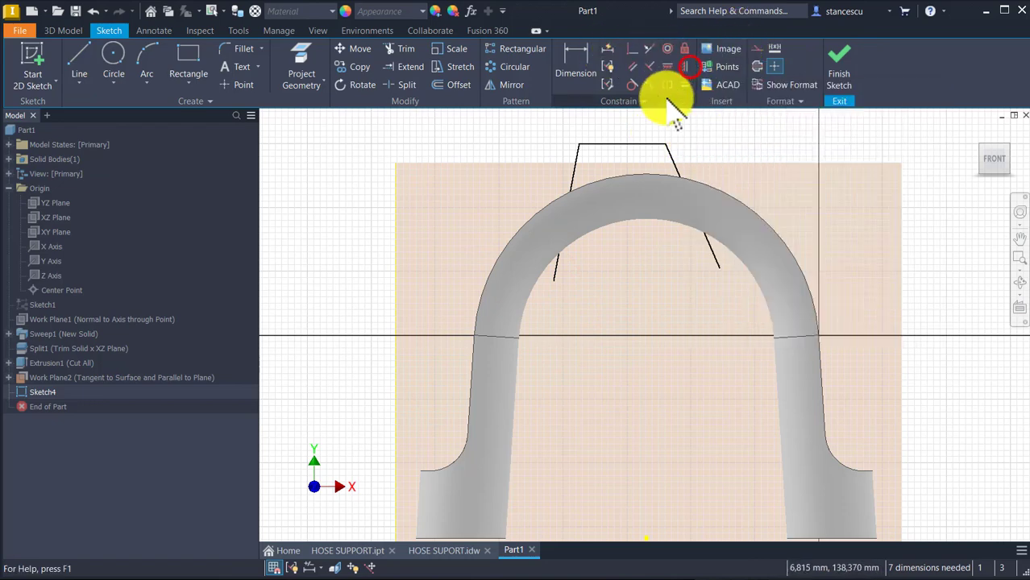
click(623, 144)
middle_drag(639, 419, 604, 288)
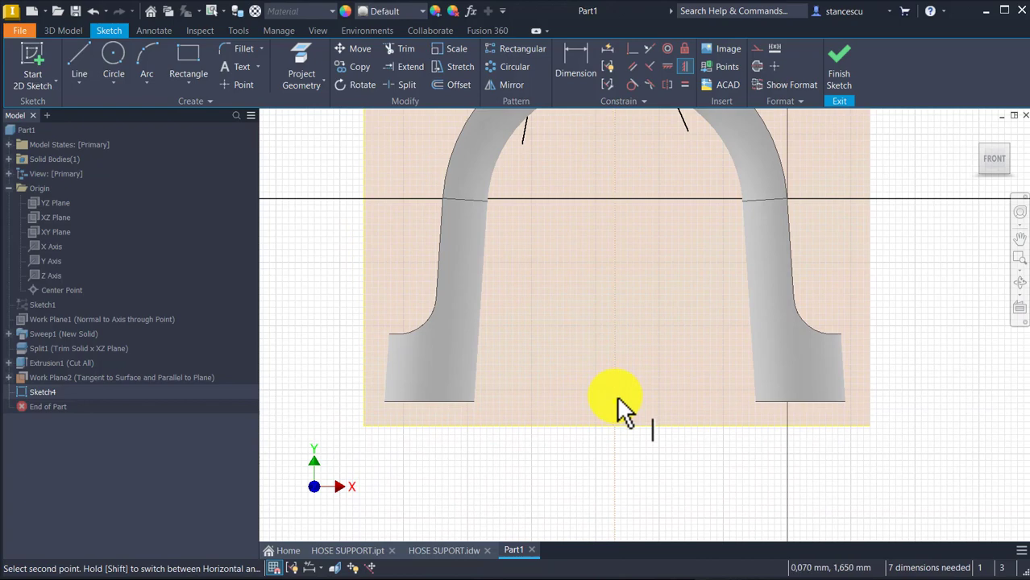
click(617, 399)
Dimension the trapezoid's top line at 29 mm.
middle_drag(582, 329, 492, 487)
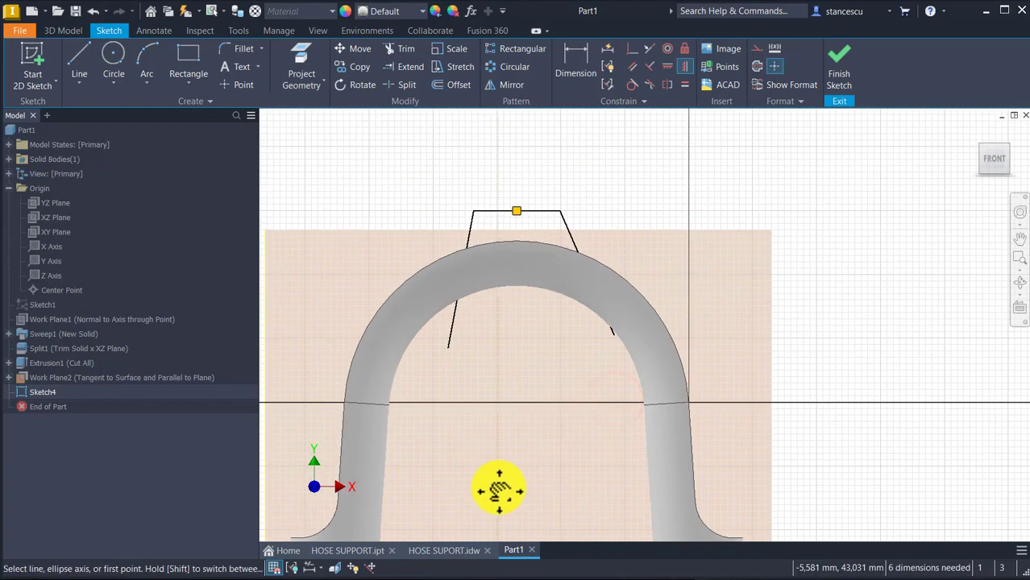
click(575, 61)
click(529, 213)
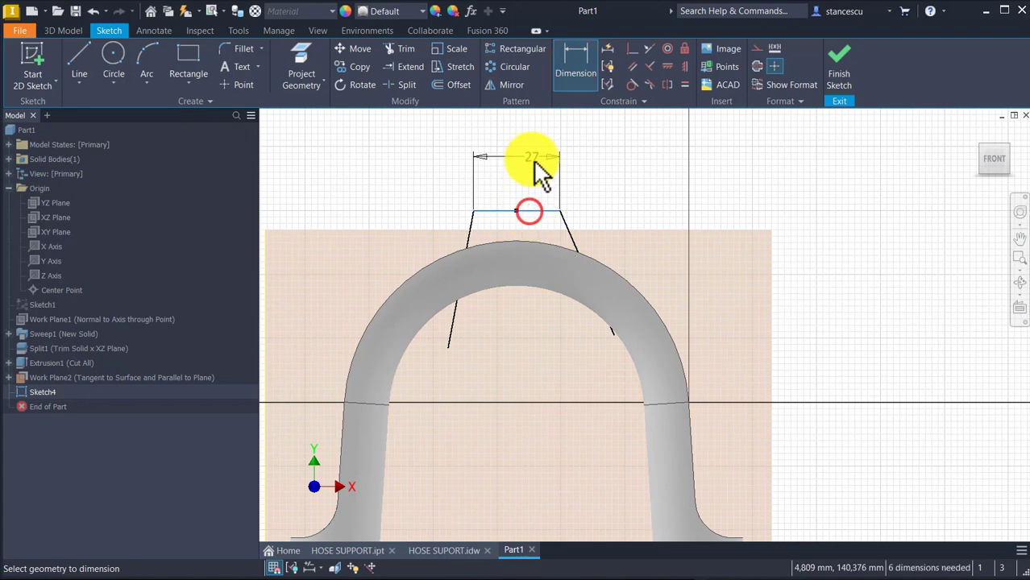
click(533, 178)
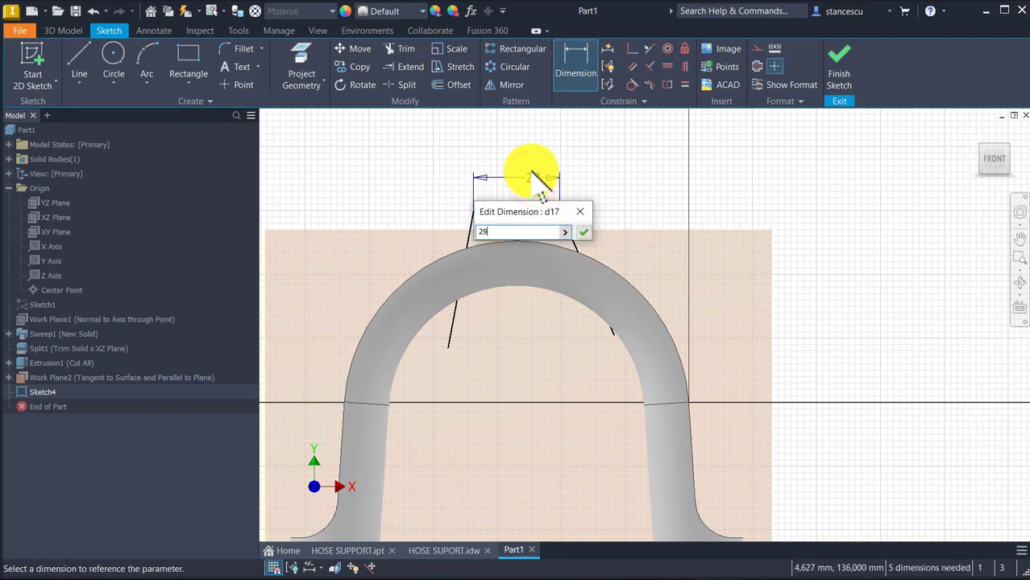
key(Return)
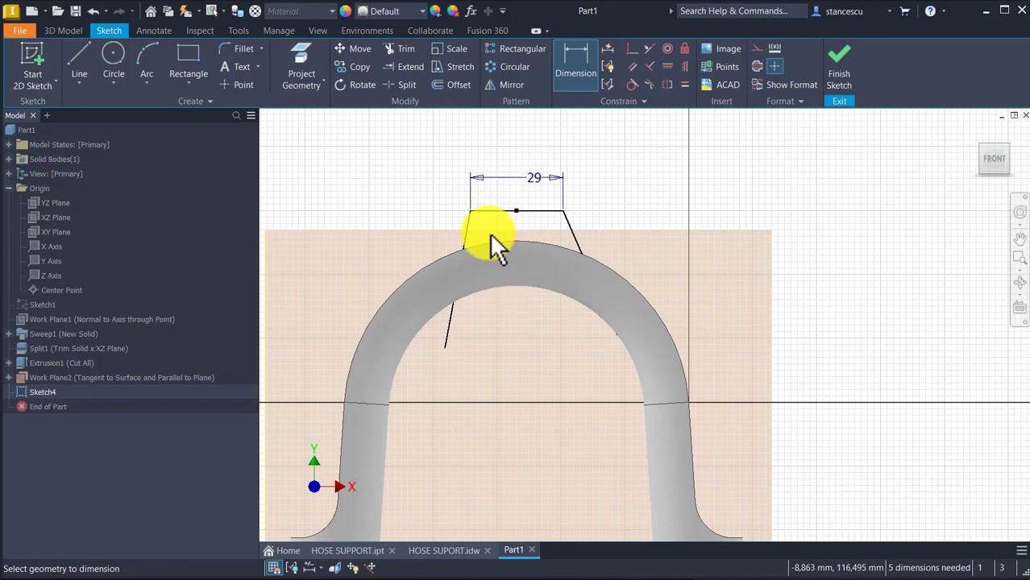
Dimension the angle between the two slanted sides at 45 degrees, and slice the graphics to expose the sketch.
click(472, 220)
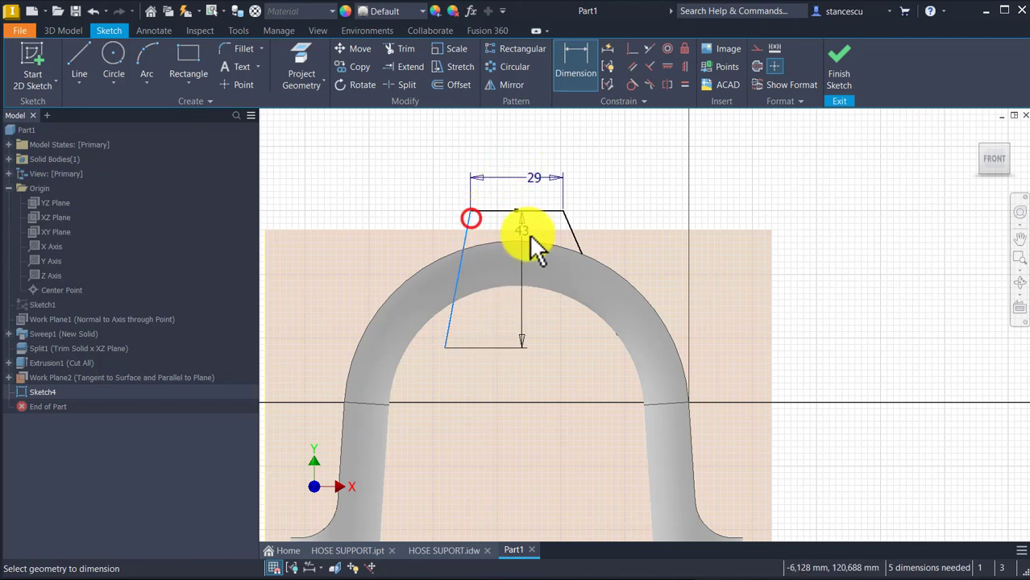
click(575, 240)
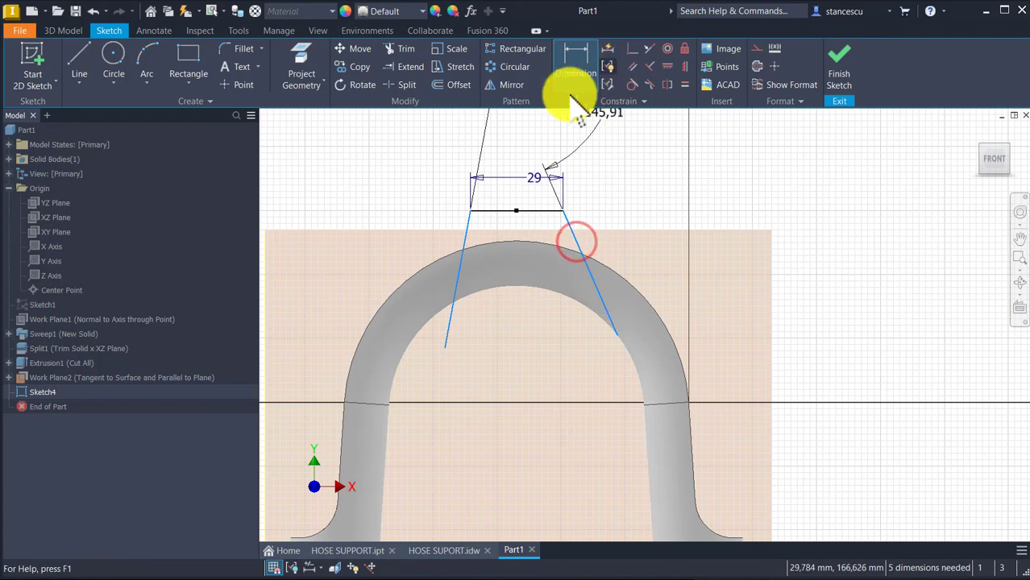
click(515, 168)
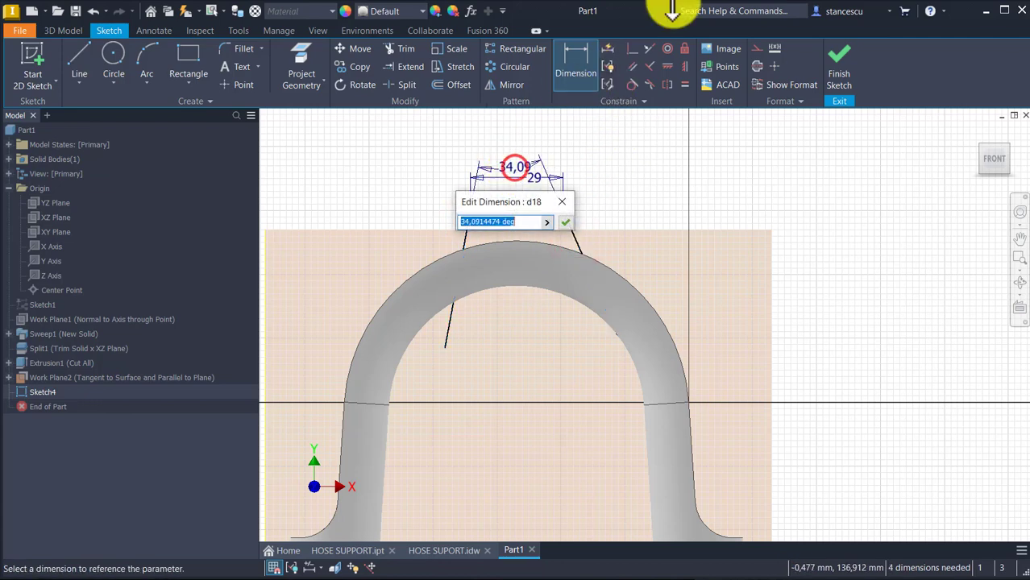
key(Return)
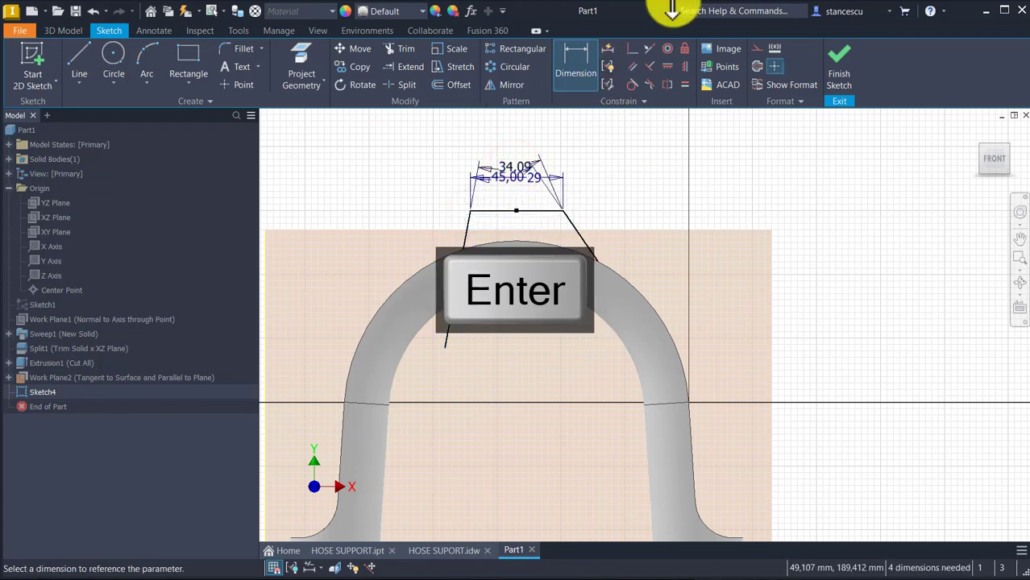
key(F7)
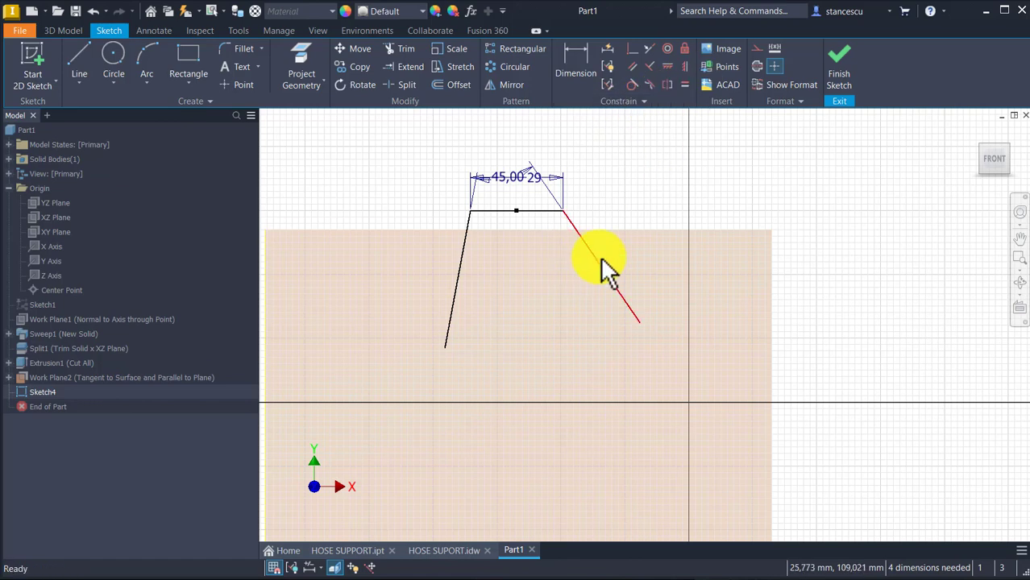
Try to make the two slanted sides equal in length, and undo that constraint.
click(684, 84)
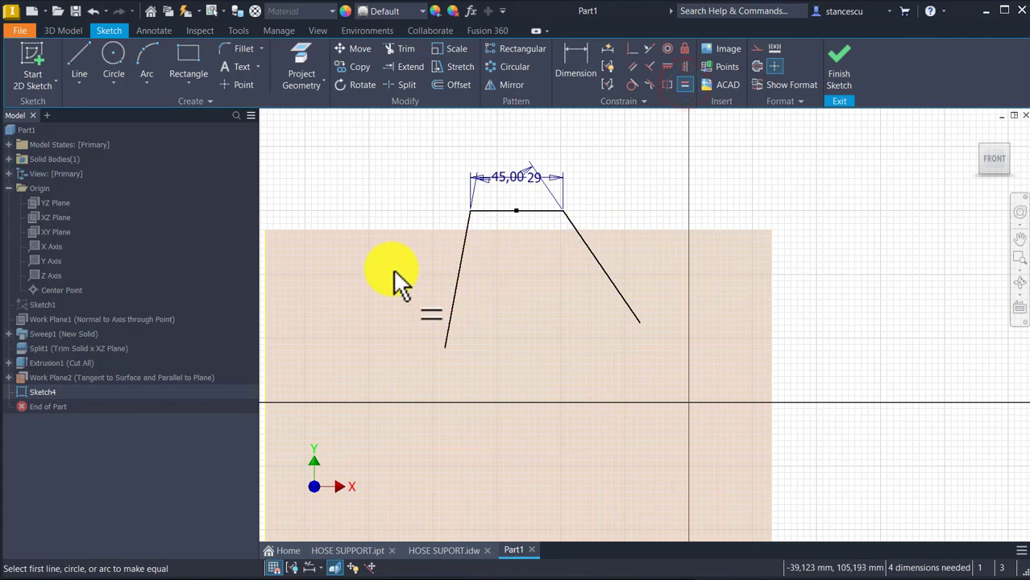
click(453, 298)
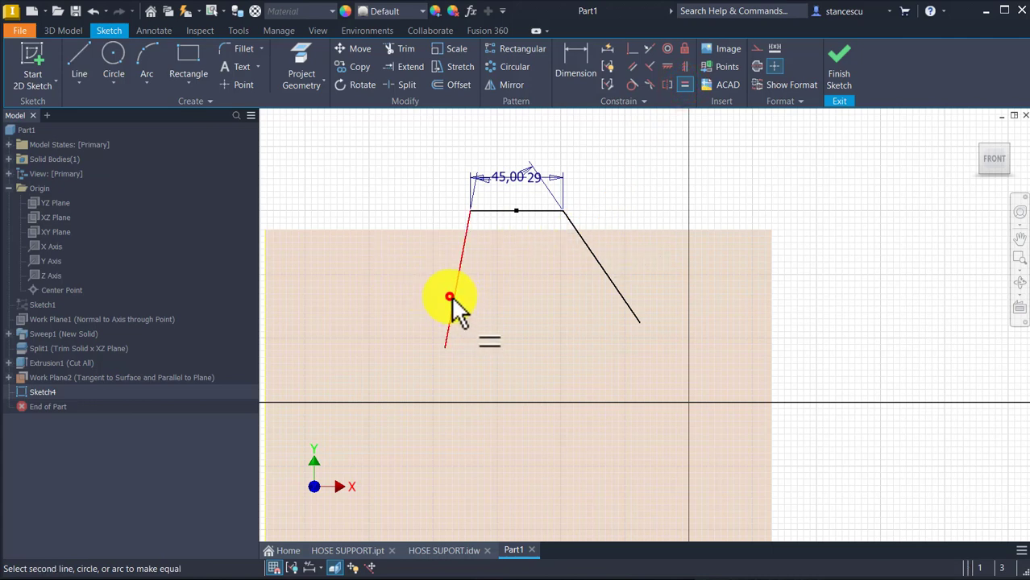
click(624, 300)
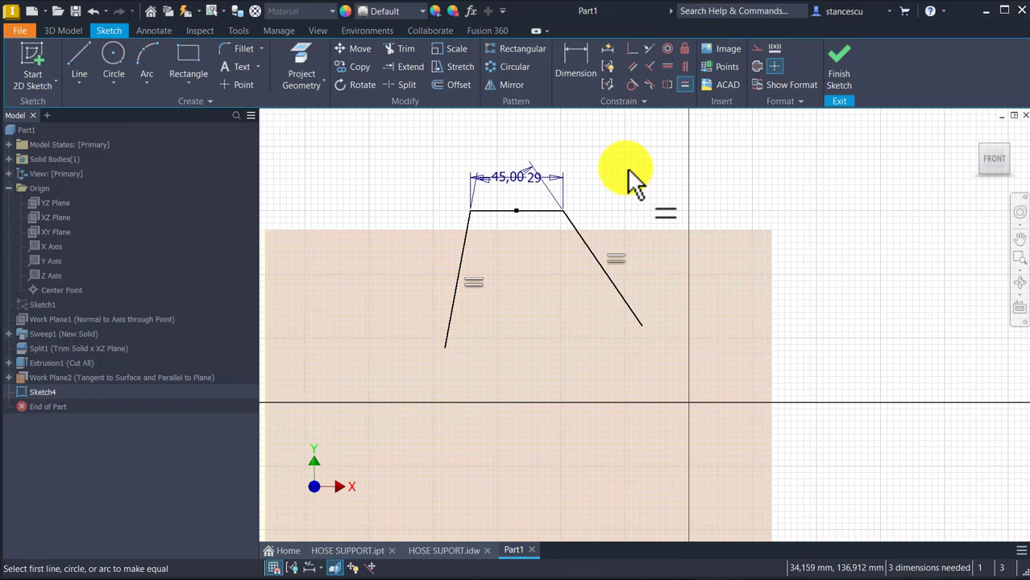
key(ctrl+z)
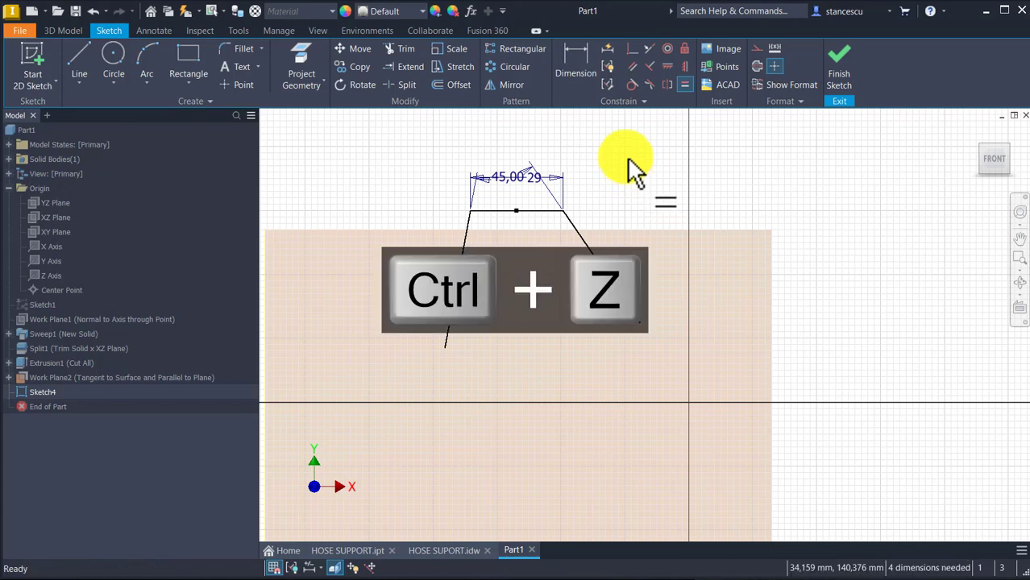
key(Escape)
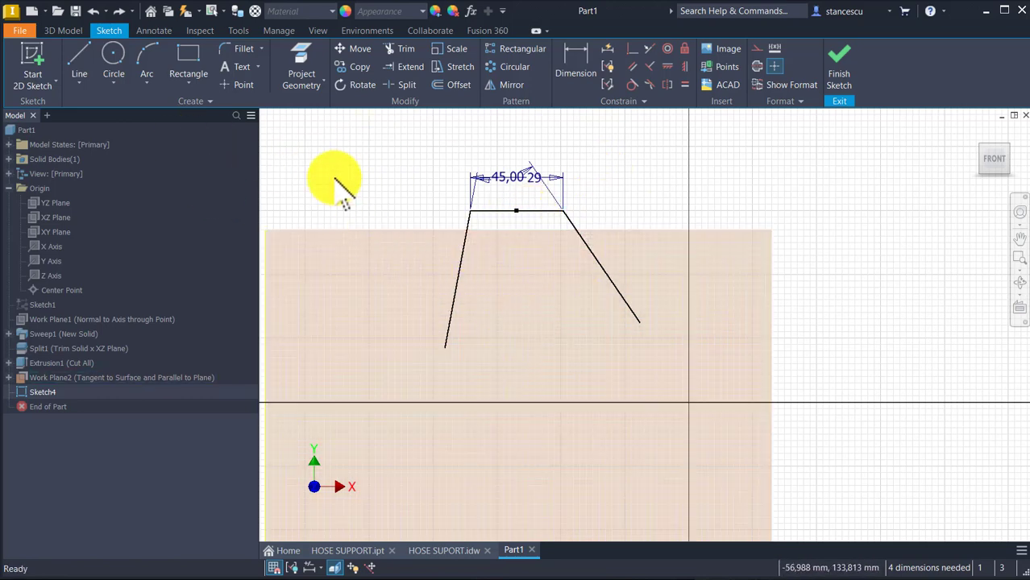
Draw a vertical line from the top line's midpoint down to the origin point, and convert it to construction geometry.
click(80, 50)
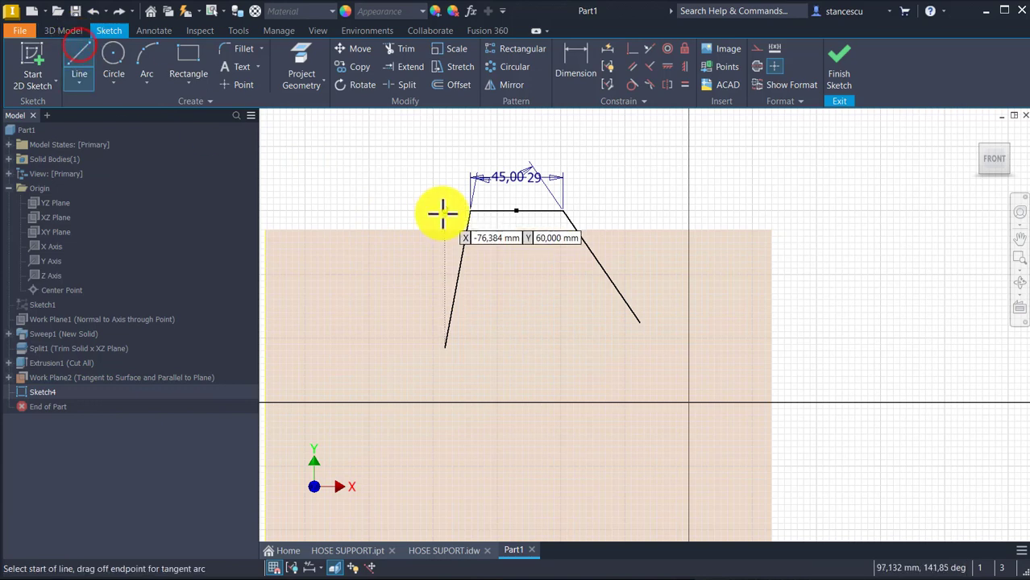
click(519, 211)
middle_drag(528, 303, 564, 144)
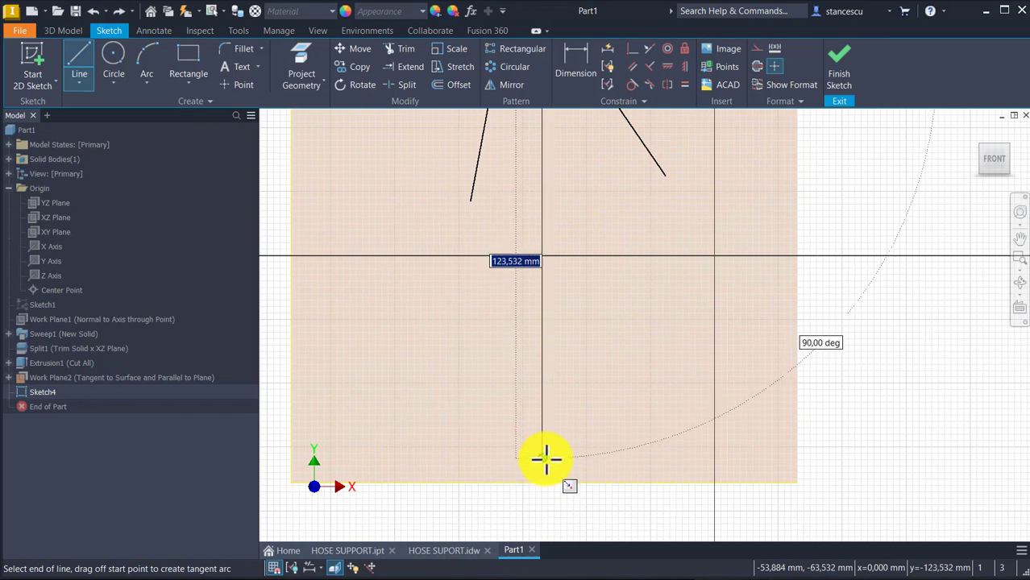
click(543, 459)
key(Escape)
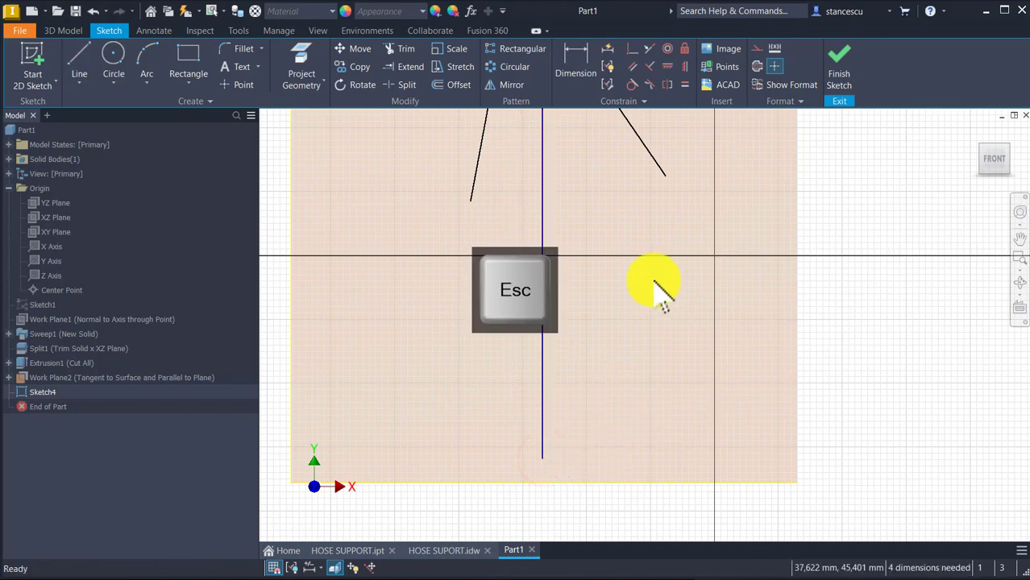
drag(477, 338, 533, 318)
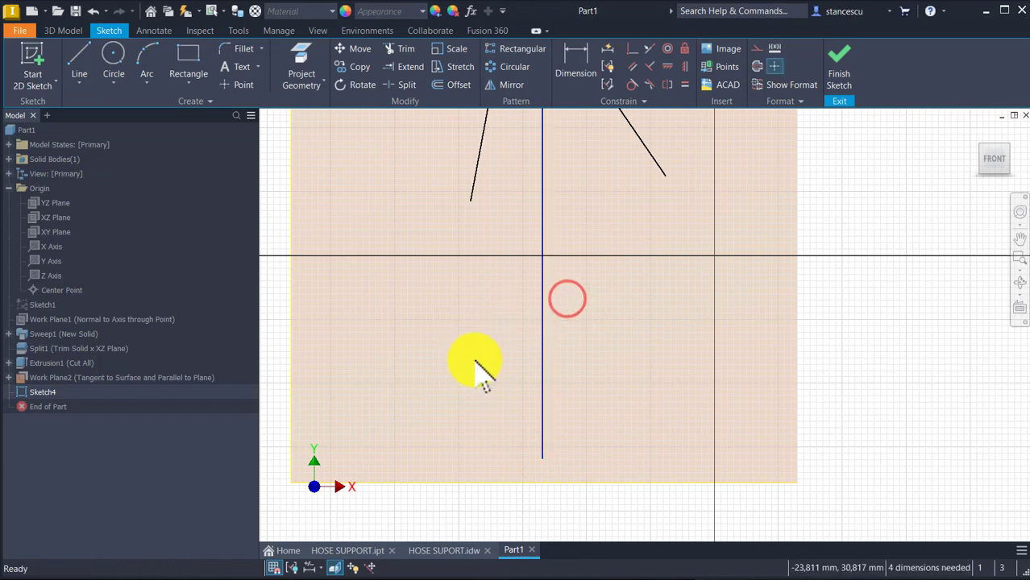
click(757, 45)
middle_drag(651, 184, 659, 348)
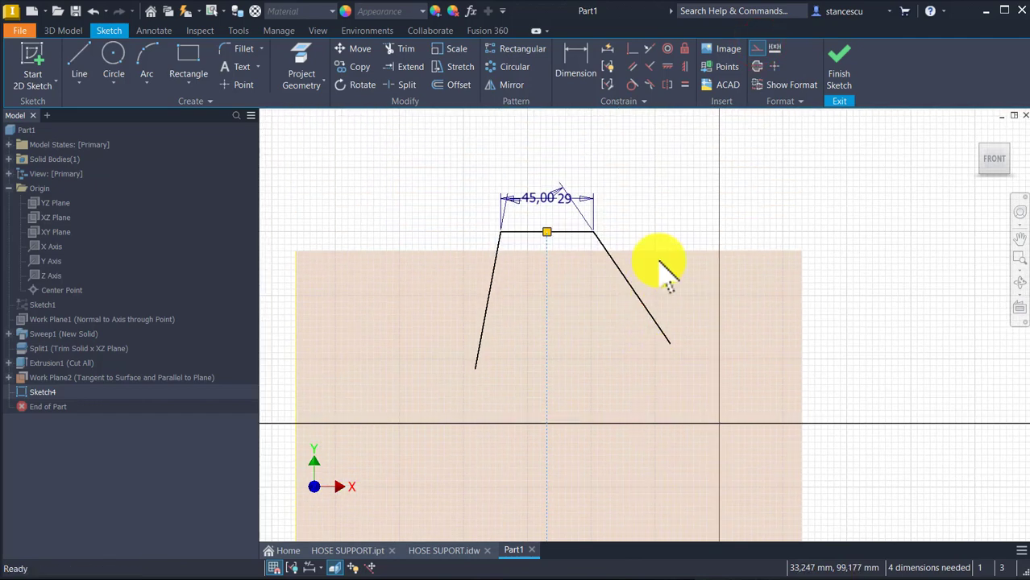
Make the two slanted sides symmetric about the vertical construction line.
click(667, 84)
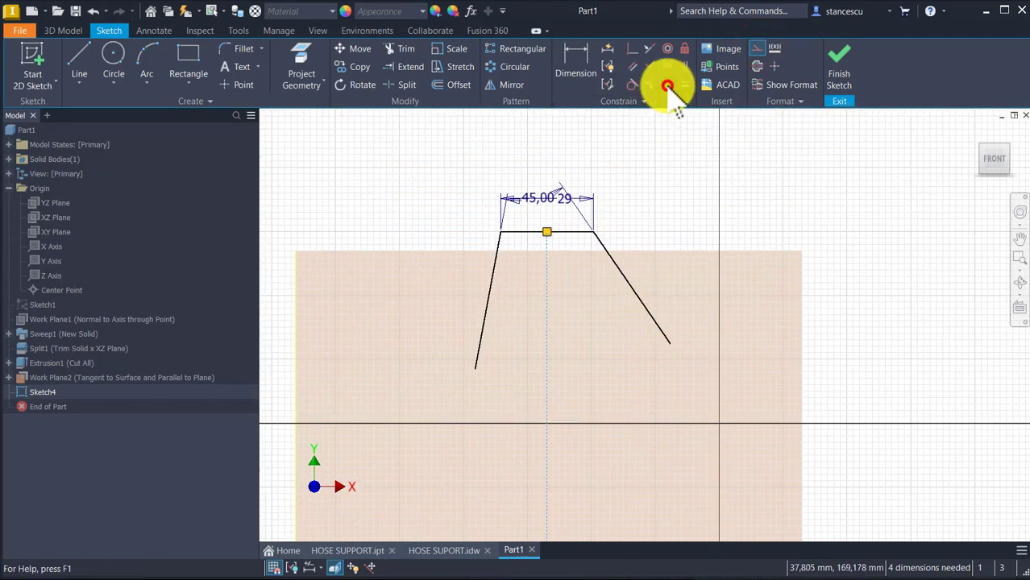
click(481, 325)
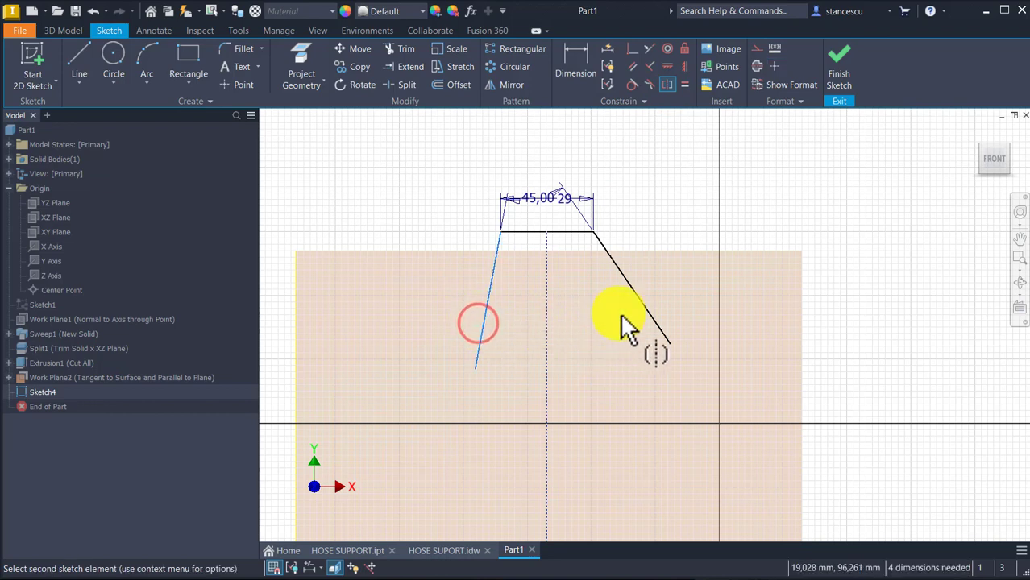
click(644, 309)
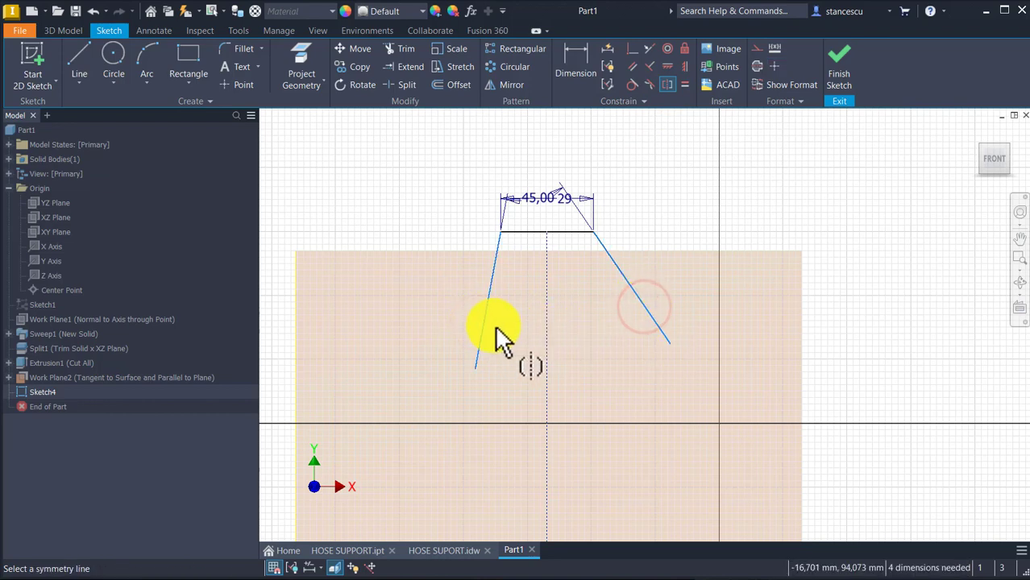
click(546, 390)
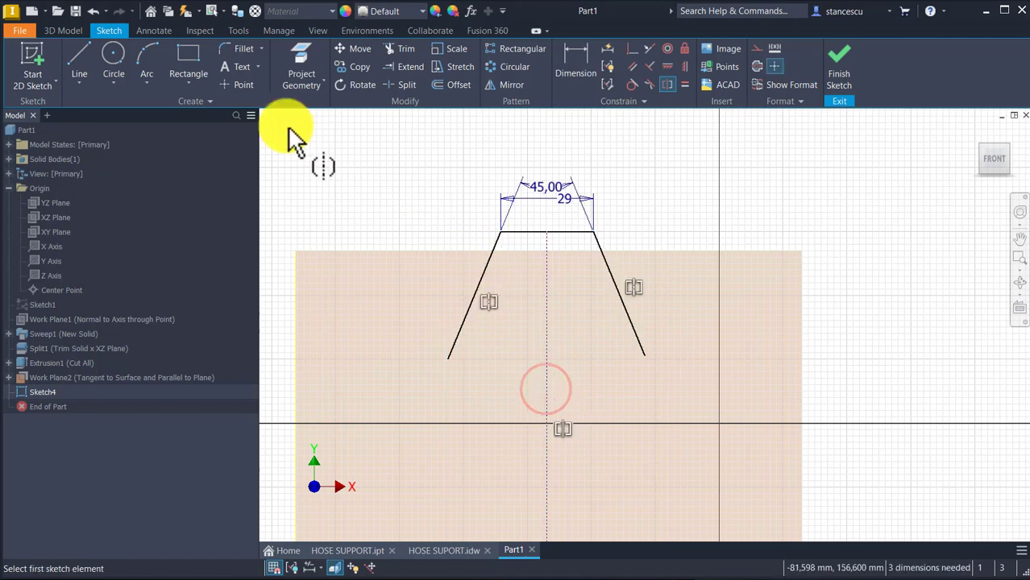
Turn off the graphics slice, project the curved body's outer upper arc edge into the sketch, and slice the graphics again.
key(F7)
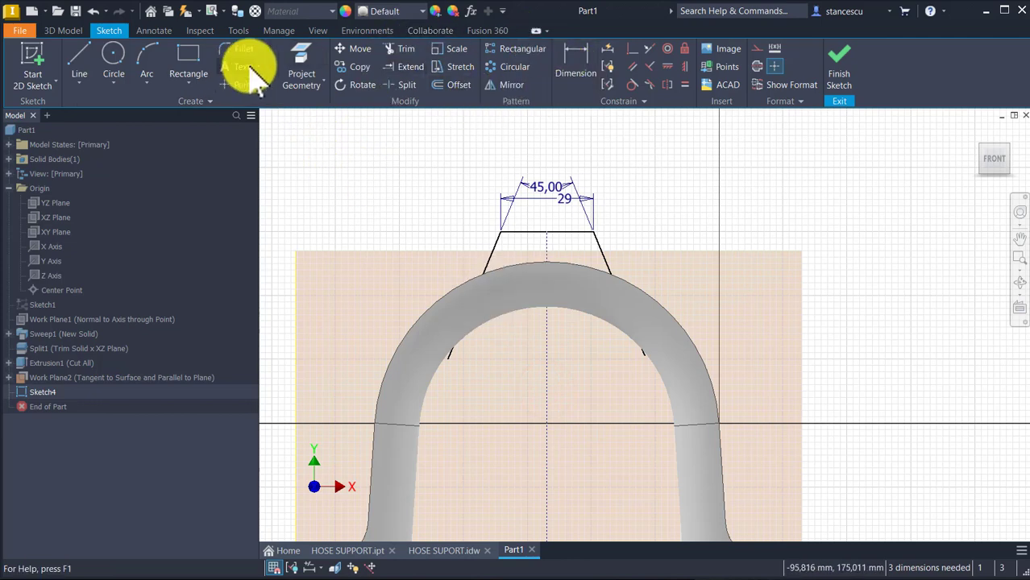
click(296, 71)
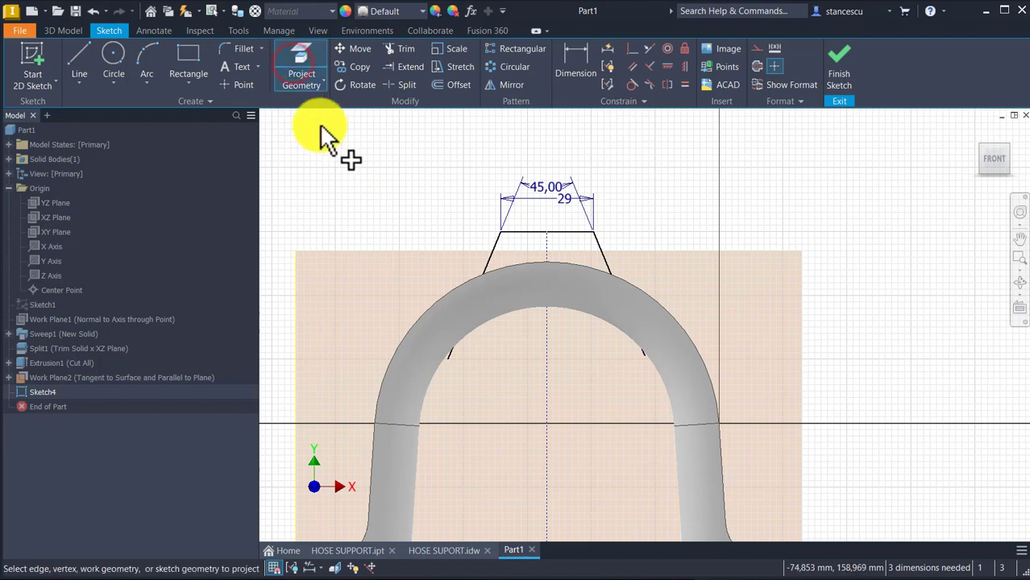
click(520, 274)
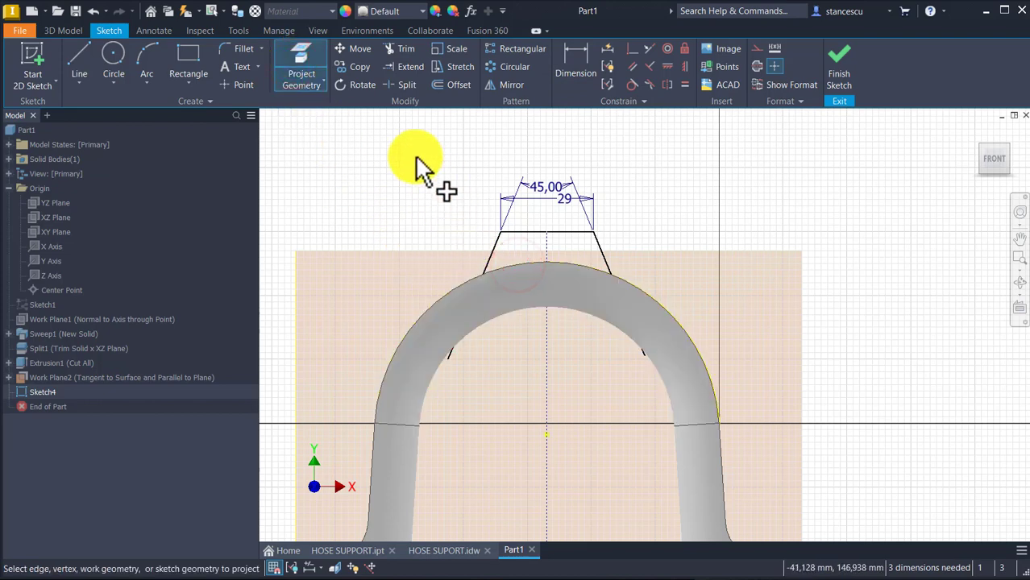
key(F7)
key(Escape)
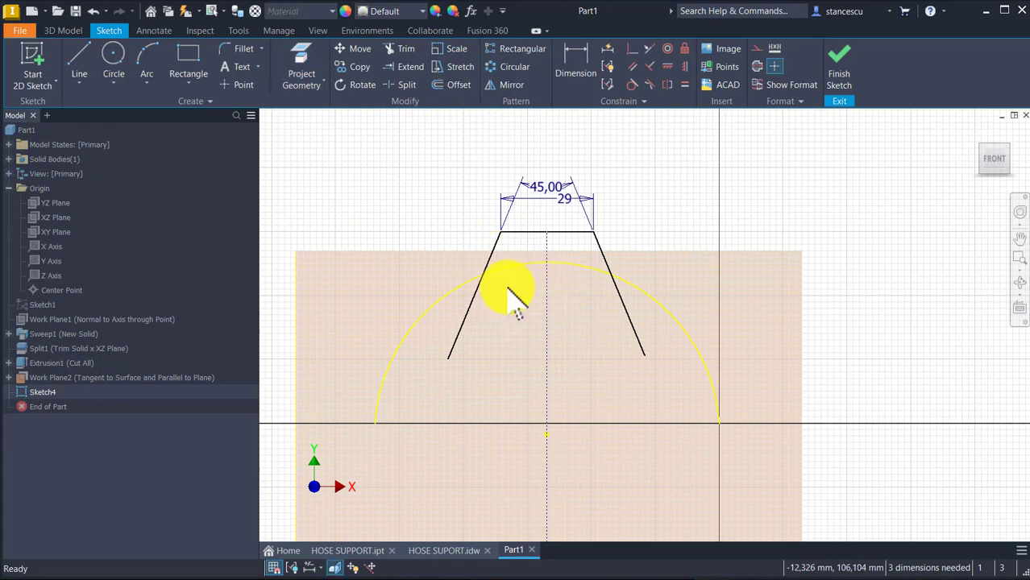
key(Escape)
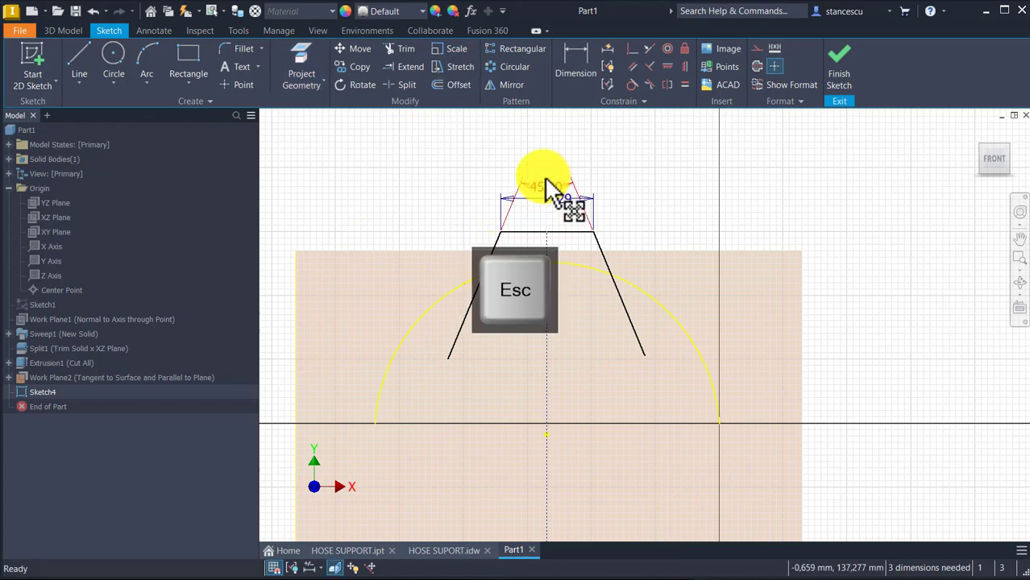
click(688, 324)
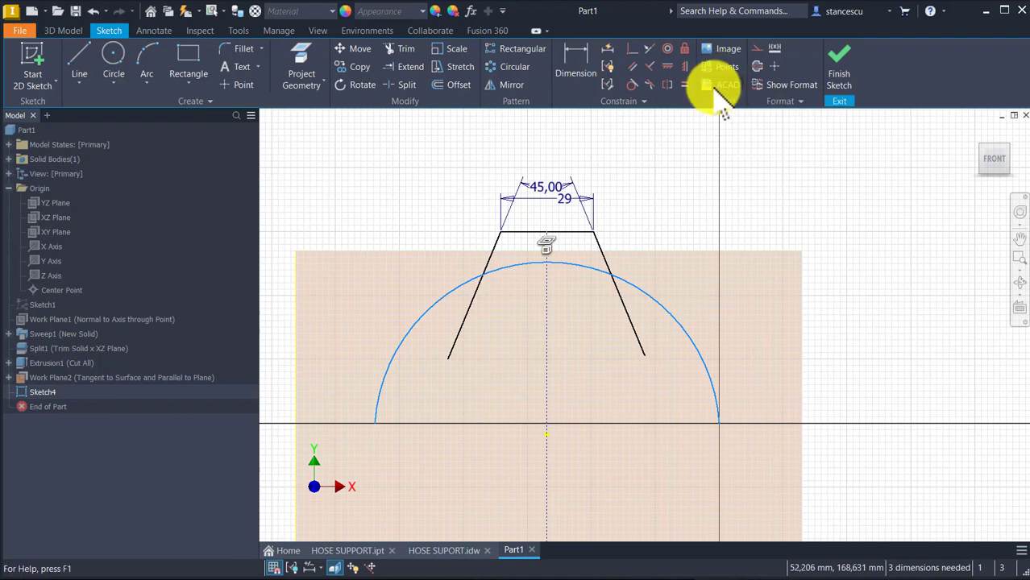
click(671, 193)
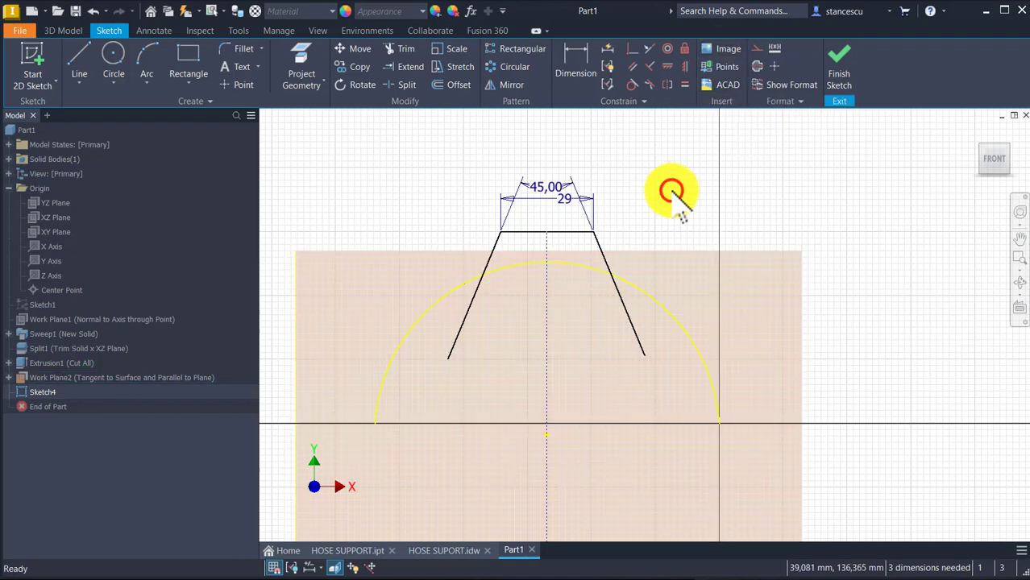
Draw a three-point arc of 12 mm radius from the projected arc to the left slanted side.
scroll(499, 287, up, 3)
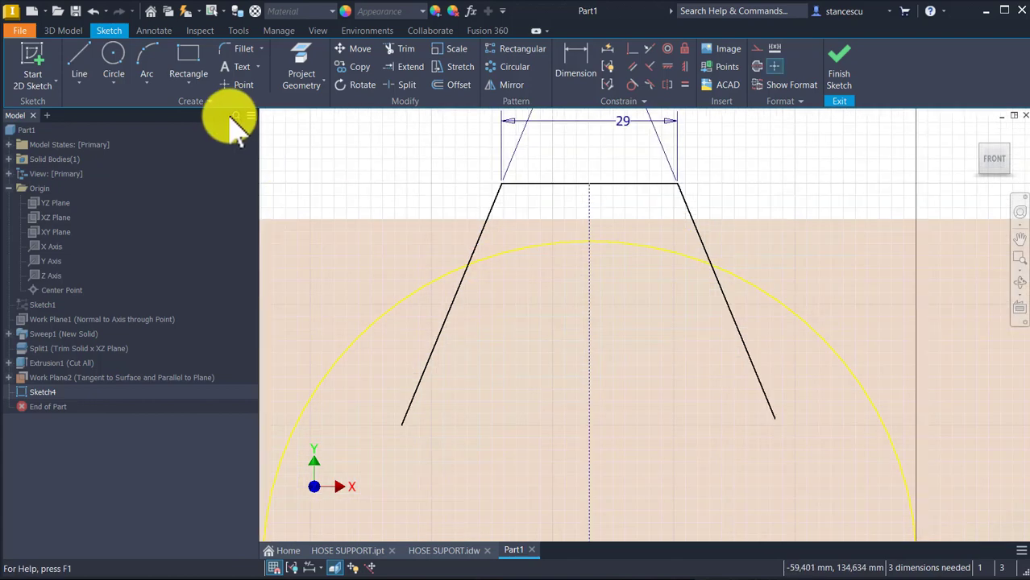
click(148, 54)
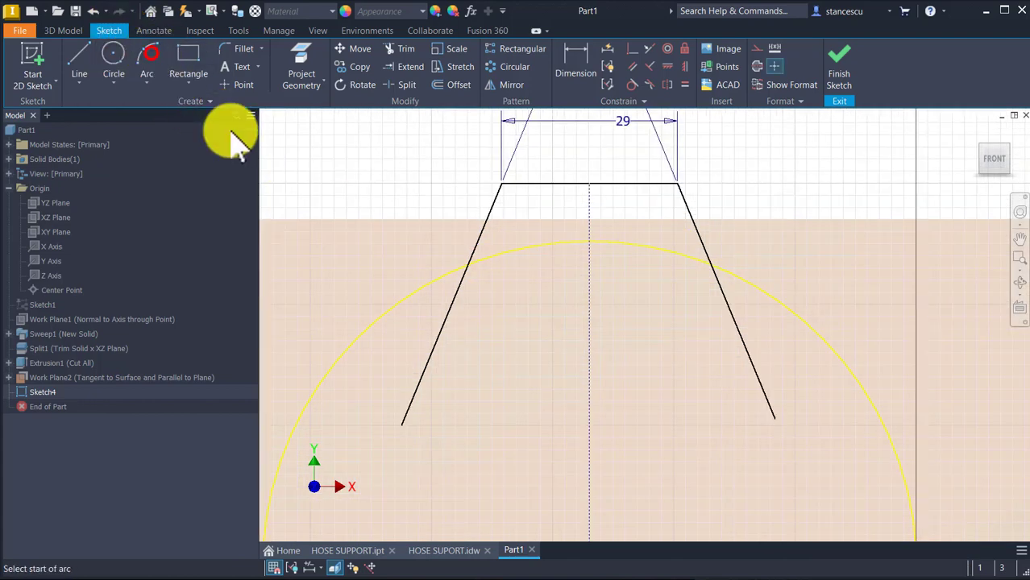
click(419, 289)
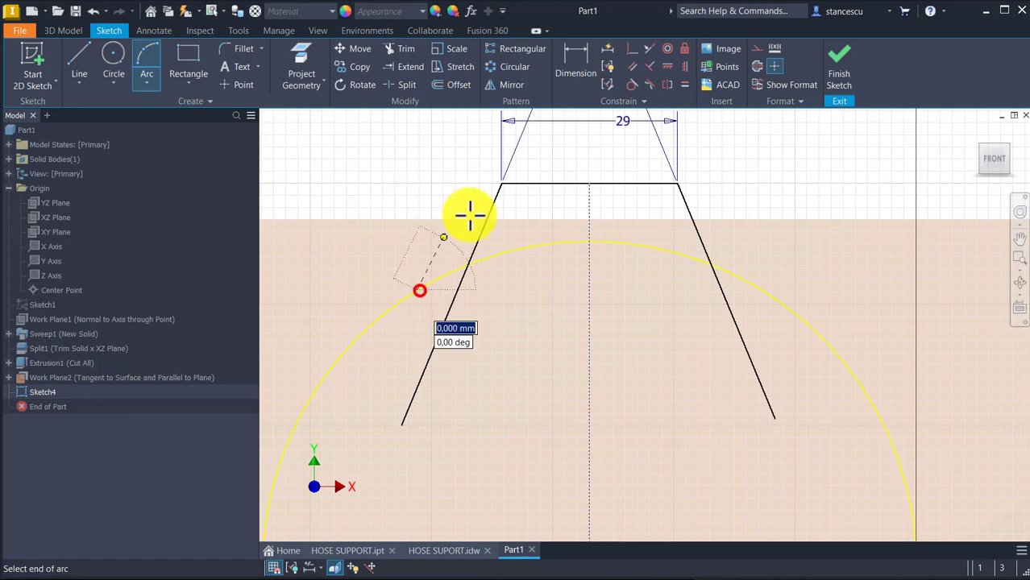
click(480, 231)
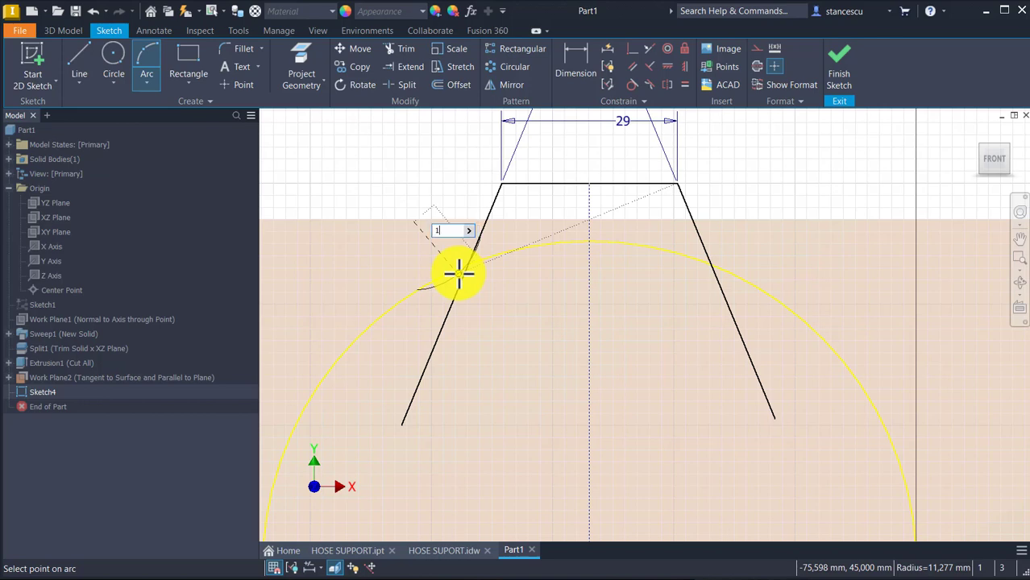
text(12)
key(Return)
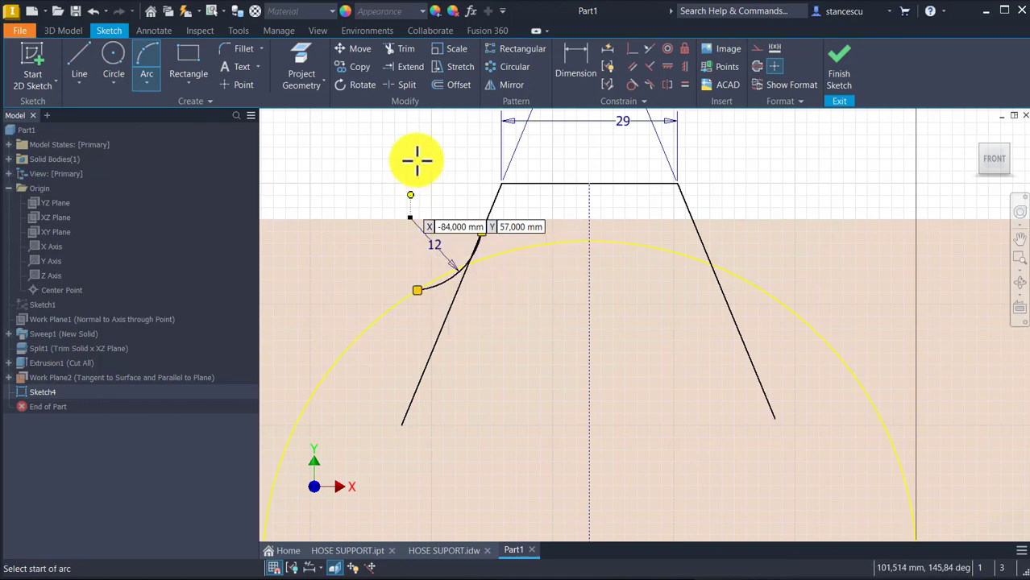
Make the 12 mm arc tangent to the projected arc and to the left slanted side.
click(626, 86)
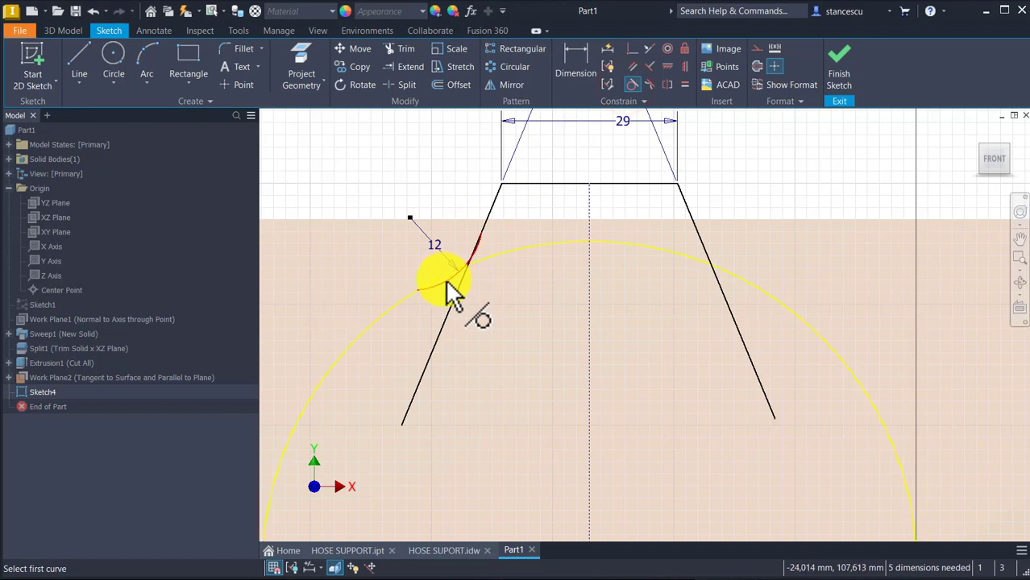
click(445, 280)
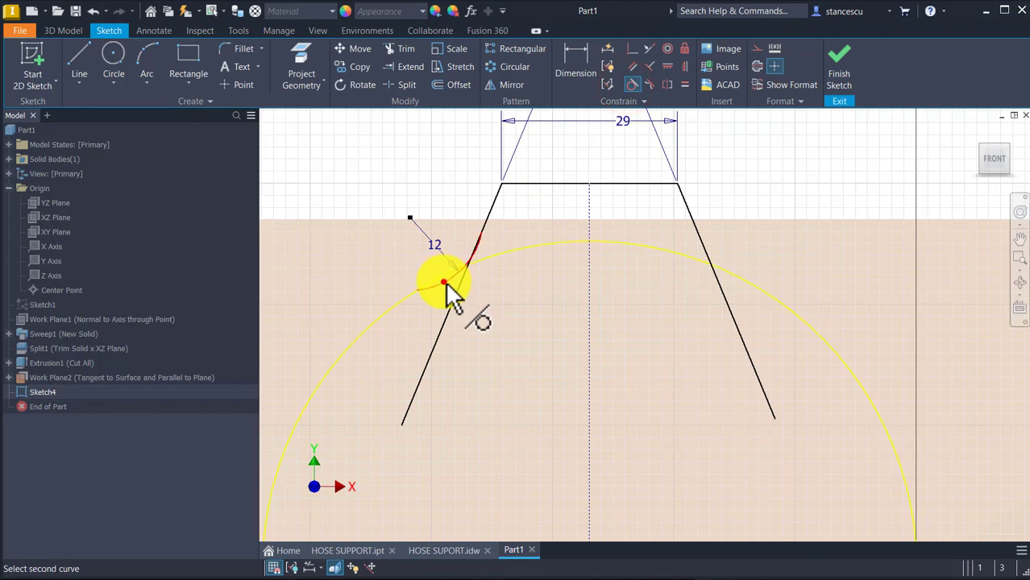
click(403, 297)
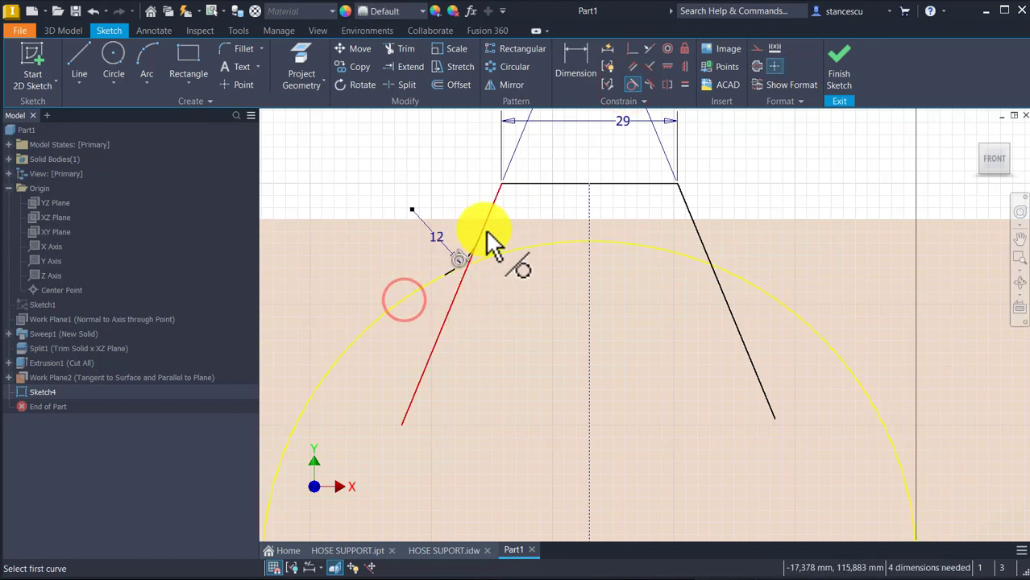
scroll(474, 242, up, 3)
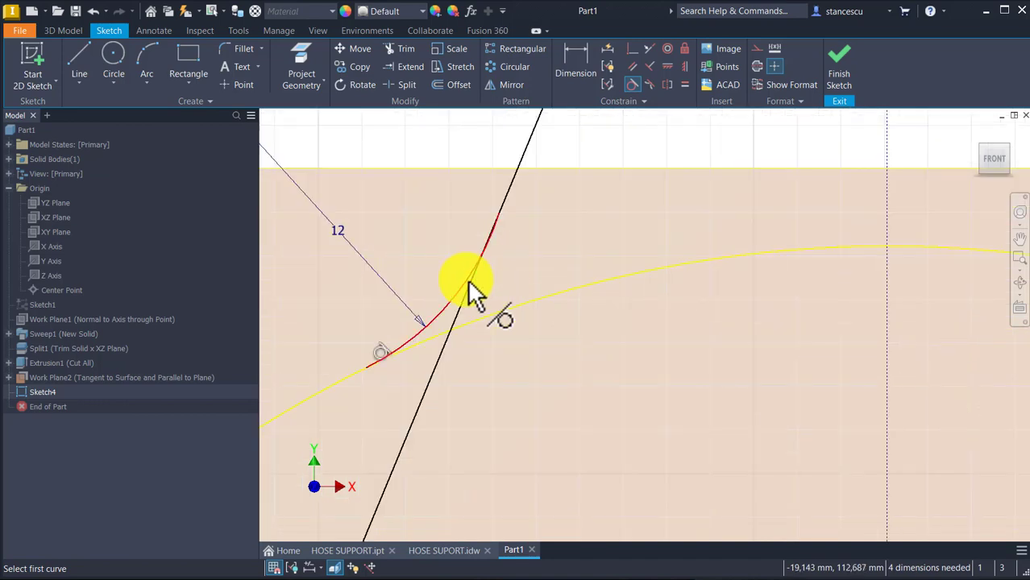
click(466, 282)
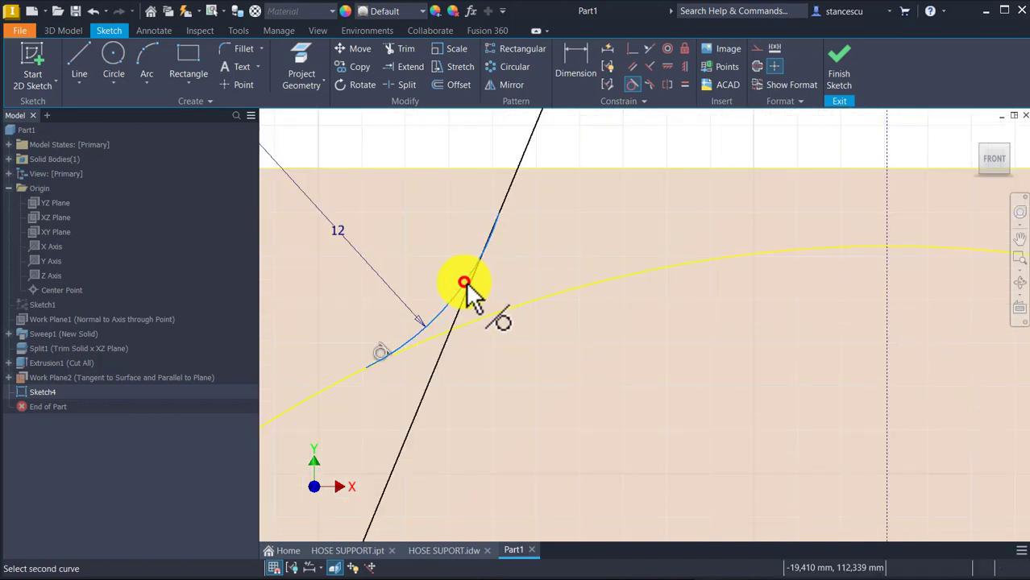
click(522, 151)
Trim the left slanted side below its tangent point with the 12 mm arc.
scroll(566, 231, down, 2)
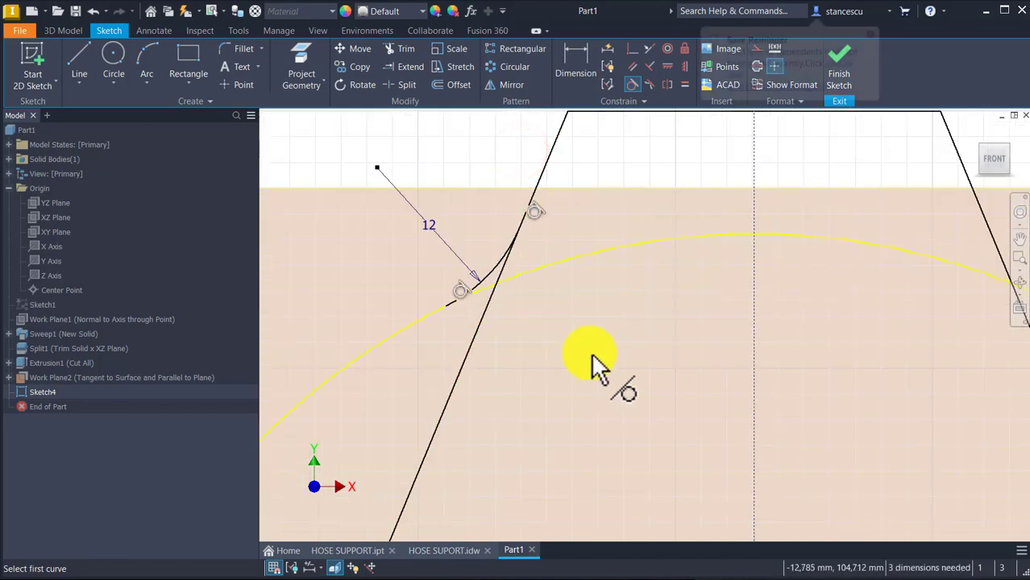
middle_drag(593, 362, 421, 348)
scroll(458, 326, down, 2)
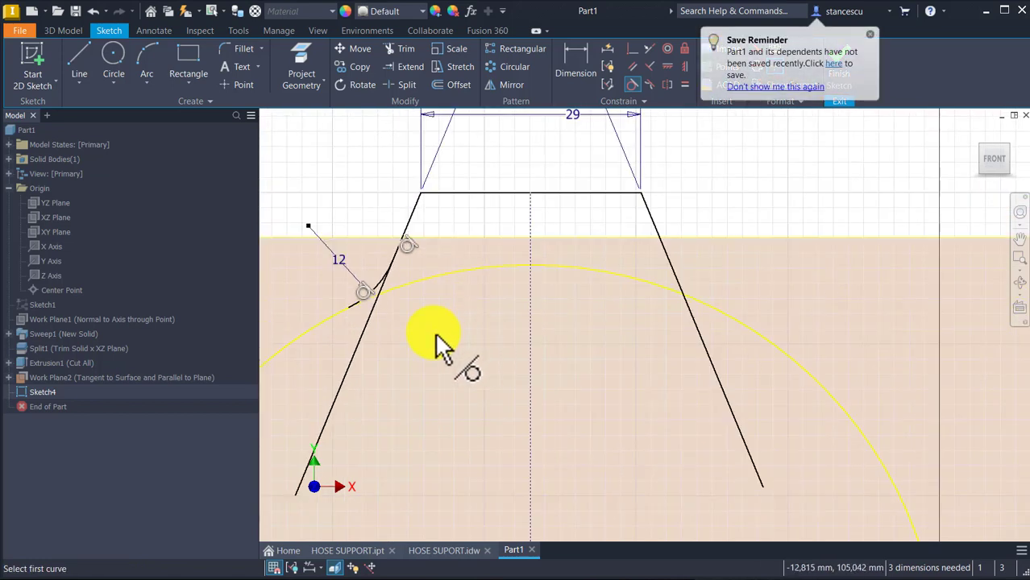
click(406, 49)
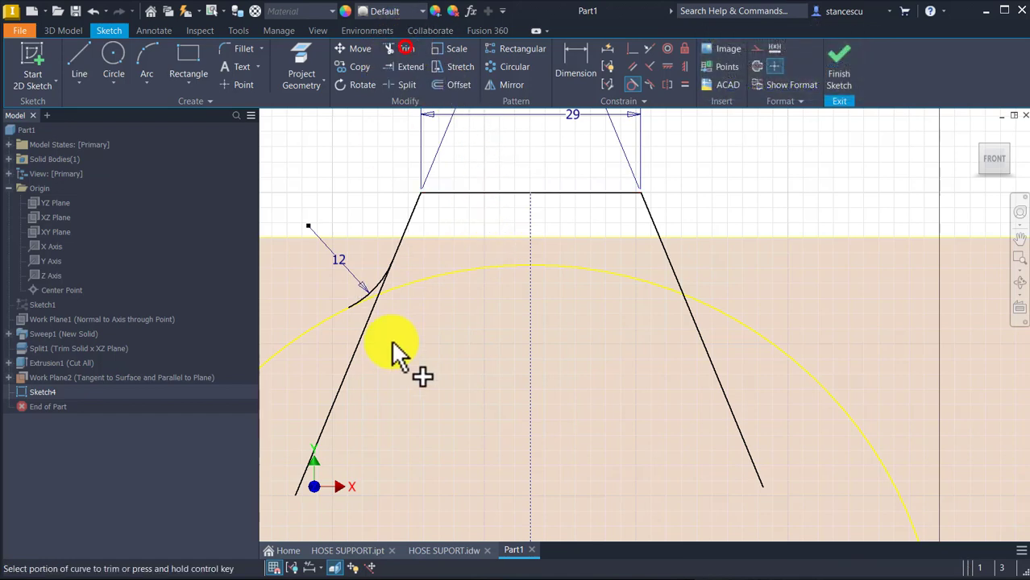
click(328, 439)
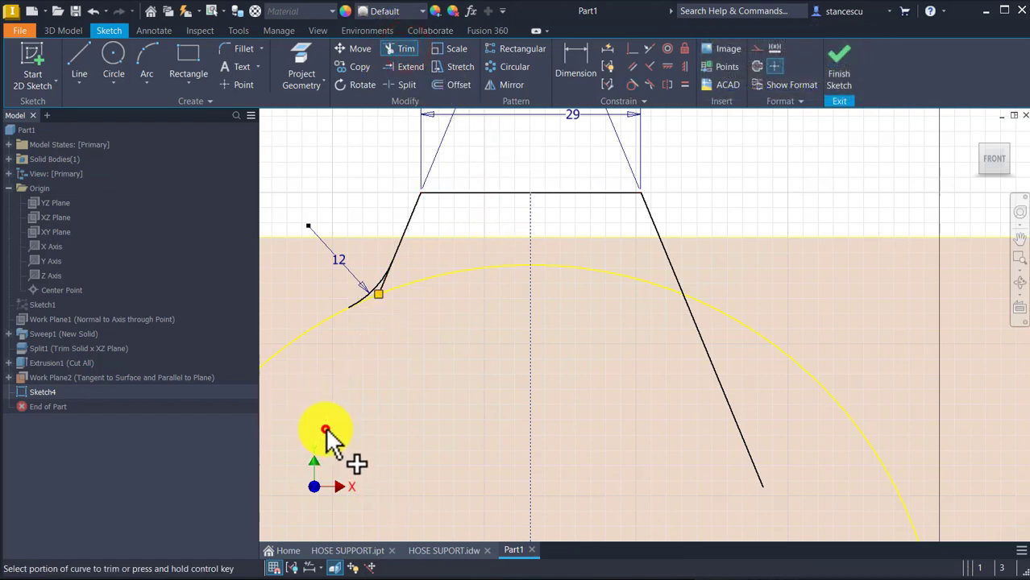
click(381, 286)
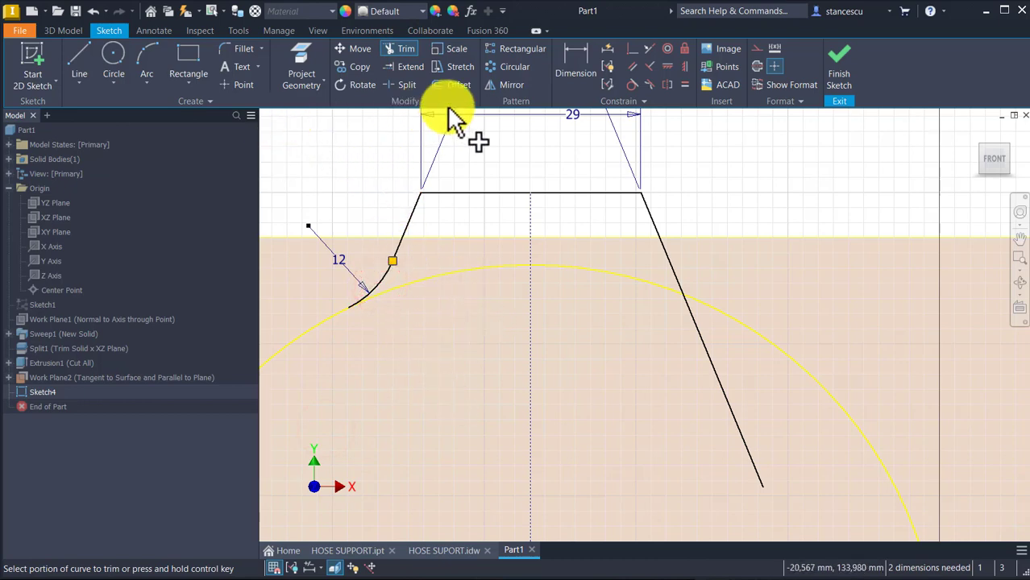
Mirror the 12 mm arc across the vertical construction line to the right side of the profile.
click(509, 85)
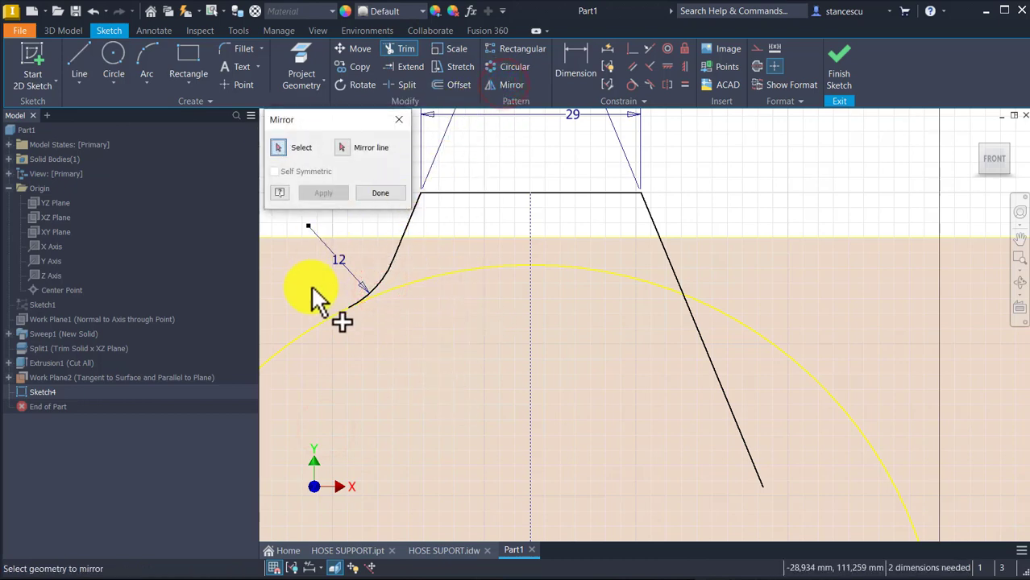
click(382, 276)
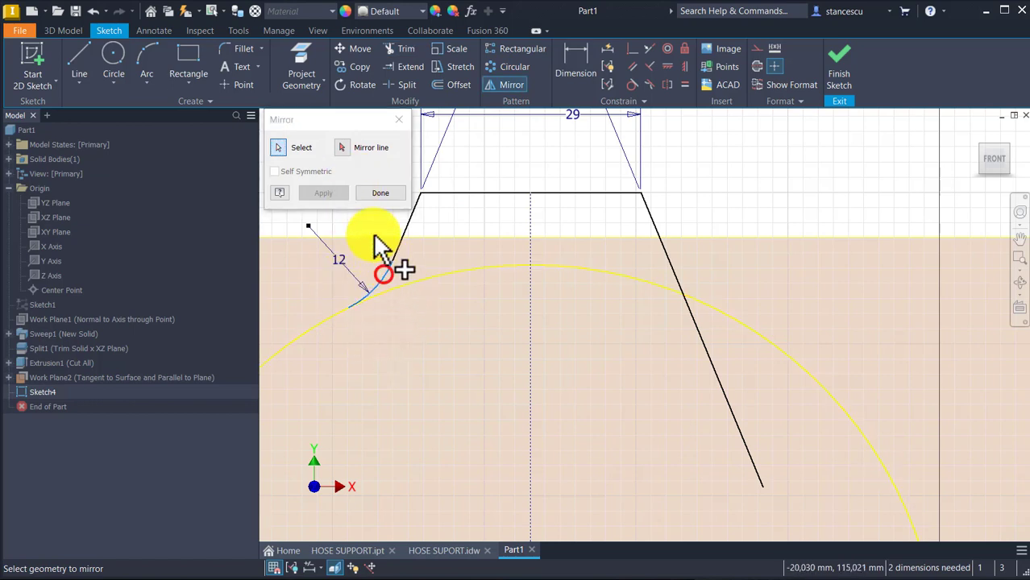
click(351, 148)
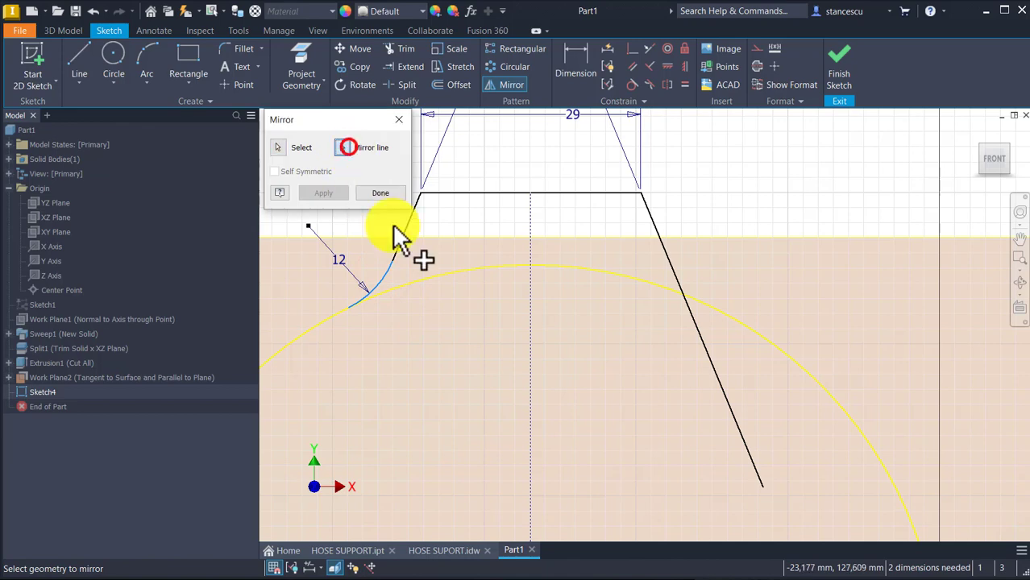
click(531, 382)
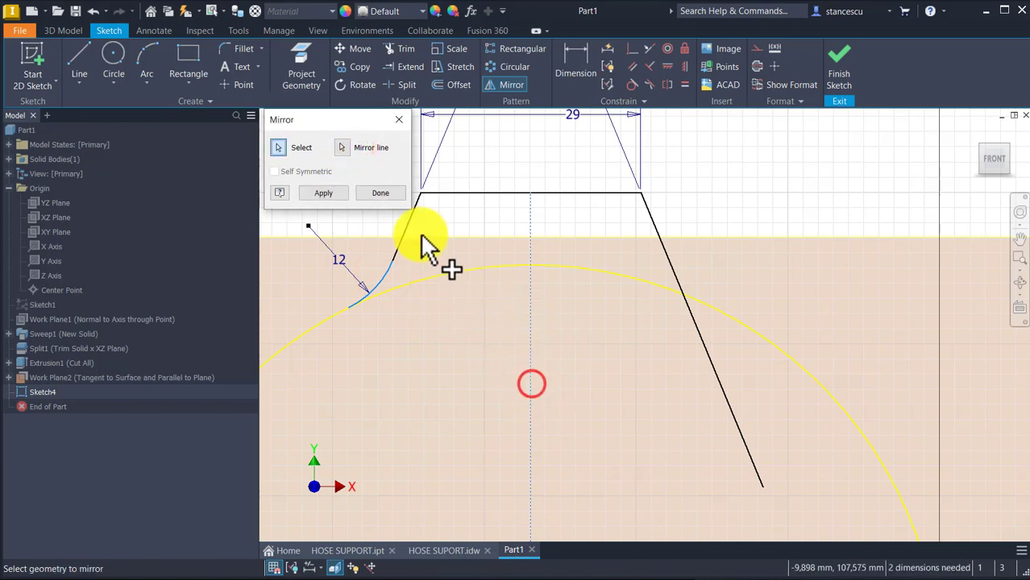
click(335, 191)
click(326, 194)
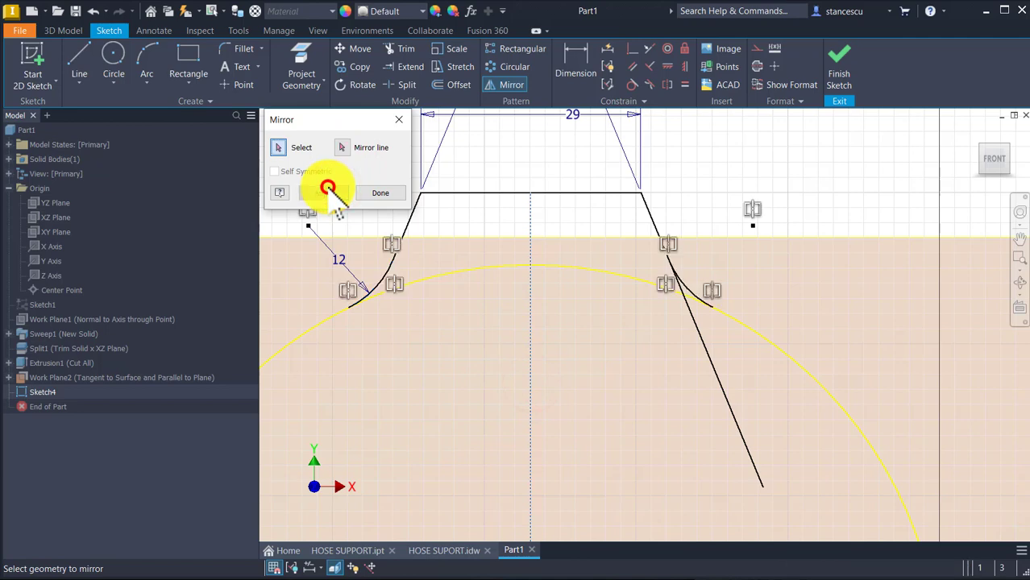
click(390, 195)
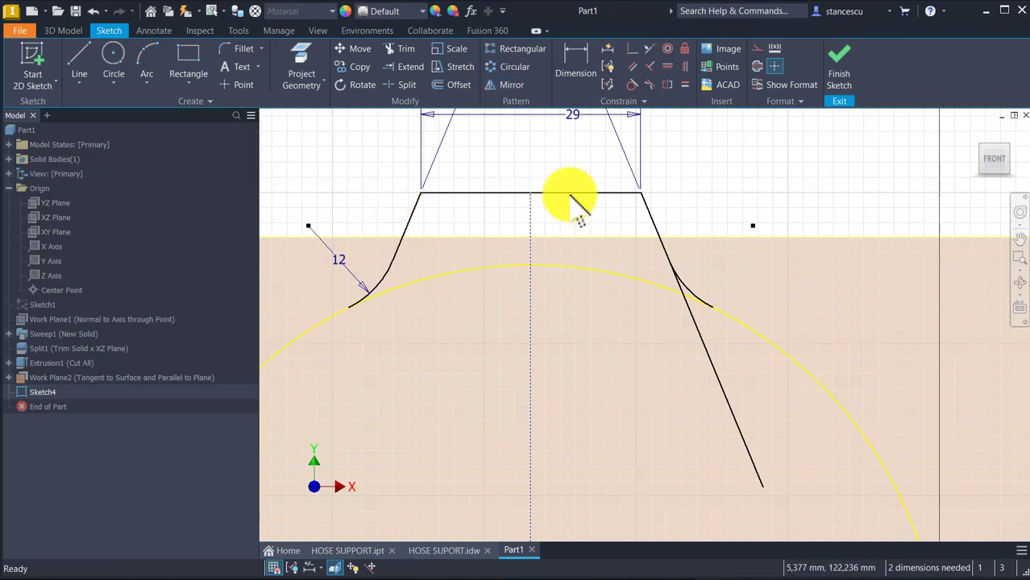
Trim the right slanted side below its junction with the mirrored arc.
click(398, 46)
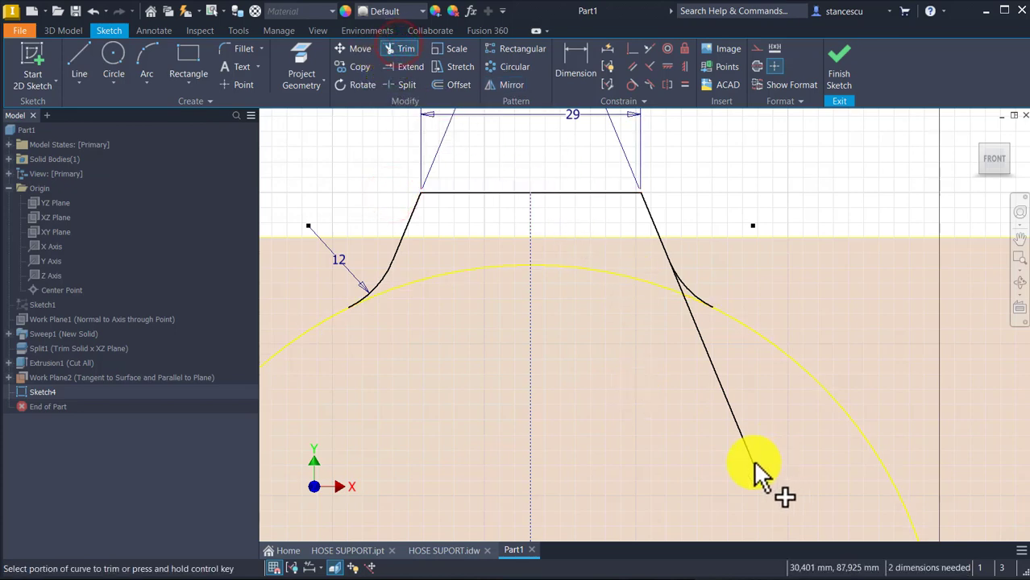
click(754, 461)
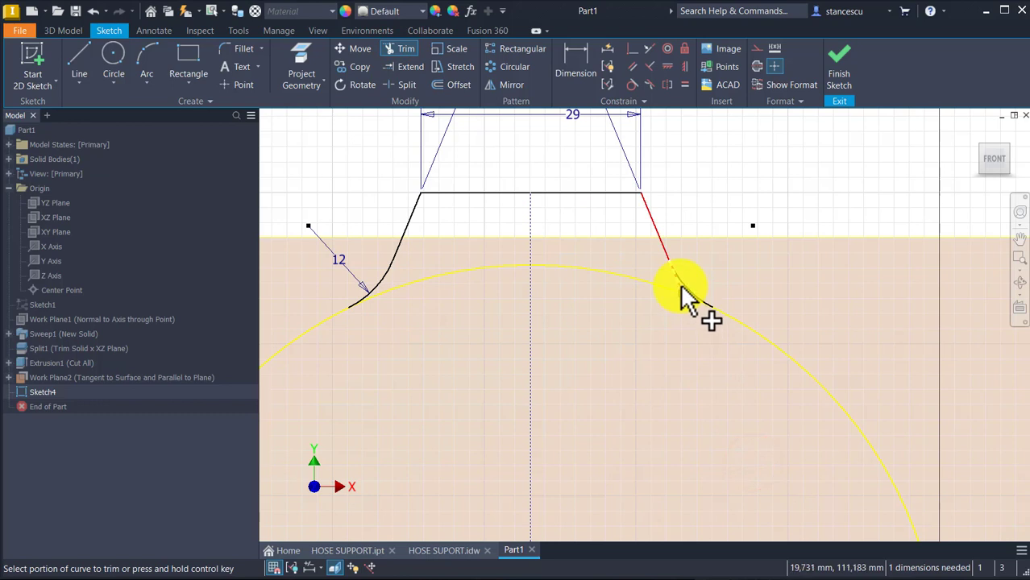
click(681, 284)
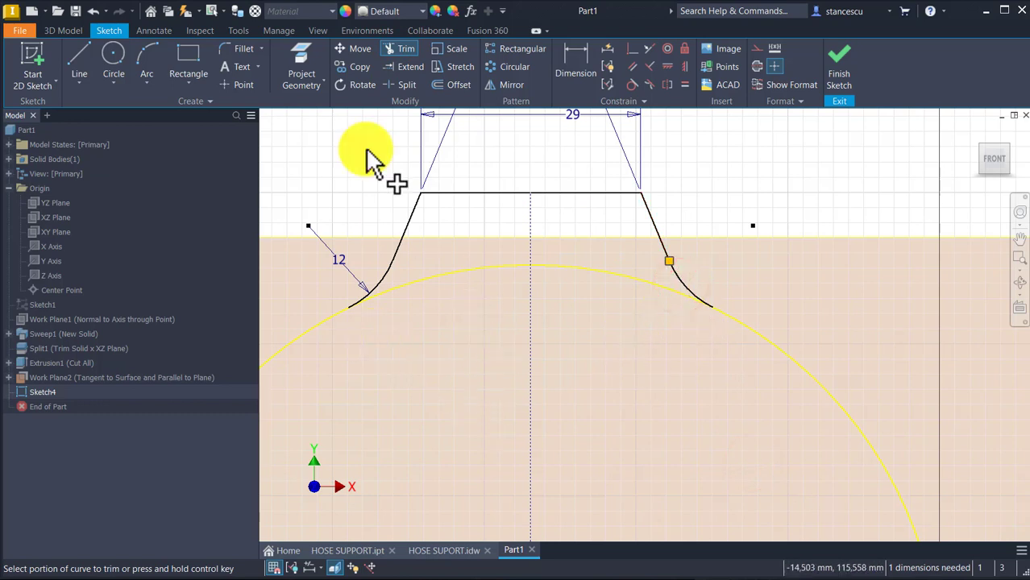
Try to round the upper left corner of the tab profile with a 6 mm sketch fillet.
click(241, 48)
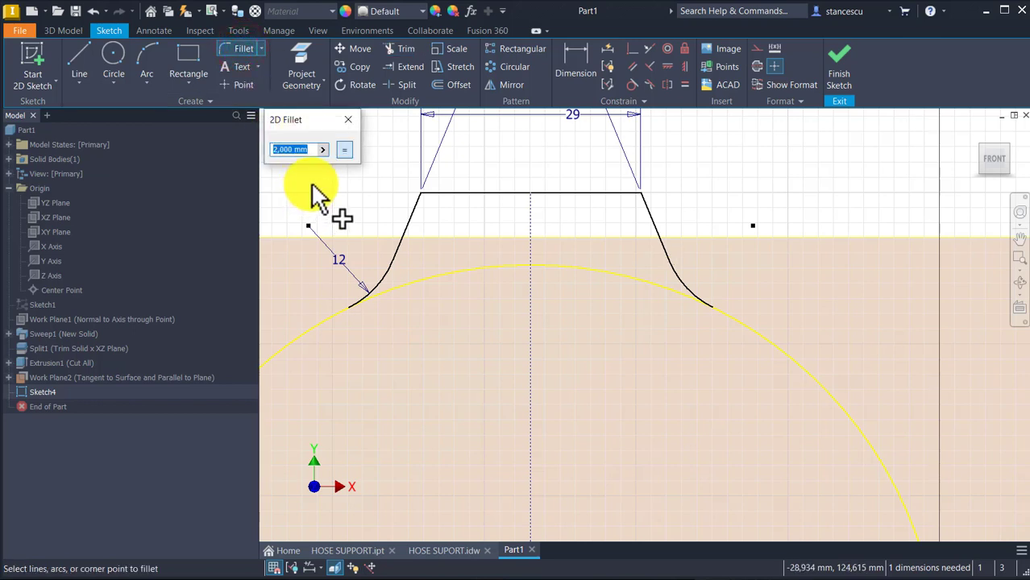
text(6)
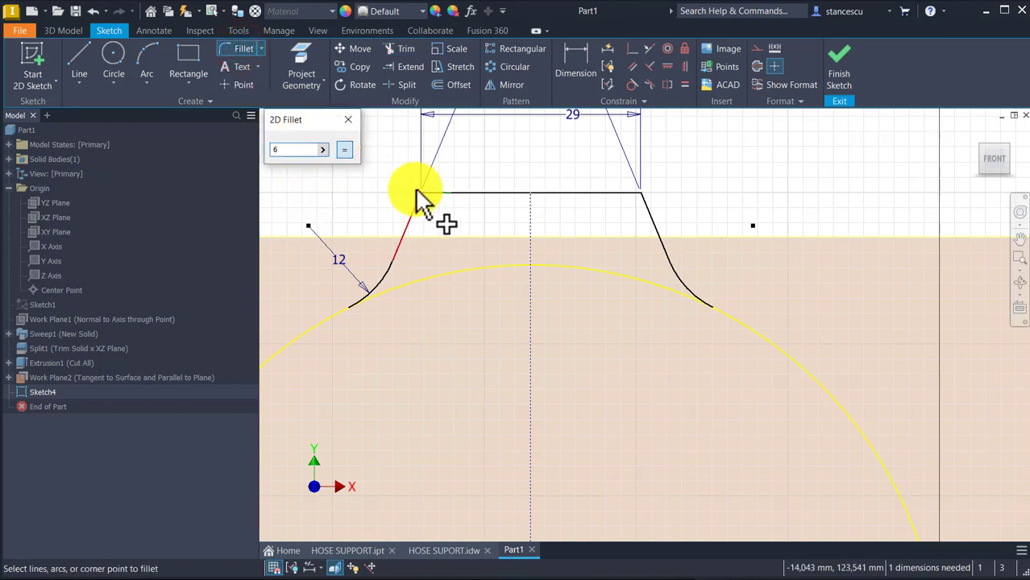
click(420, 194)
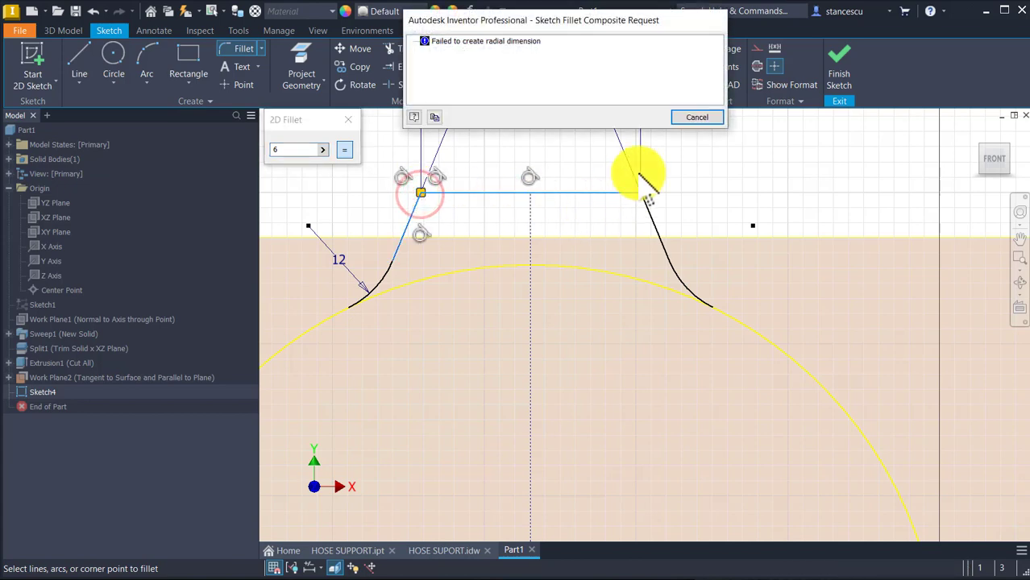
click(698, 118)
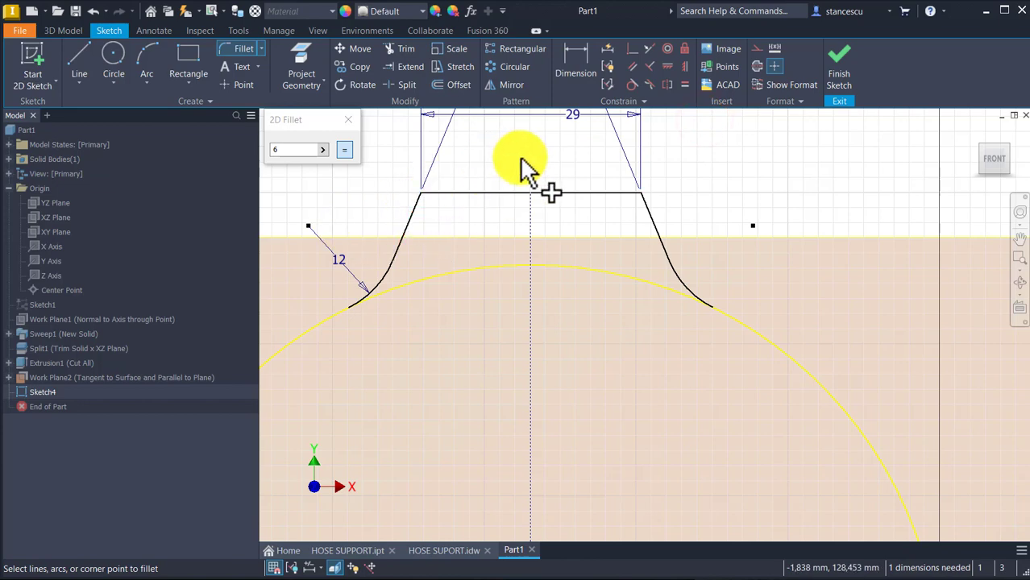
scroll(592, 176, down, 5)
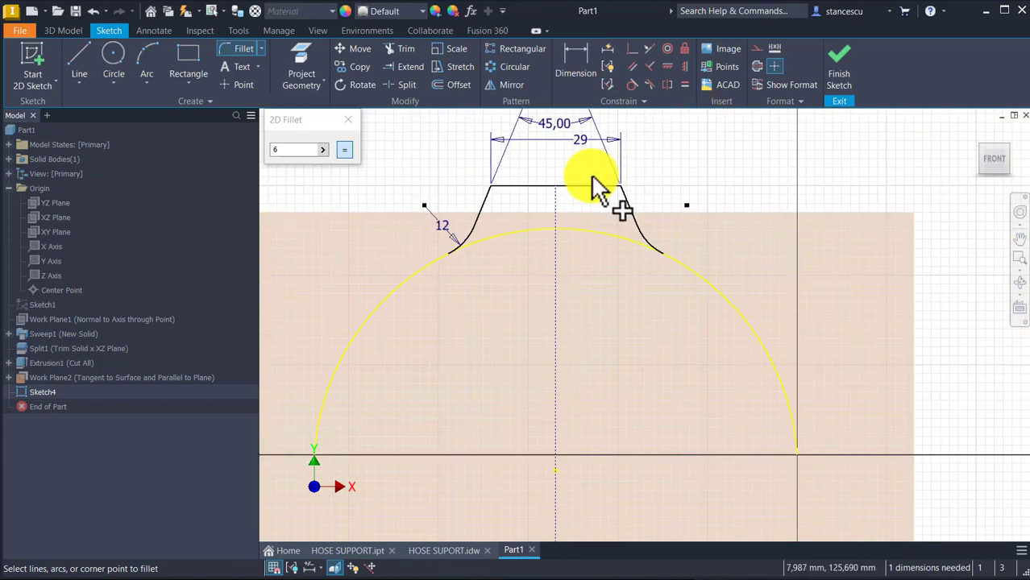
middle_drag(592, 177, 596, 202)
scroll(594, 201, up, 6)
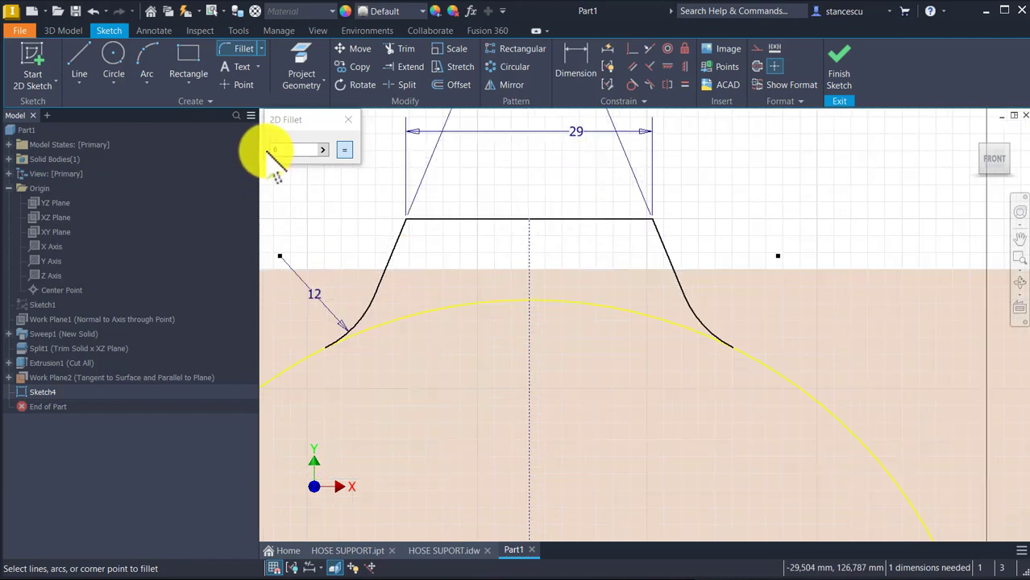
click(348, 119)
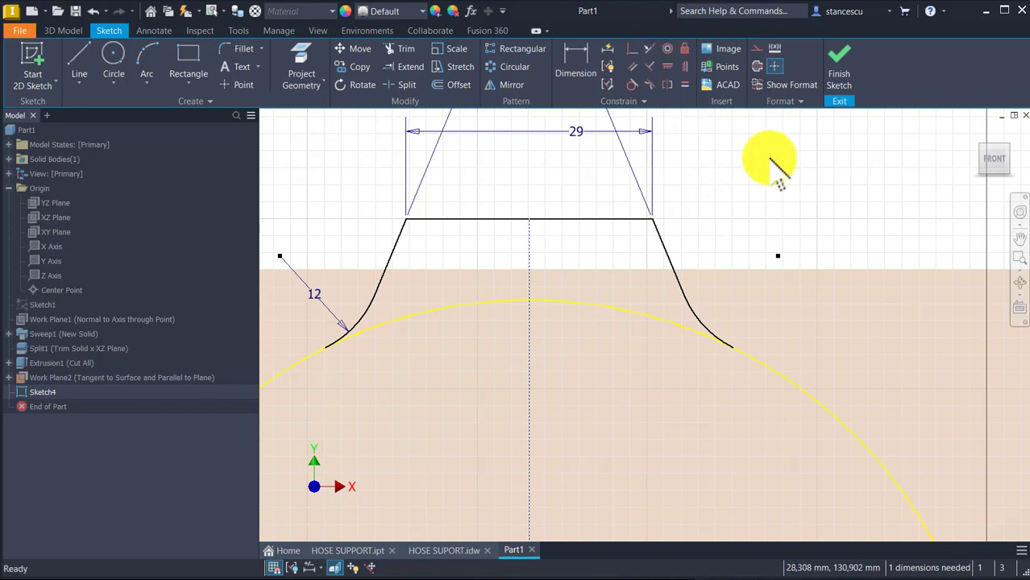
Dimension the tab's top edge at 134 mm above the lower endpoint of the vertical construction line.
key(Num_Lock)
scroll(770, 171, down, 4)
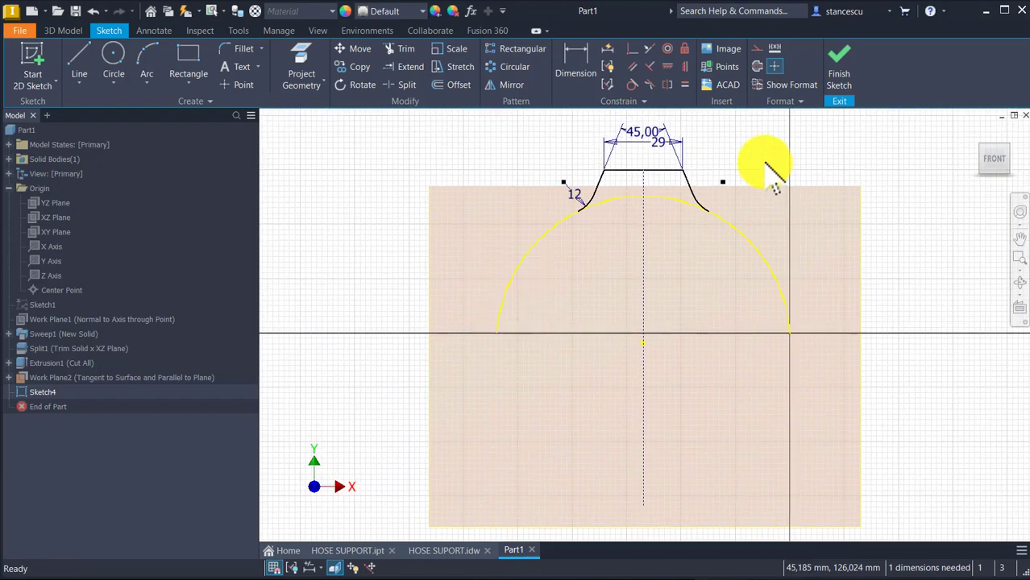
click(582, 58)
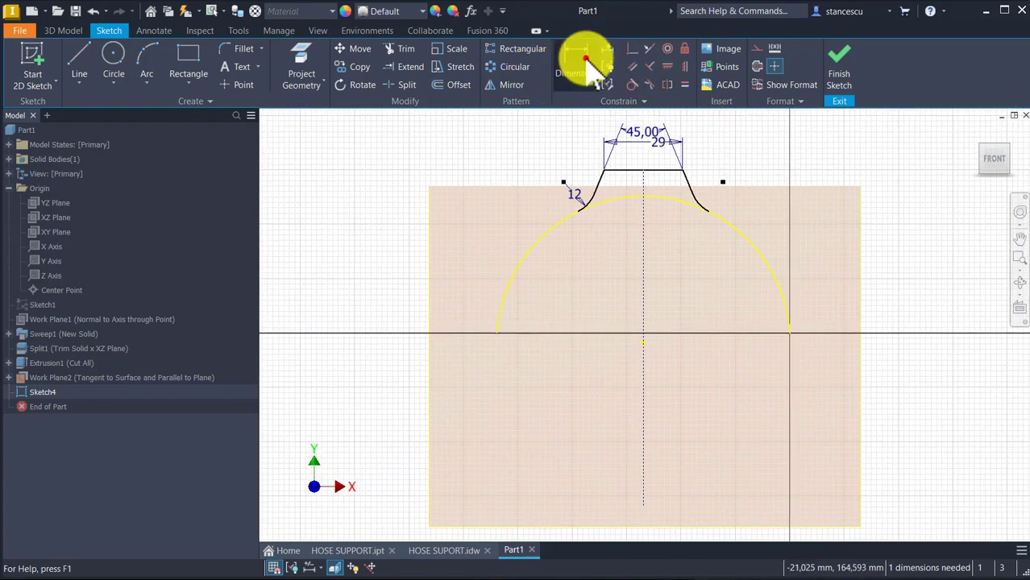
click(623, 171)
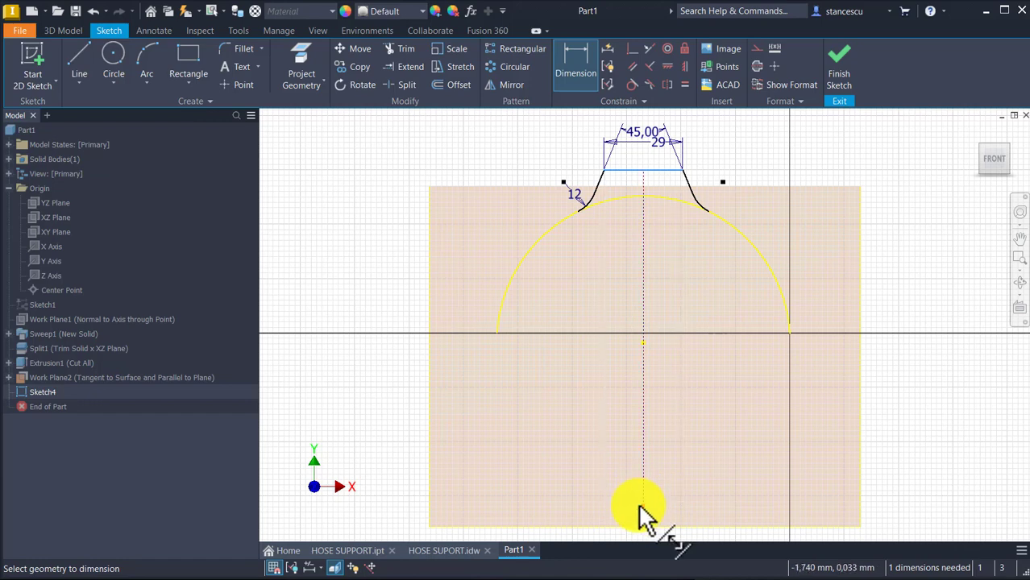
click(640, 502)
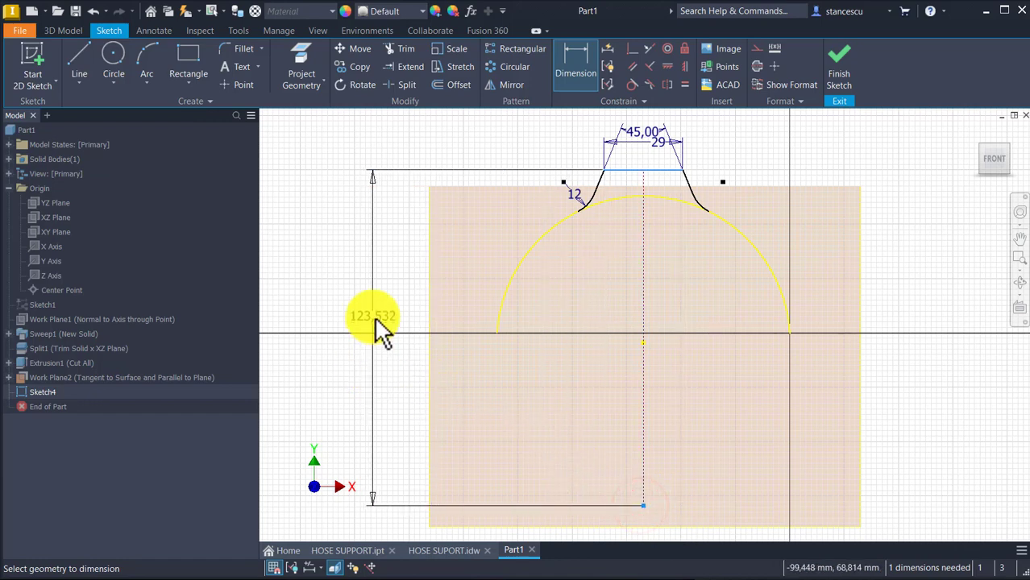
click(369, 265)
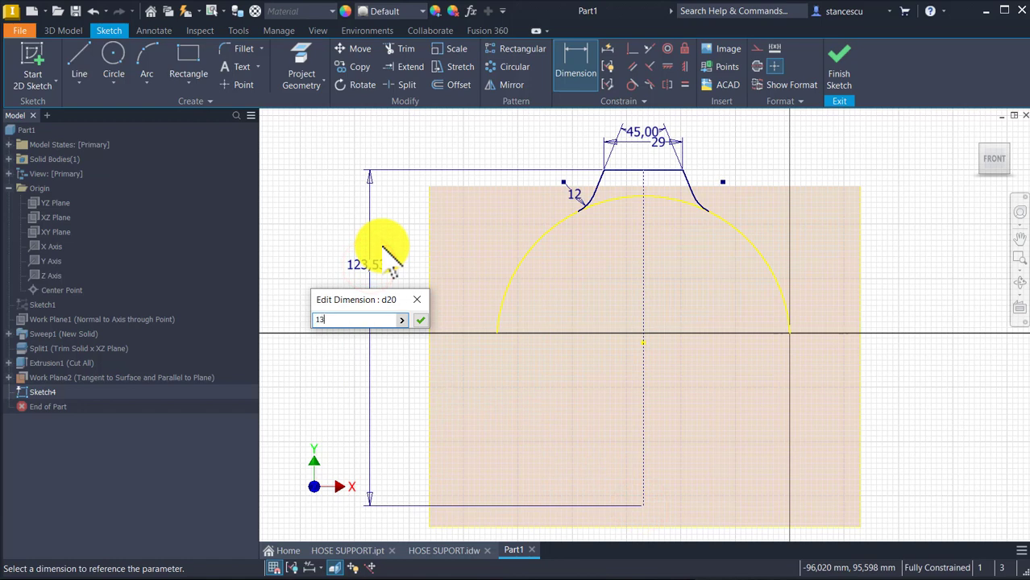
key(Return)
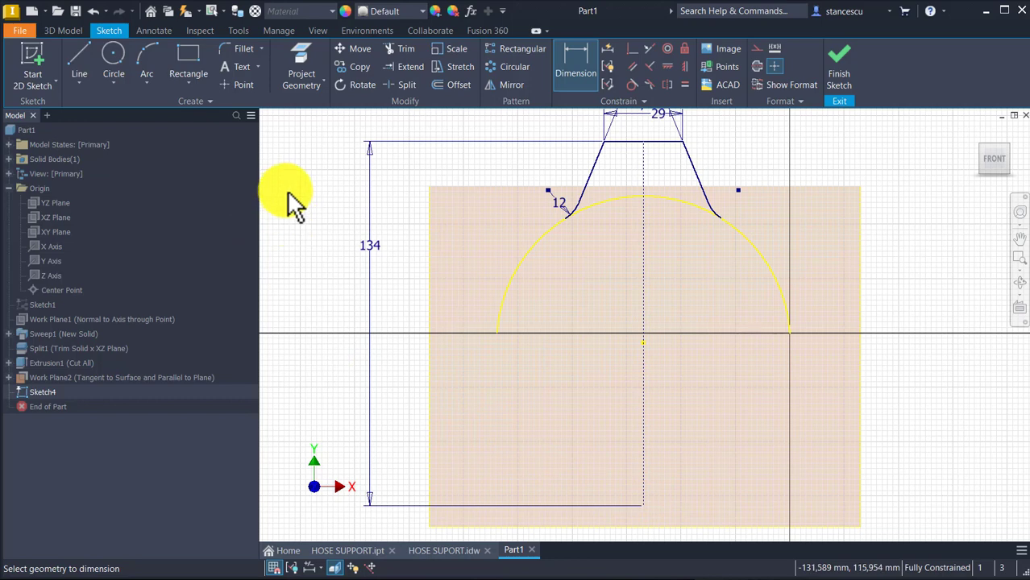
key(Escape)
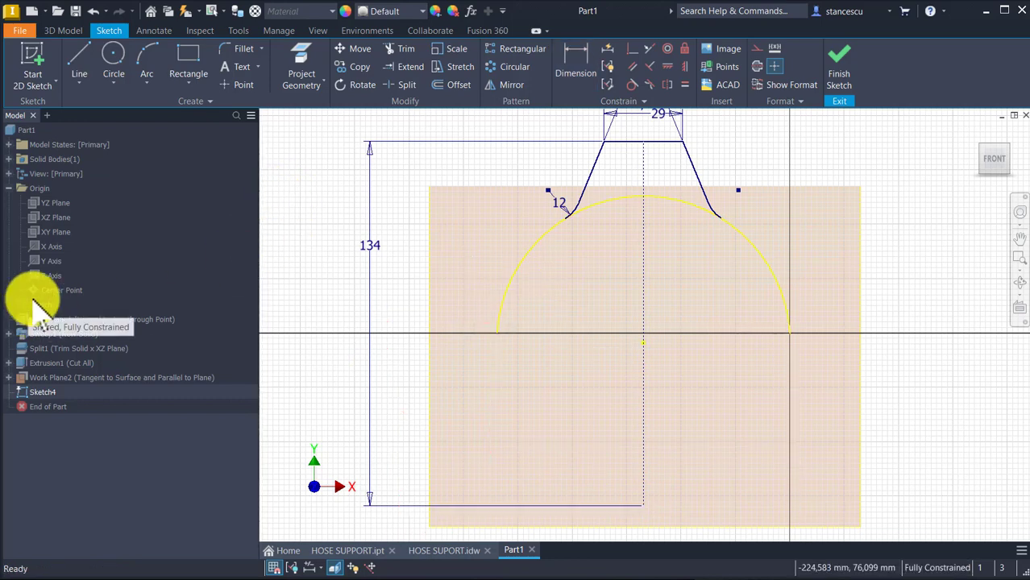
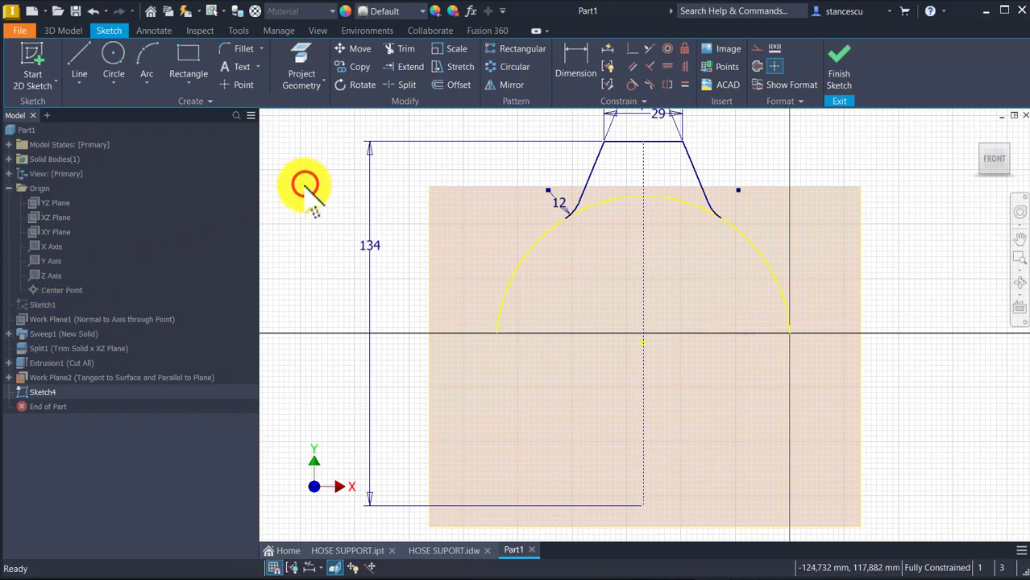
Finish the sketch and extrude the tab profile 1.5 mm, joined to the arch body.
click(842, 71)
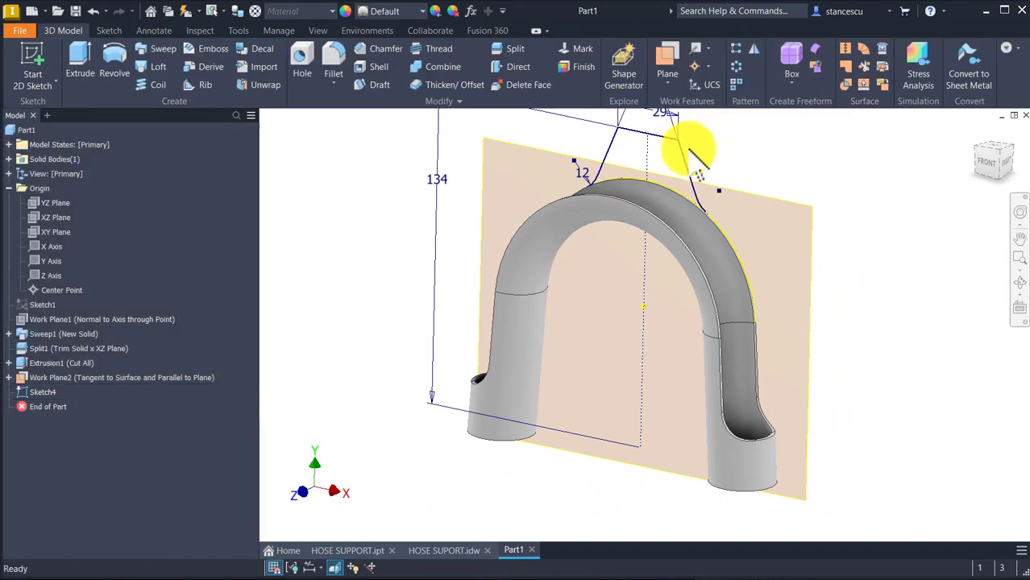
click(72, 56)
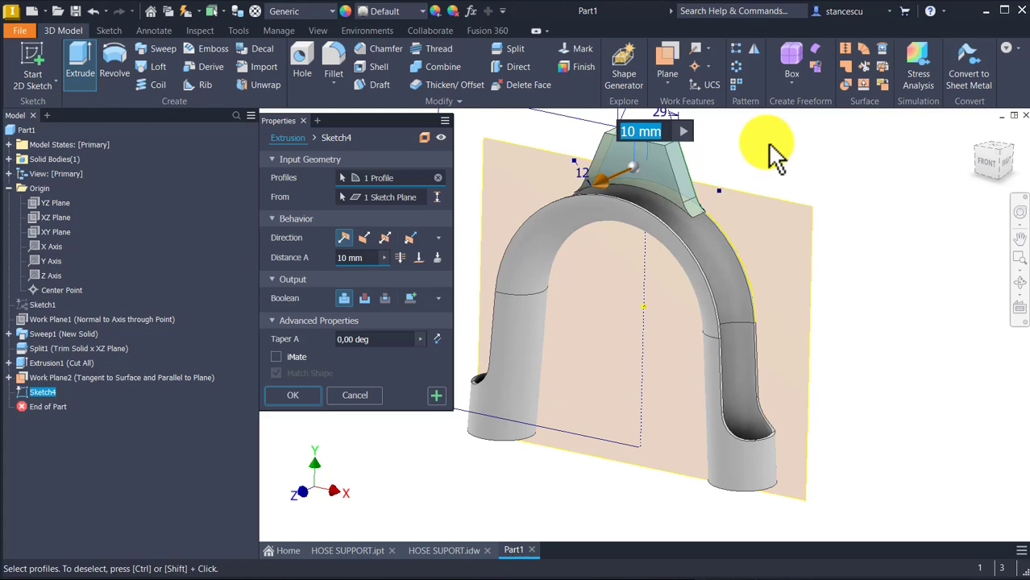
text(1,5)
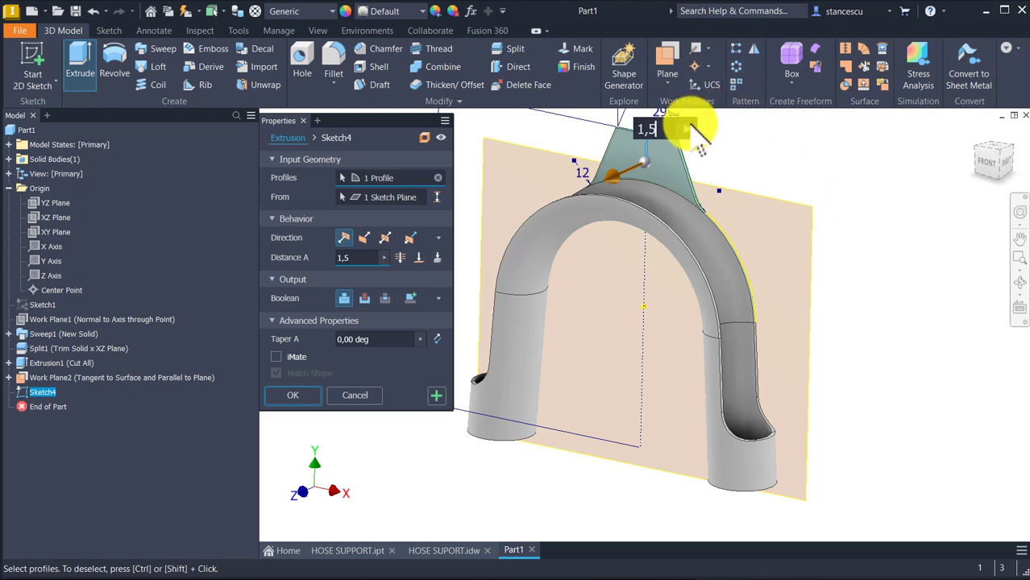
click(292, 395)
Hide Work Plane2, the plane tangent to the arch behind the tab.
scroll(649, 171, up, 3)
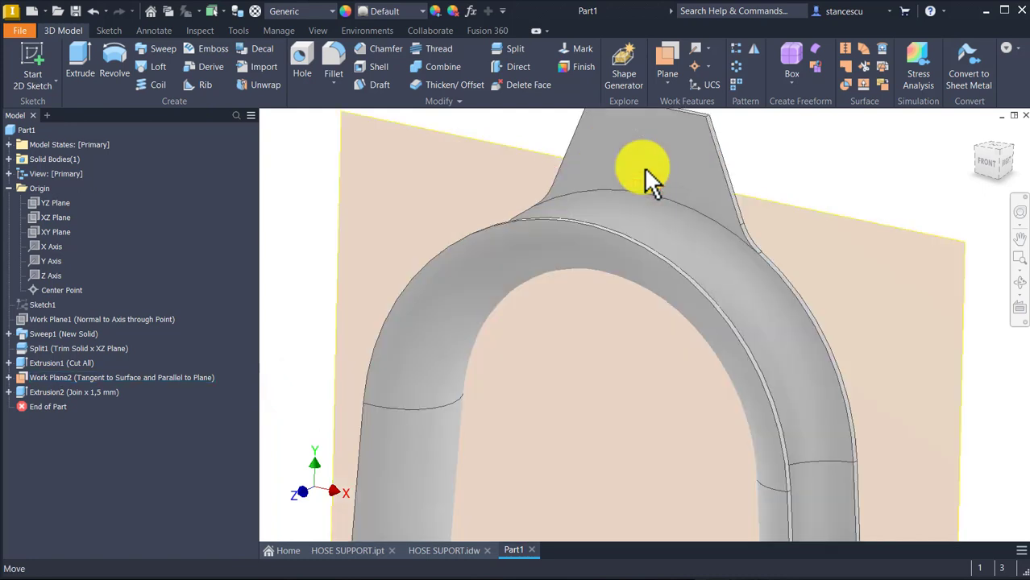
shift+middle_drag(800, 202, 831, 234)
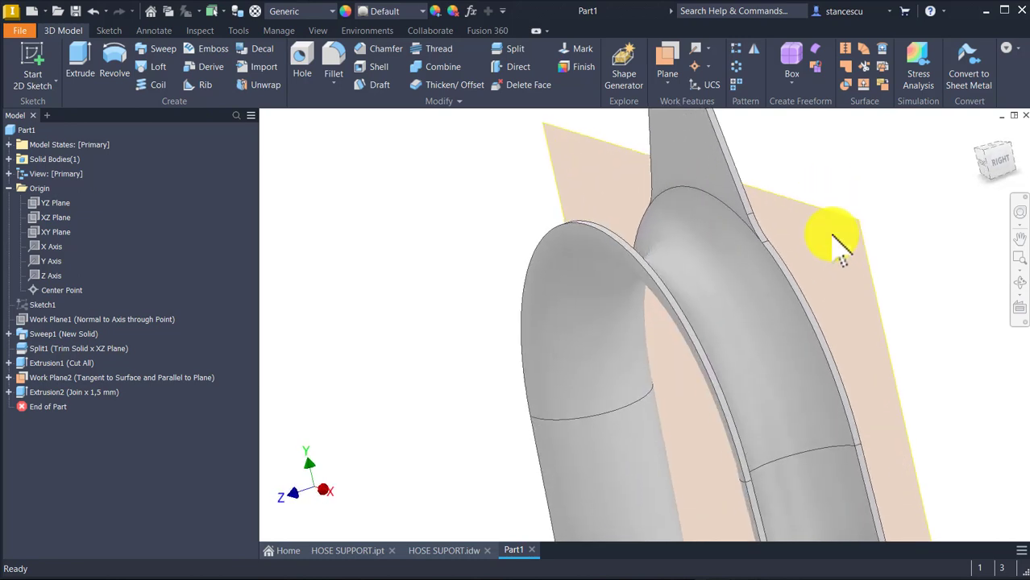
click(843, 225)
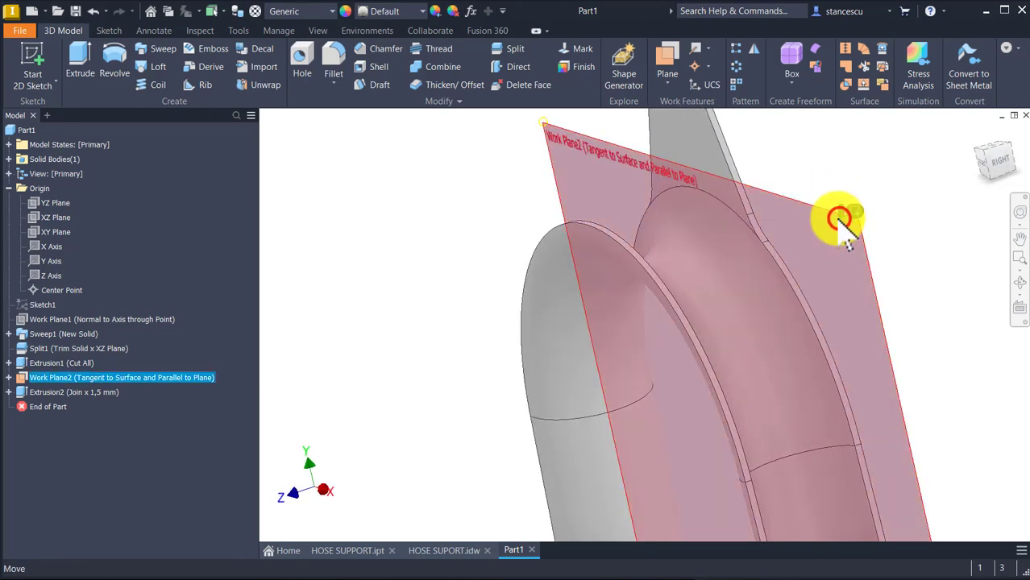
click(373, 223)
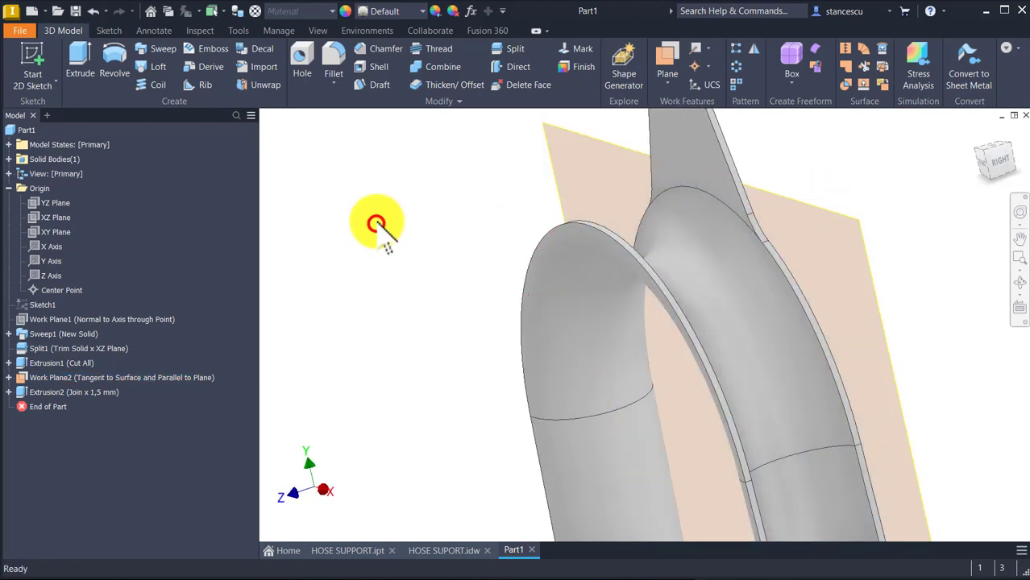
click(67, 378)
right_click(70, 379)
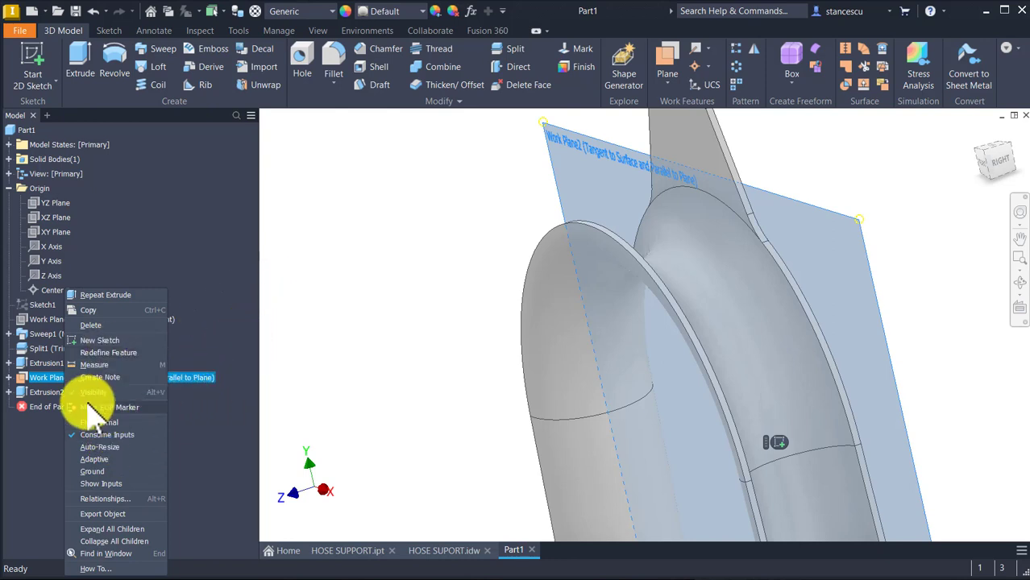
click(97, 393)
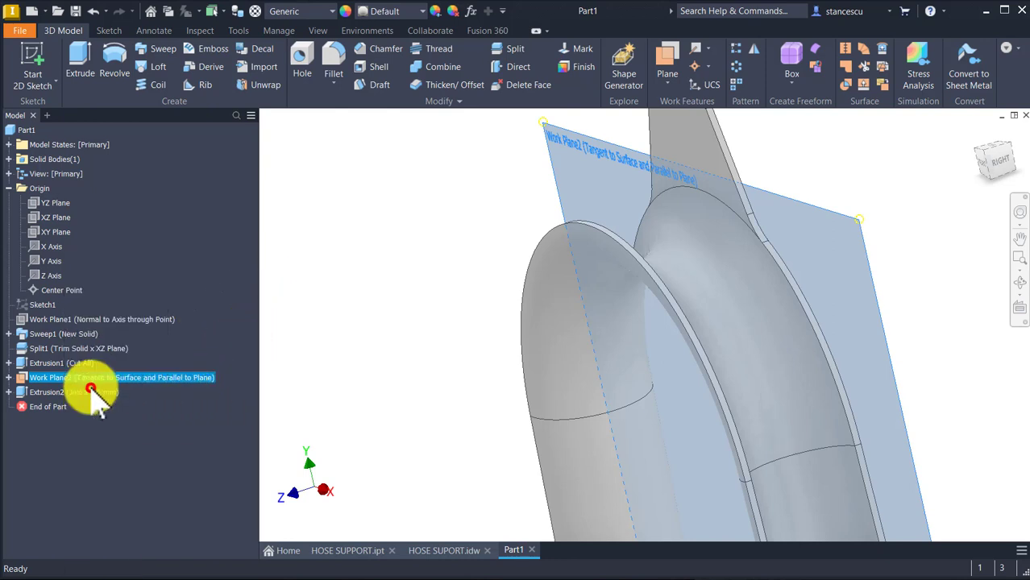
Round the two upper corner edges of the mounting tab with a 6 mm fillet.
click(87, 392)
scroll(803, 178, up, 3)
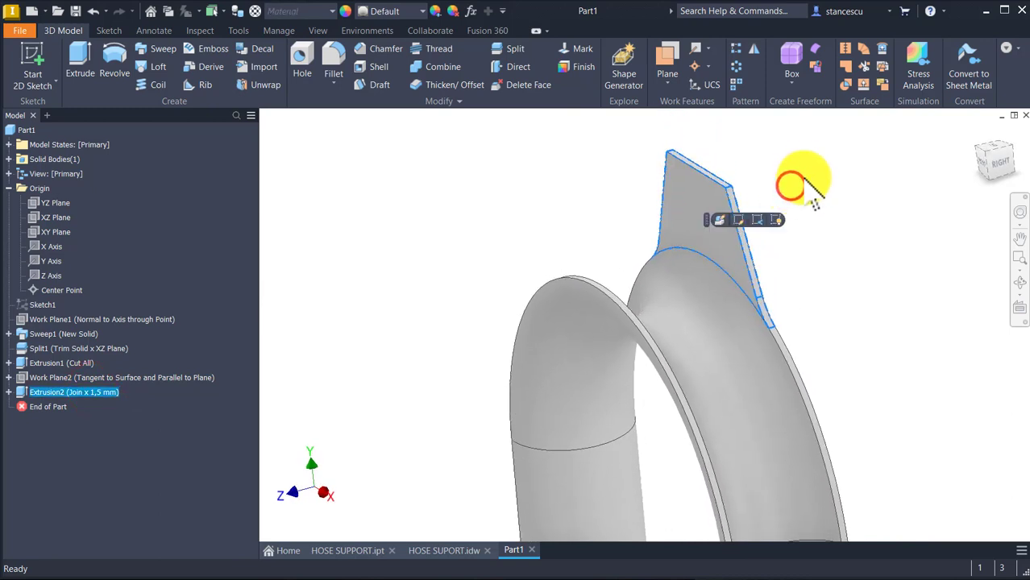
click(930, 238)
scroll(750, 173, up, 3)
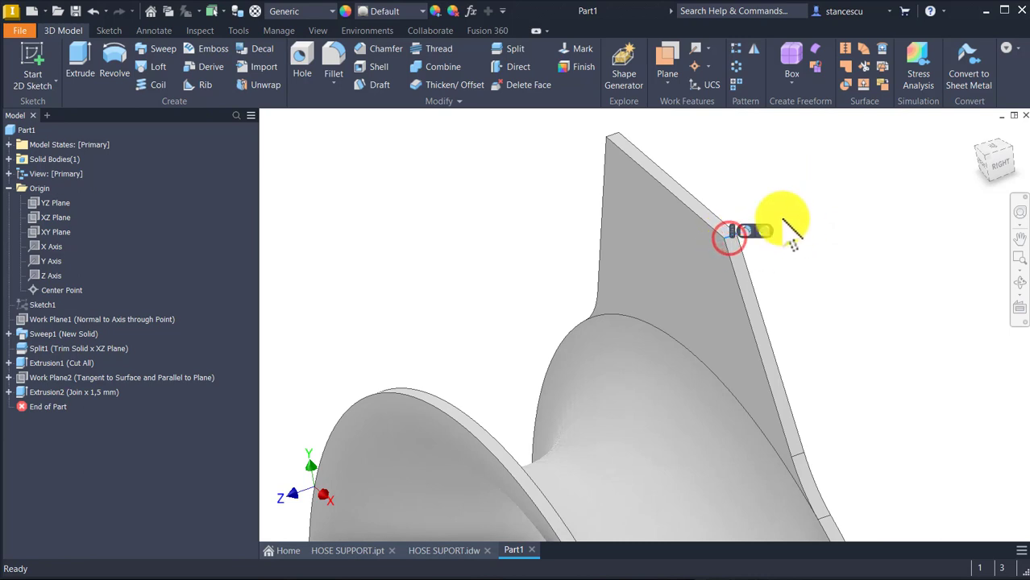
click(748, 231)
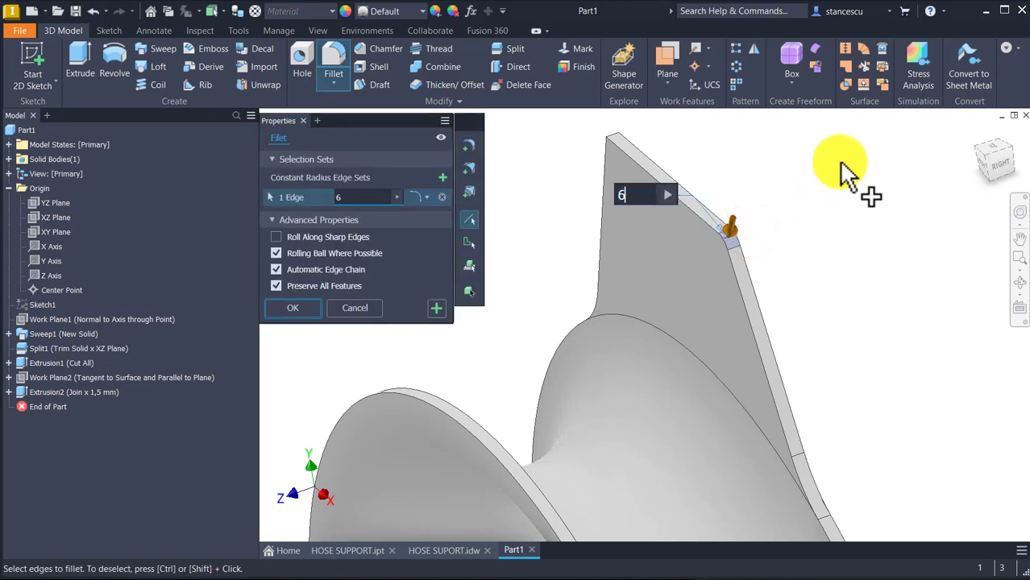
click(611, 135)
click(279, 310)
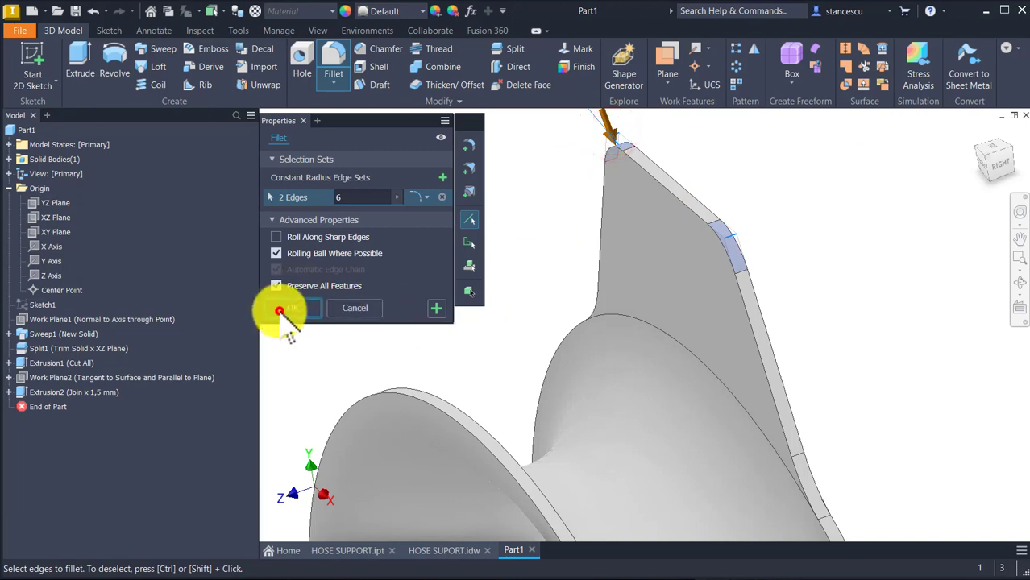
Check the tab's hole dimensions in the HOSE SUPORT.idw drawing and start a new sketch on the tab's front face in Part1.
key(F6)
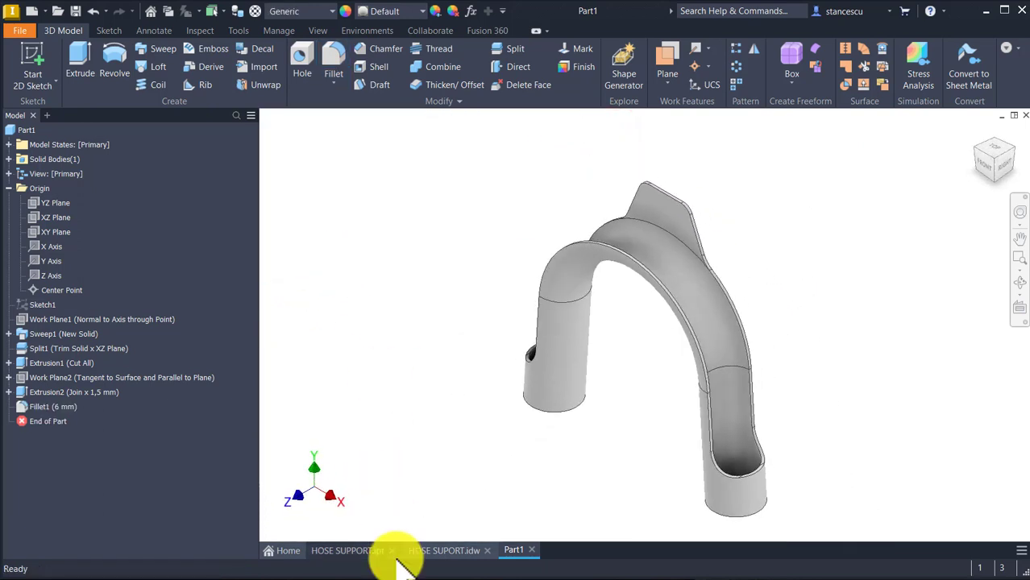
click(461, 552)
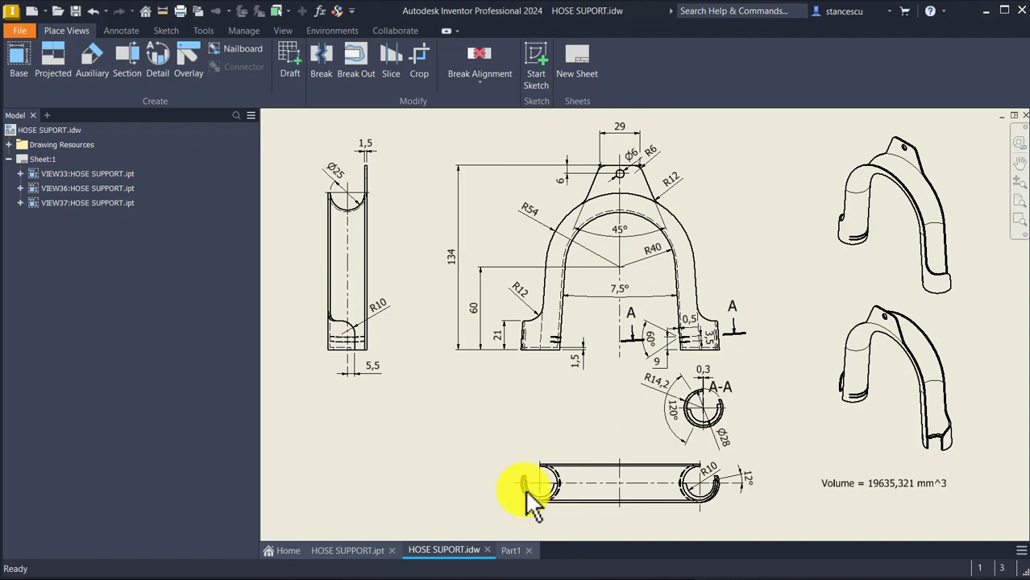
click(505, 551)
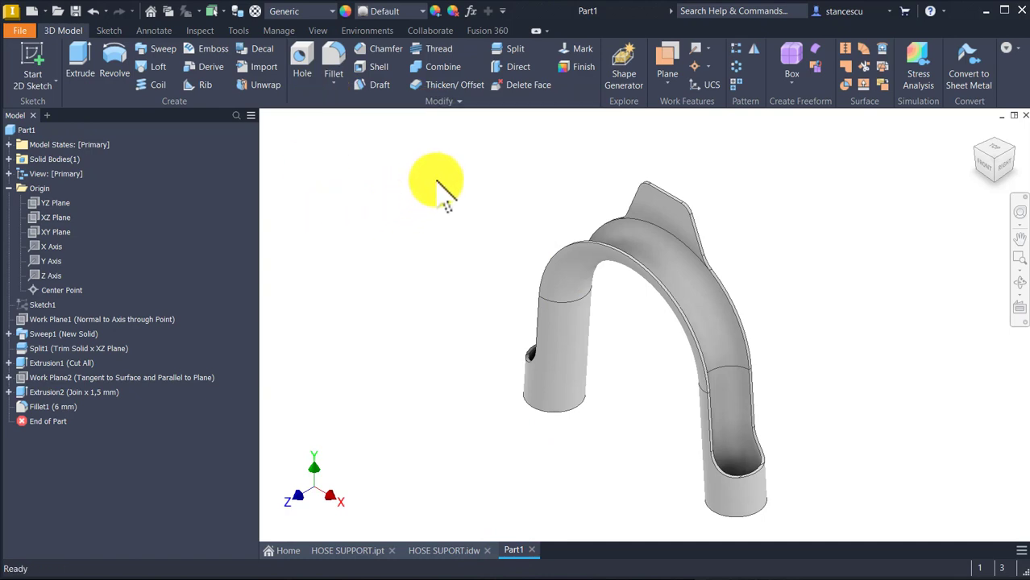
click(681, 229)
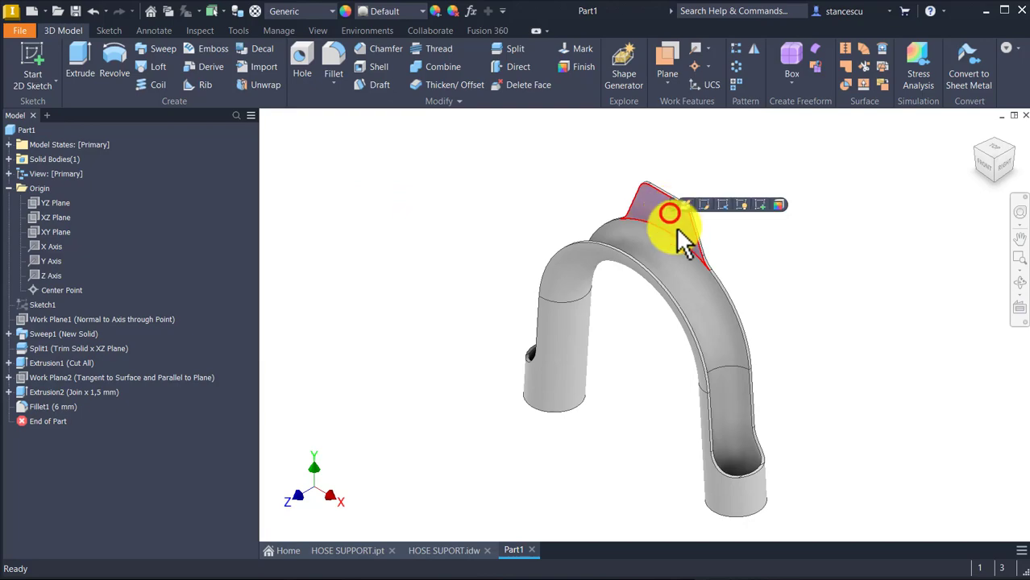
click(760, 207)
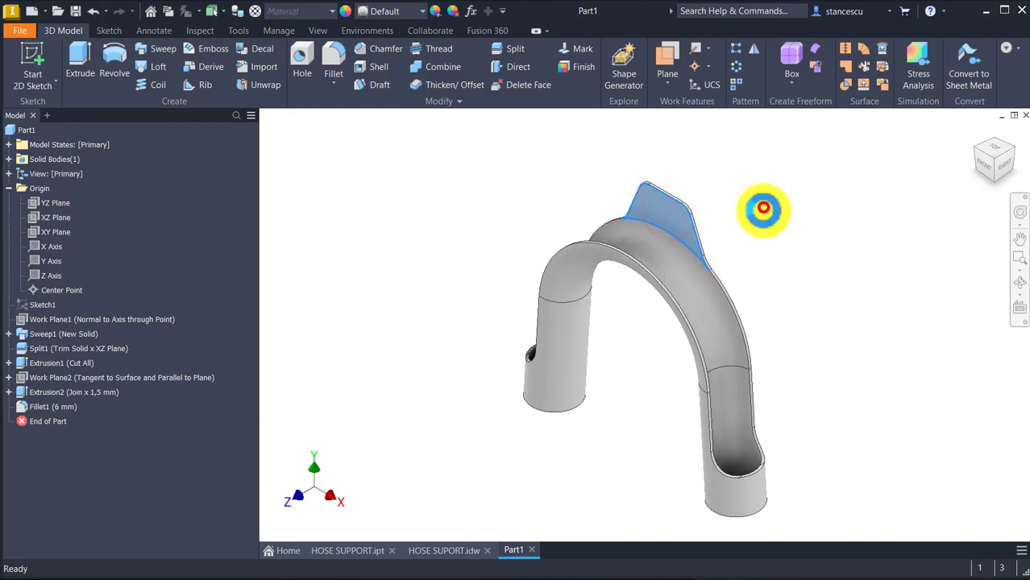
key(Home)
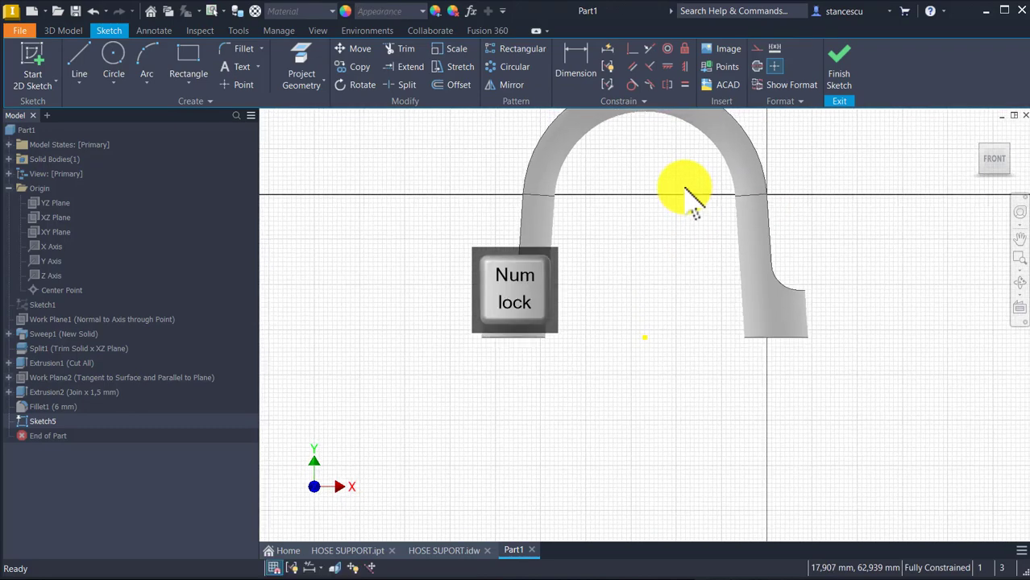
Place a sketch point inside the tab near its upper edge and project the tab's top edge into the sketch.
click(235, 85)
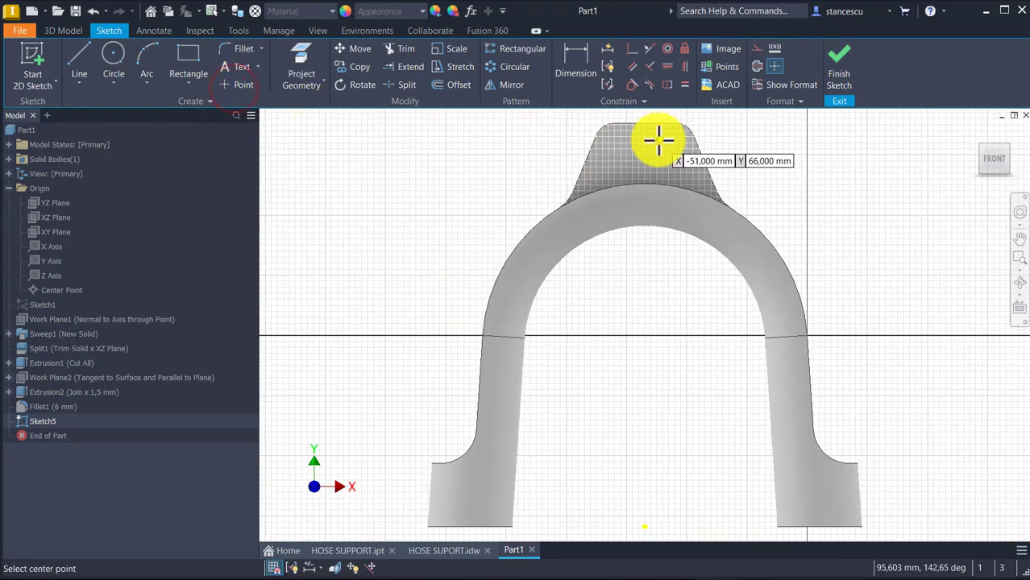
click(576, 58)
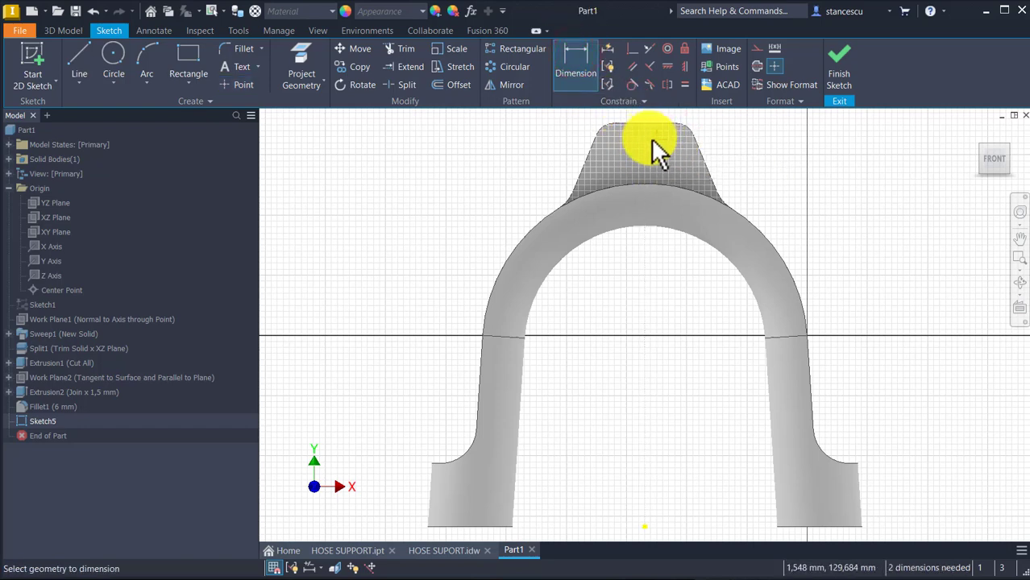
click(651, 134)
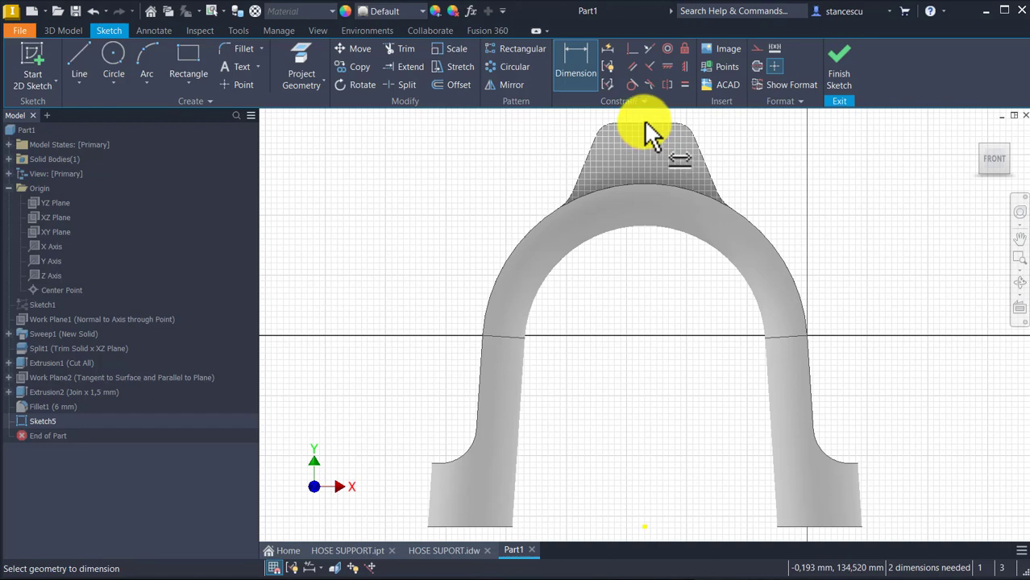
click(297, 58)
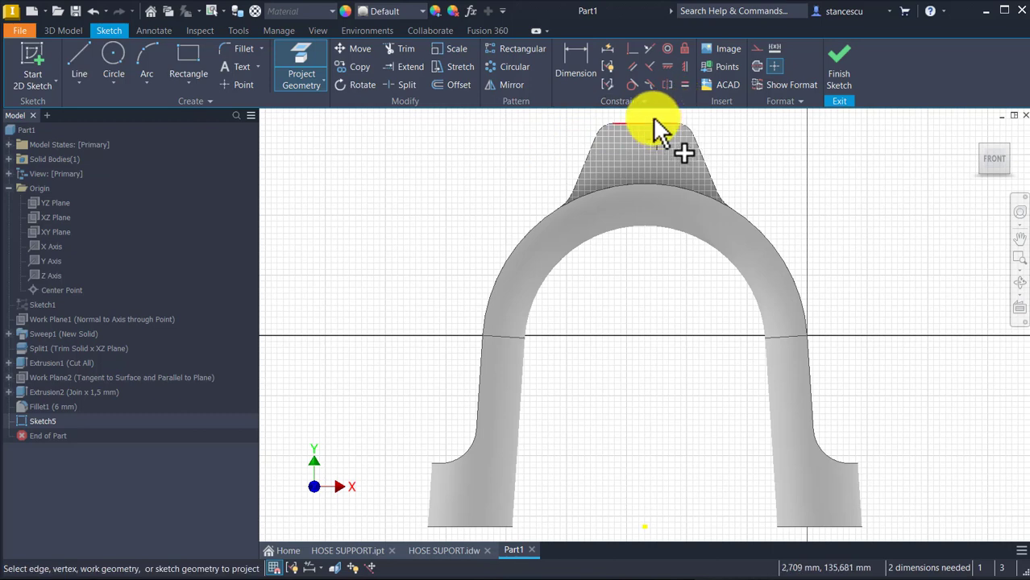
click(647, 126)
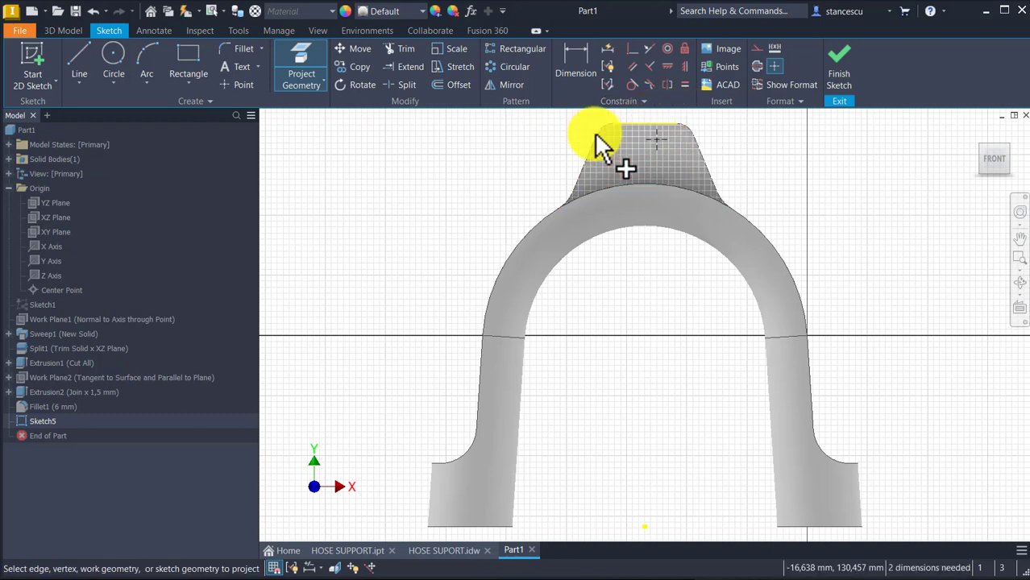
key(Escape)
Dimension the sketch point 6 mm below the tab's projected top edge.
click(587, 58)
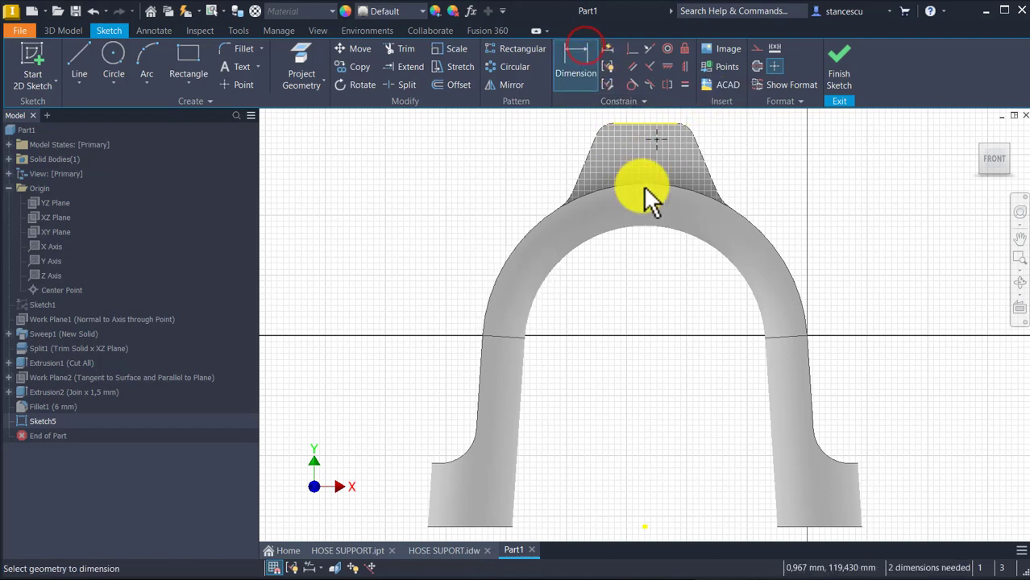
click(654, 133)
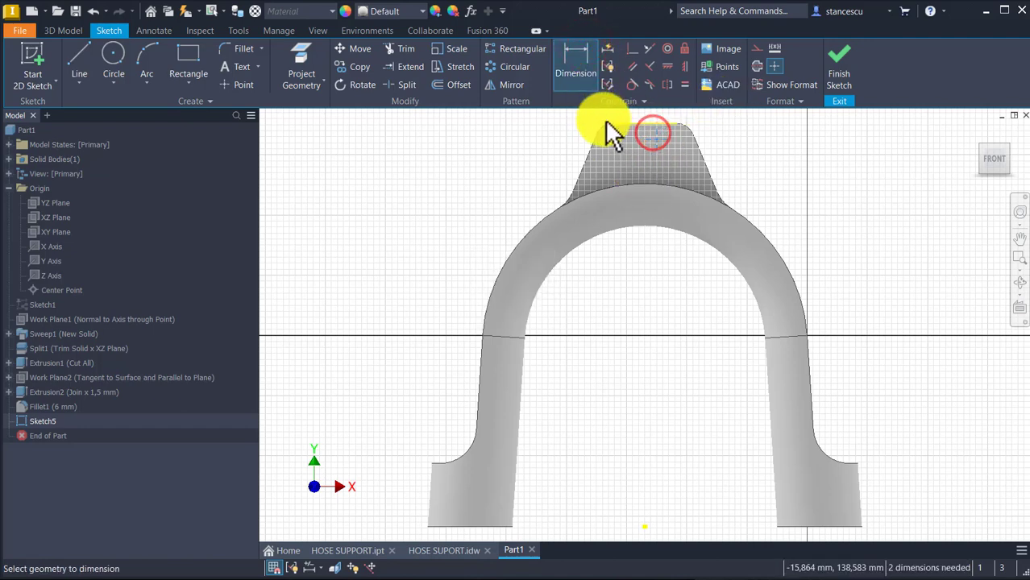
click(632, 120)
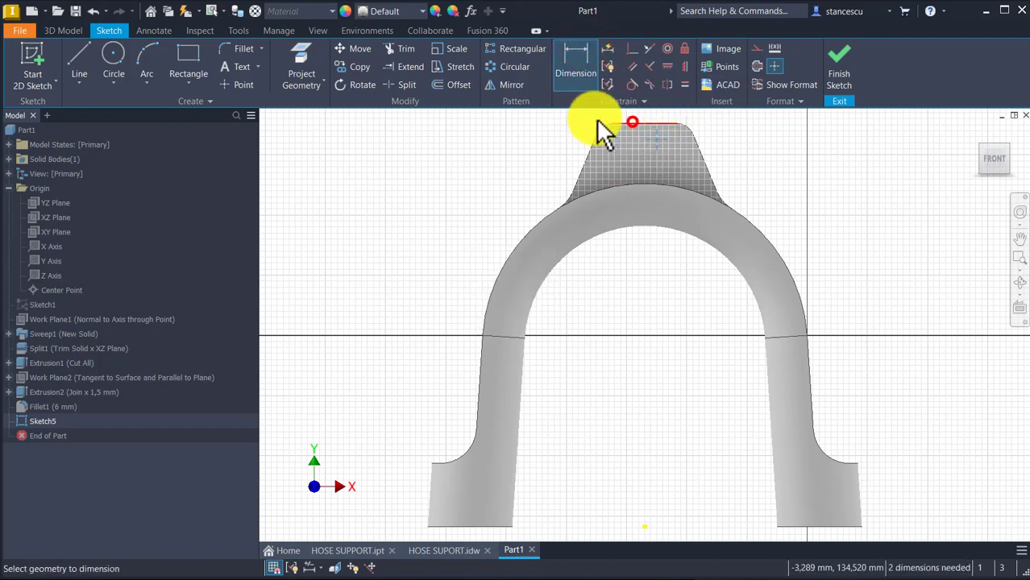
click(521, 143)
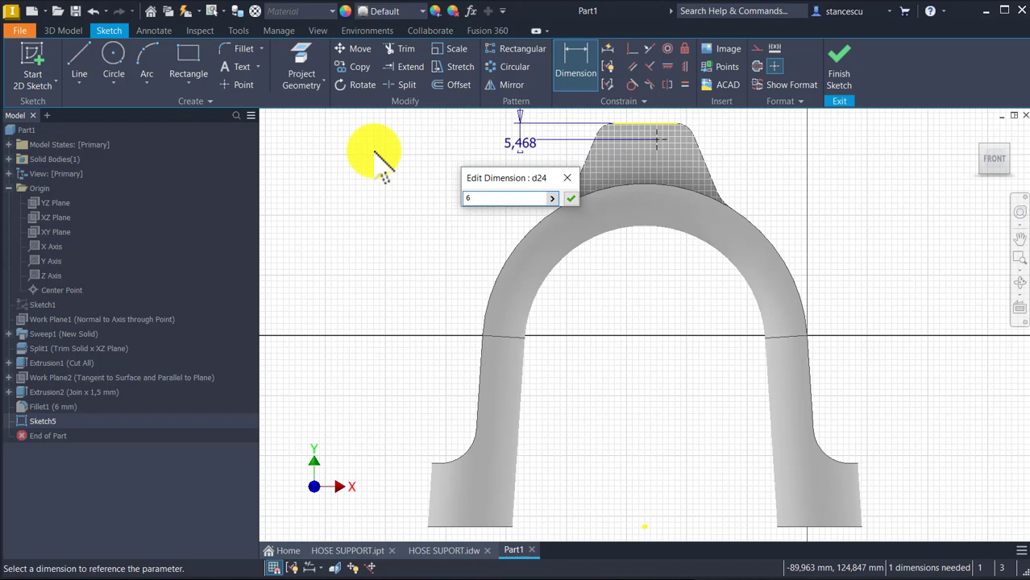
key(Return)
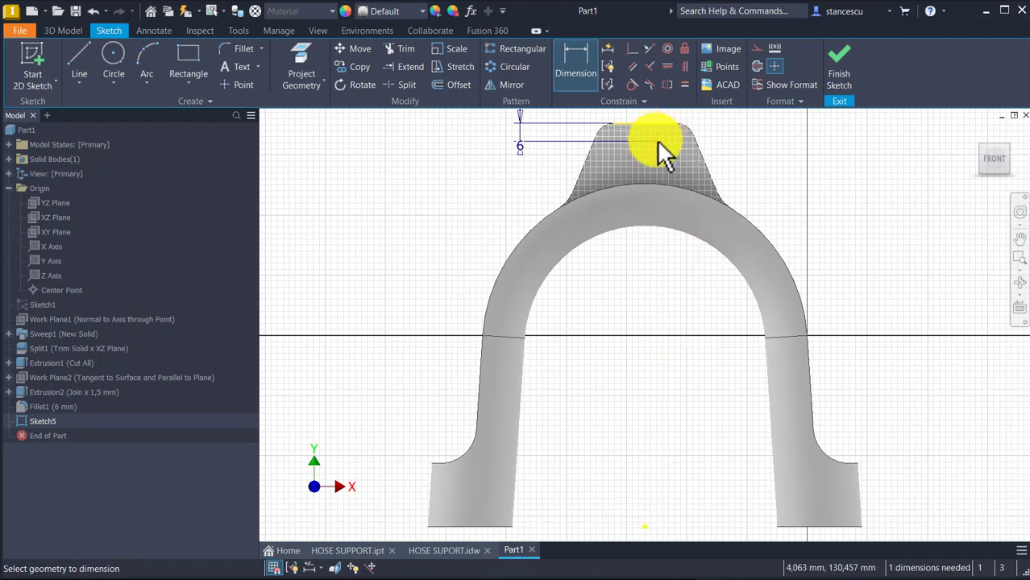
Constrain the sketch point to align vertically with the projected origin point between the arch's legs.
click(657, 143)
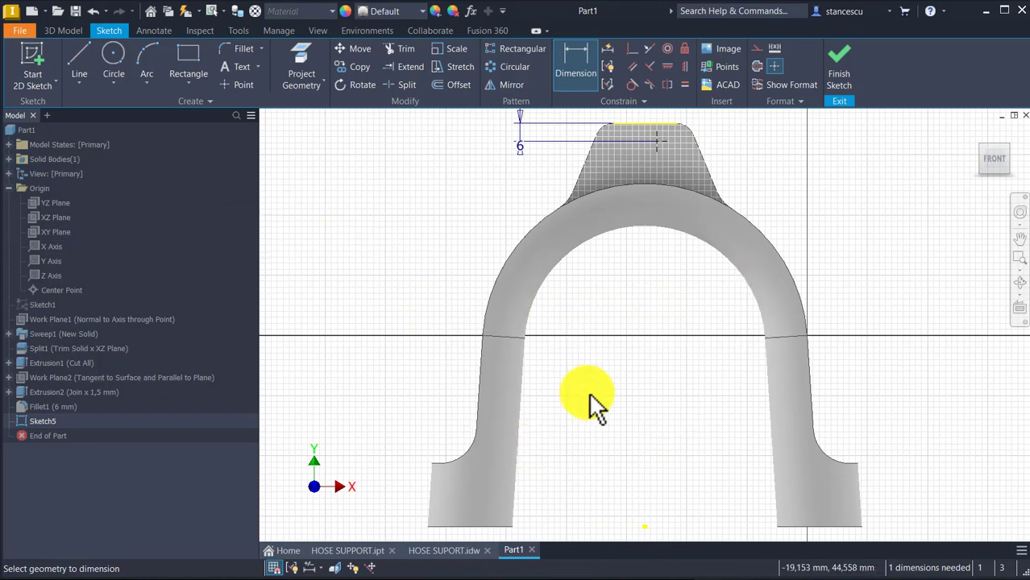
scroll(589, 397, down, 3)
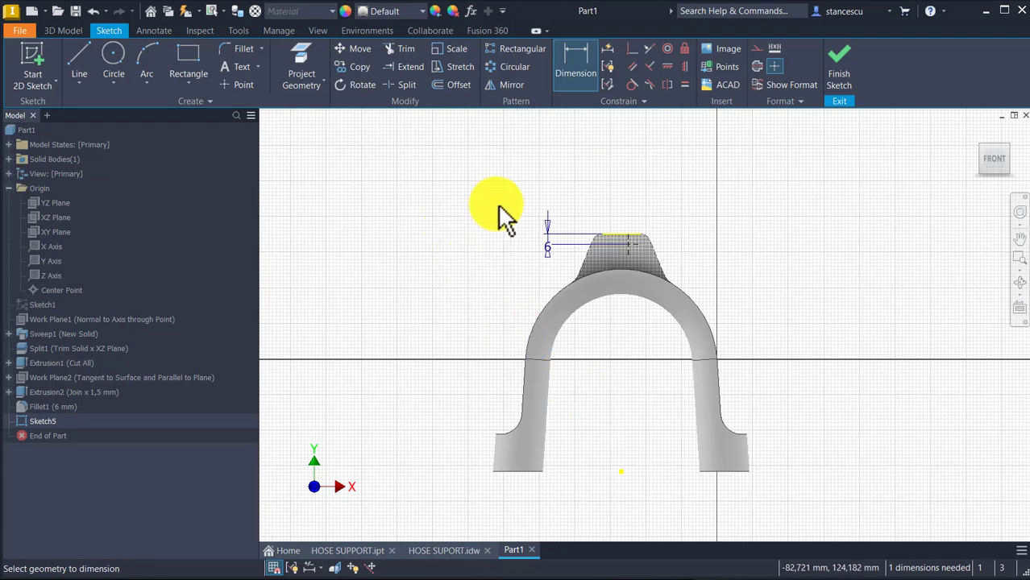
click(686, 65)
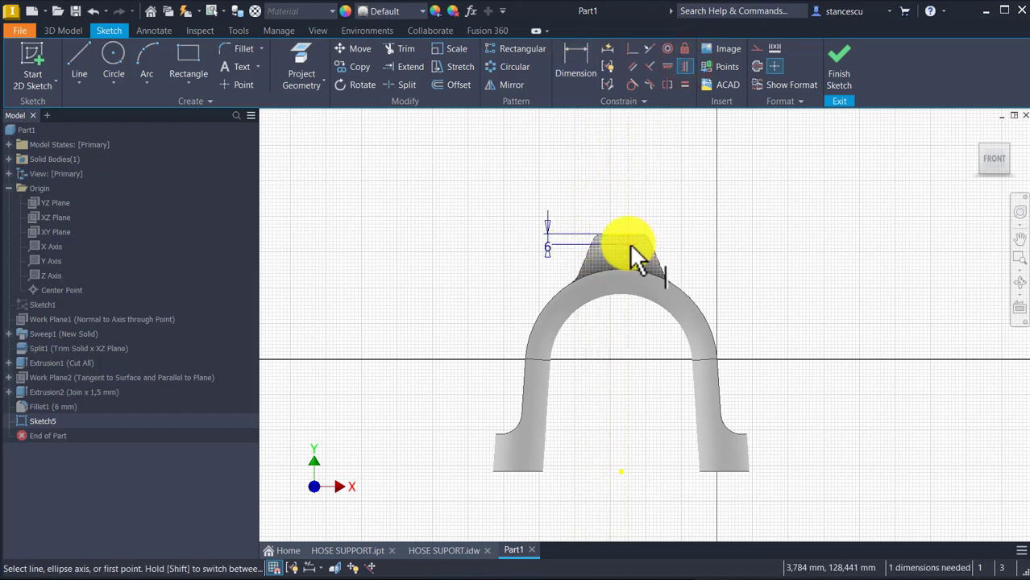
click(629, 241)
click(547, 245)
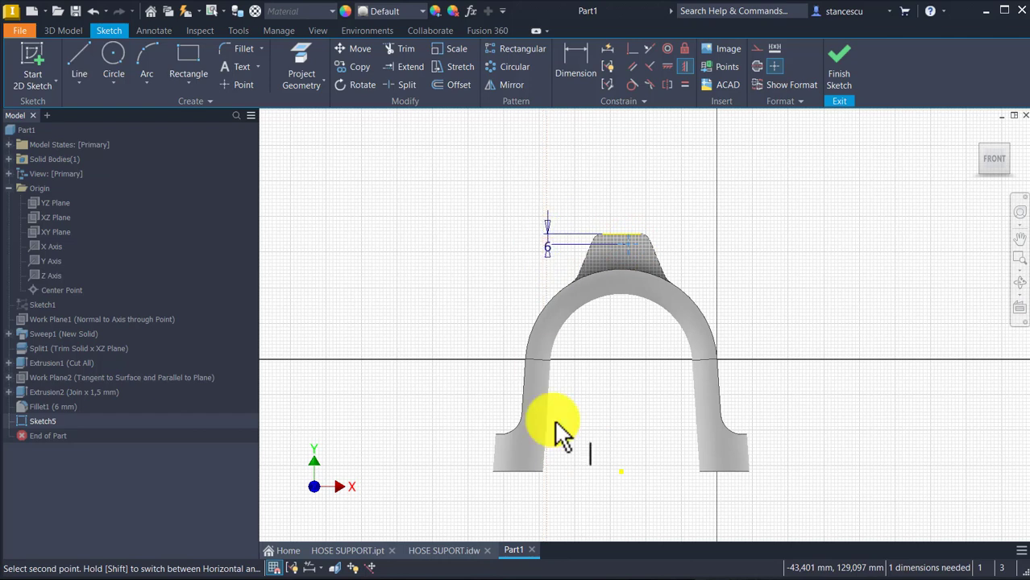
click(618, 473)
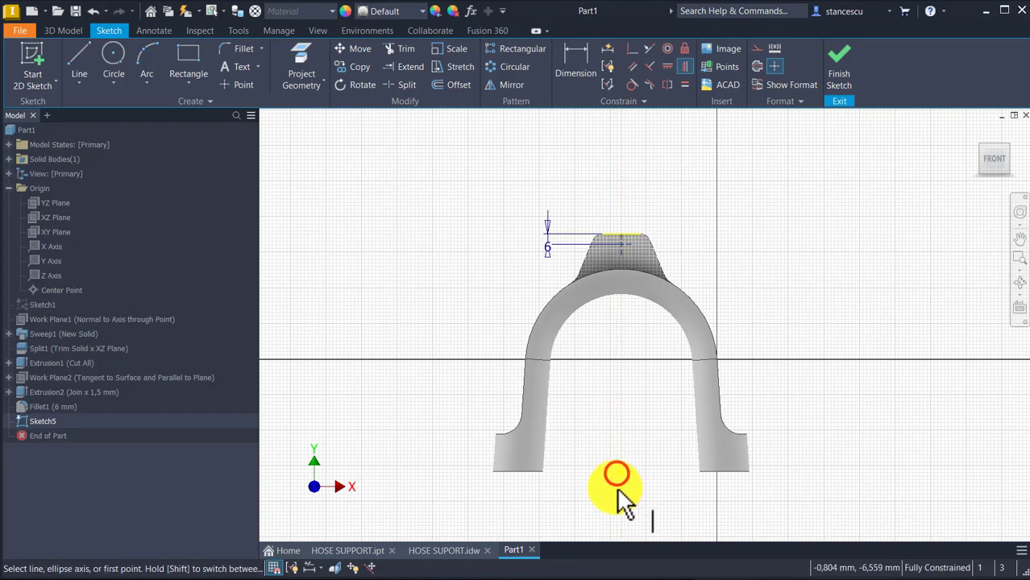
Finish the sketch and create a simple 6 mm through-all hole at the tab's sketch point.
click(851, 62)
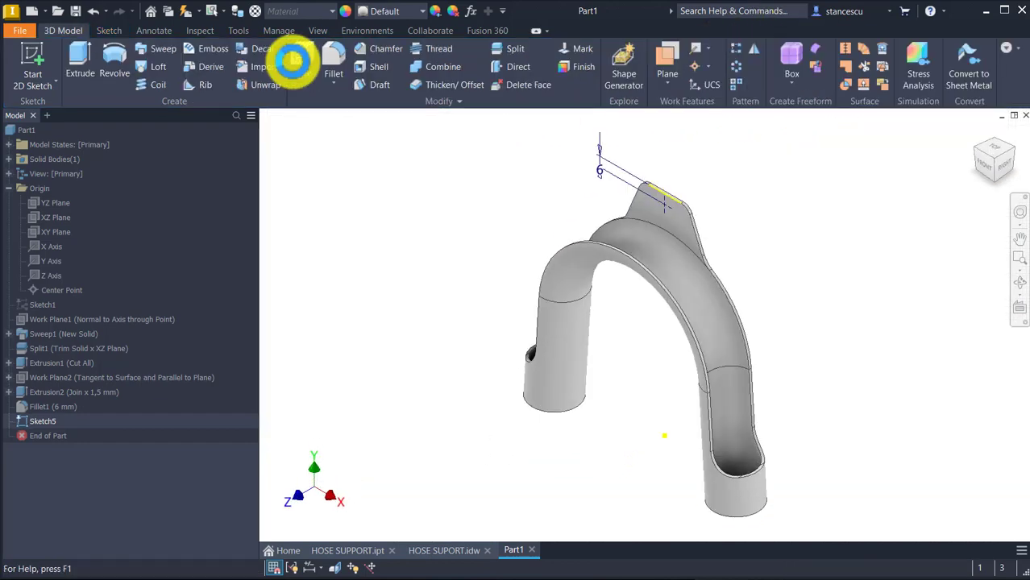
click(297, 62)
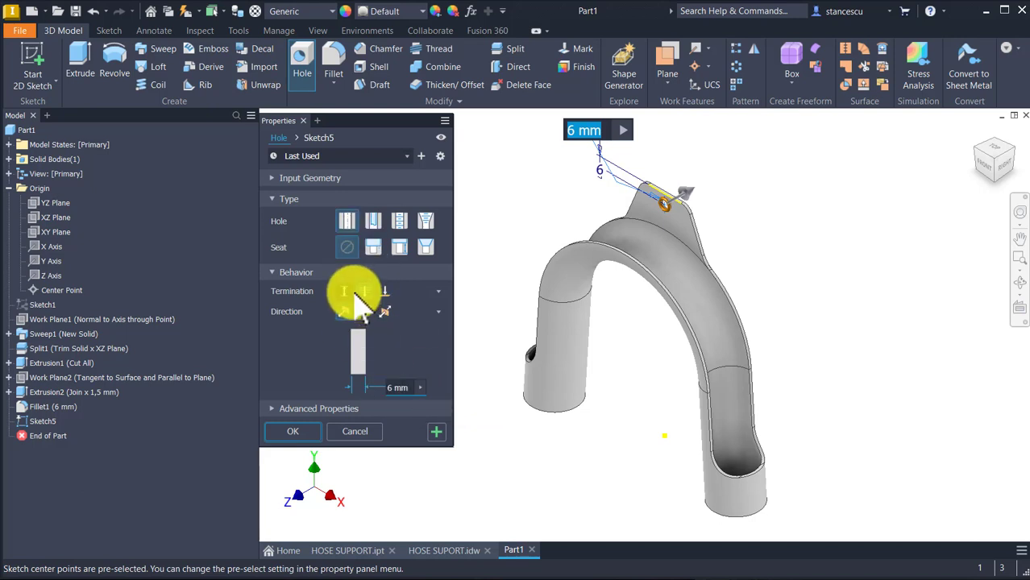
click(294, 431)
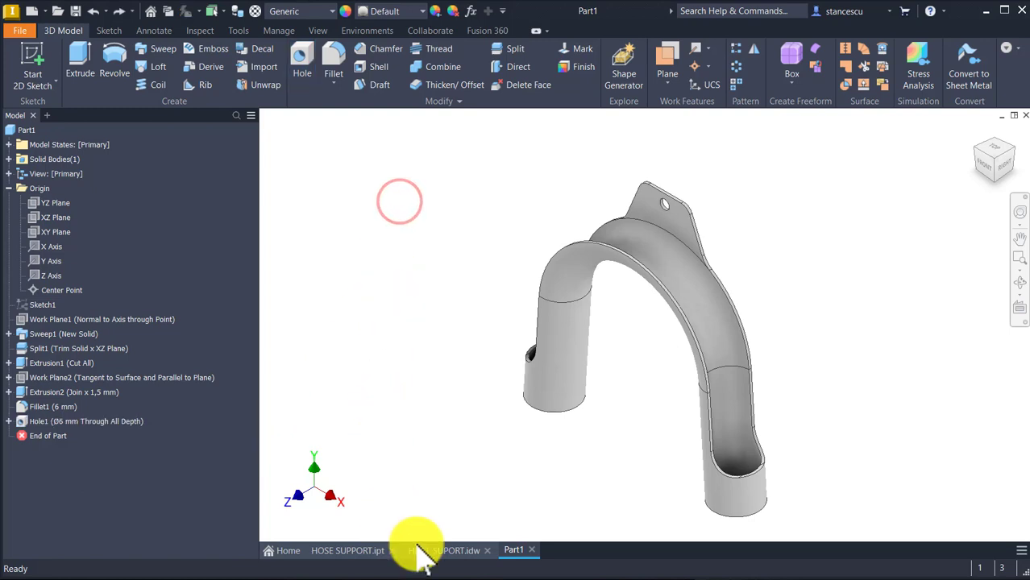
Examine the leg-end dimensions, section A-A and the lower view in the HOSE SUPORT.idw drawing.
click(447, 550)
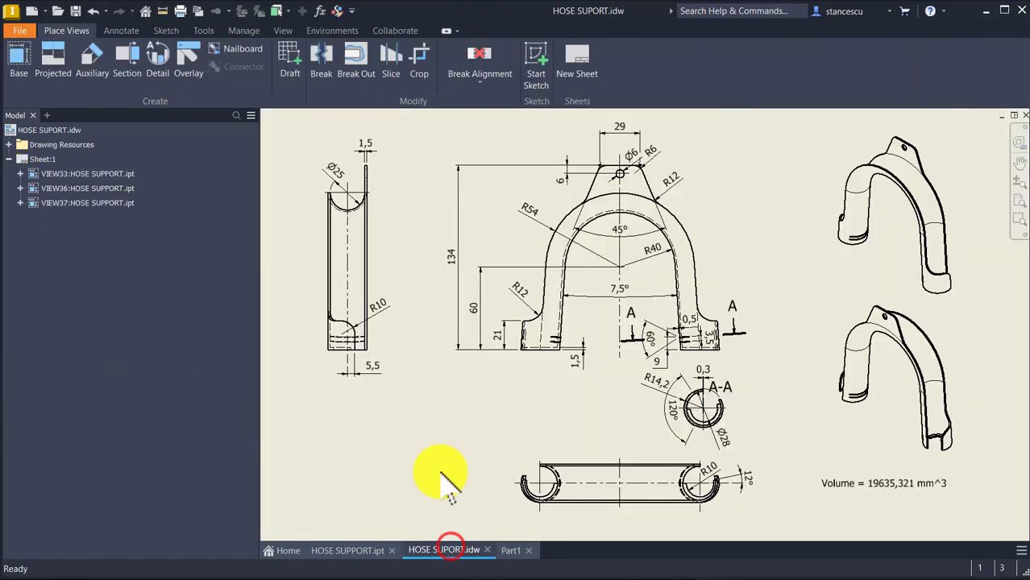
click(376, 364)
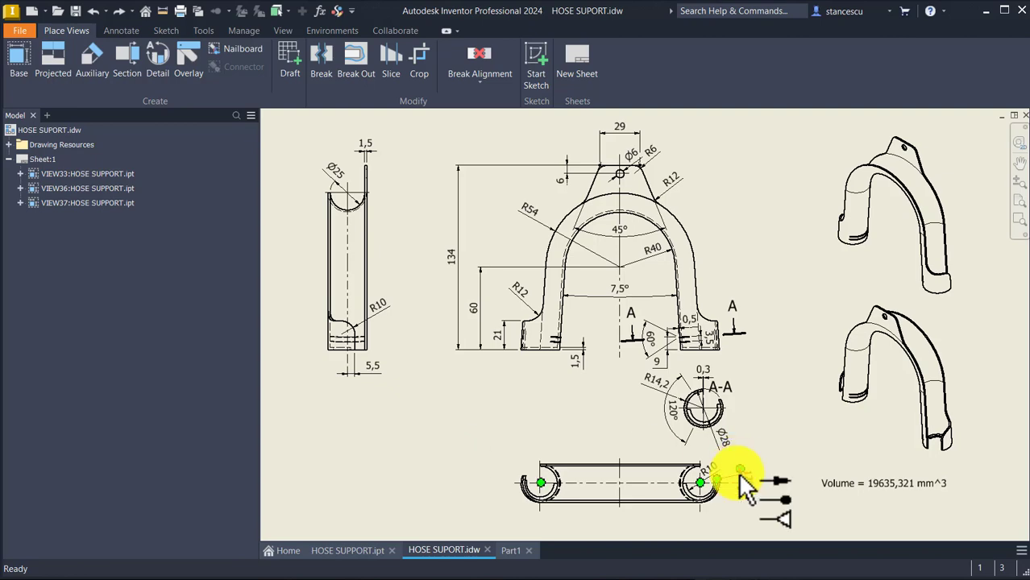
scroll(738, 474, up, 3)
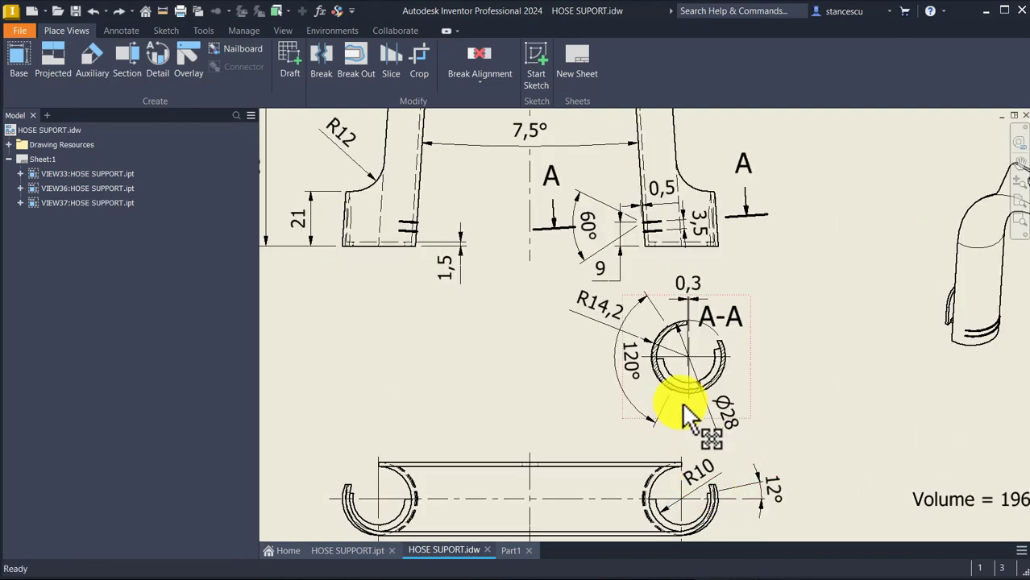
mouse_move(683, 415)
middle_down()
mouse_move(605, 276)
mouse_move(592, 395)
middle_up()
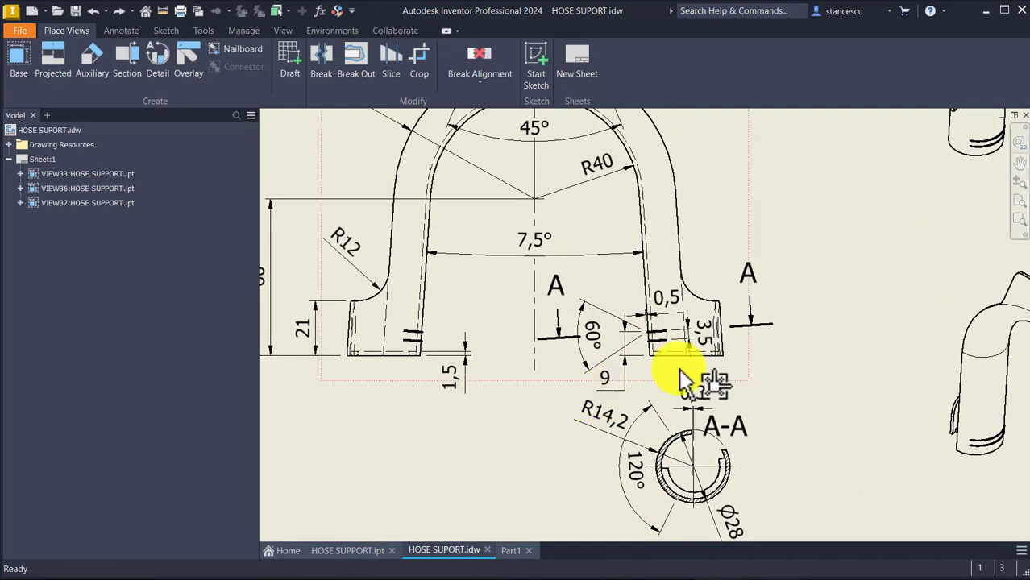
scroll(794, 345, down, 2)
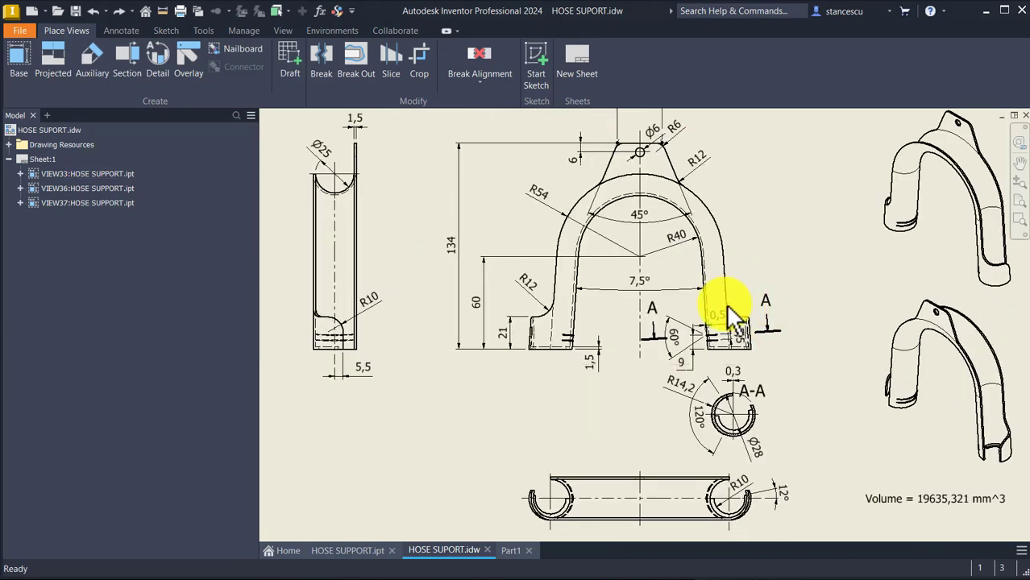
Examine the lower leg ends, their side cutouts and grip ribs on the finished HOSE SUPPORT.ipt model.
click(352, 550)
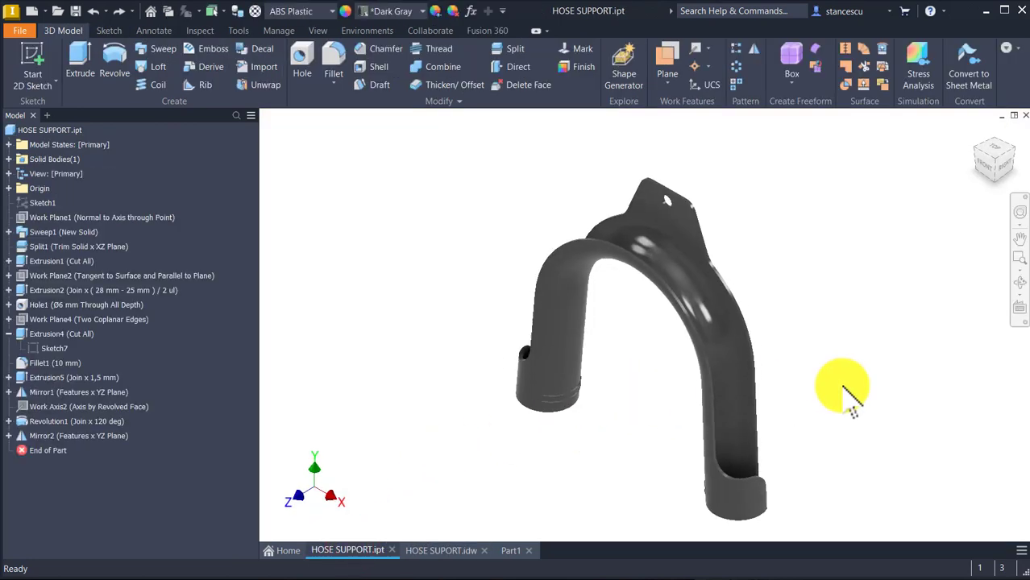
scroll(848, 403, up, 2)
scroll(830, 397, up, 1)
shift+middle_drag(784, 444, 795, 415)
scroll(758, 382, up, 2)
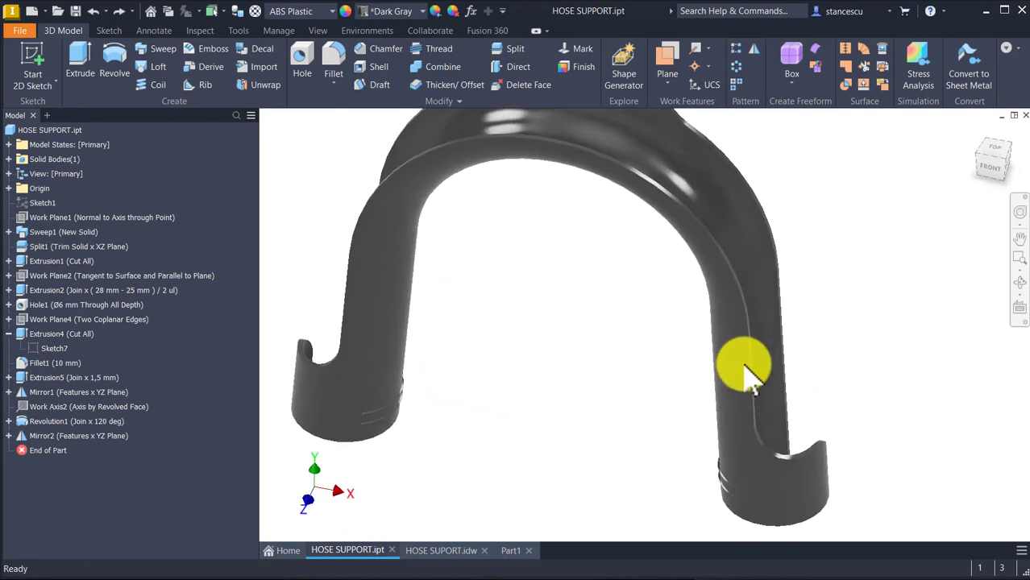
shift+middle_drag(742, 366, 736, 328)
shift+middle_drag(740, 349, 739, 354)
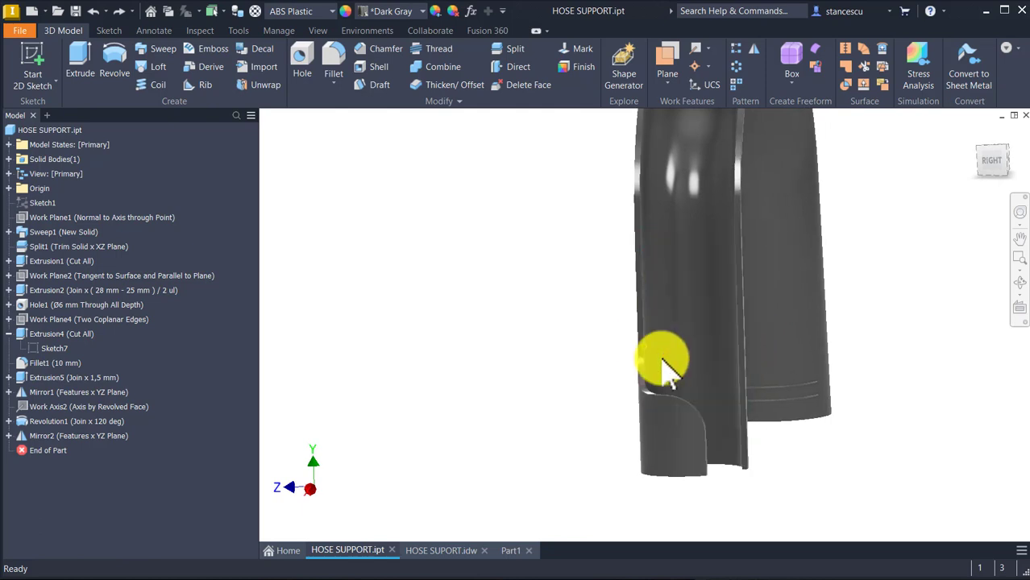
shift+middle_drag(662, 373, 757, 396)
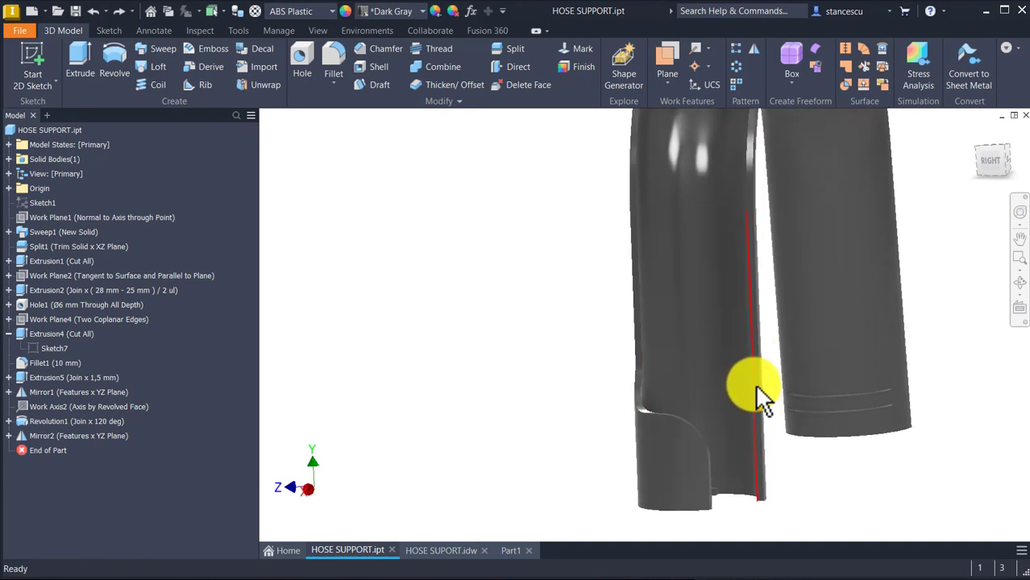
shift+middle_drag(761, 399, 530, 354)
key(F6)
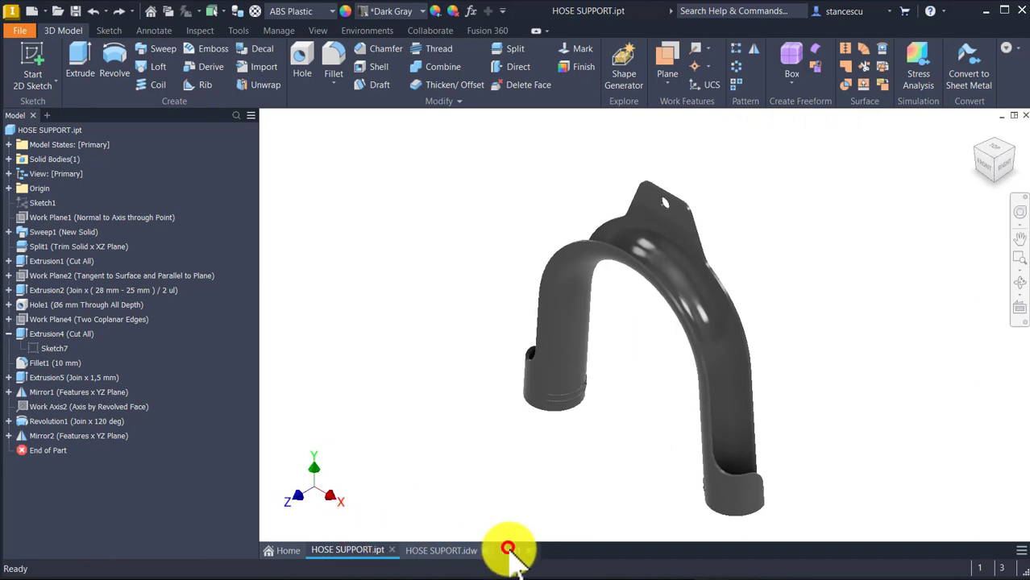
Switch back to Part1 and start a new sketch on the narrow flat rim face of the right leg's rear edge.
click(509, 550)
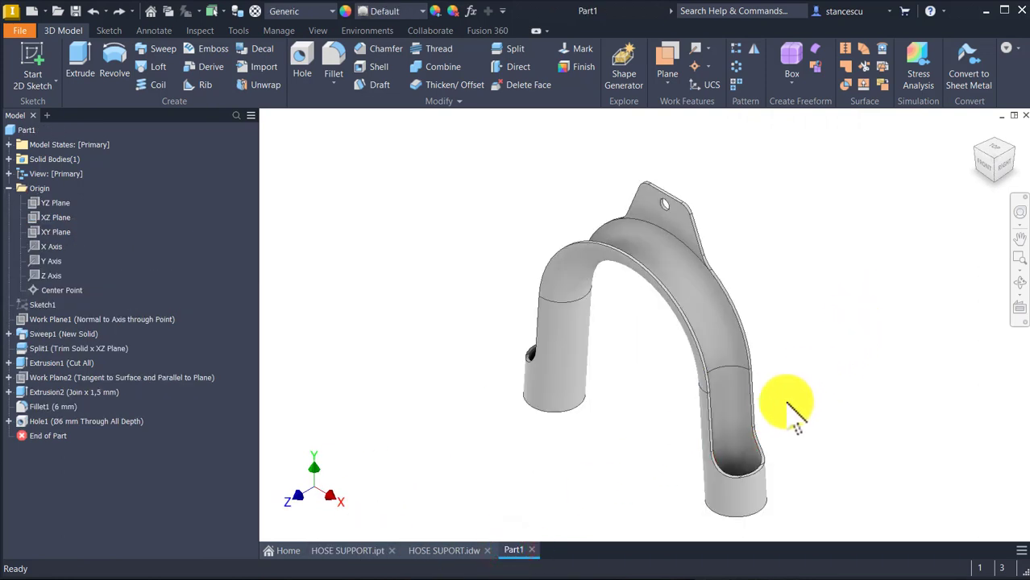
scroll(794, 407, up, 5)
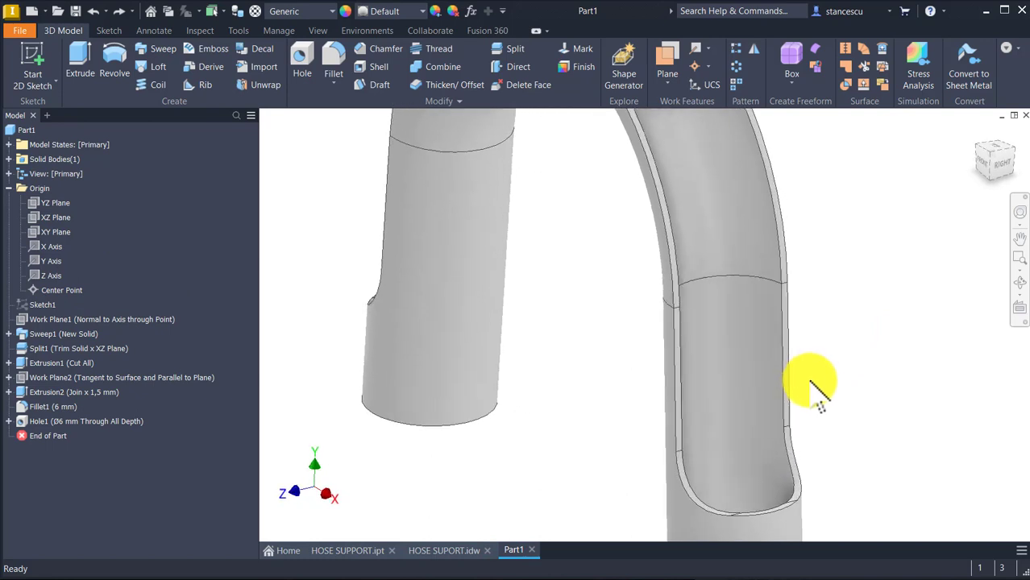
scroll(796, 394, up, 2)
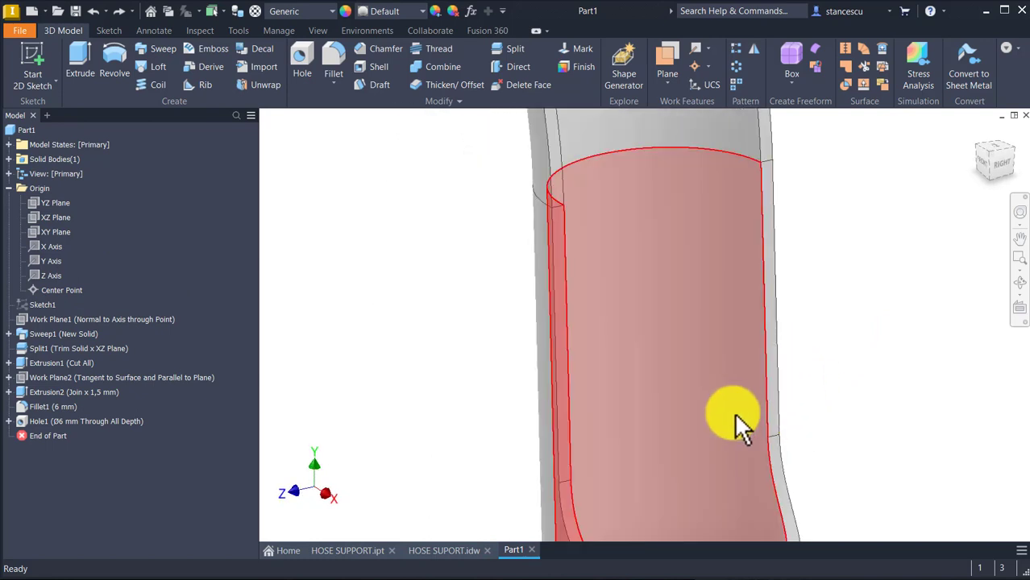
scroll(776, 379, up, 2)
click(772, 390)
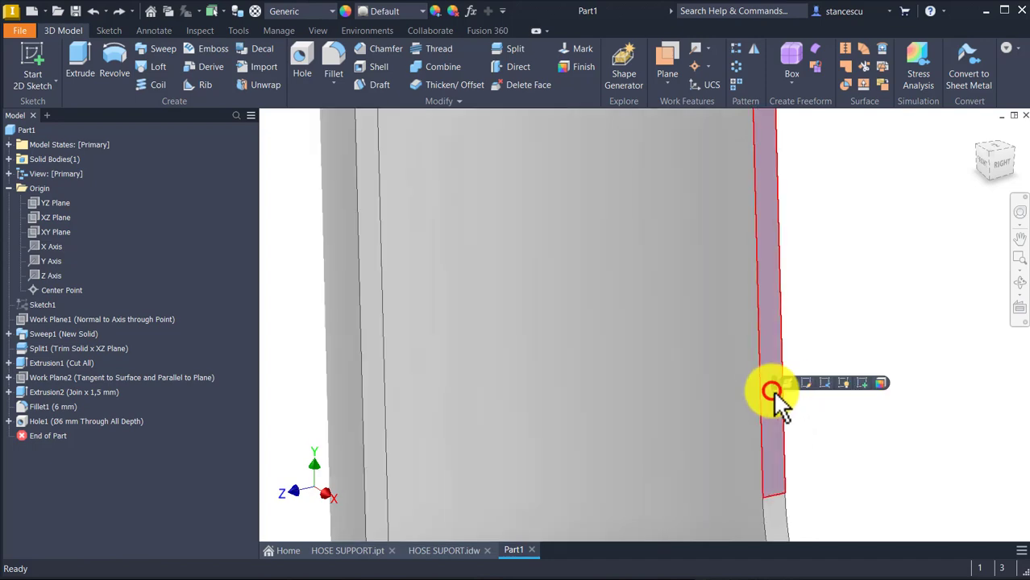
click(862, 382)
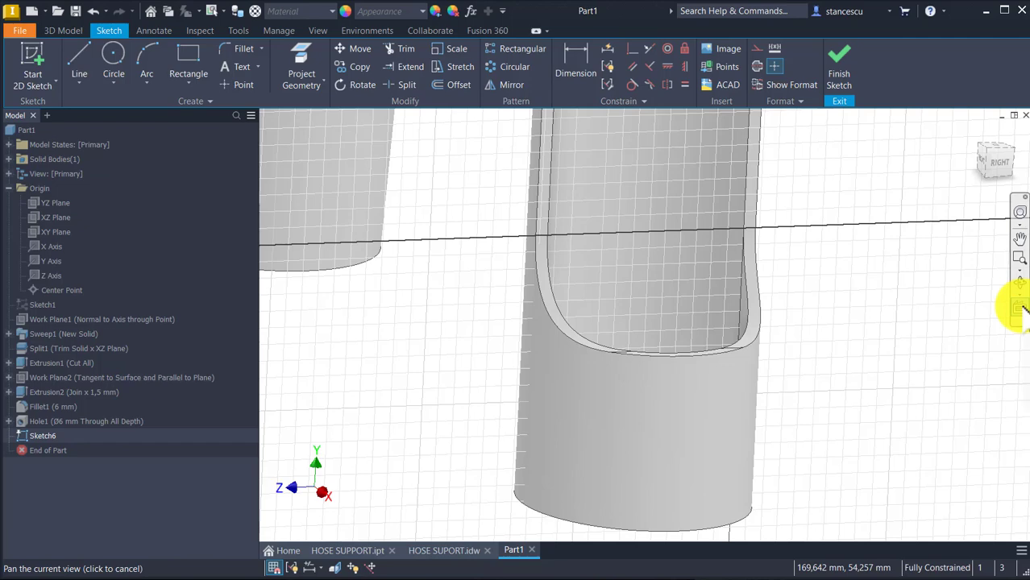
click(1020, 309)
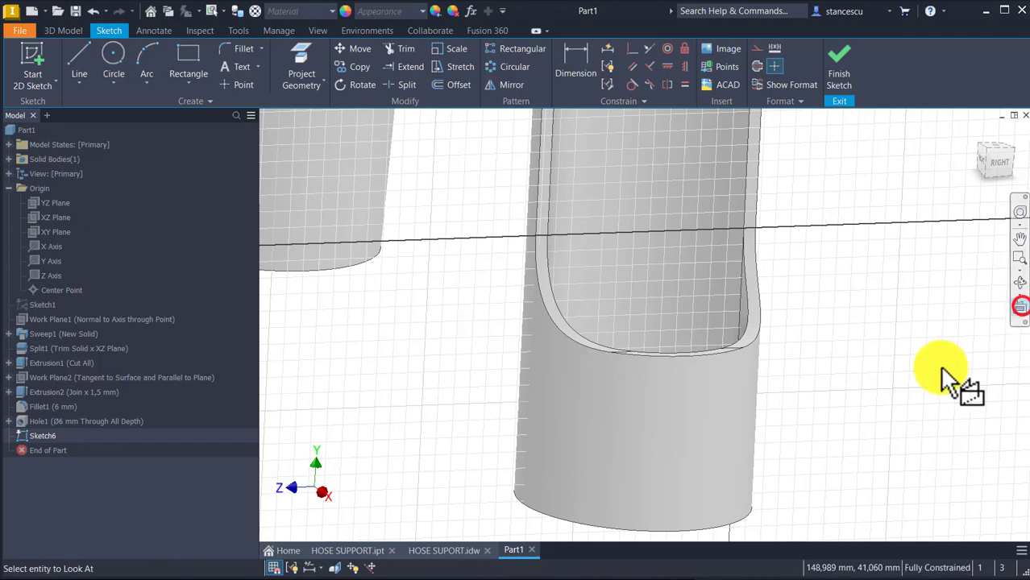
click(749, 182)
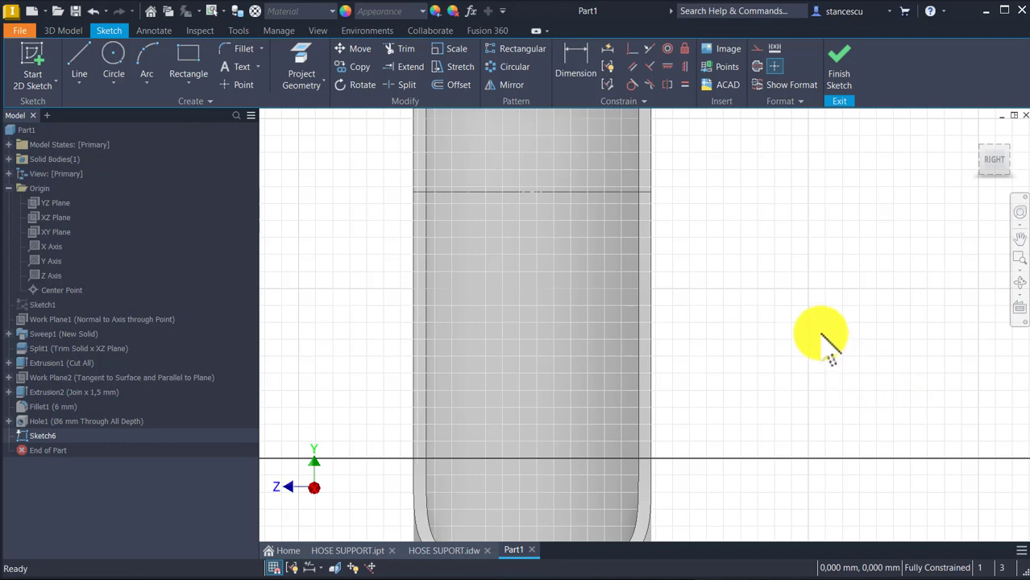
middle_drag(815, 345, 844, 248)
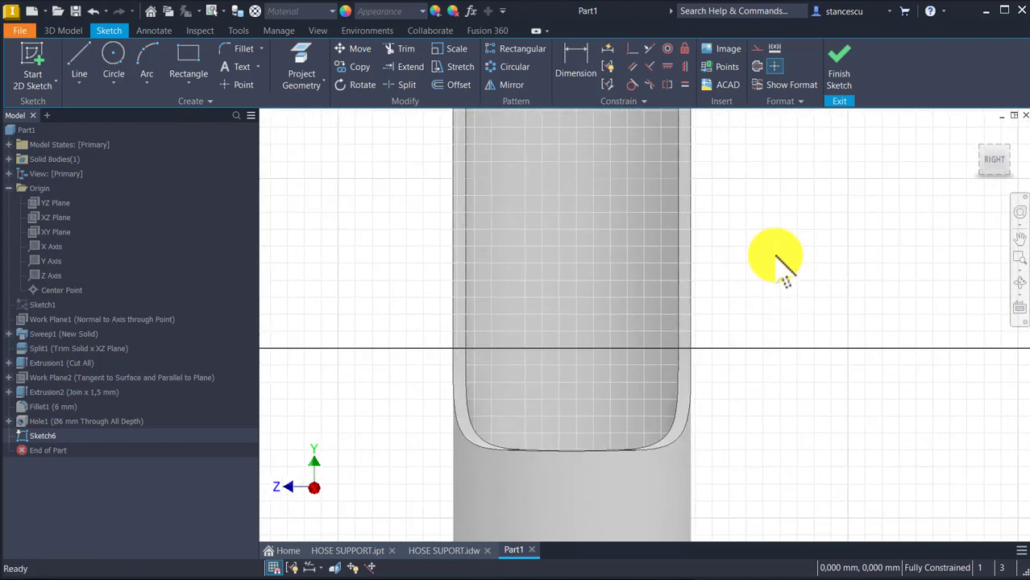
Slice the model at the sketch plane and sketch a rectangle overlapping the tube's lower end, its inner edge about 5.5 mm from the center point.
key(F7)
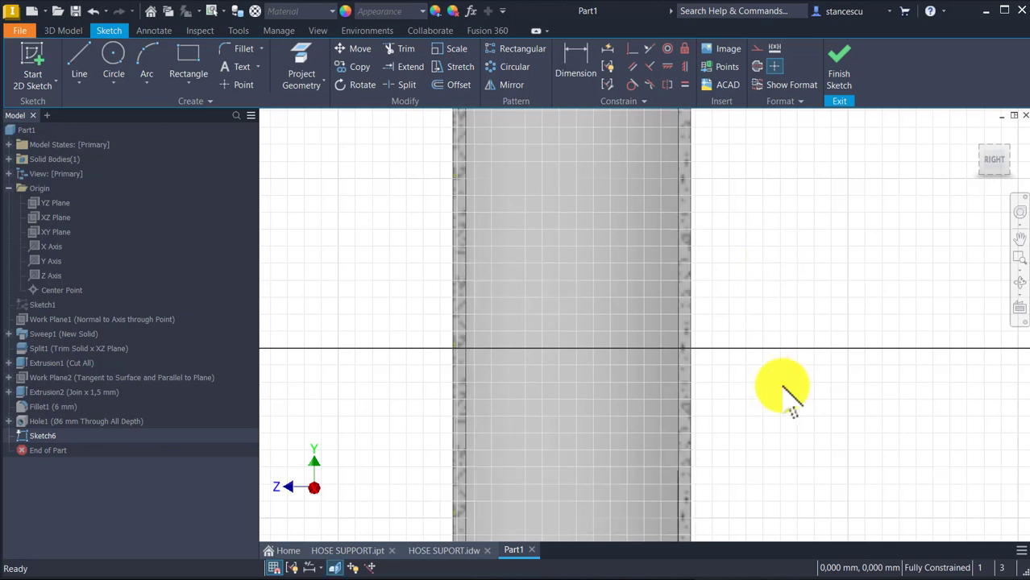
middle_drag(782, 386, 792, 258)
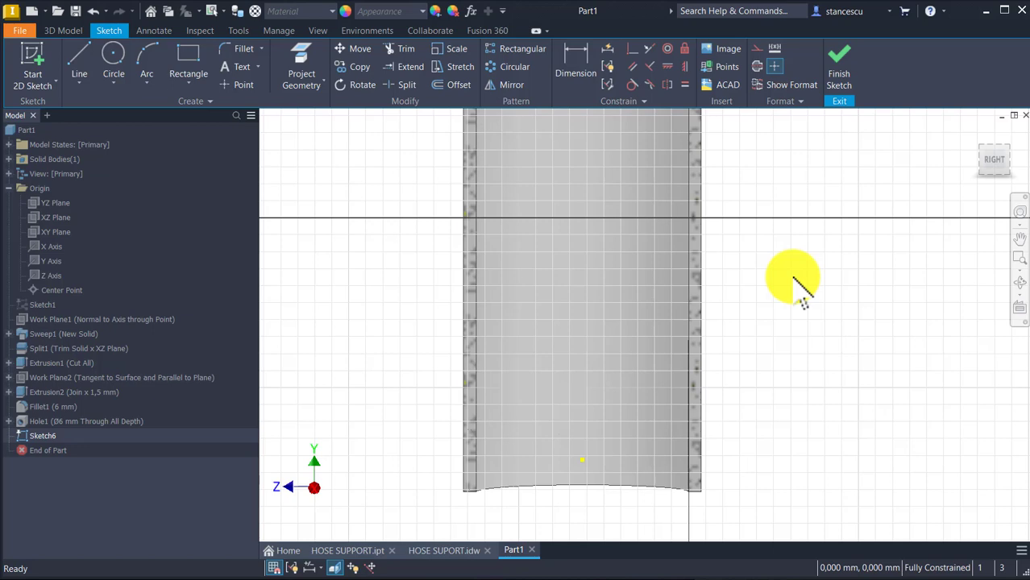
click(191, 59)
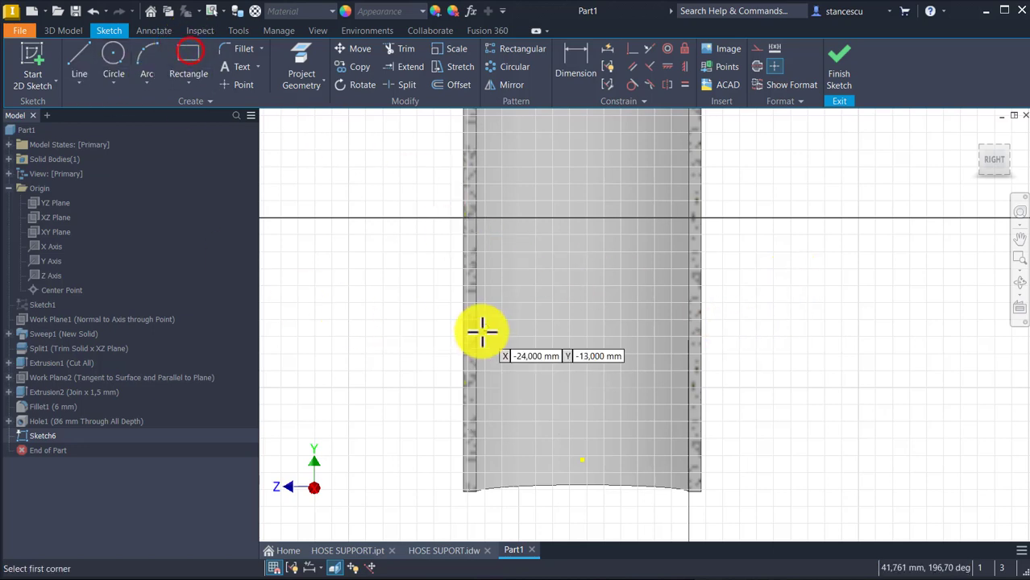
click(628, 258)
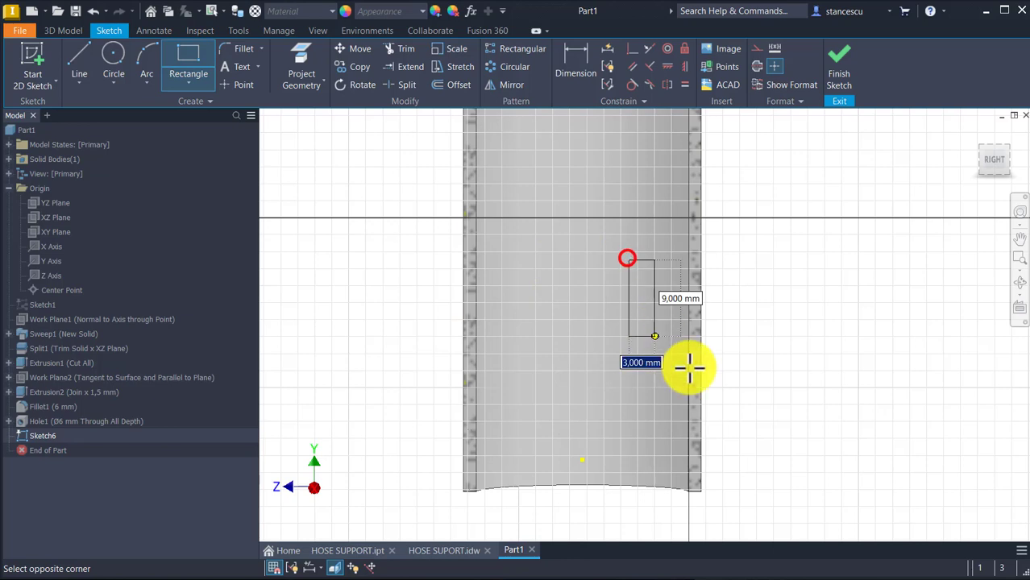
click(885, 523)
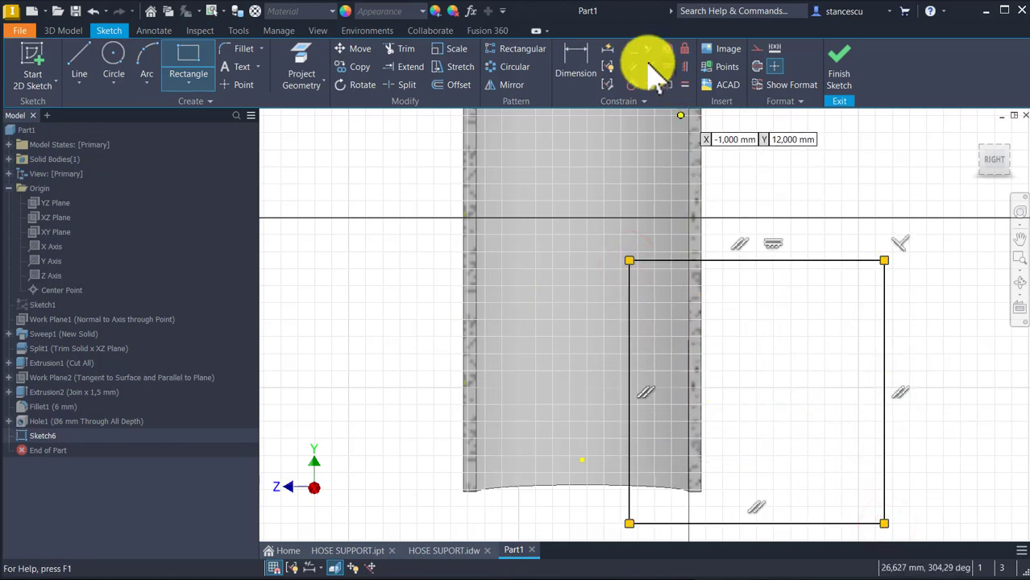
Dimension the horizontal distance from the tube's center point to the rectangle's inner corner at 5.5 mm.
click(581, 46)
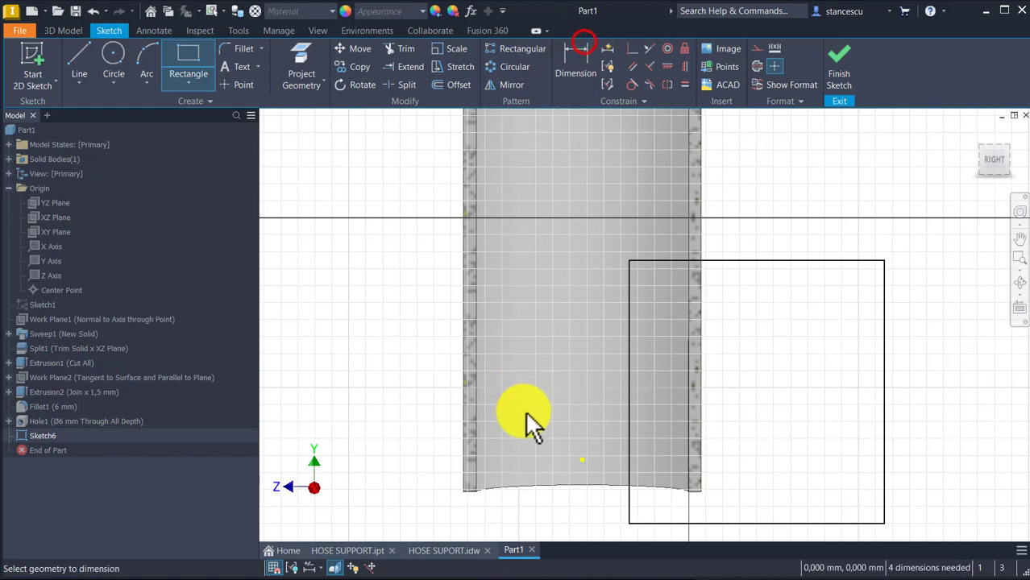
click(582, 460)
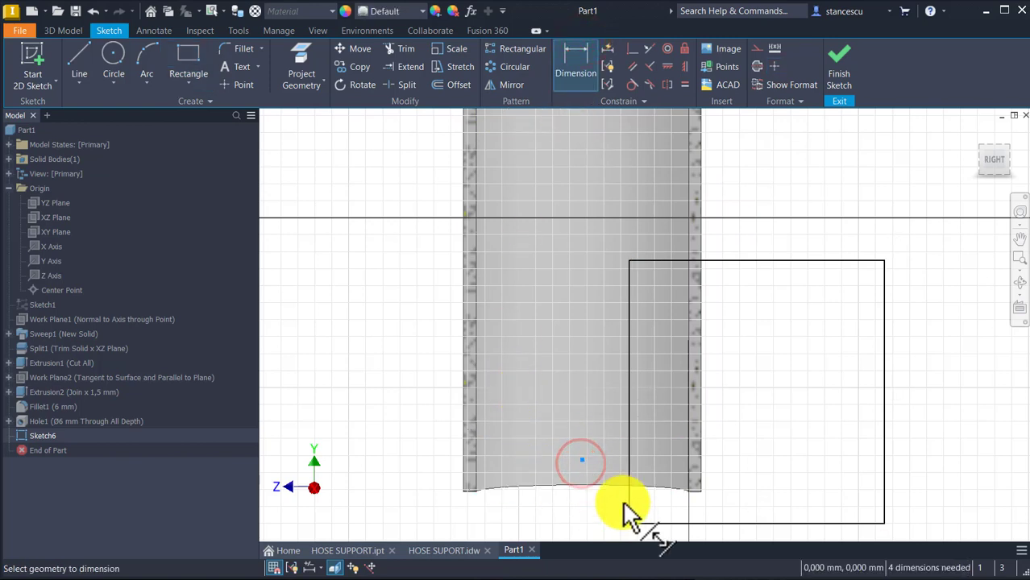
click(629, 520)
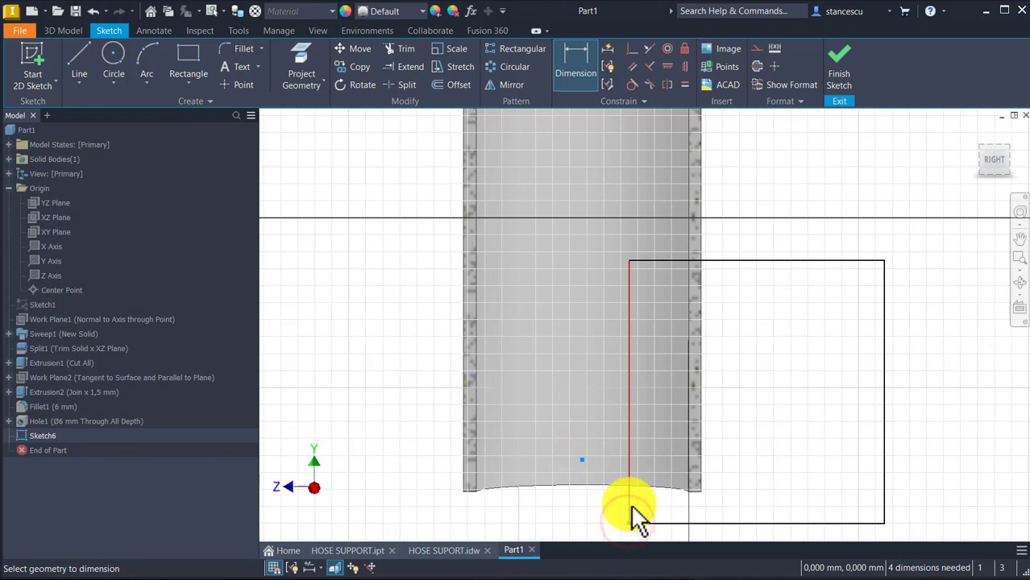
middle_drag(633, 515, 619, 306)
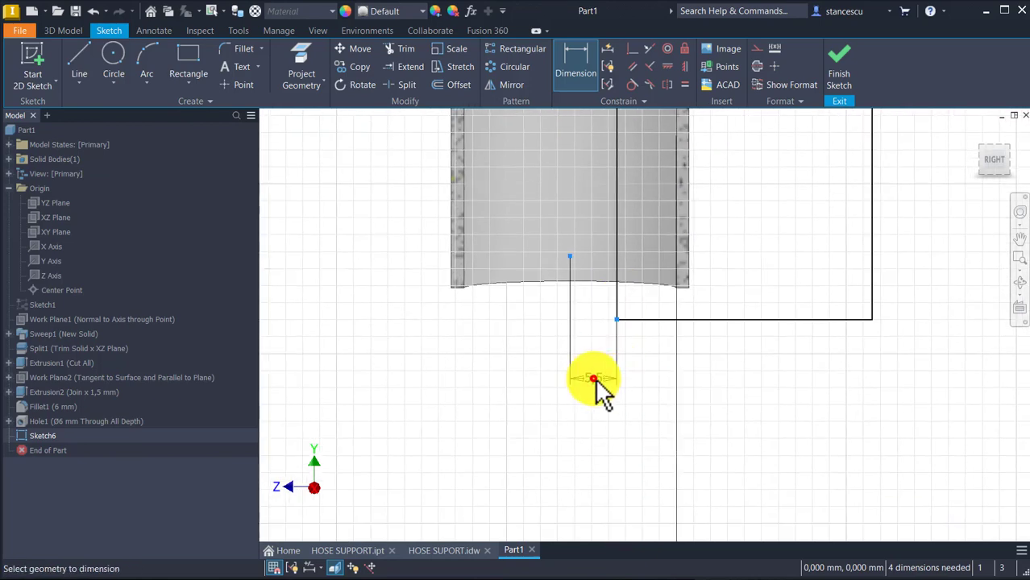
click(593, 379)
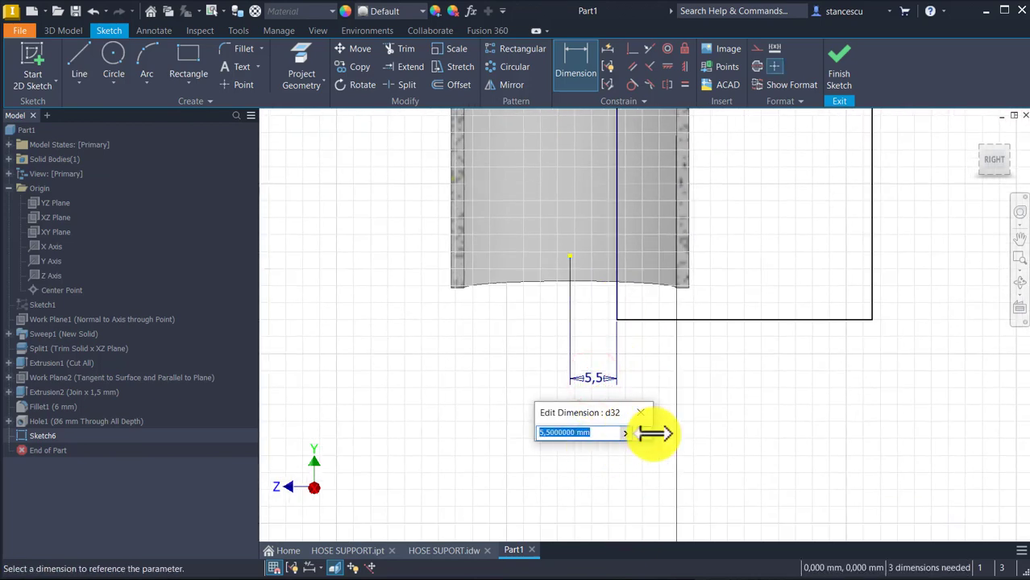
click(644, 433)
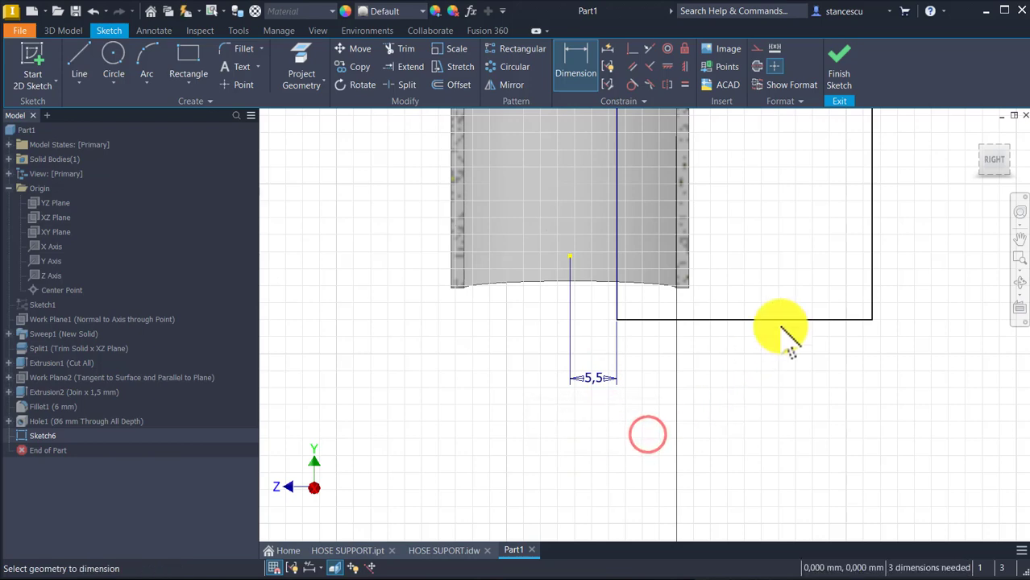
Finish the sketch and stretch the rectangle upward by moving its upper edge above the curved lower end of the tube's opening.
click(851, 74)
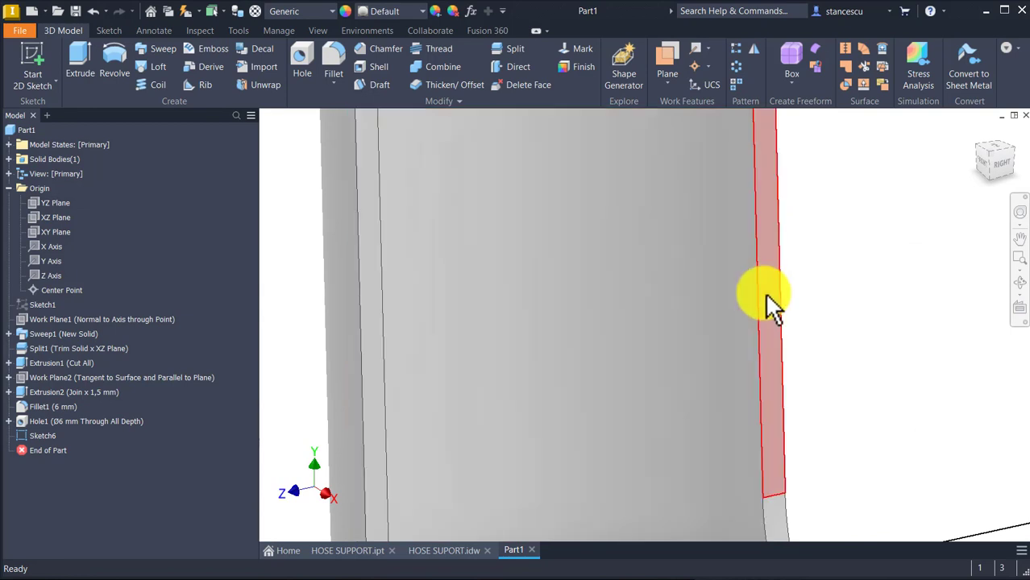
key(Num_Lock)
scroll(832, 354, down, 5)
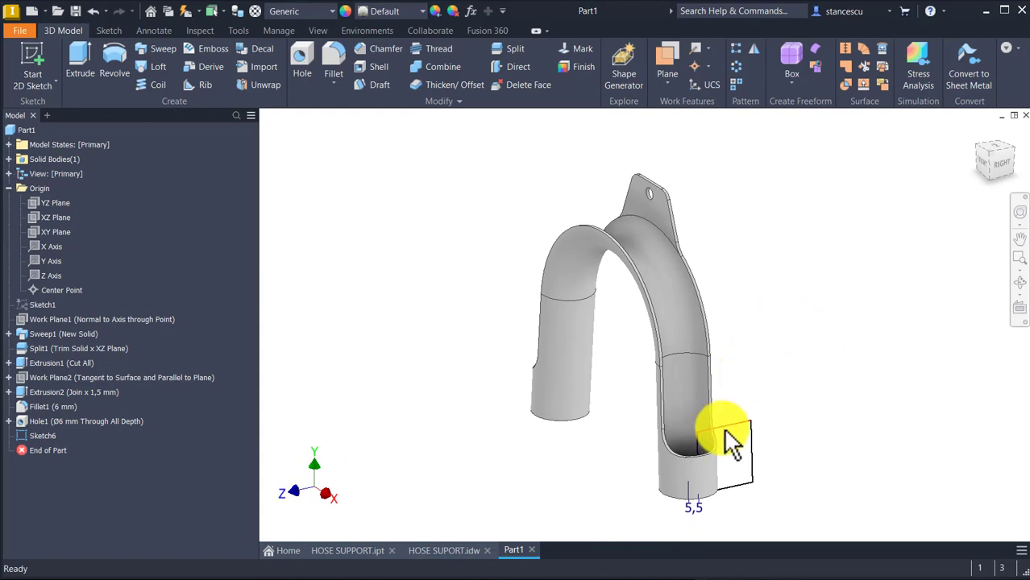
drag(723, 428, 730, 377)
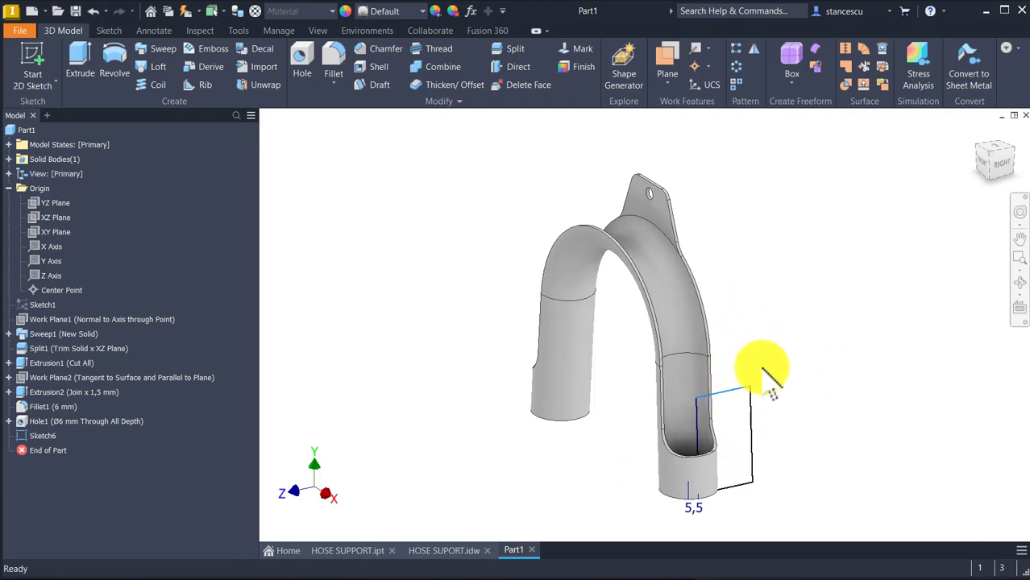
scroll(729, 451, up, 5)
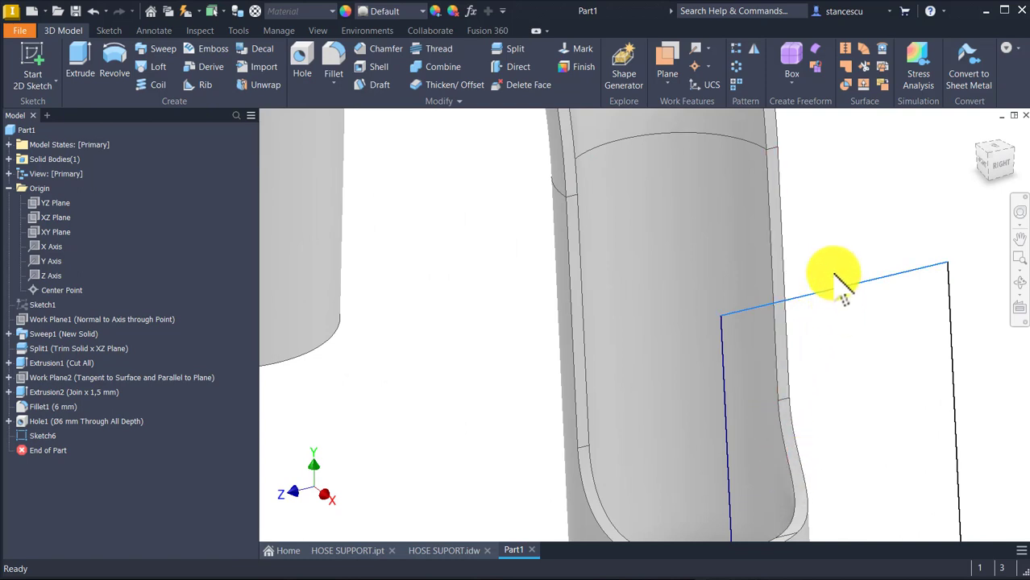
drag(840, 306, 829, 286)
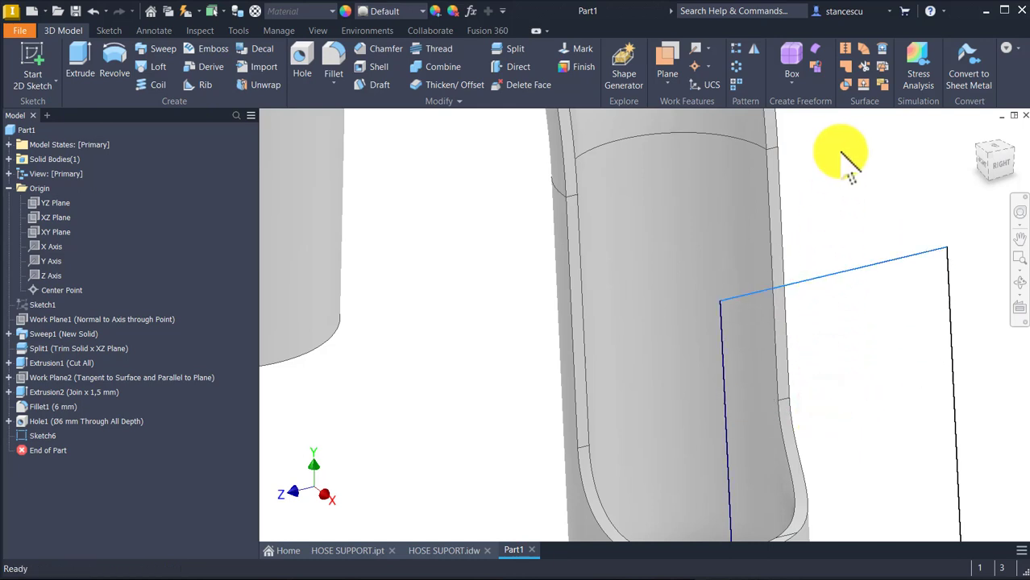
scroll(483, 245, down, 3)
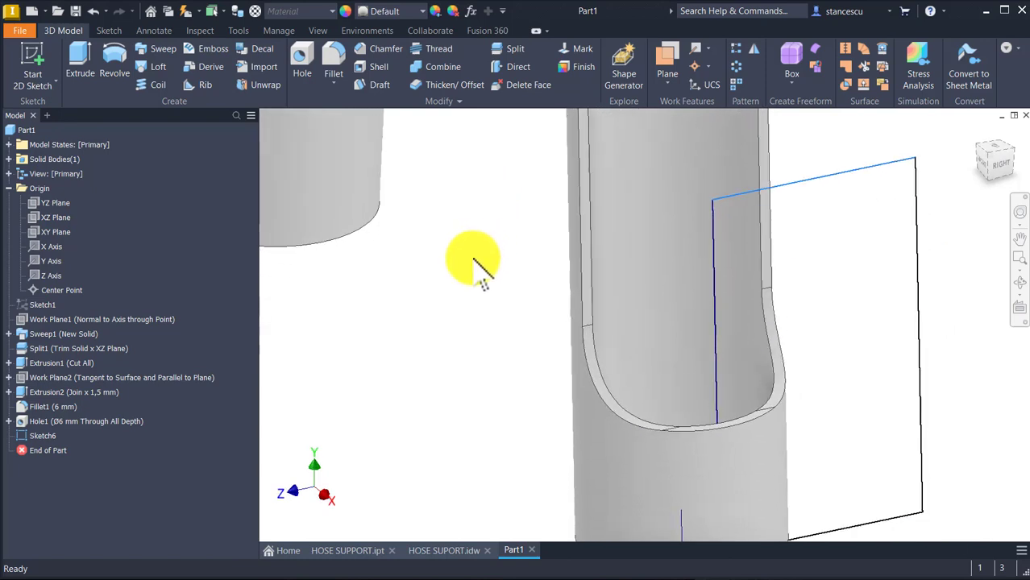
scroll(473, 259, down, 4)
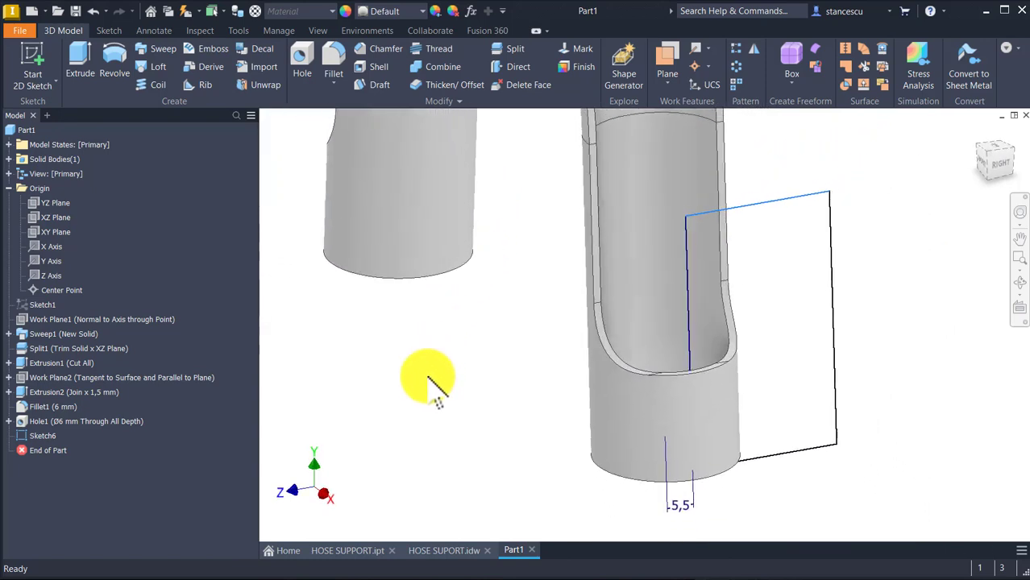
Extrude the rectangle as a cut through all in the default direction to remove one side of the tube's lower wall.
click(81, 52)
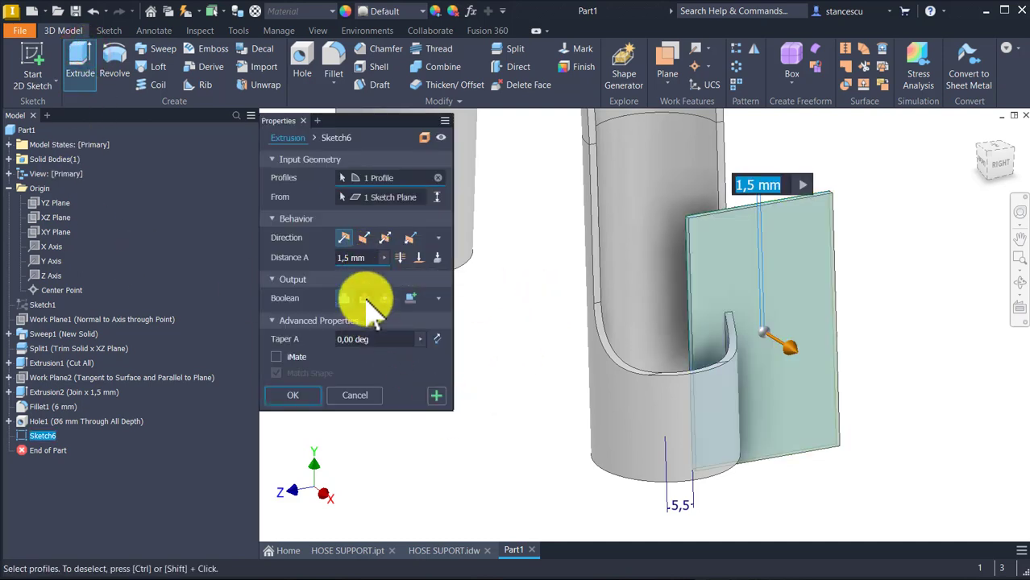
click(364, 298)
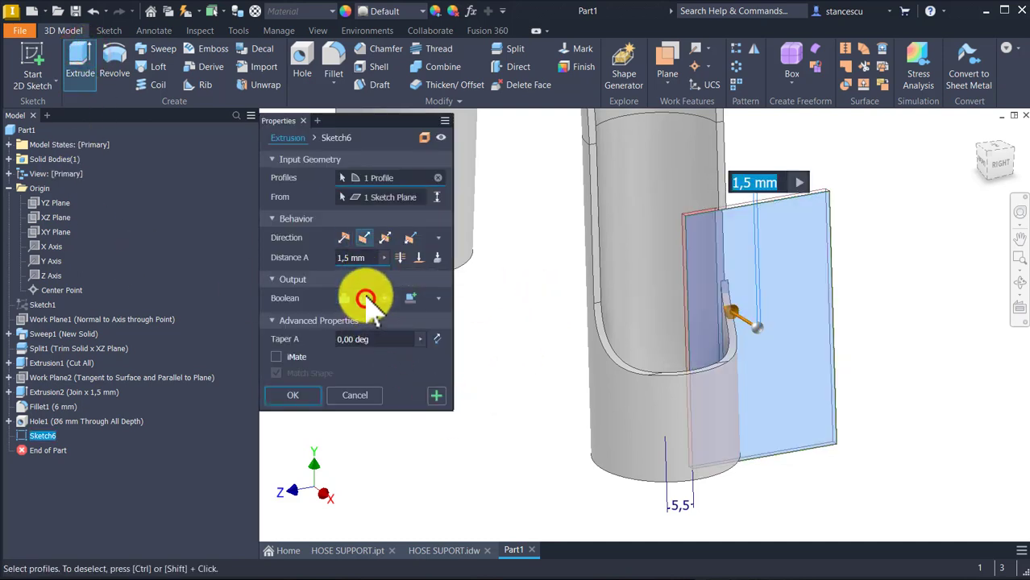
click(344, 238)
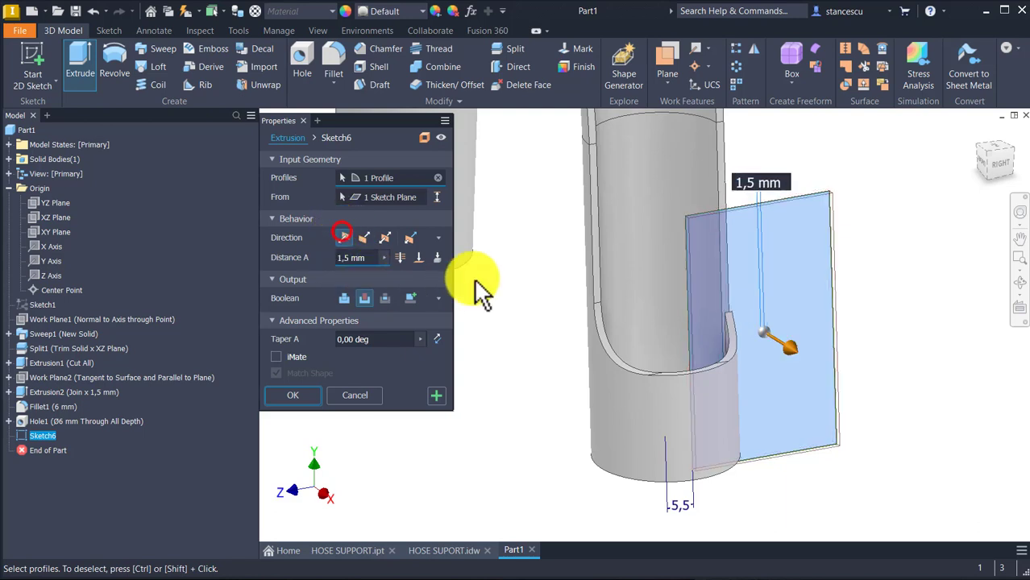
click(401, 257)
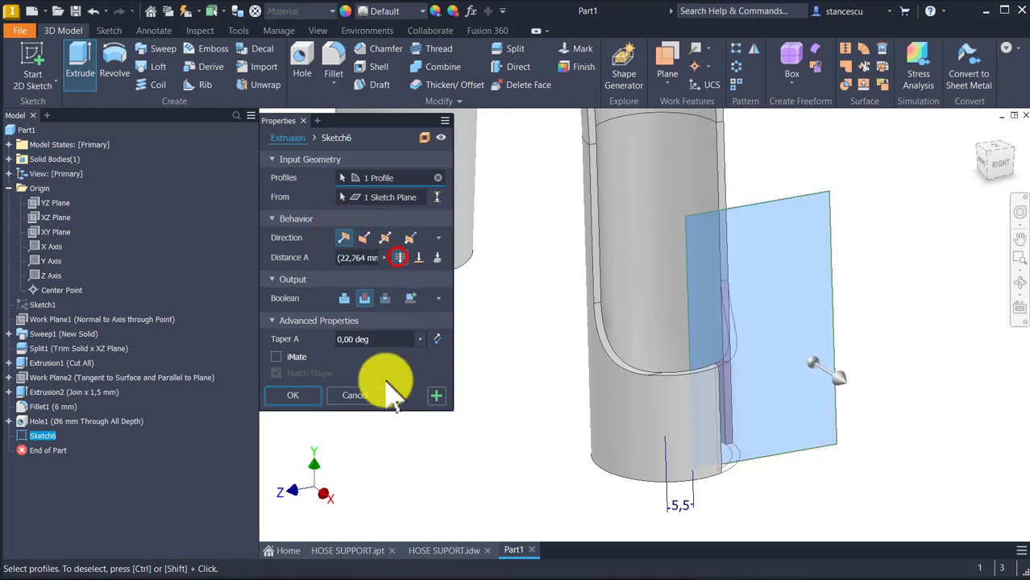
click(297, 390)
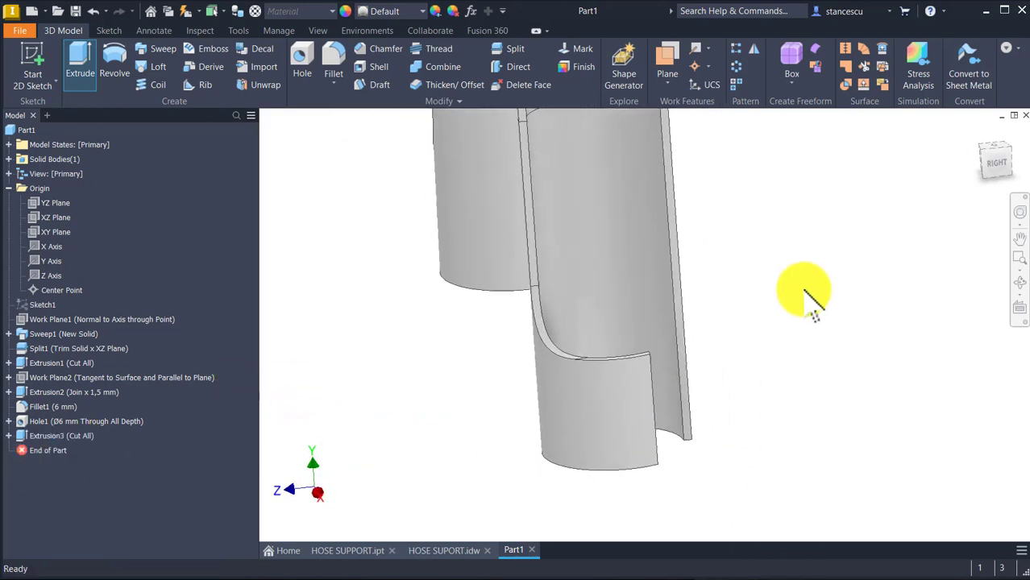
Try to fillet the short upper corner edge of the cut clip wall at the tube's lower end with a 12 mm radius.
shift+middle_drag(805, 284, 753, 385)
shift+middle_drag(570, 329, 512, 324)
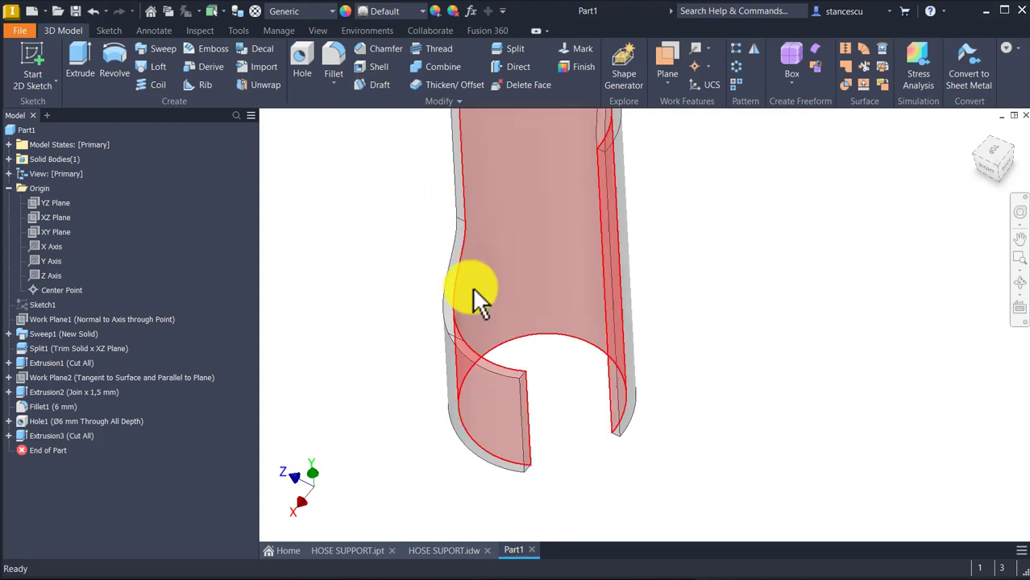
shift+middle_drag(473, 286, 409, 359)
scroll(409, 359, up, 3)
scroll(409, 359, up, 1)
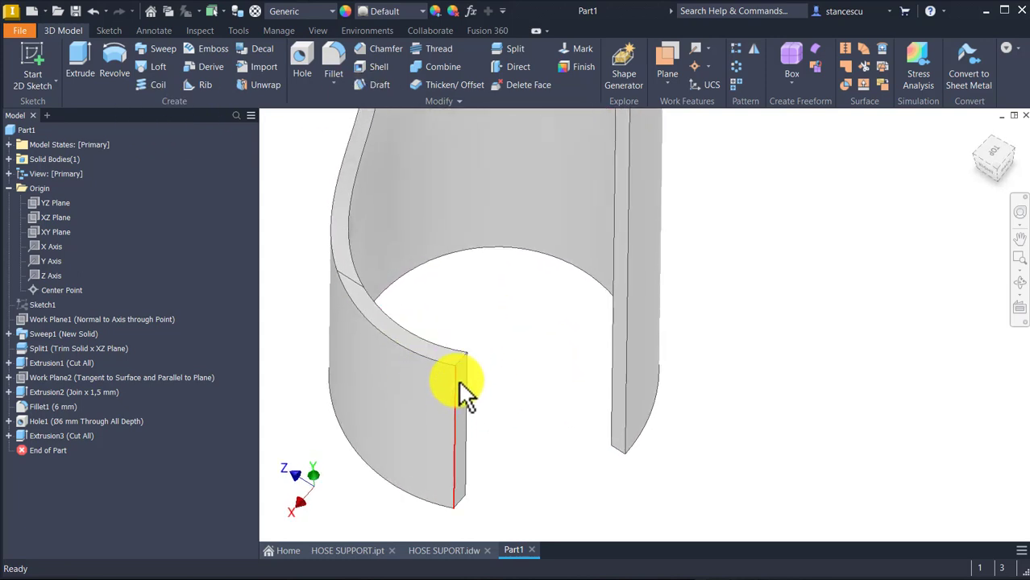
click(462, 362)
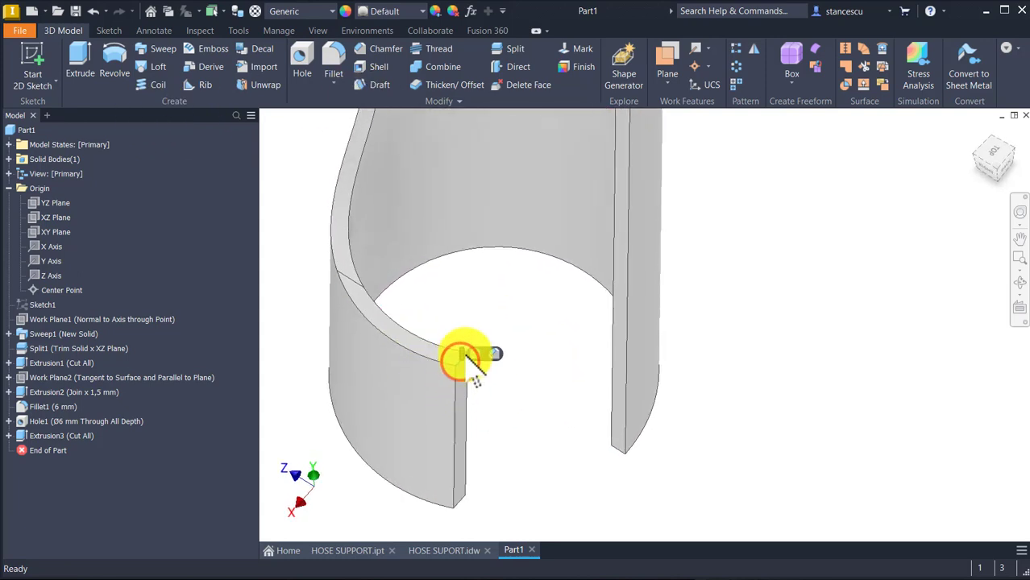
click(476, 355)
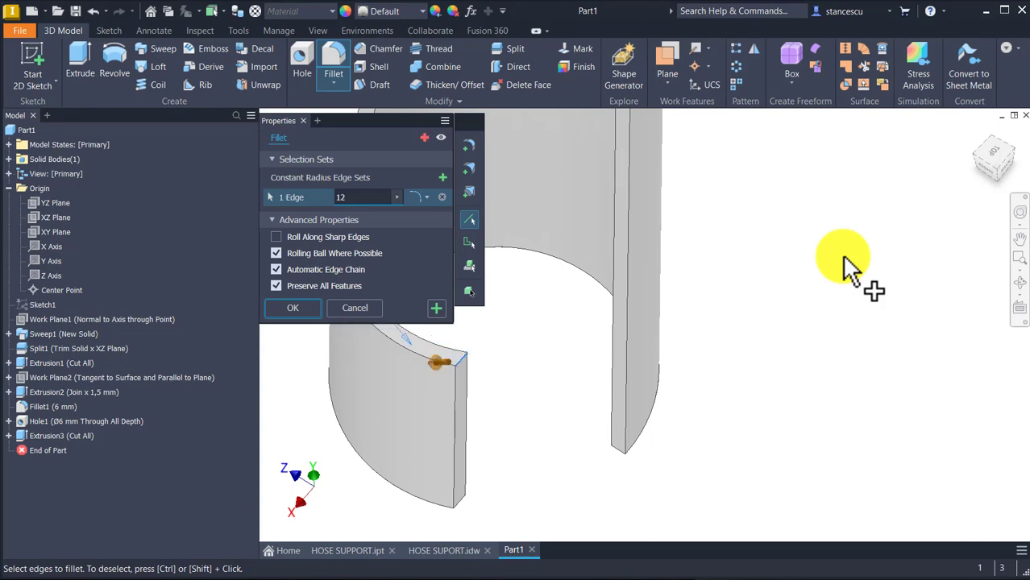
scroll(524, 419, up, 4)
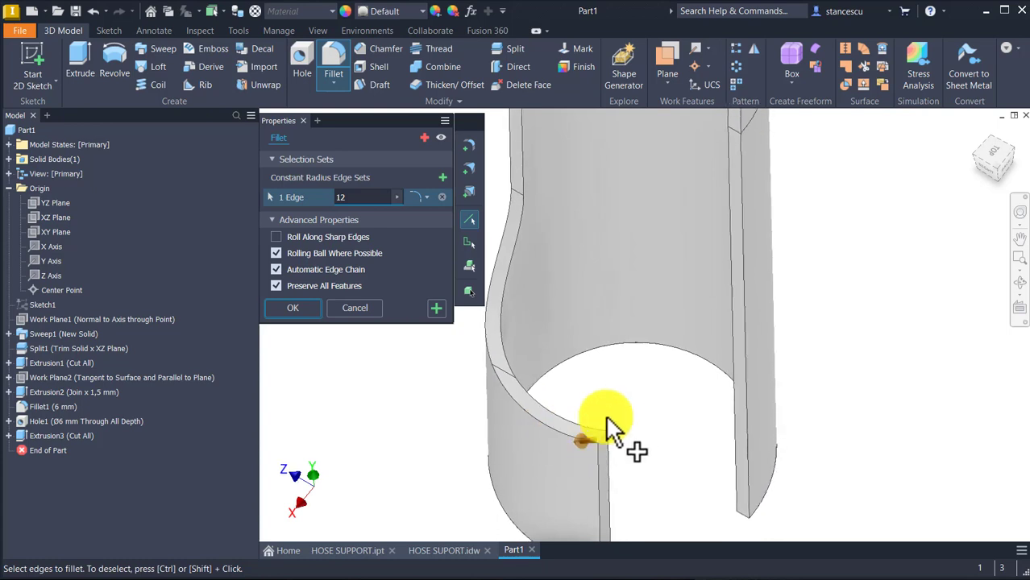
shift+middle_drag(606, 416, 630, 406)
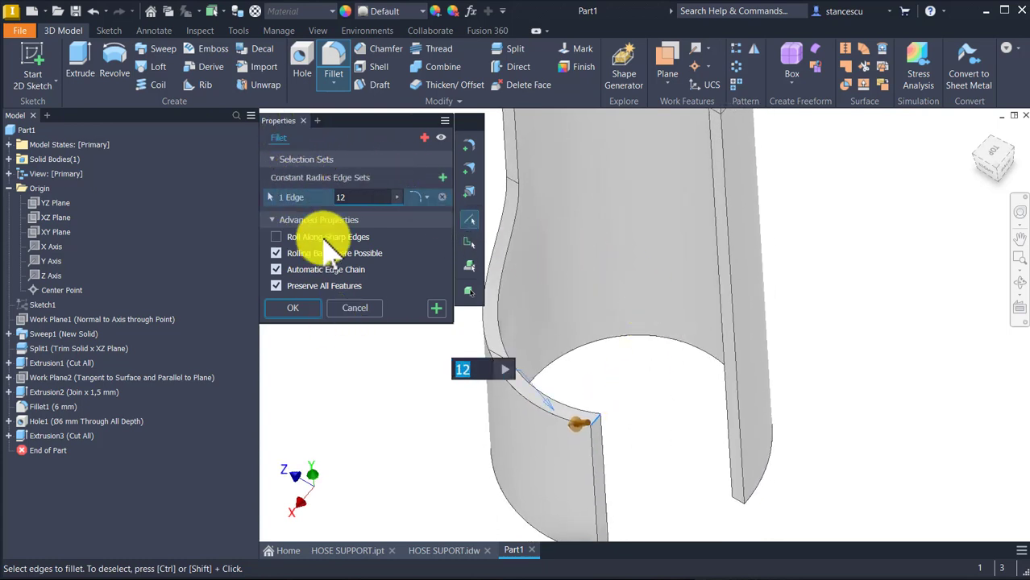
click(364, 309)
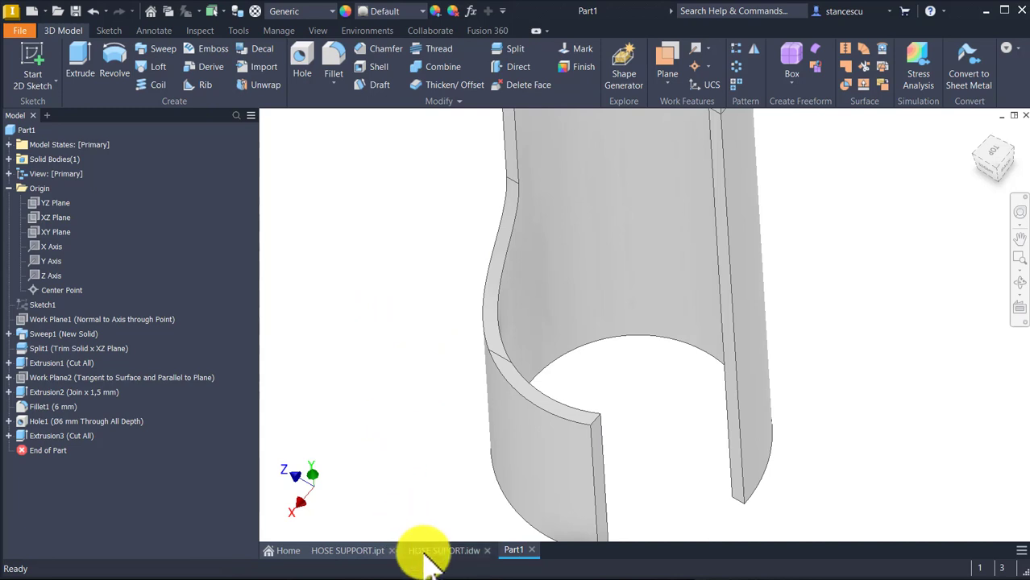
click(421, 324)
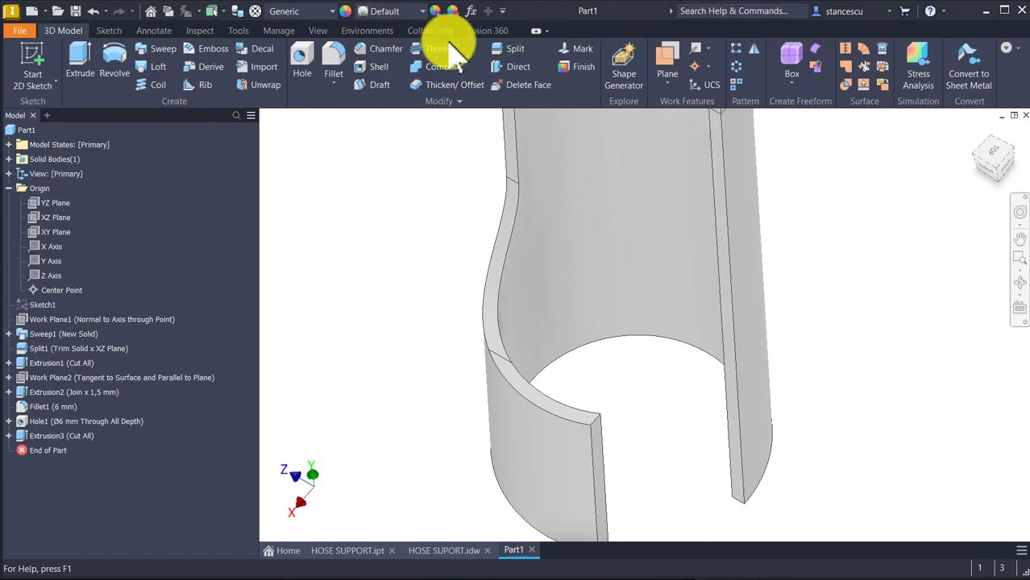
Fillet the short upper corner edge of the cut clip wall with a 10 mm radius and return to the home view.
click(605, 411)
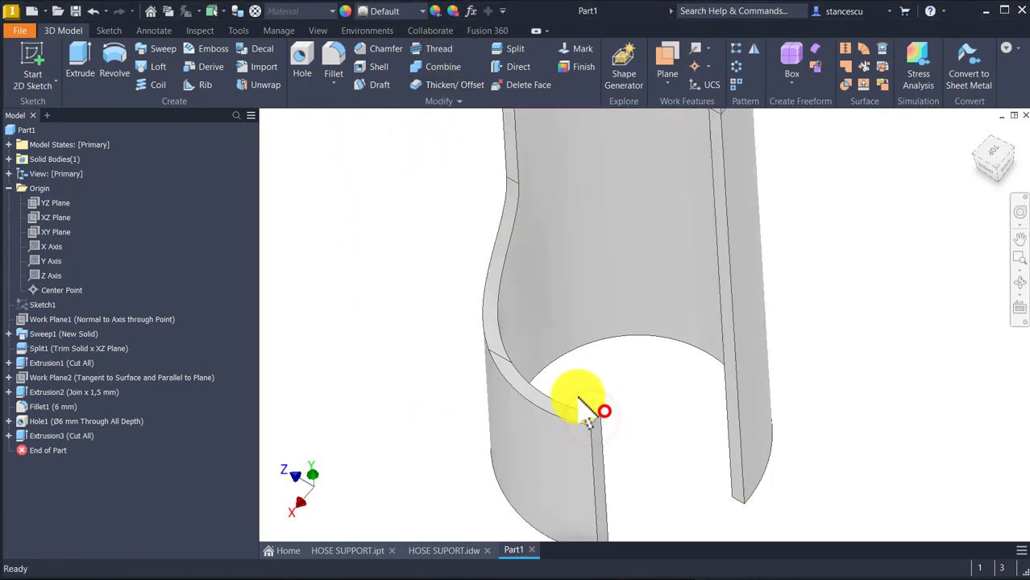
text(10)
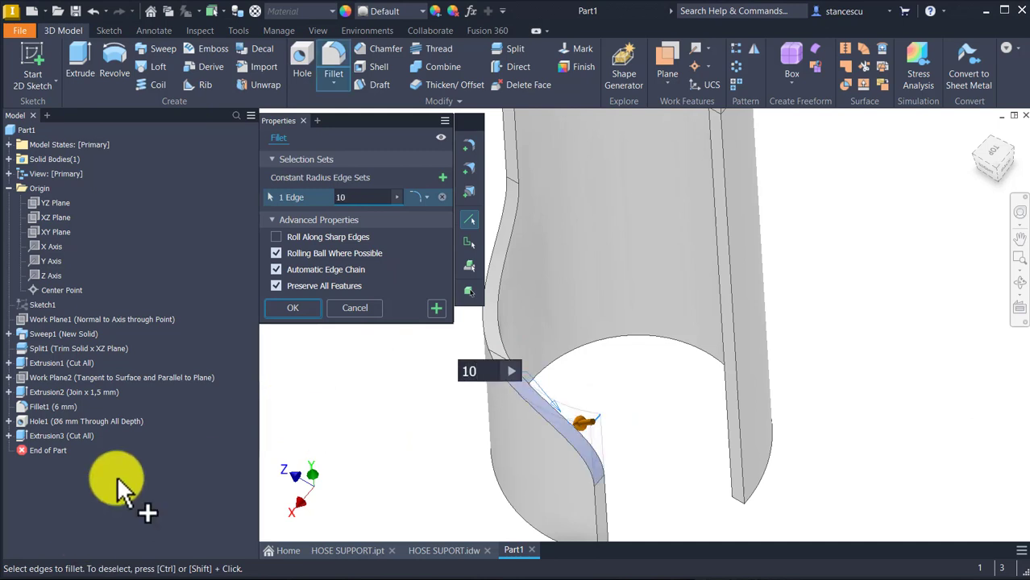
click(301, 309)
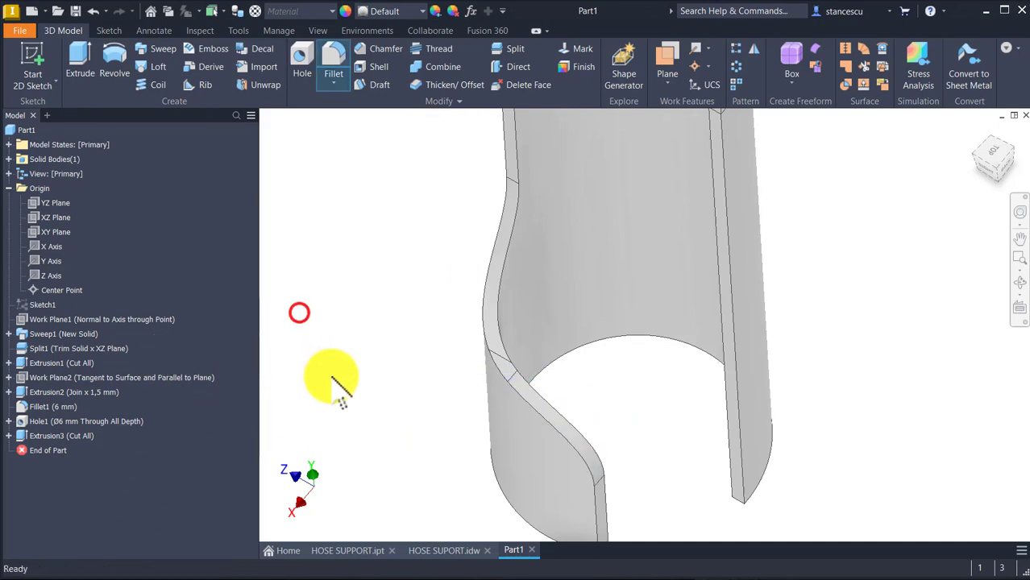
key(F6)
click(471, 147)
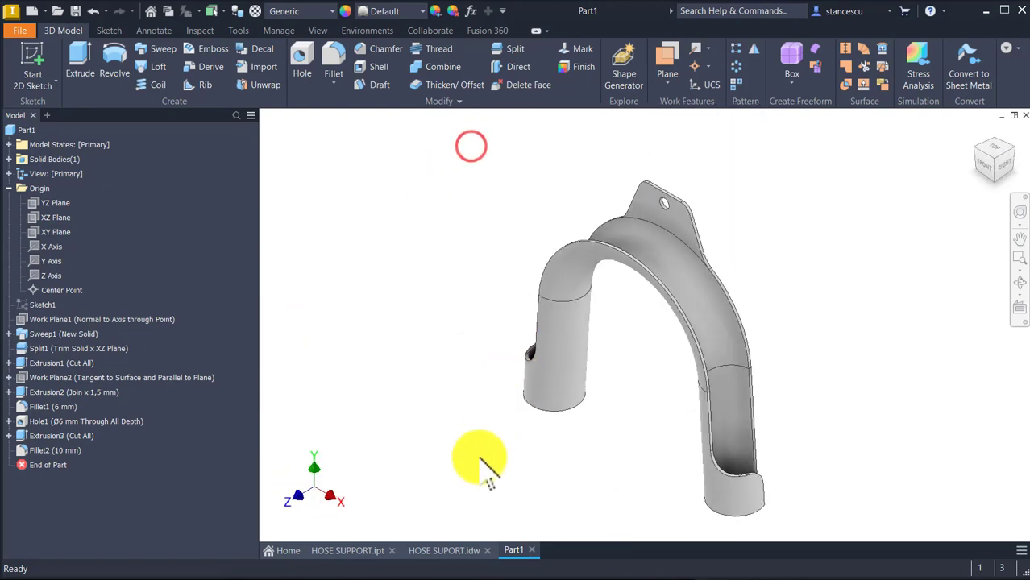
Examine section A-A and the bottom view in the HOSE SUPORT.idw drawing, and compare the tube's lower end with the finished HOSE SUPPORT.ipt model.
click(448, 549)
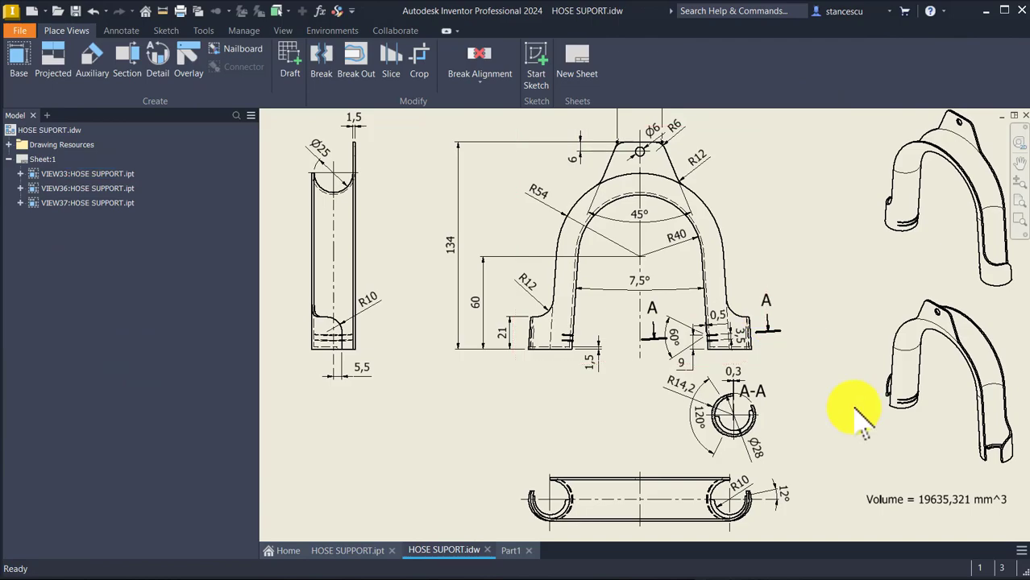
scroll(780, 412, up, 4)
scroll(761, 399, up, 1)
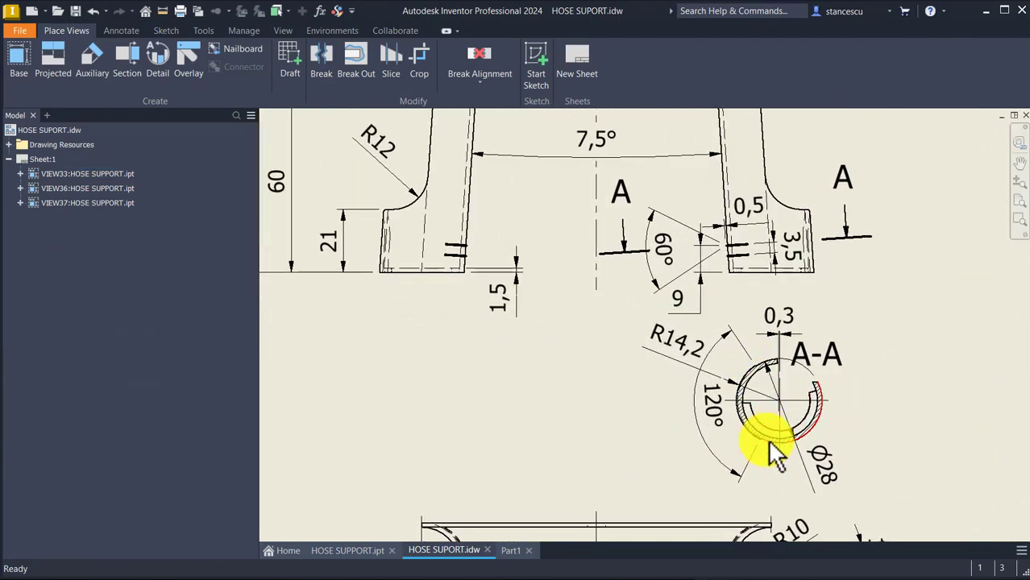
scroll(816, 345, down, 3)
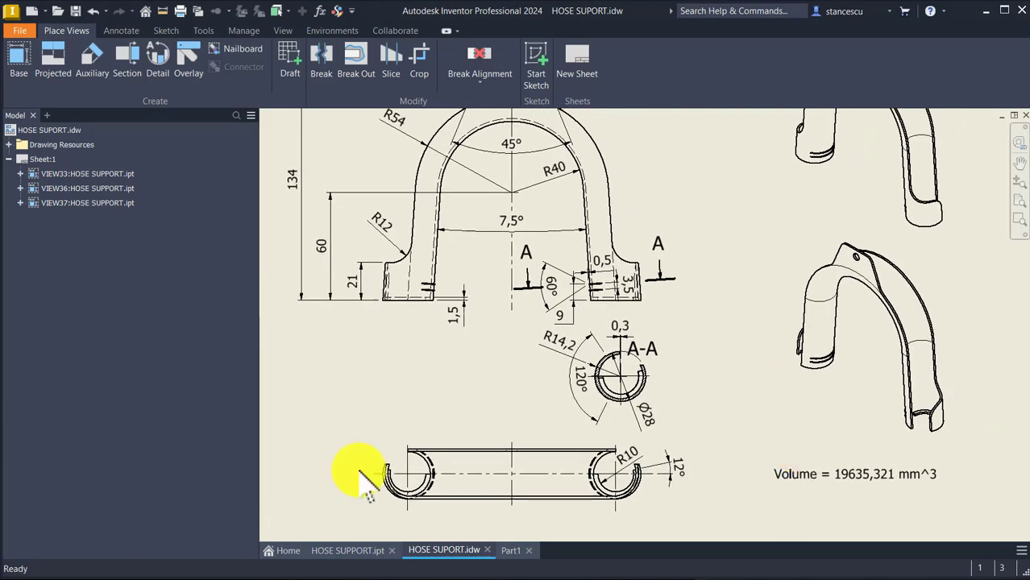
click(343, 551)
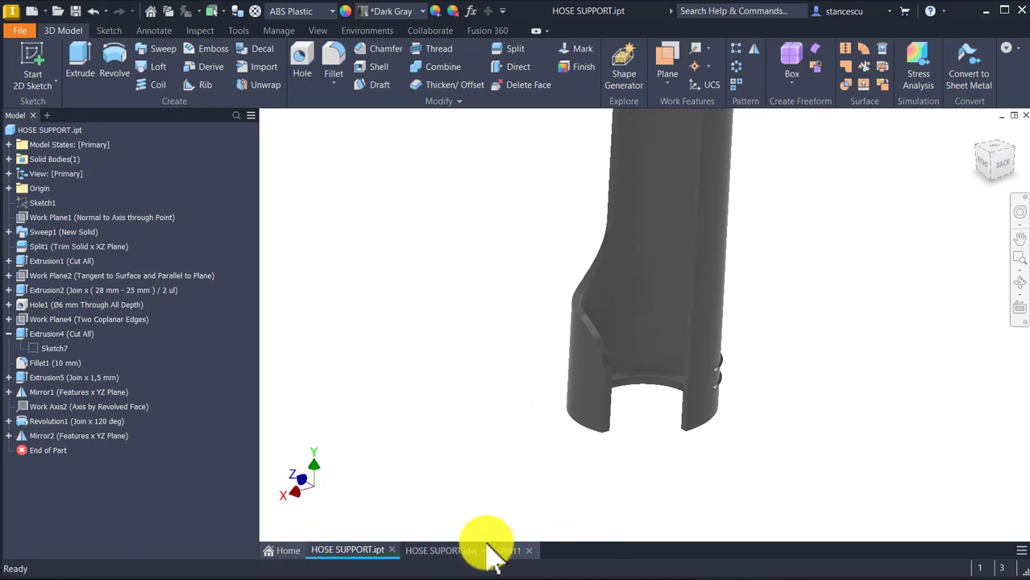
click(439, 551)
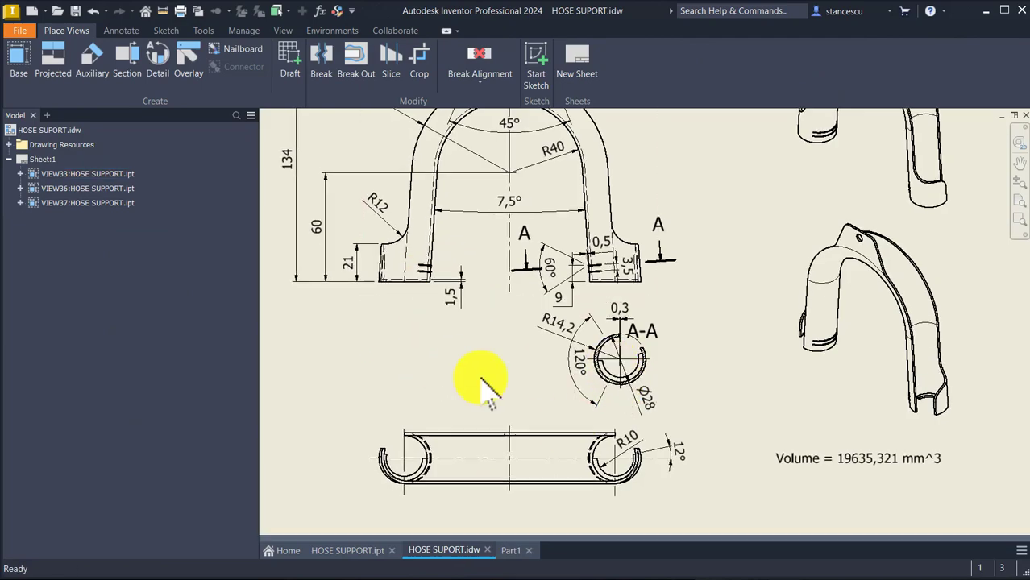
scroll(677, 471, down, 4)
scroll(677, 483, down, 2)
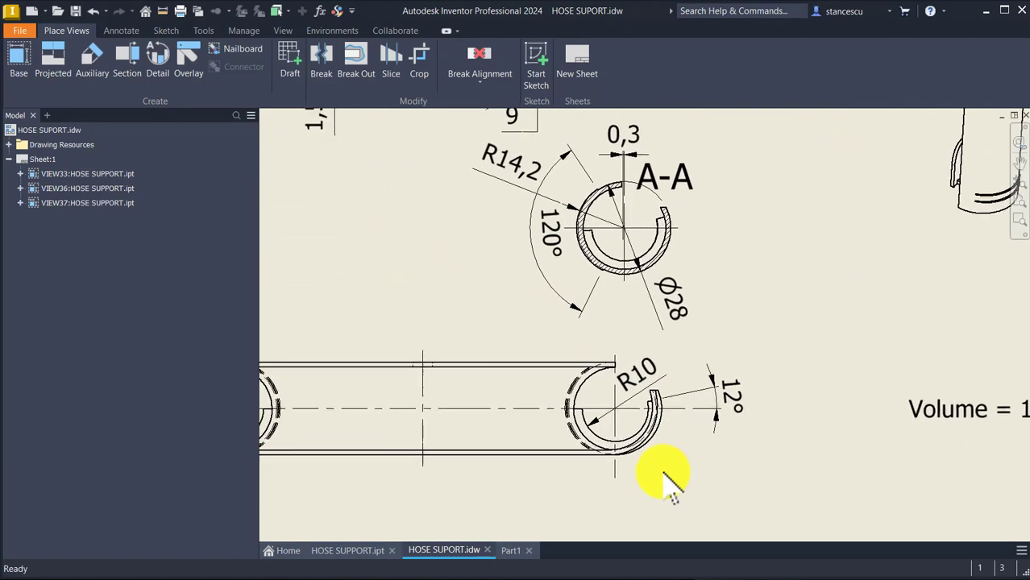
drag(724, 414, 743, 398)
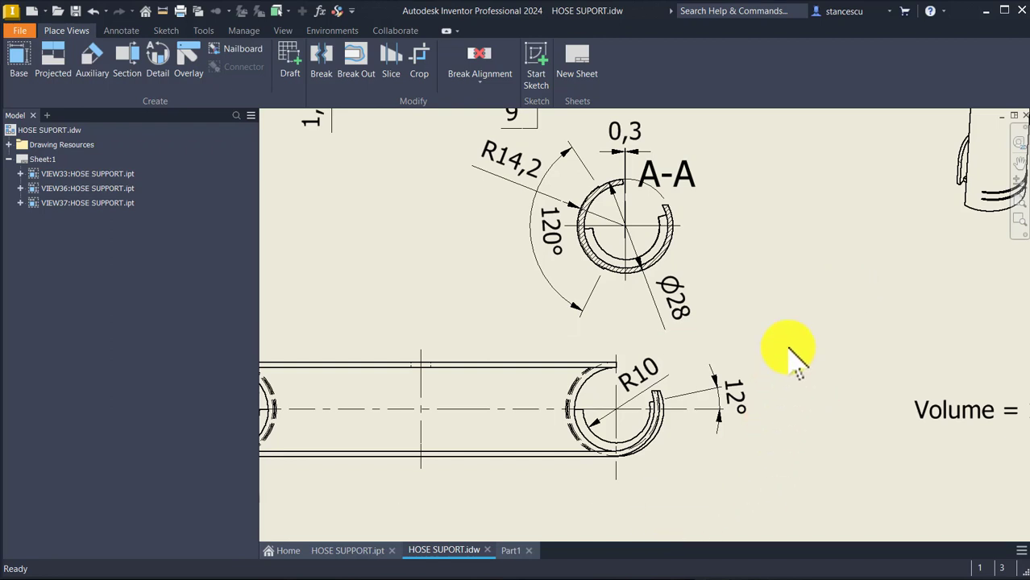
Start a sketch on the bottom annular face of Part1's cut tube end, and check the underside of the finished HOSE SUPPORT.ipt for reference.
click(513, 552)
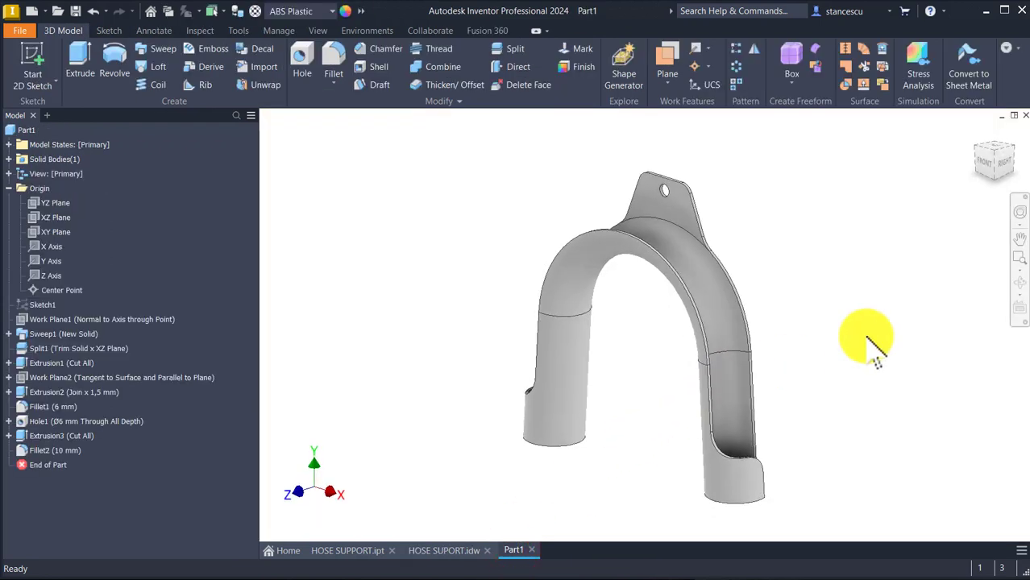
shift+middle_drag(870, 334, 329, 356)
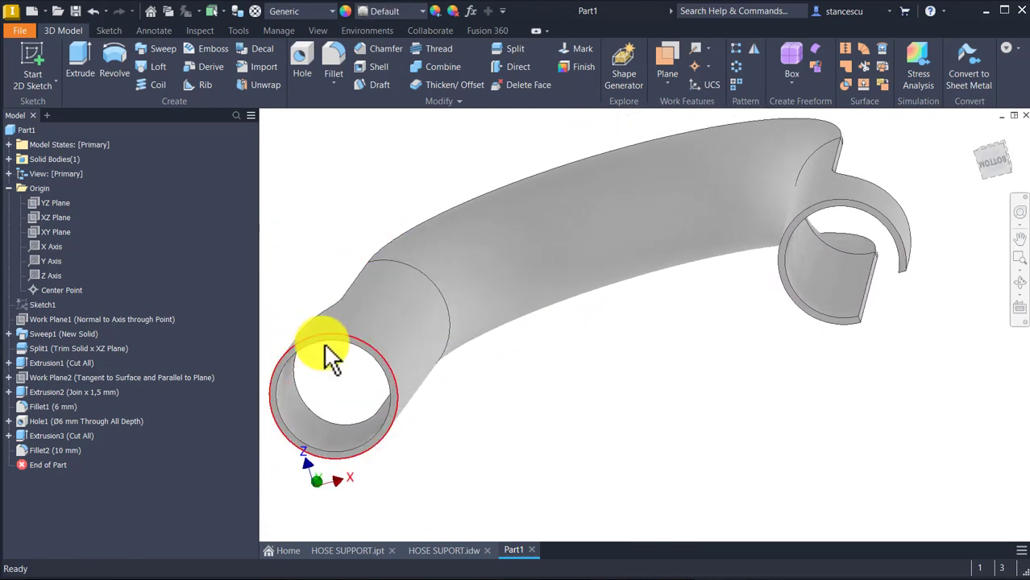
shift+middle_drag(819, 338, 787, 326)
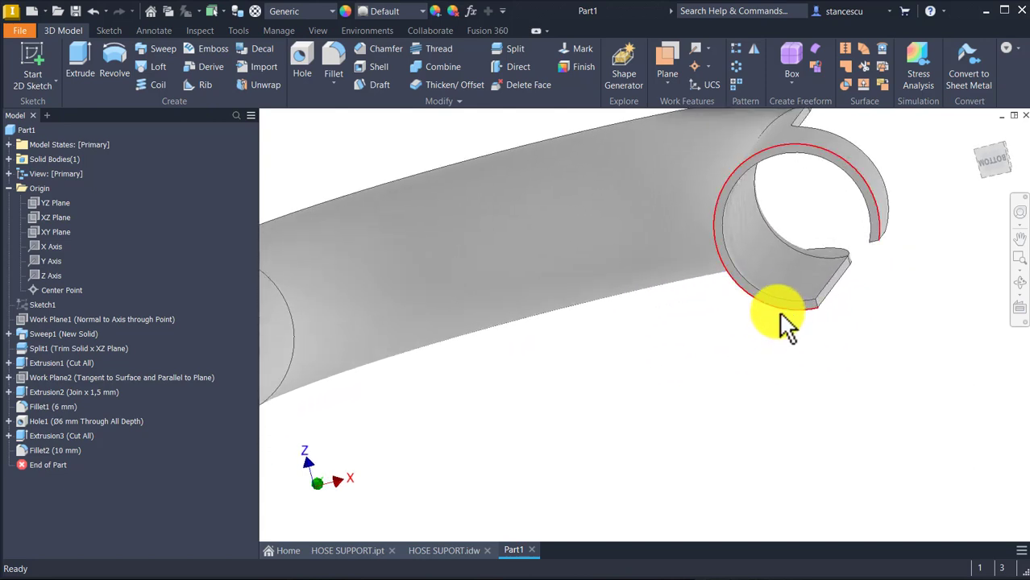
scroll(785, 310, up, 3)
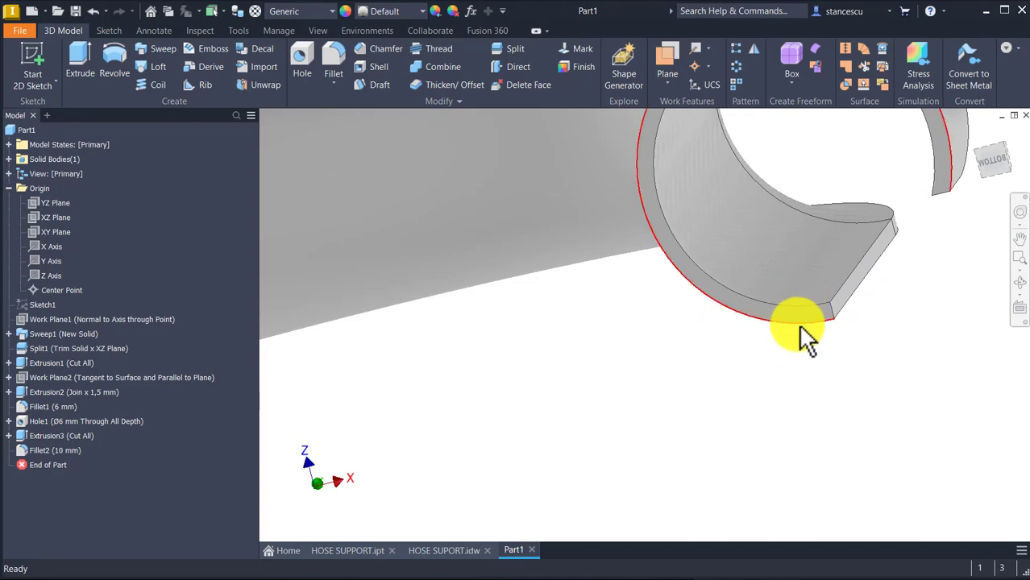
click(796, 312)
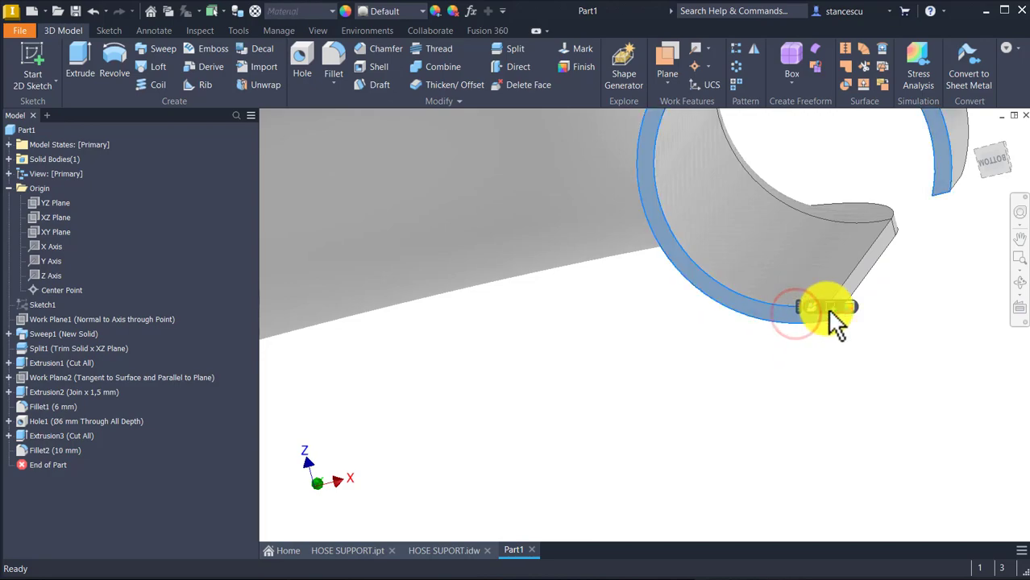
click(826, 308)
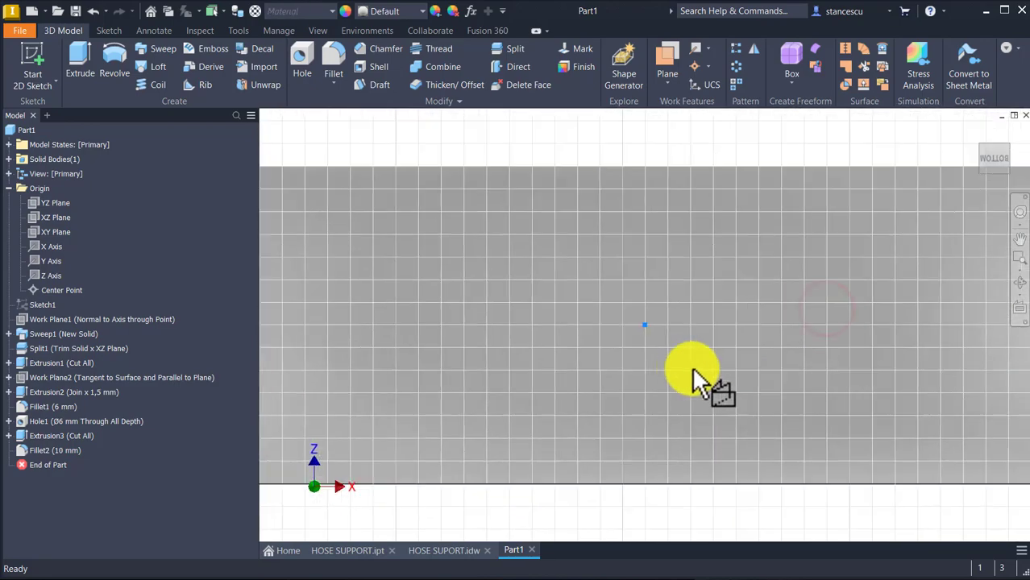
mouse_move(689, 379)
middle_down()
mouse_move(597, 363)
mouse_move(620, 315)
mouse_move(304, 296)
middle_up()
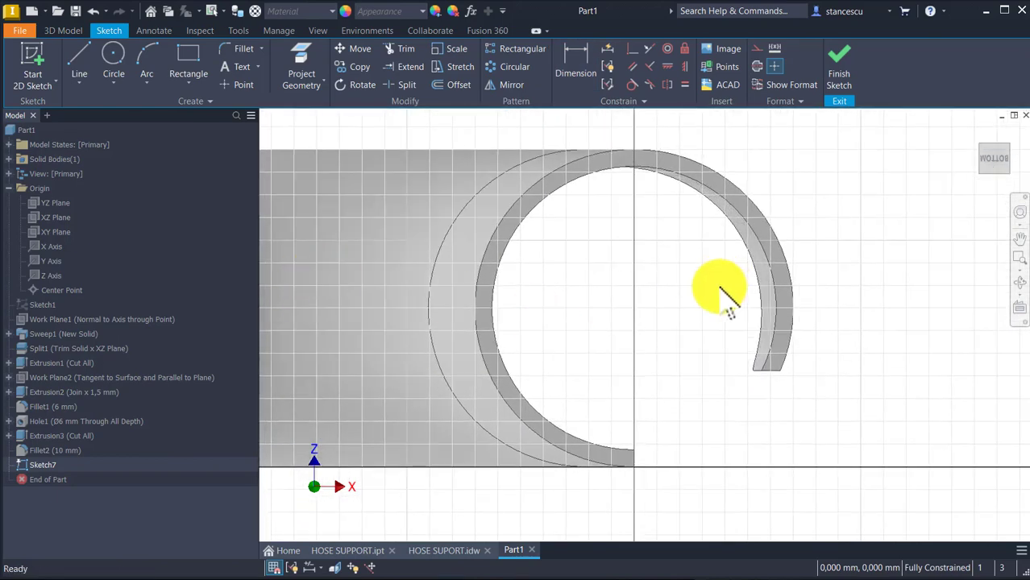
click(346, 551)
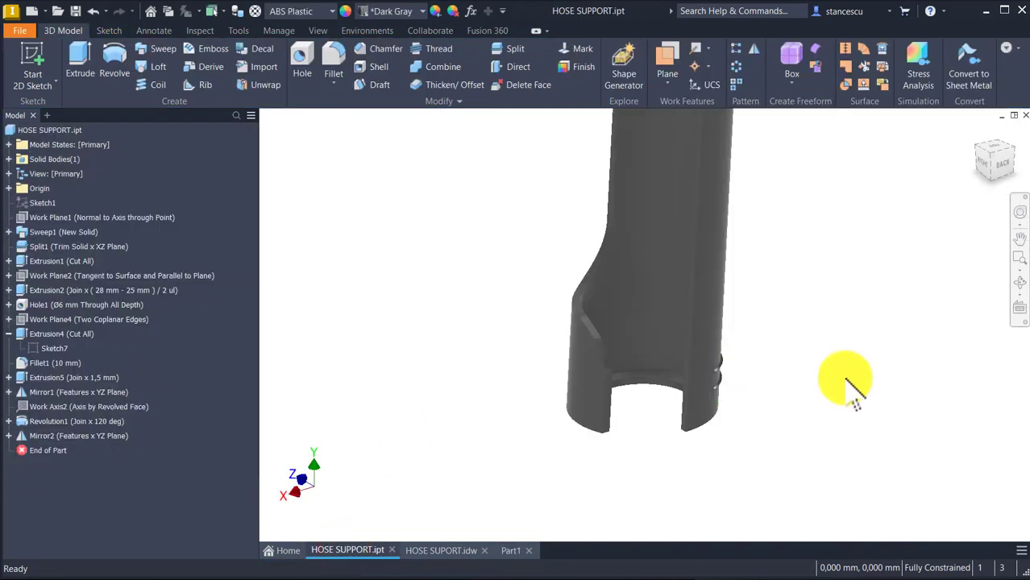
key(F6)
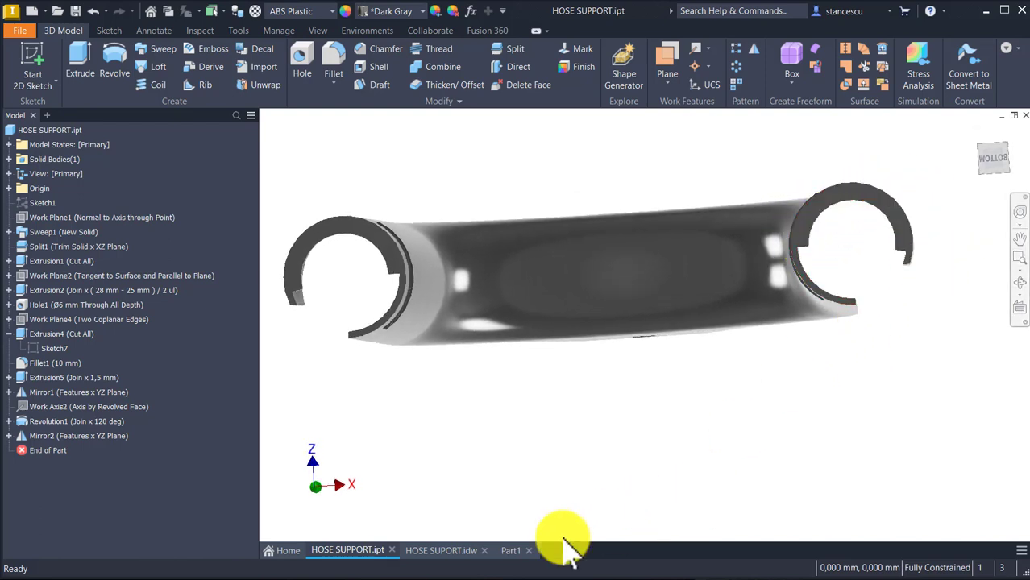
click(508, 551)
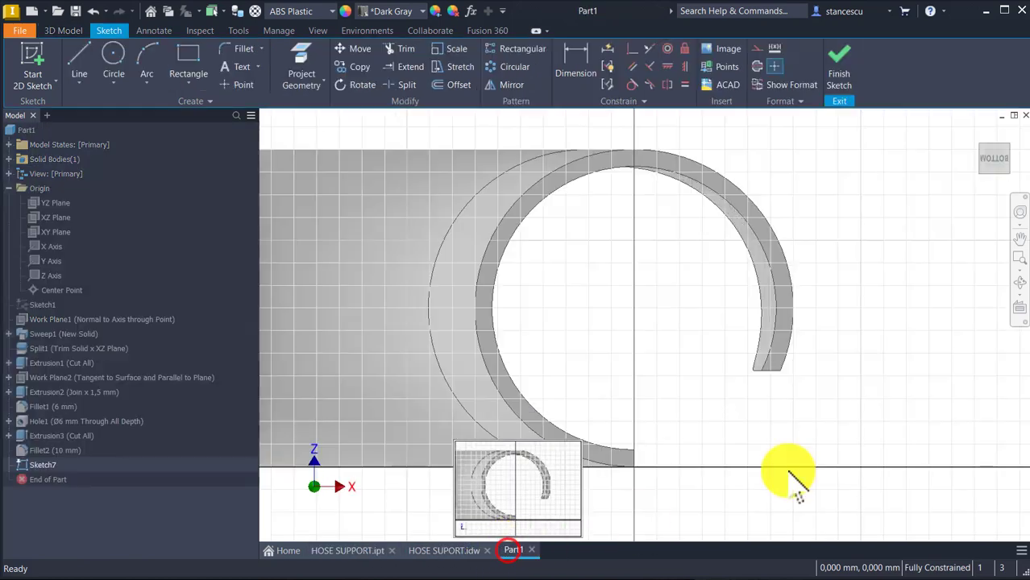
Turn the sketch to the top view, project the outer edge of the cut tube end, and slice the graphics at the sketch plane.
click(993, 140)
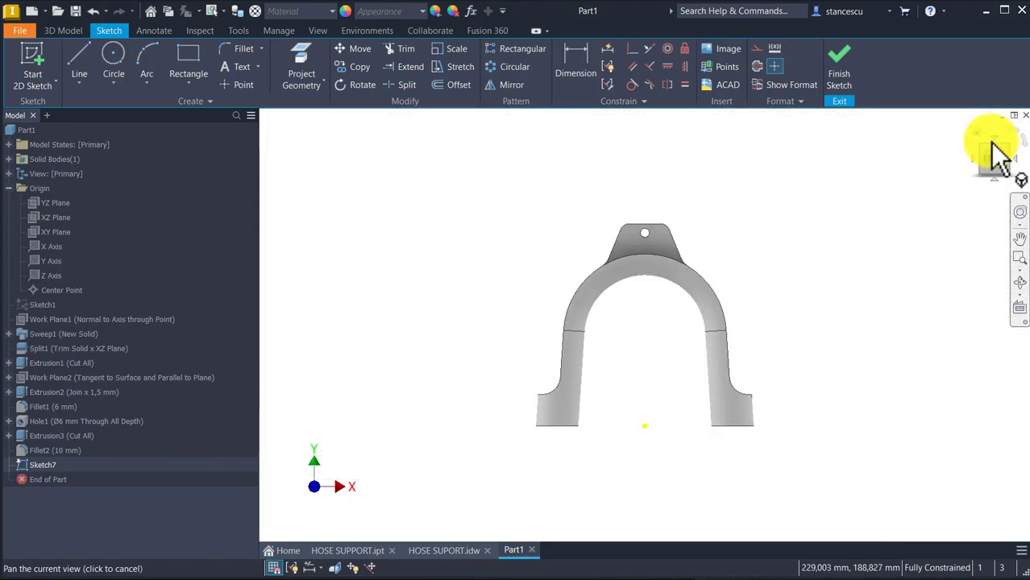
click(996, 142)
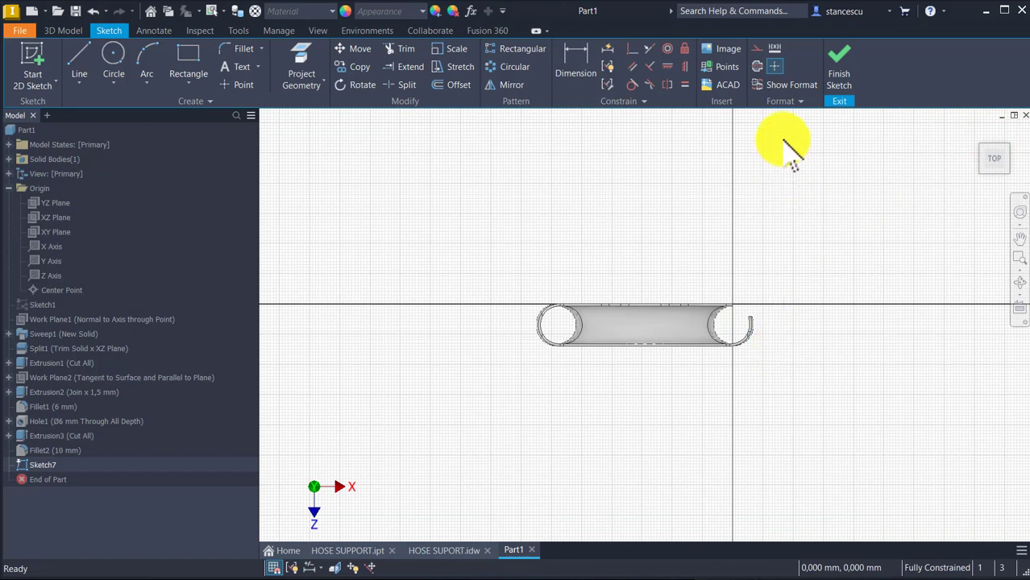
scroll(788, 155, up, 3)
middle_drag(798, 421, 797, 304)
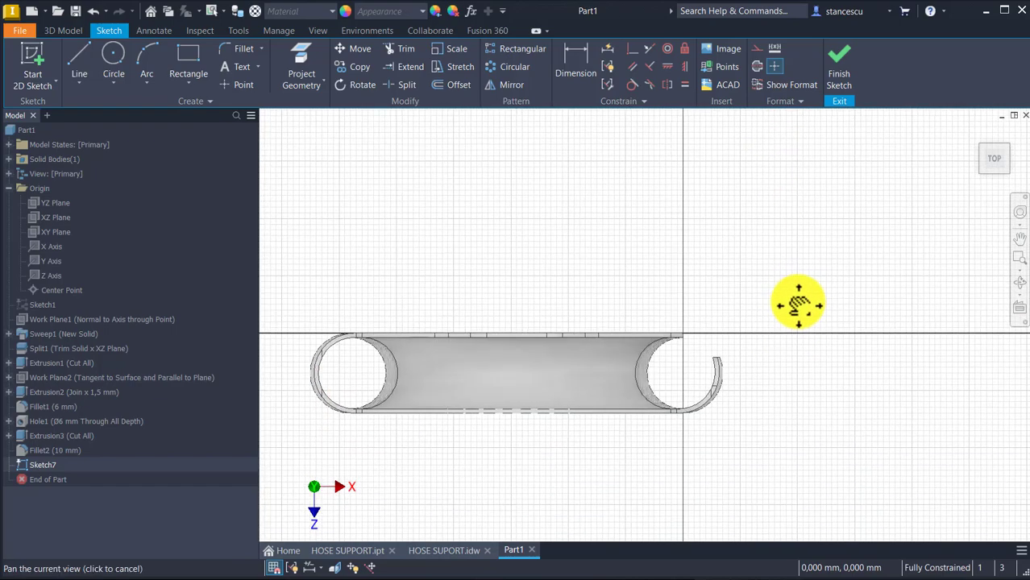
key(F7)
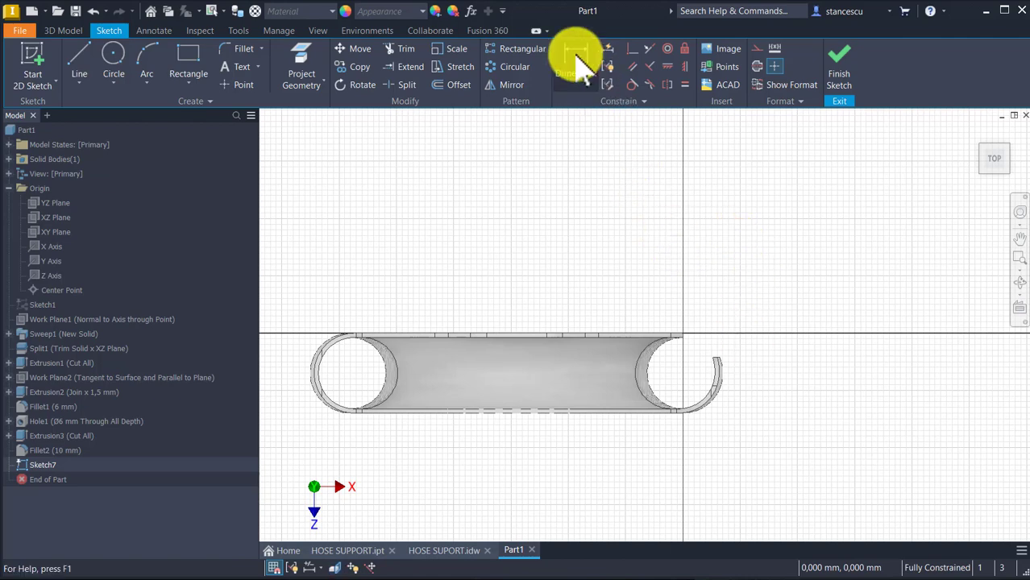
click(303, 66)
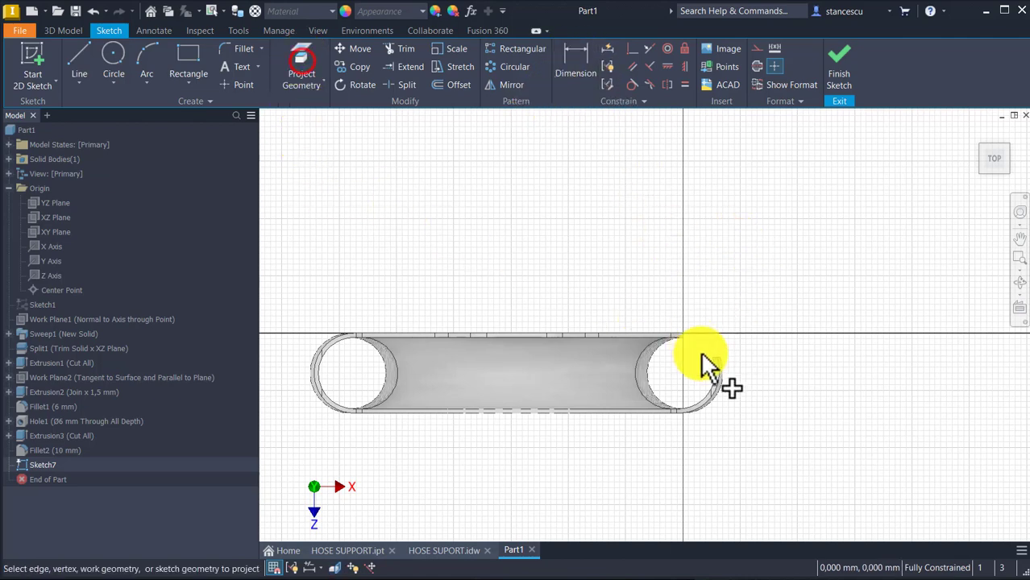
click(719, 394)
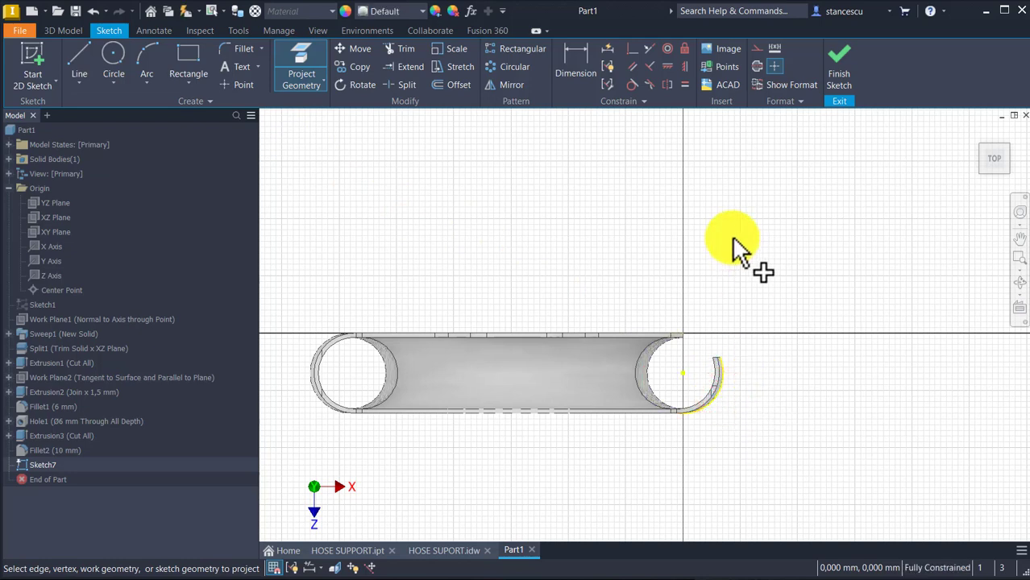
key(F7)
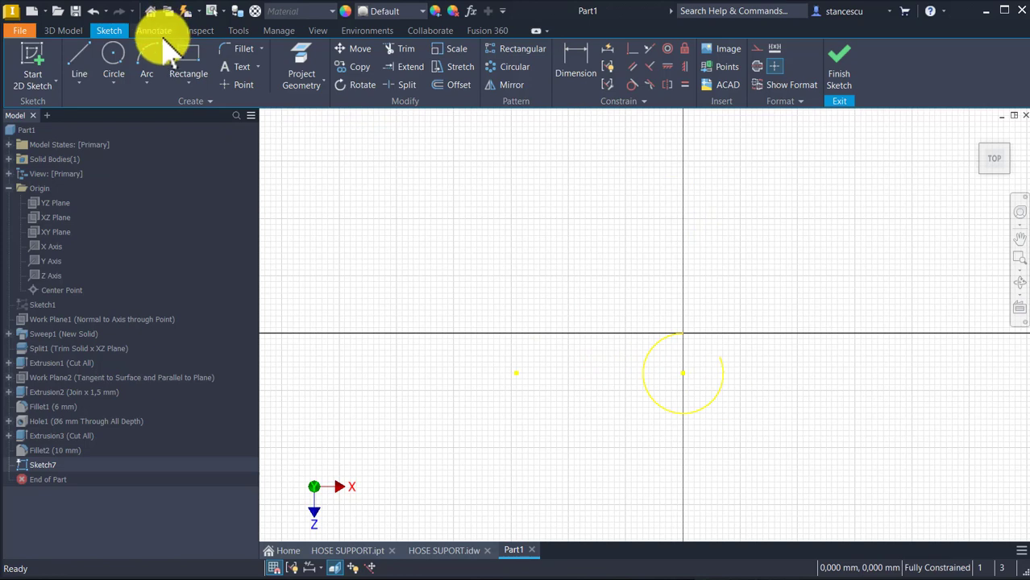
click(147, 66)
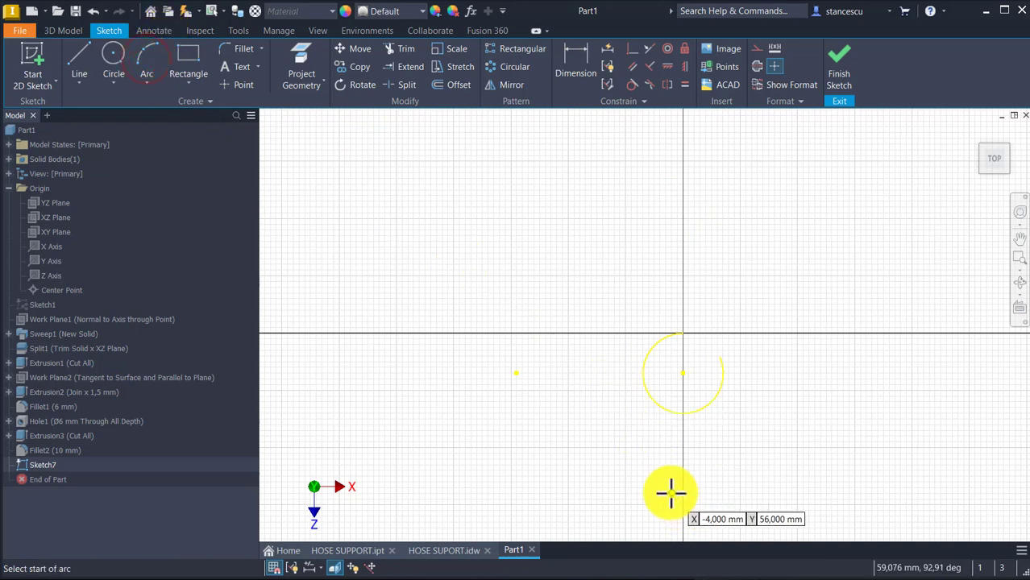
scroll(665, 451, up, 3)
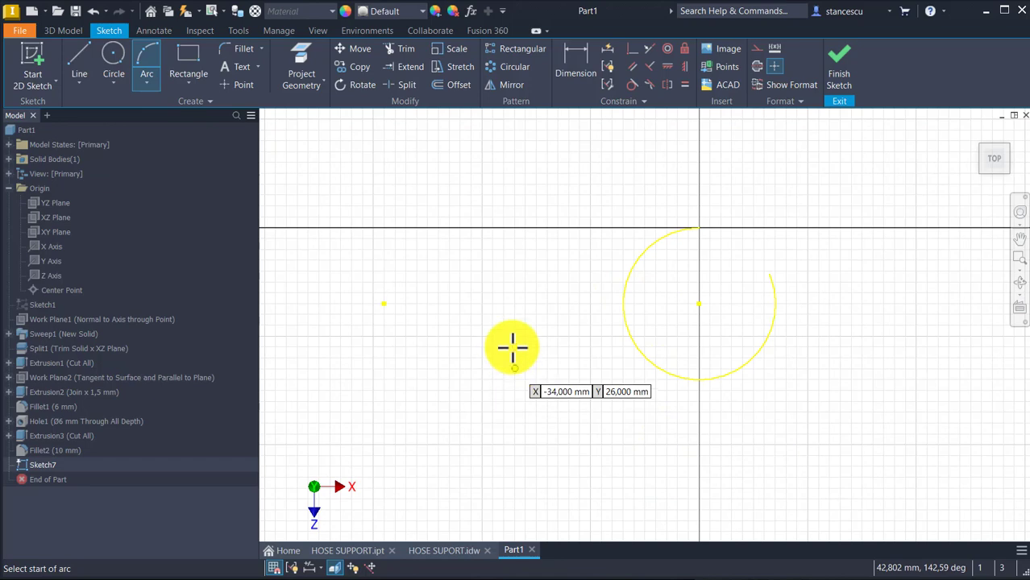
key(Escape)
Set the in-canvas color scheme to High Contrast in the application options.
key(alt)
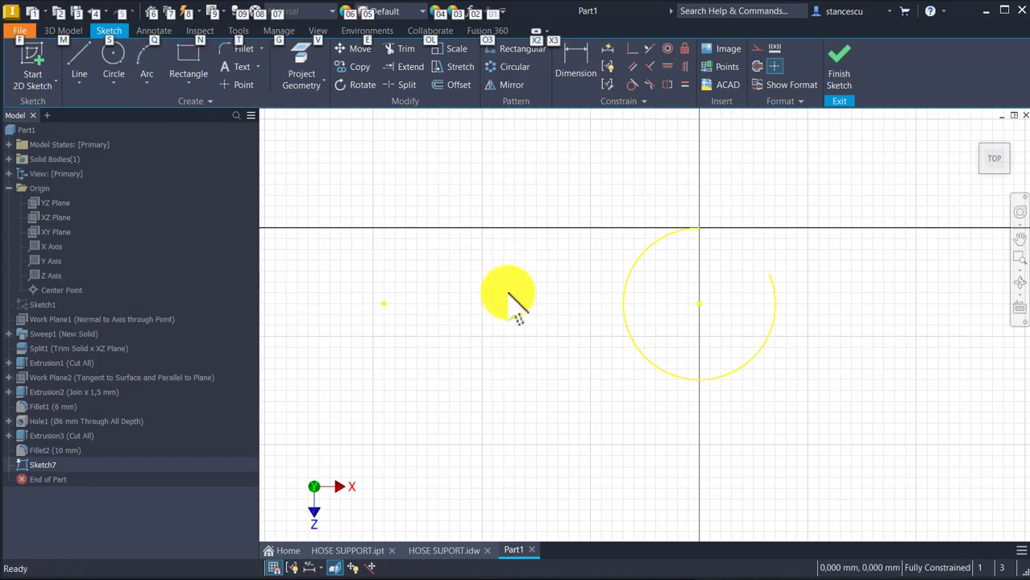
key(alt)
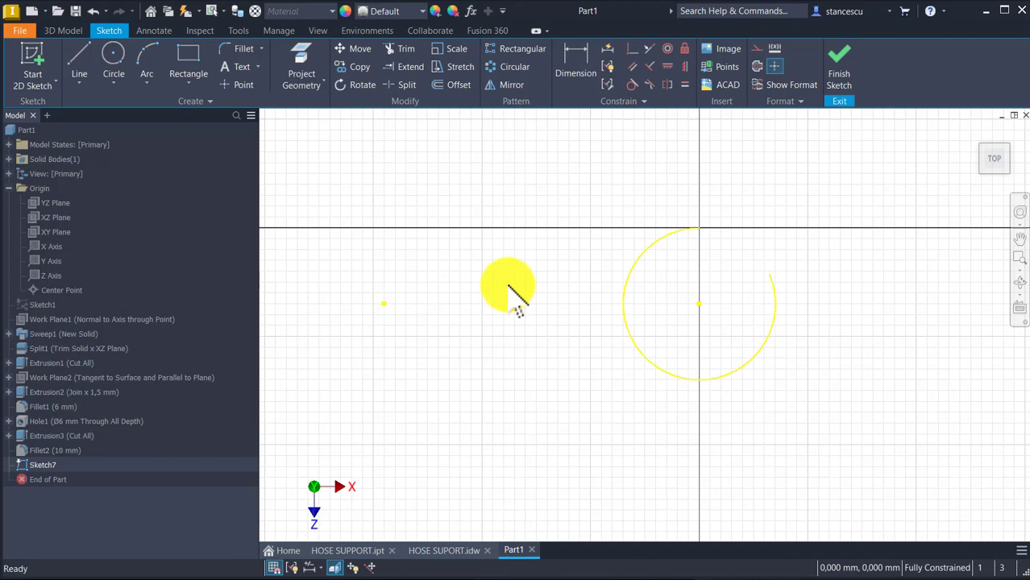
key(alt+o)
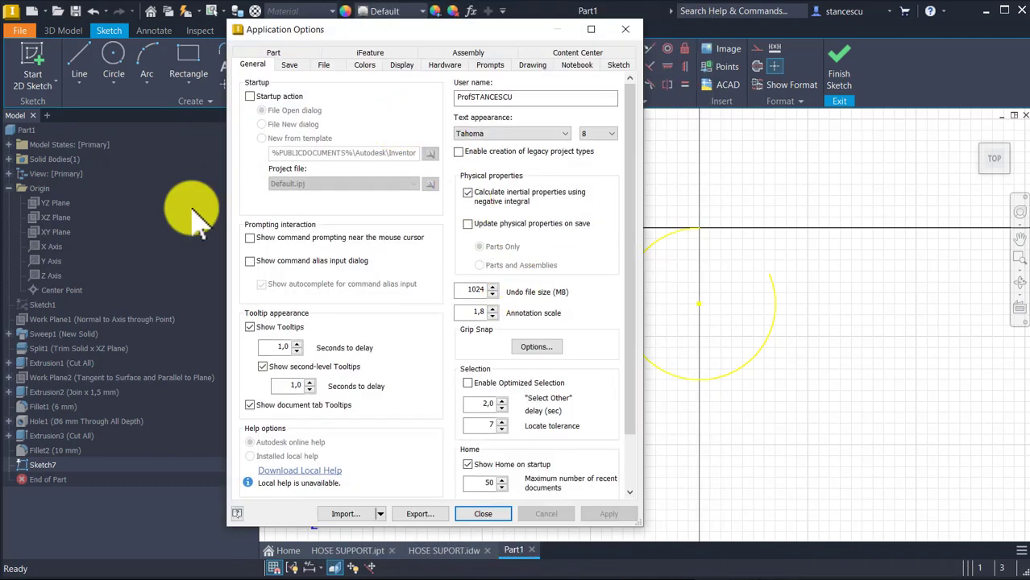
click(365, 66)
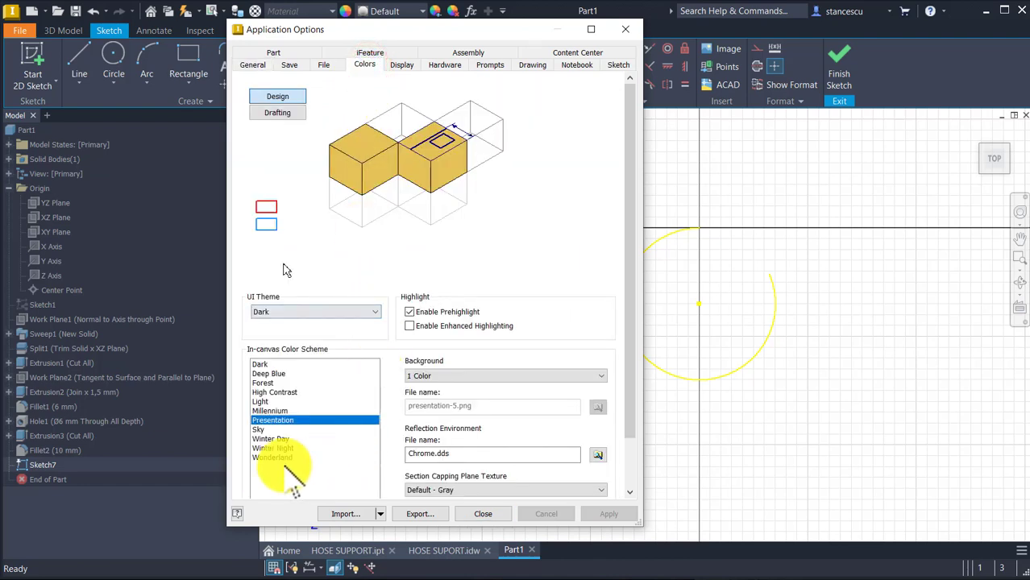
click(274, 392)
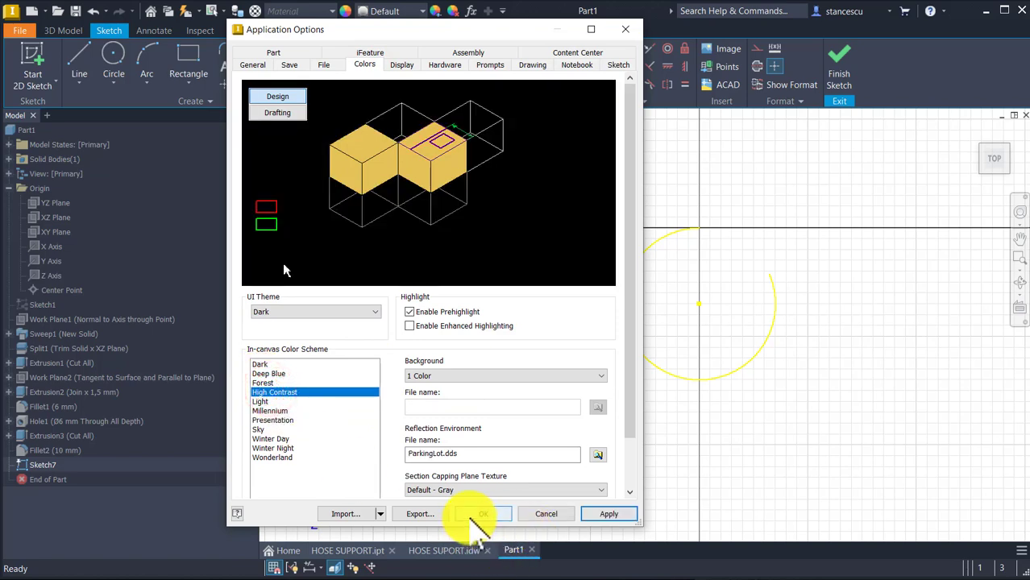
click(475, 514)
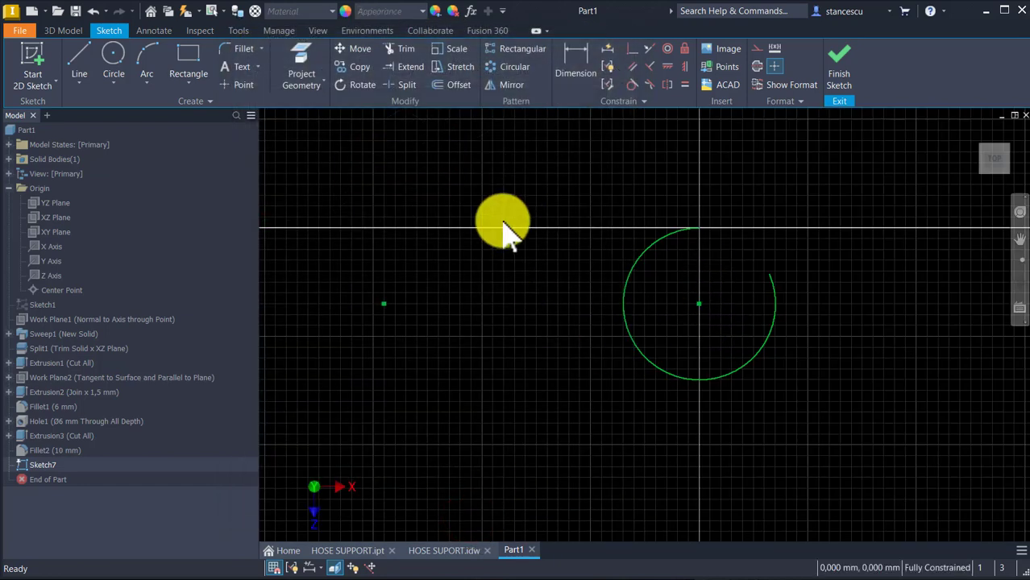
Draw a three-point arc that opens upward across the projected tube edge, with a radius of about 14 mm.
click(145, 61)
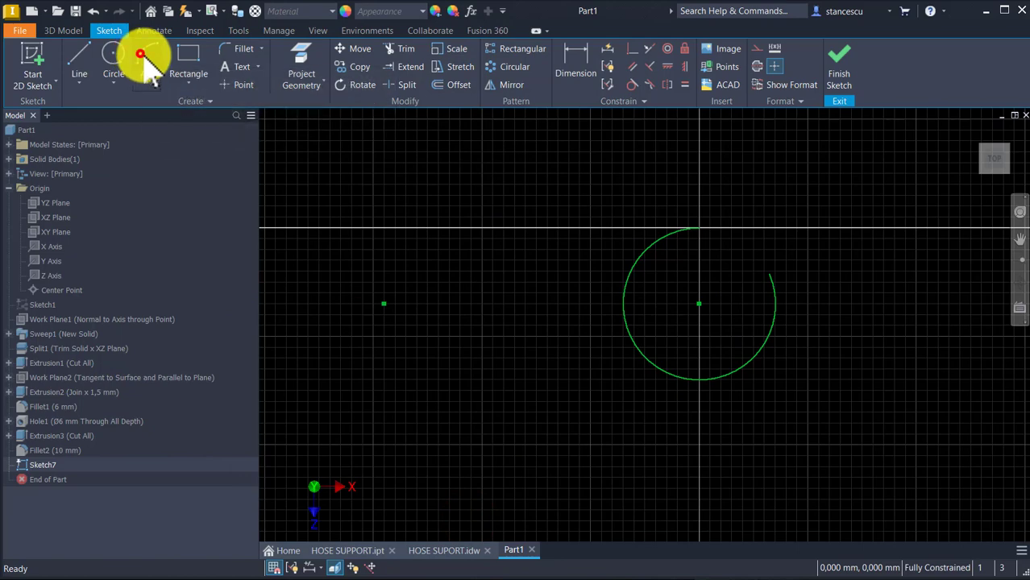
click(636, 305)
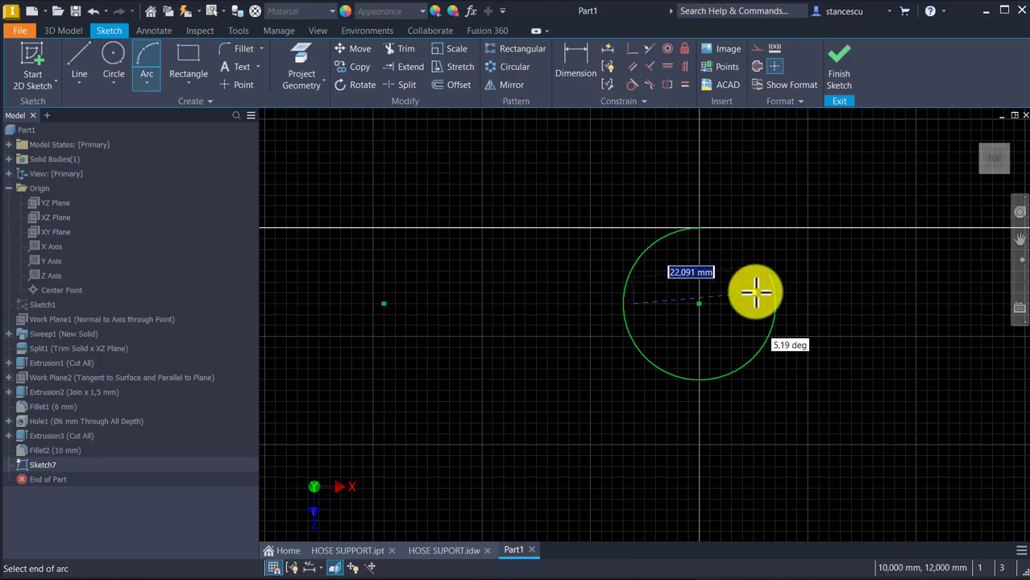
click(761, 291)
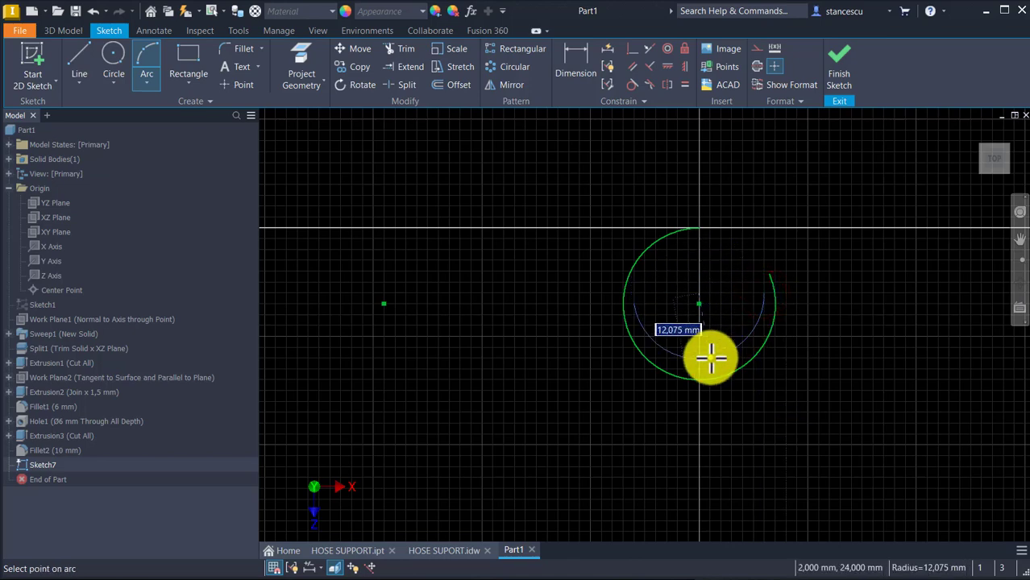
text(10)
key(Return)
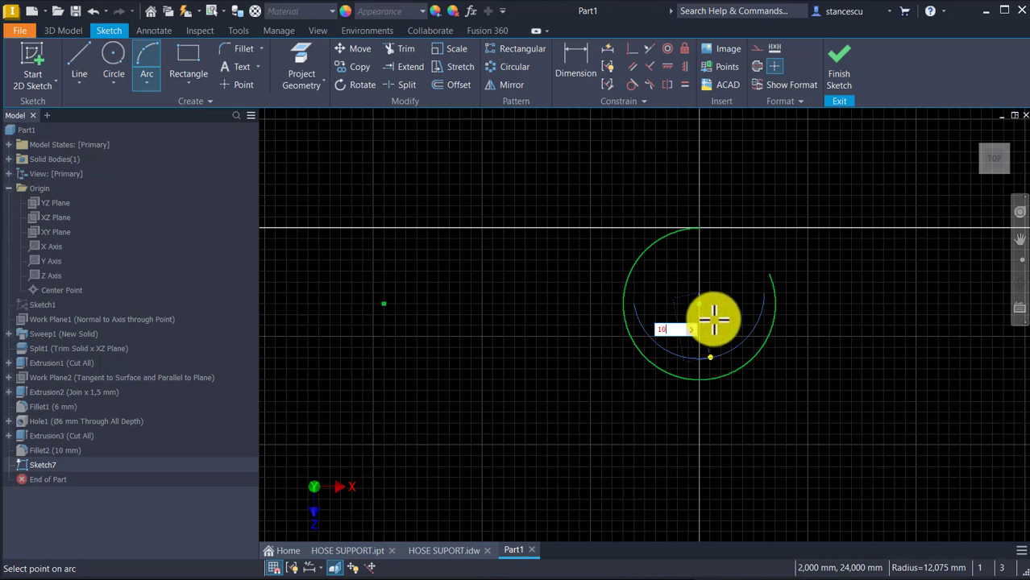
key(BackSpace)
key(BackSpace)
text(10)
key(Return)
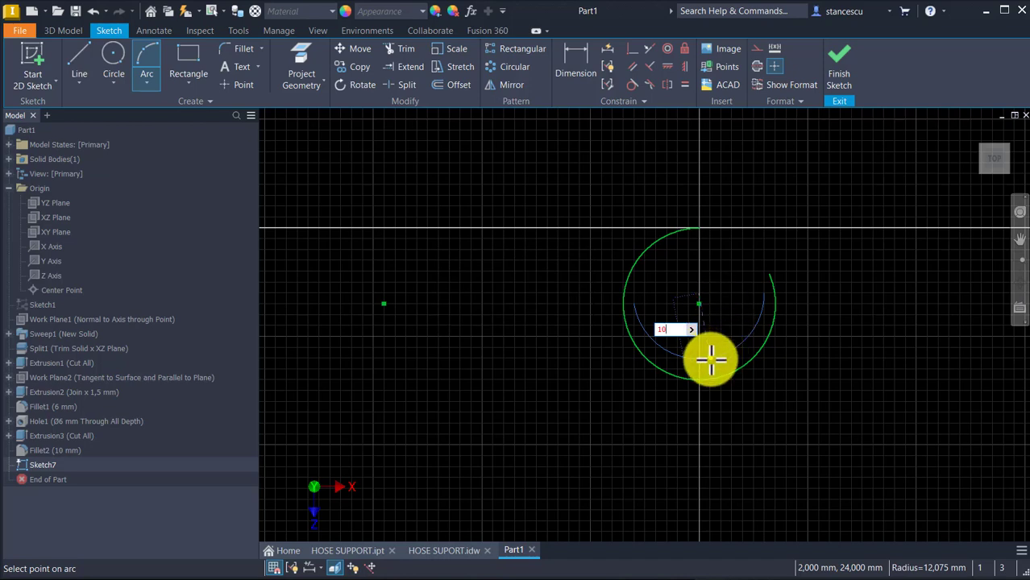
key(Escape)
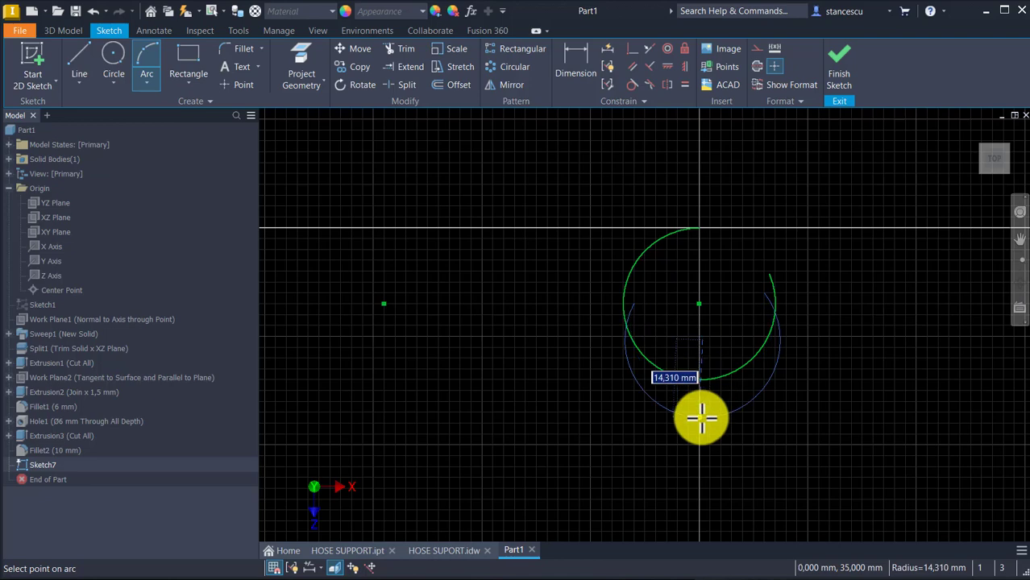
click(745, 402)
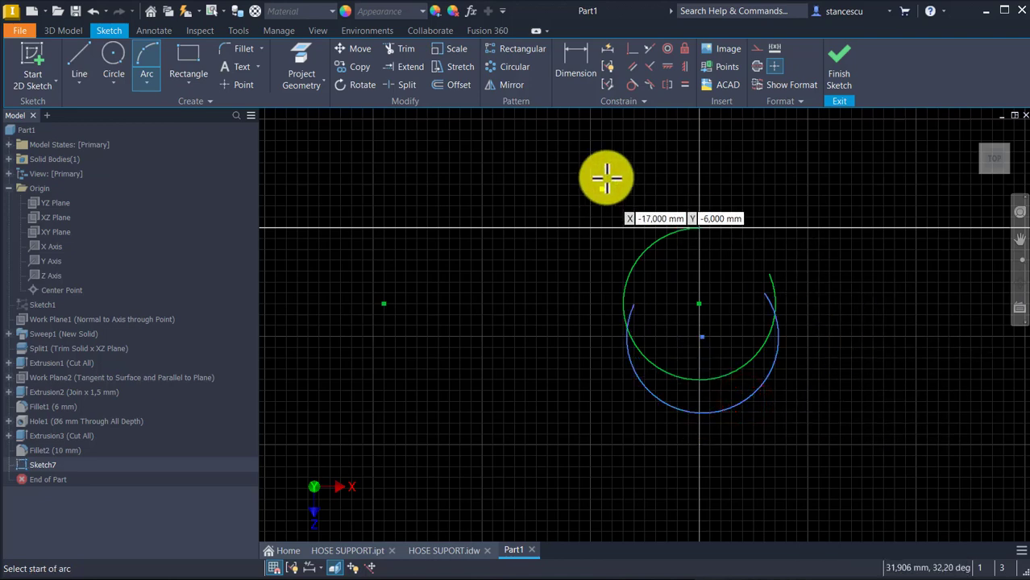
Make the arc's centre coincident with the projected circle's centre and shrink the arc inside it to a radius of about 9 mm.
click(632, 50)
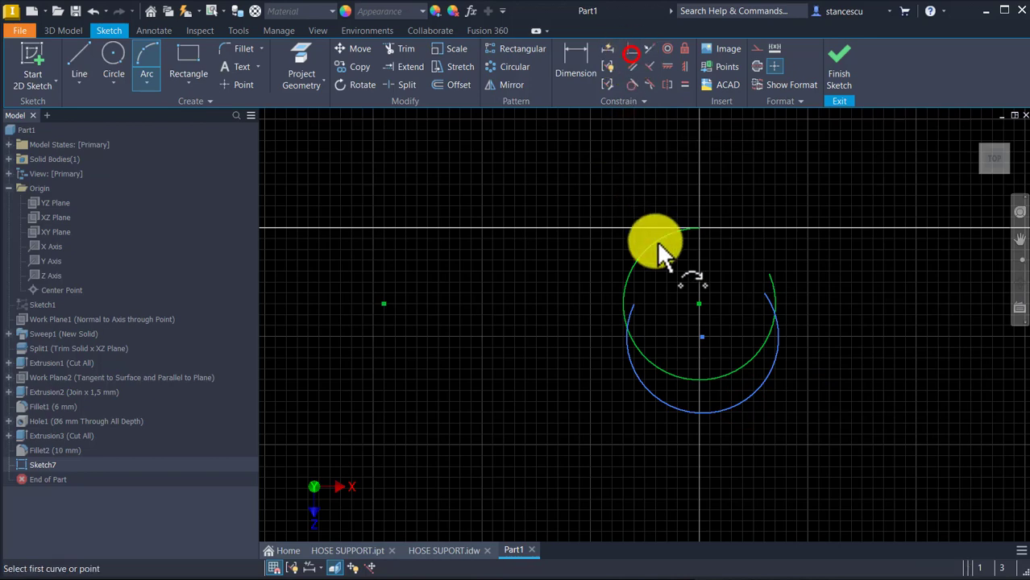
click(704, 335)
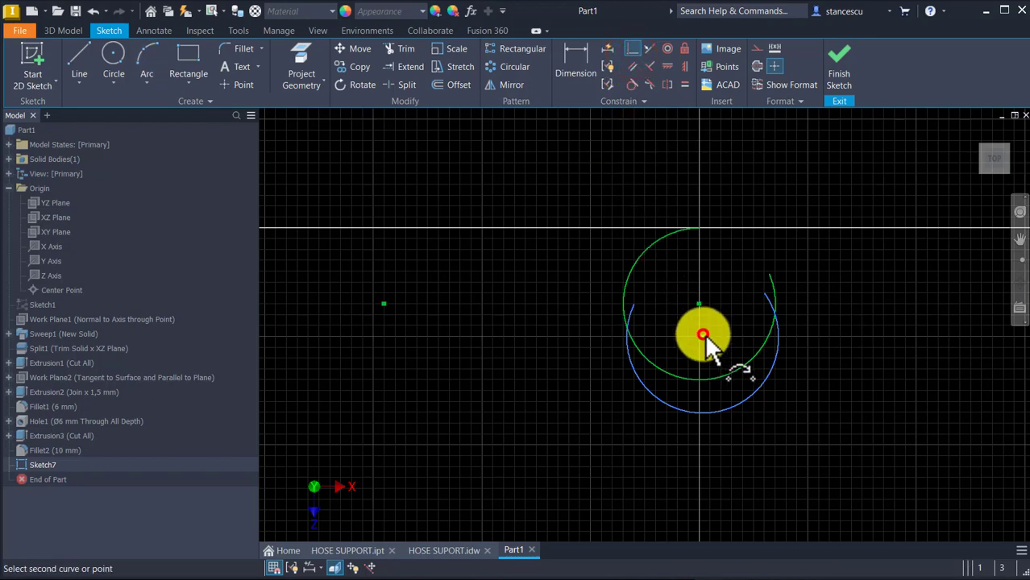
click(700, 304)
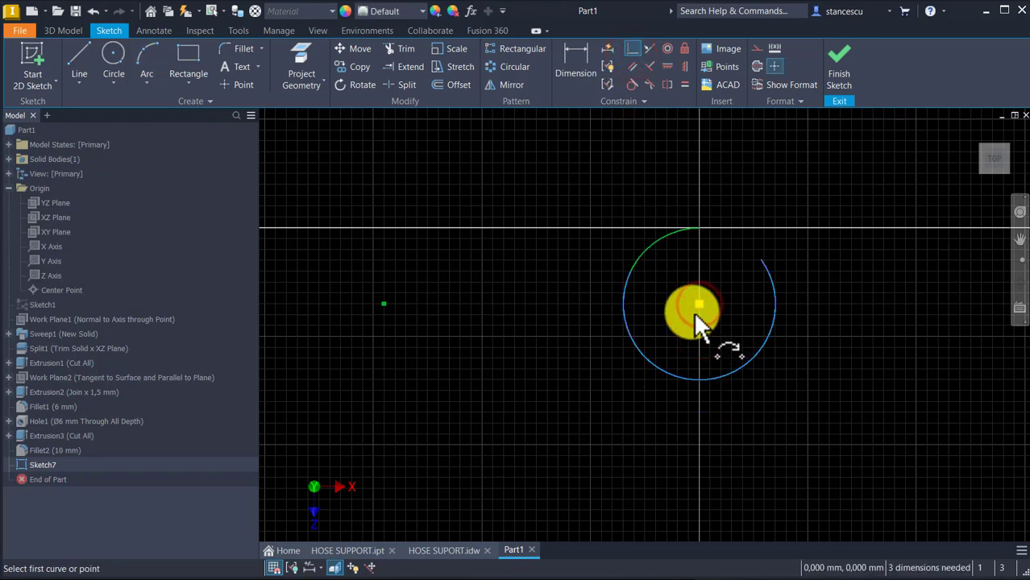
key(Escape)
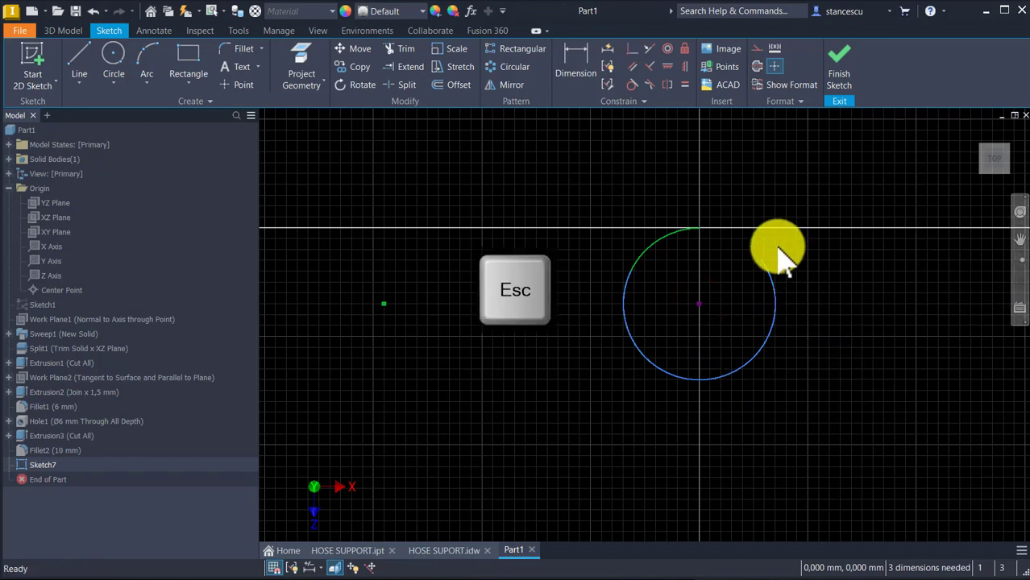
drag(760, 261, 747, 295)
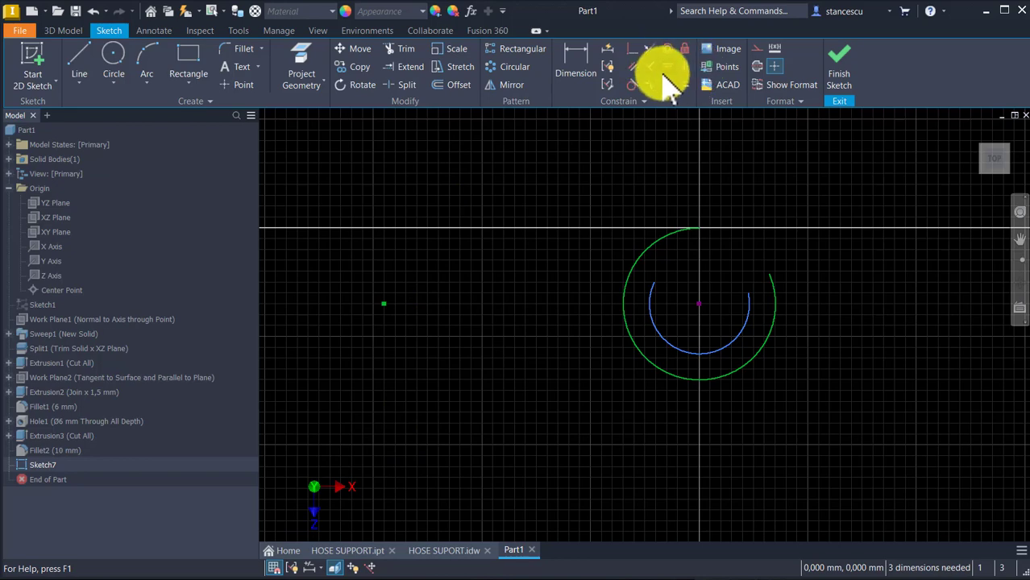
click(652, 281)
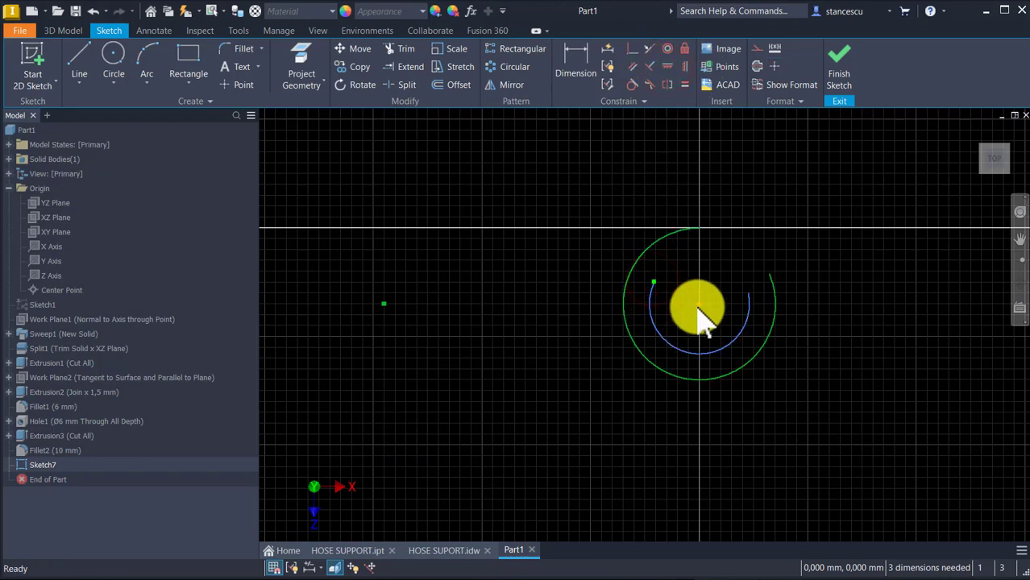
click(658, 284)
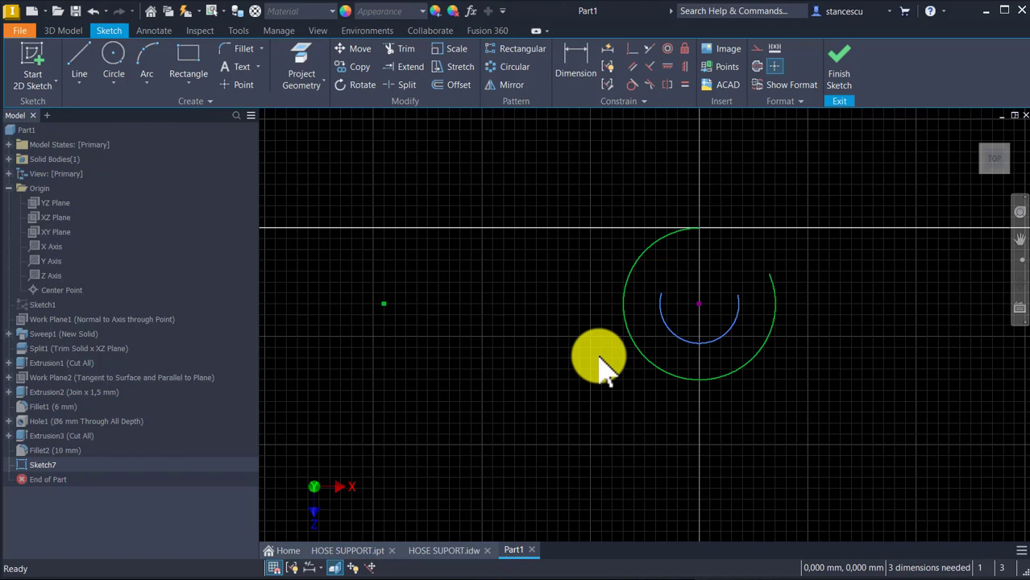
key(ctrl+z)
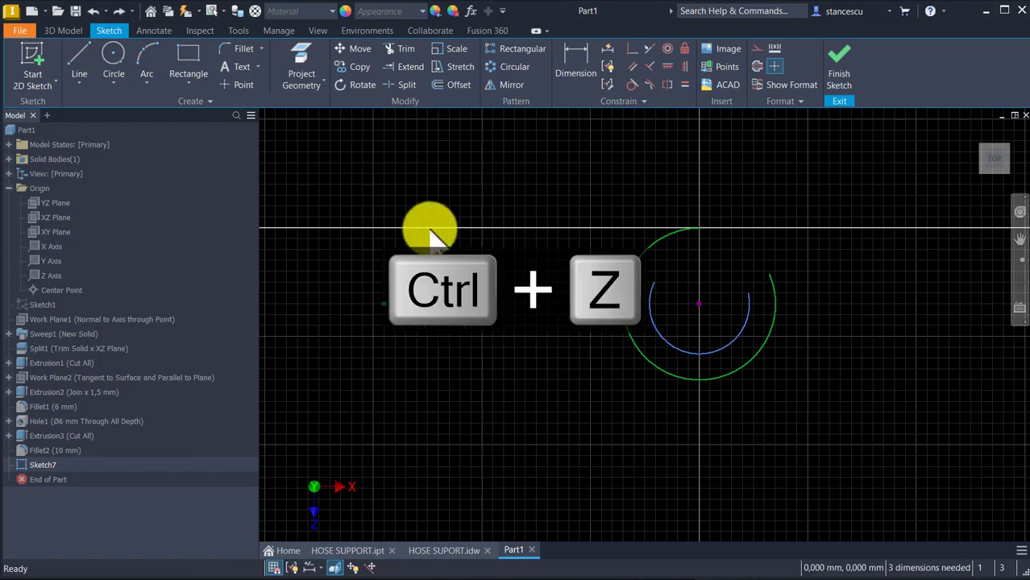
Align the arc's left endpoint horizontally with its centre point.
click(666, 66)
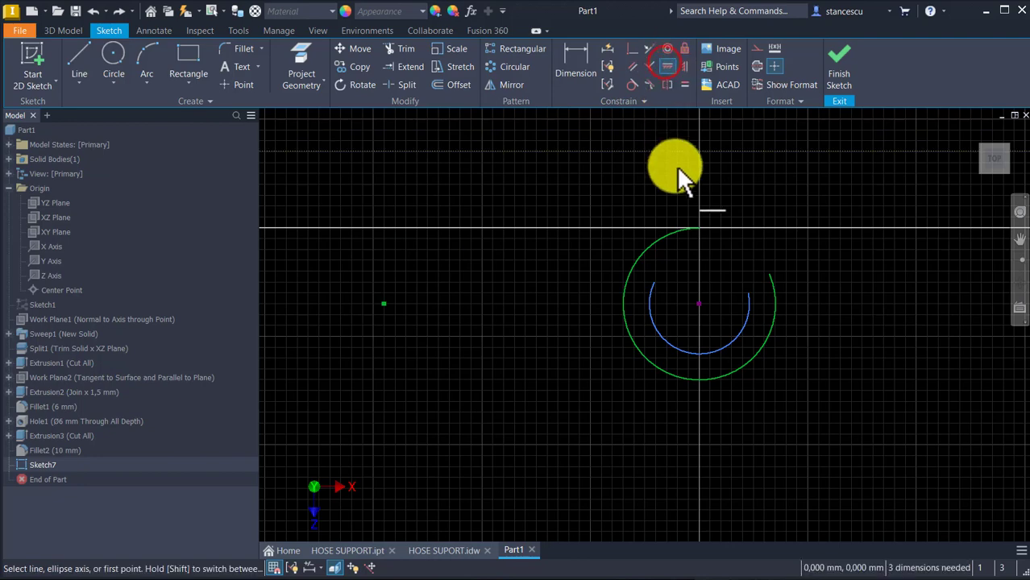
click(698, 303)
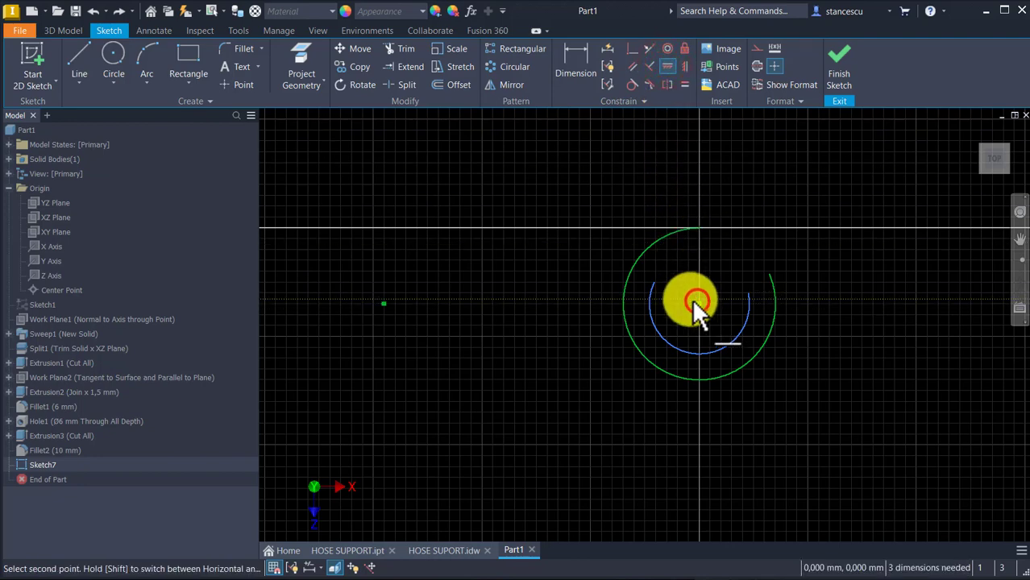
click(651, 285)
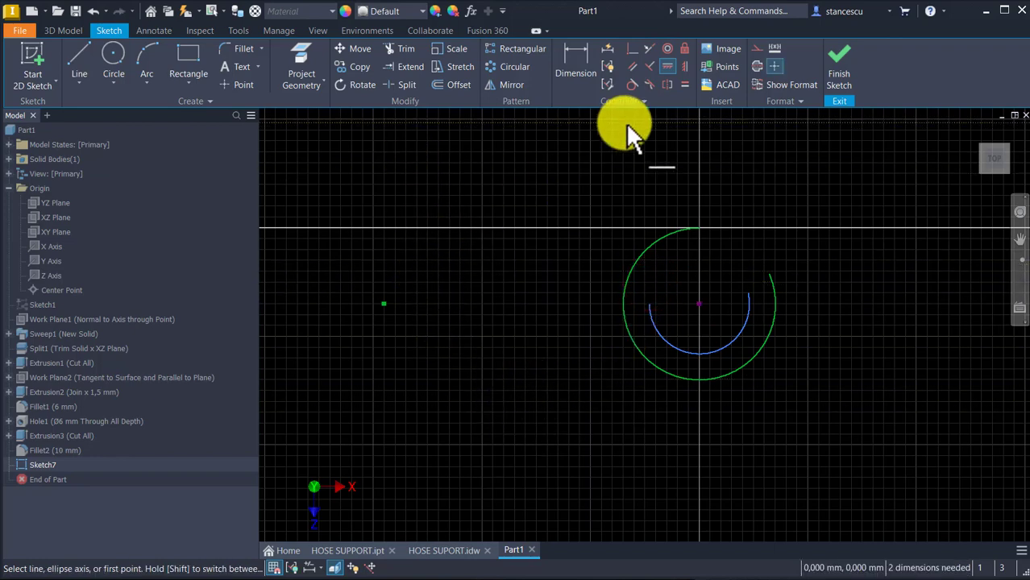
Dimension the inner arc's radius as 10 mm.
click(575, 57)
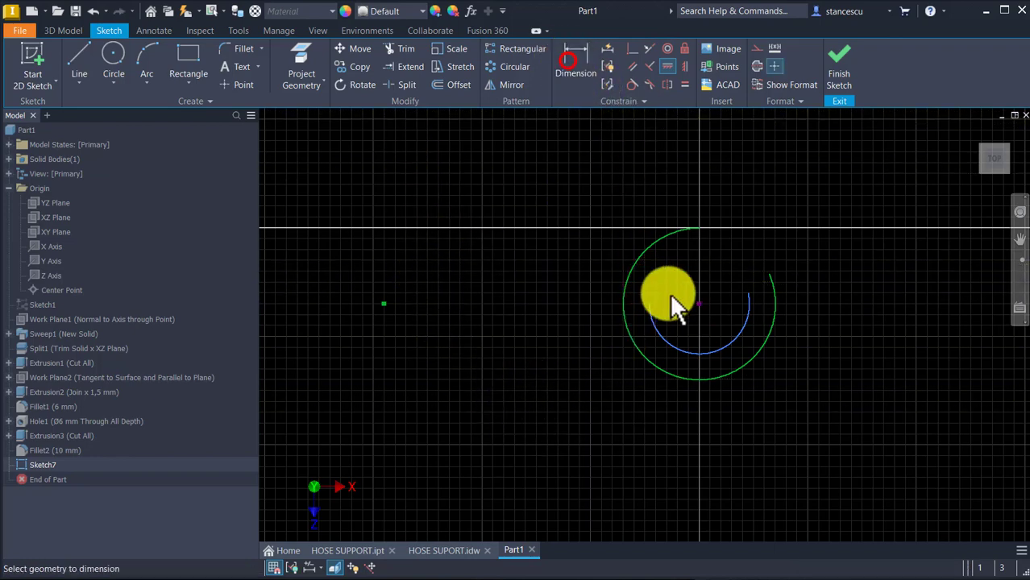
click(726, 346)
click(762, 425)
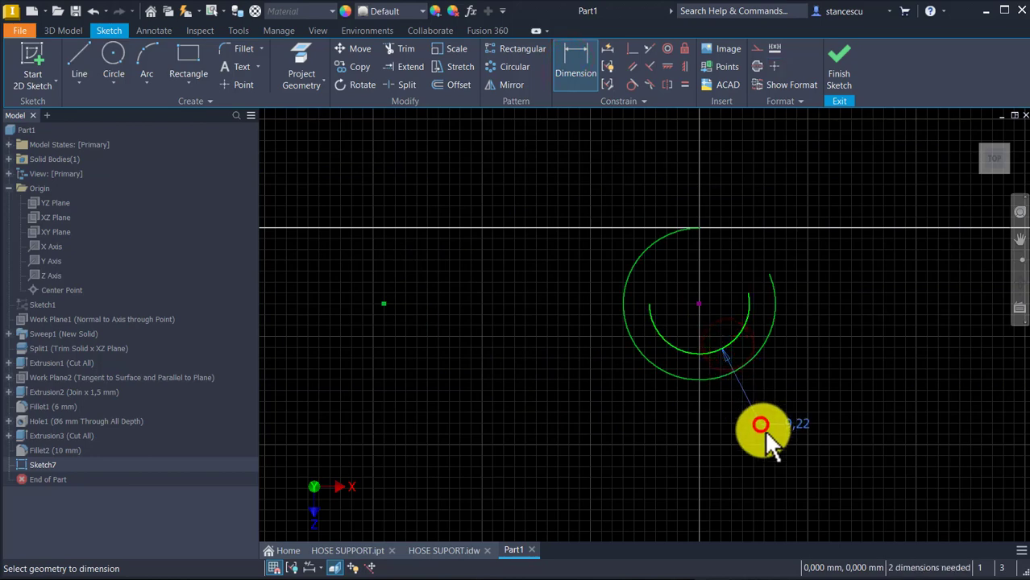
text(10)
key(Return)
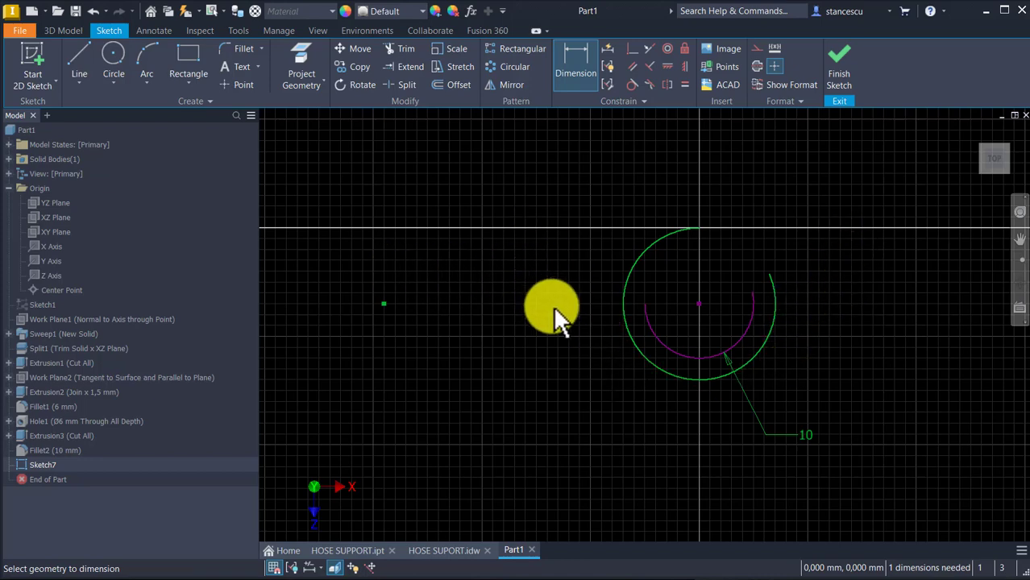
Project the origin's X axis into the sketch.
click(313, 66)
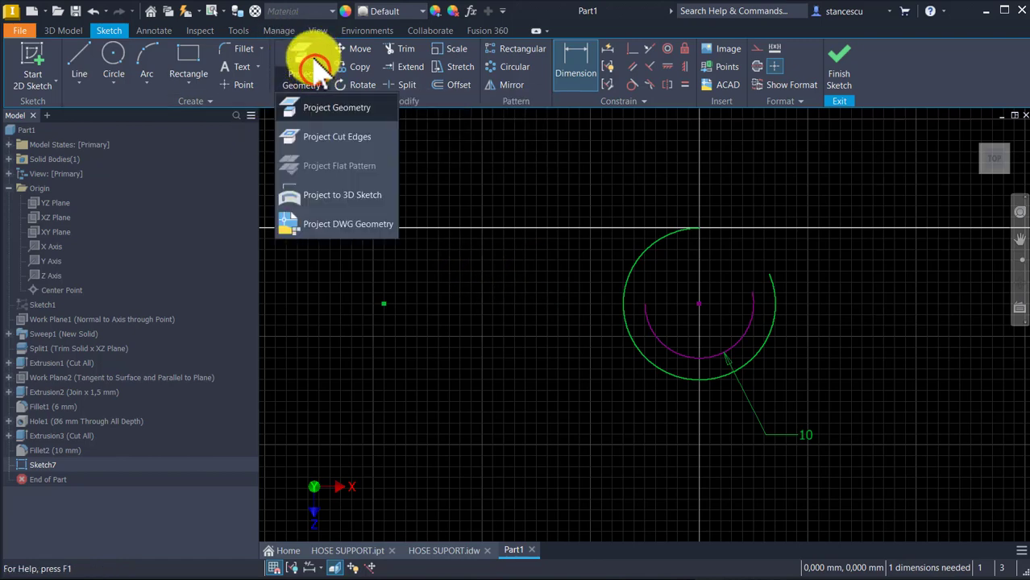
click(314, 110)
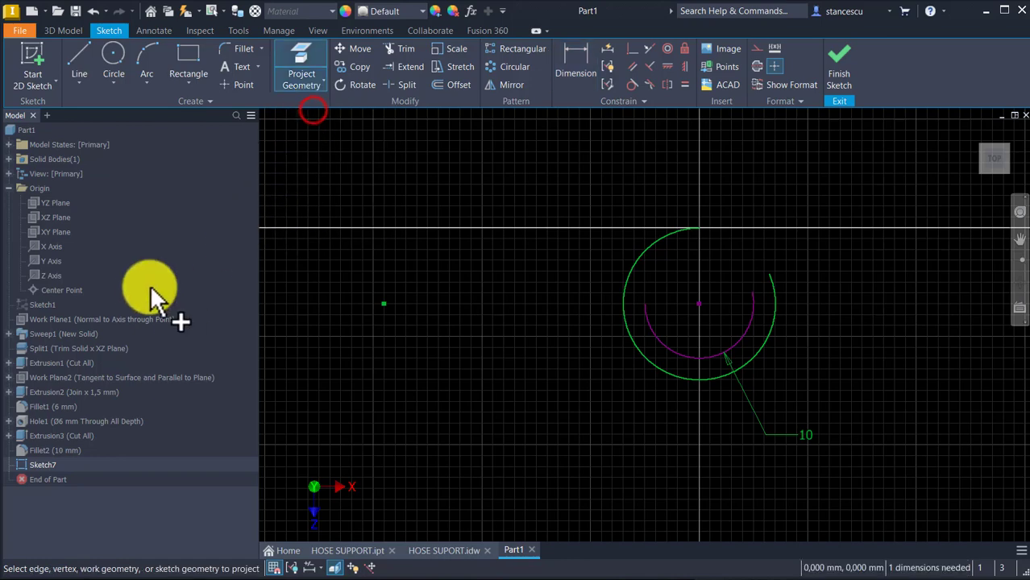
click(44, 247)
key(Escape)
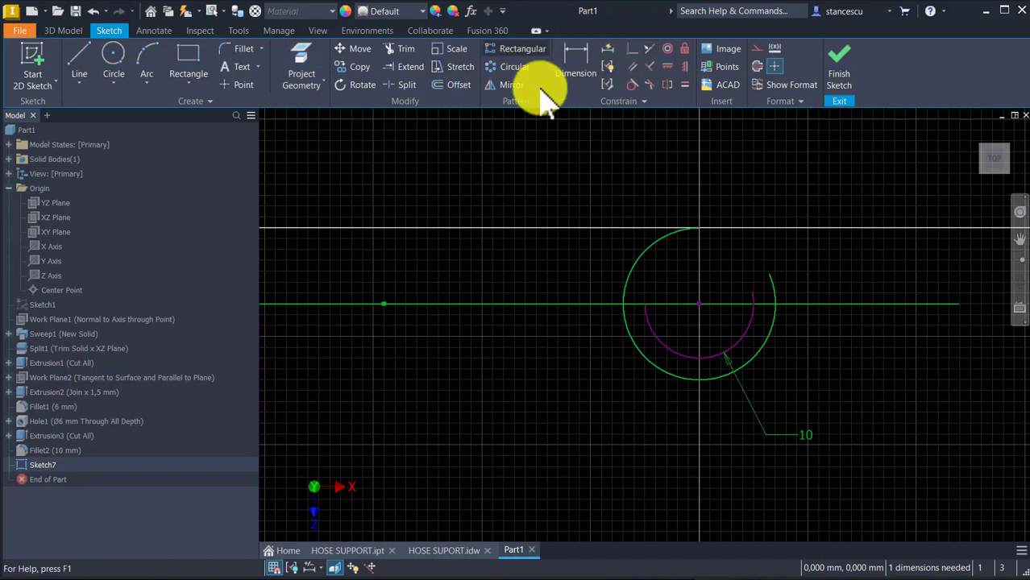
Draw a line from the arc's centre to its free right endpoint.
click(575, 60)
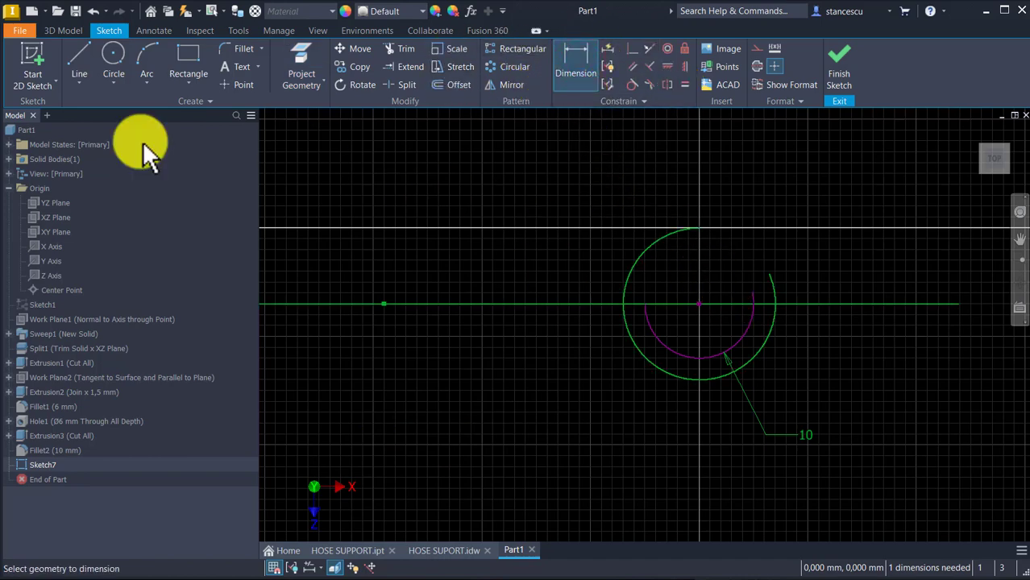
click(85, 54)
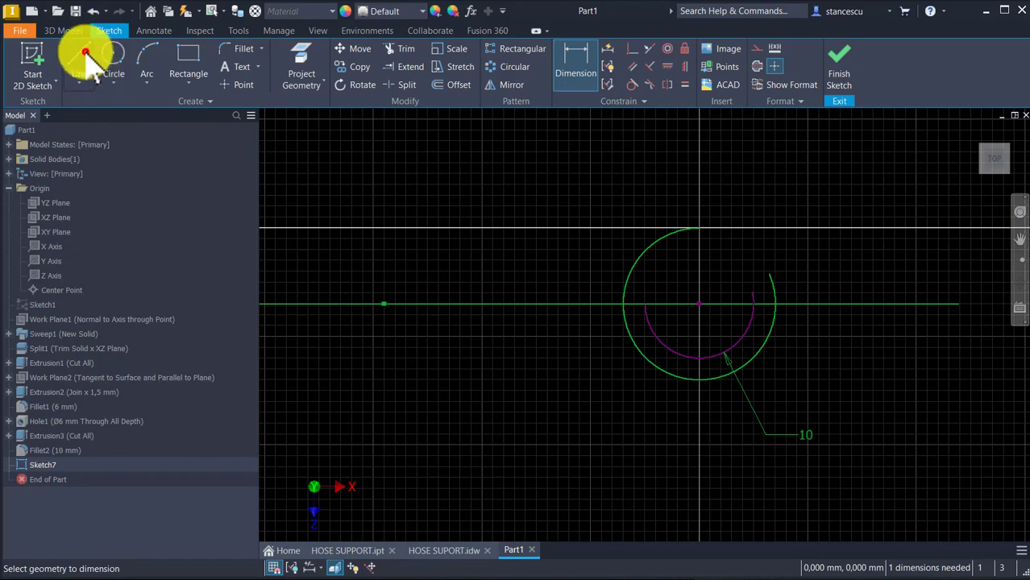
click(700, 303)
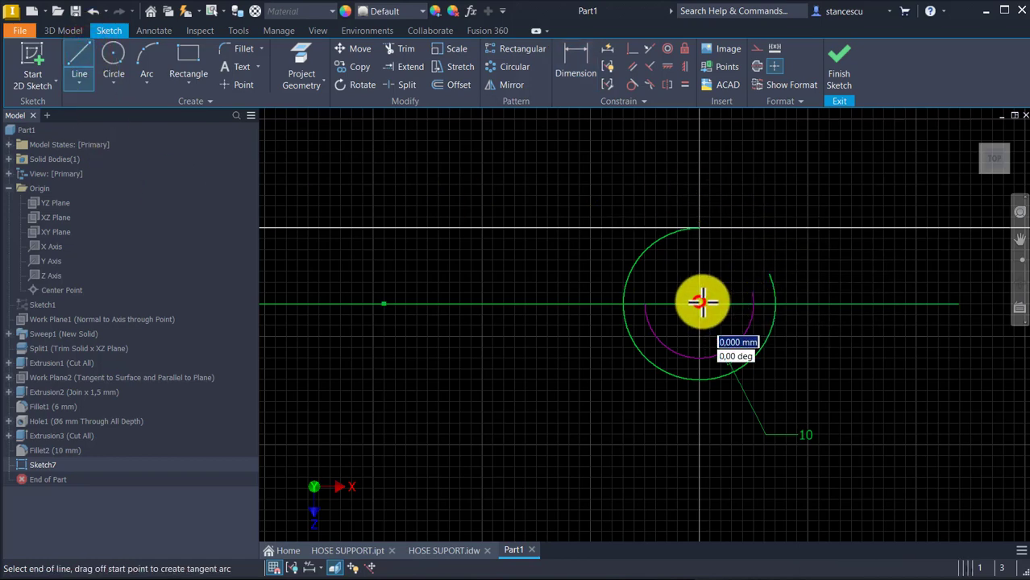
click(751, 294)
key(Escape)
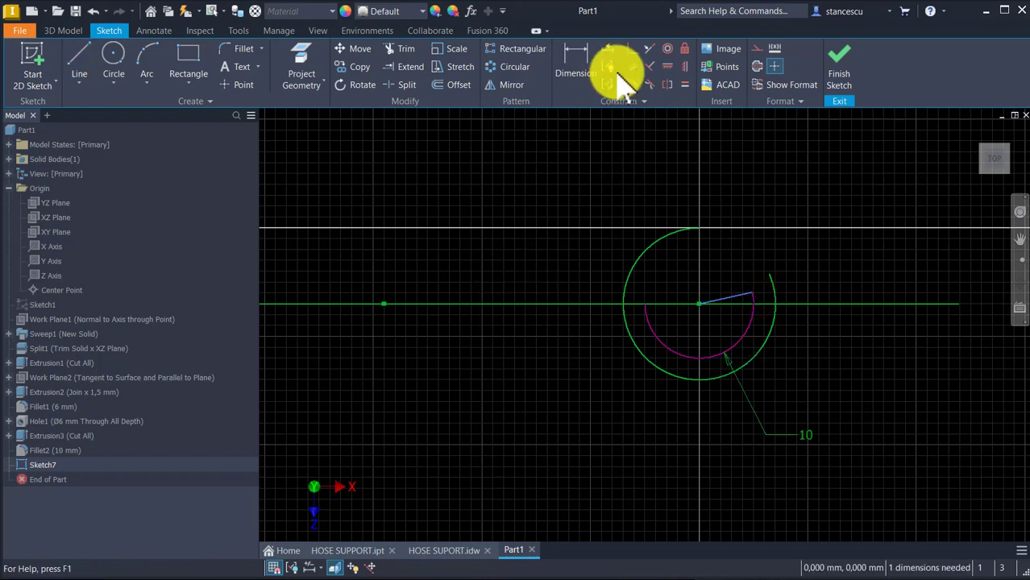
Dimension the angle between the new radial line and the projected X axis as 12 degrees.
click(591, 73)
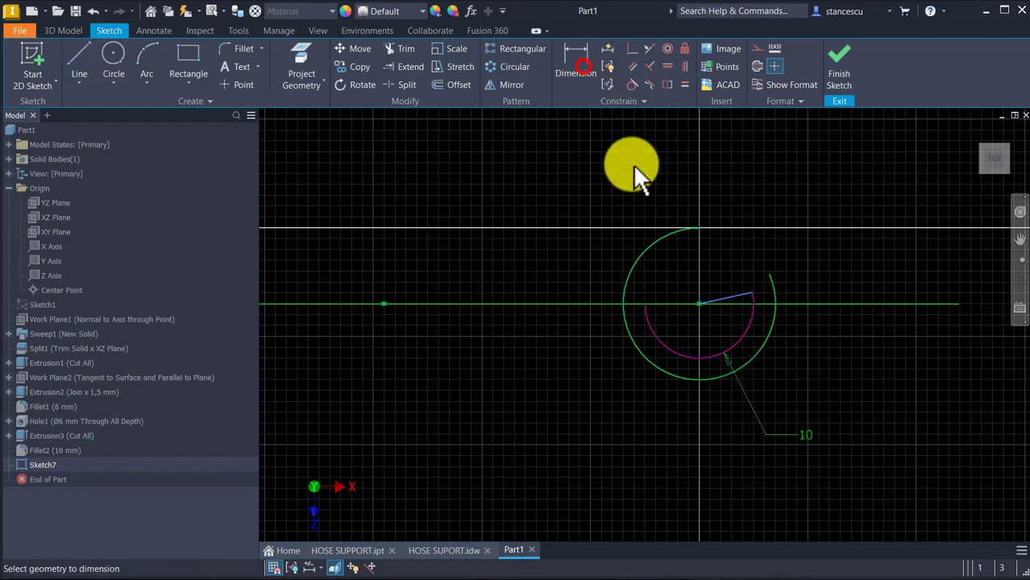
click(741, 291)
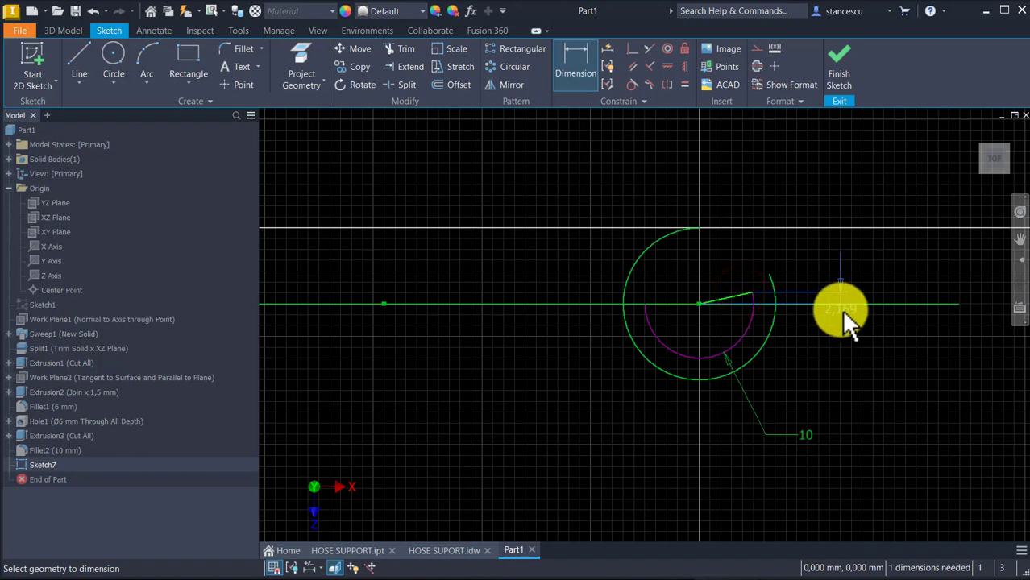
click(842, 300)
click(859, 287)
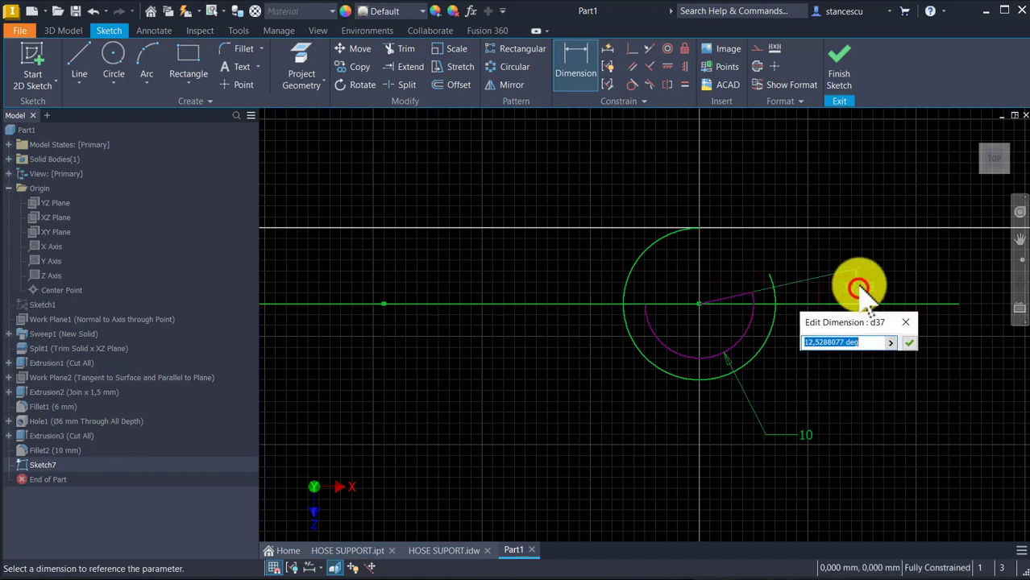
text(12)
key(Return)
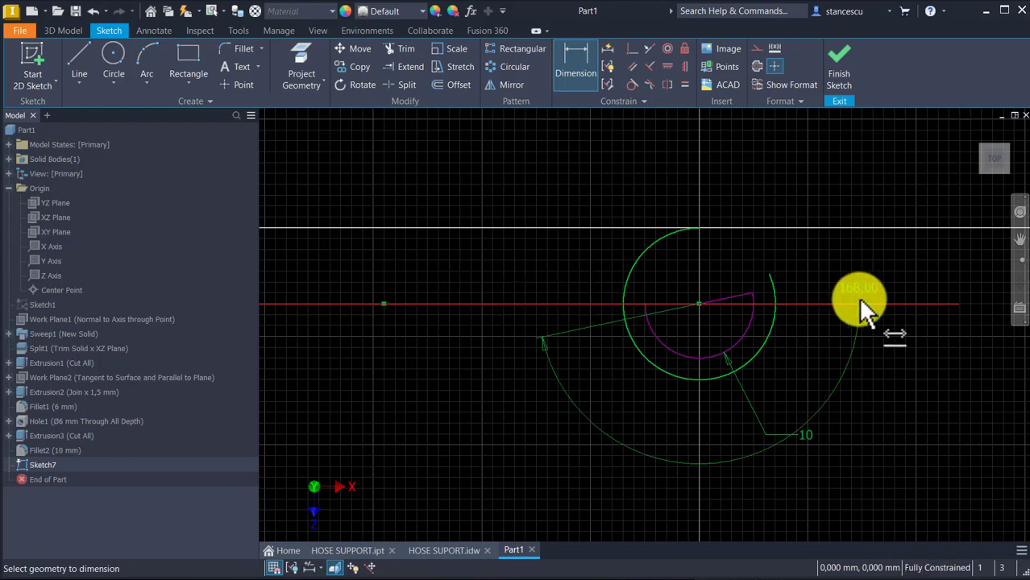
click(858, 297)
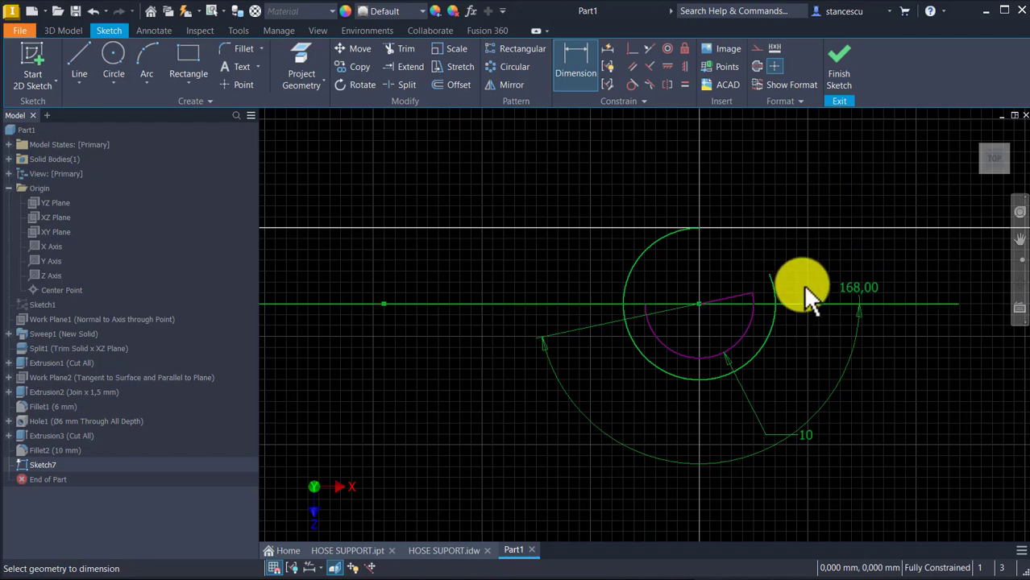
scroll(802, 284, up, 3)
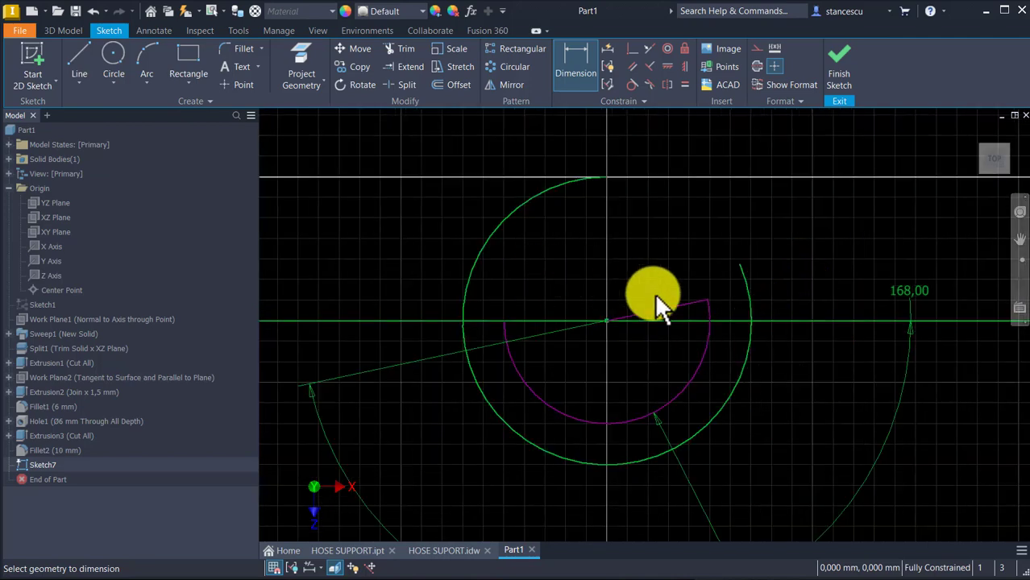
key(Escape)
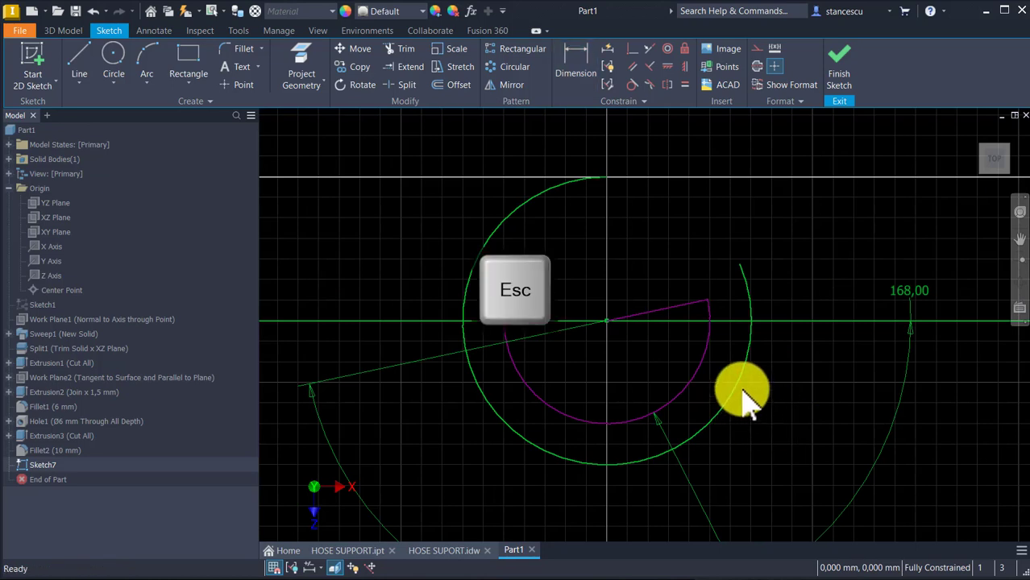
Convert the projected outer arc, the 12-degree radial line and the projected X axis to construction geometry.
click(743, 370)
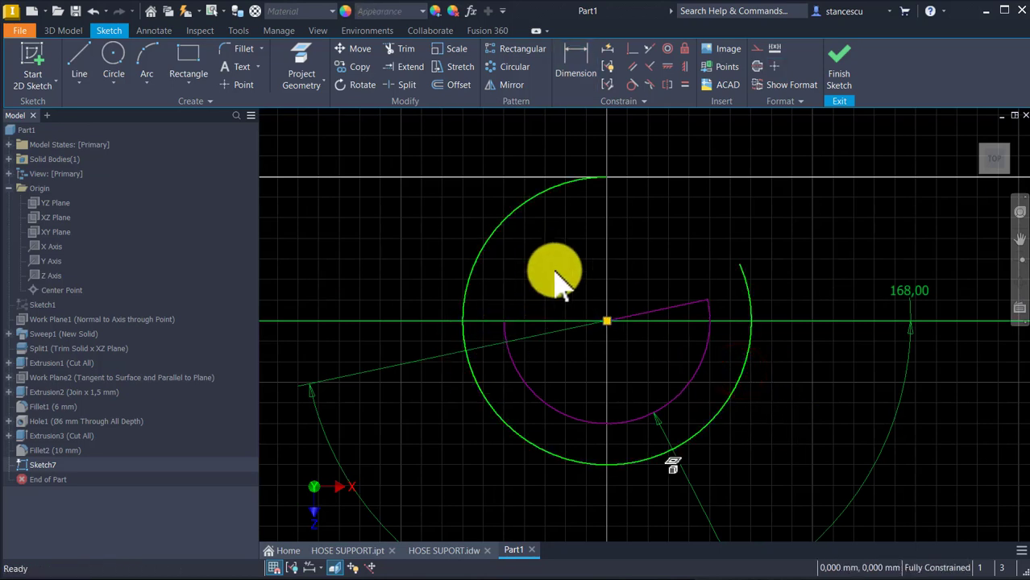
click(684, 303)
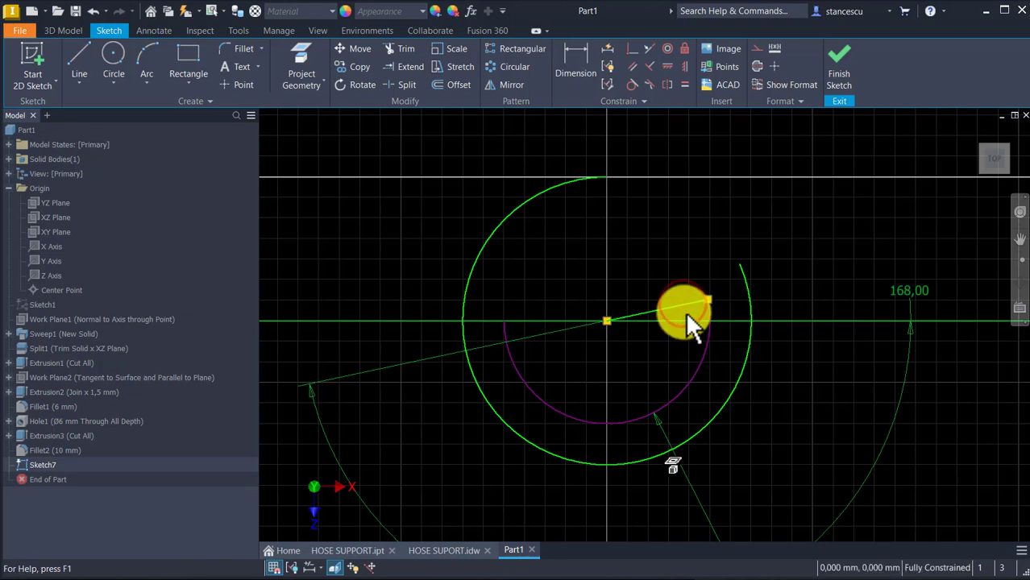
click(688, 321)
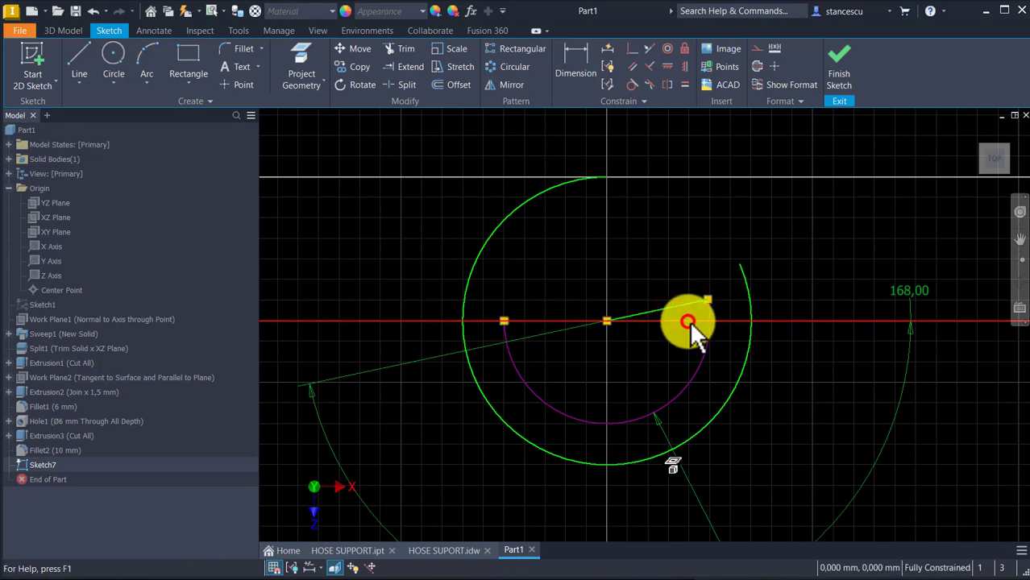
click(754, 52)
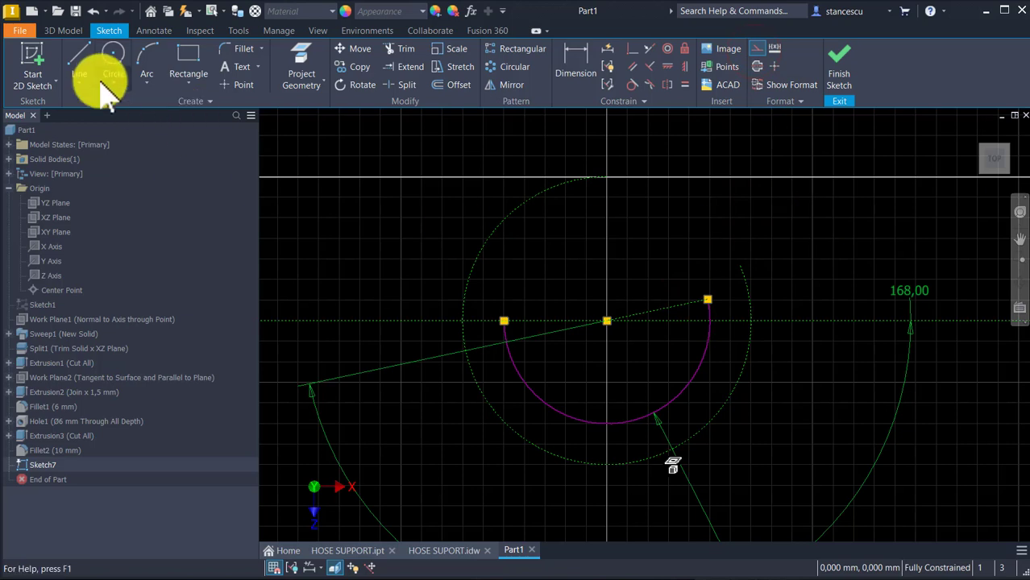
click(79, 57)
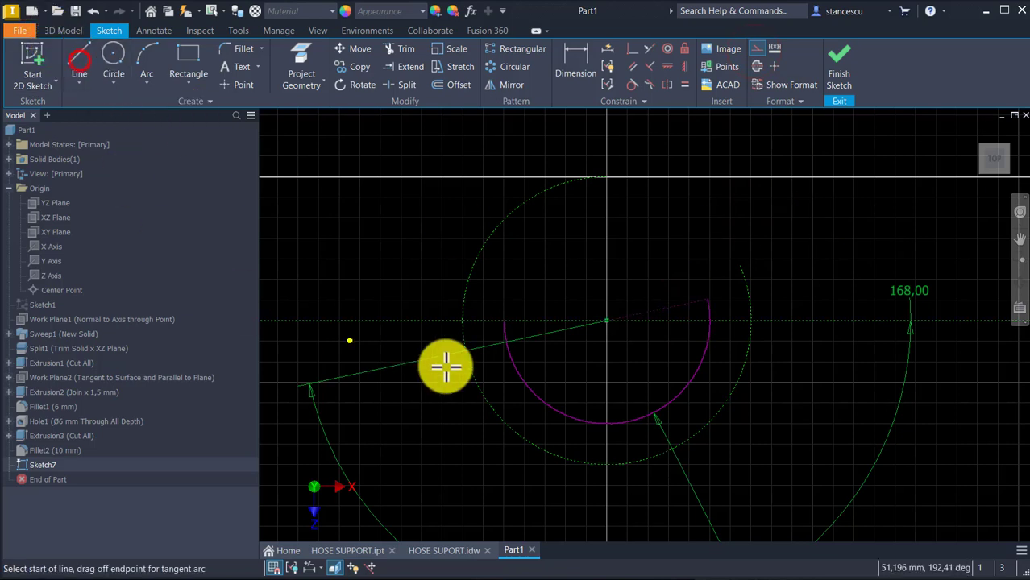
click(505, 321)
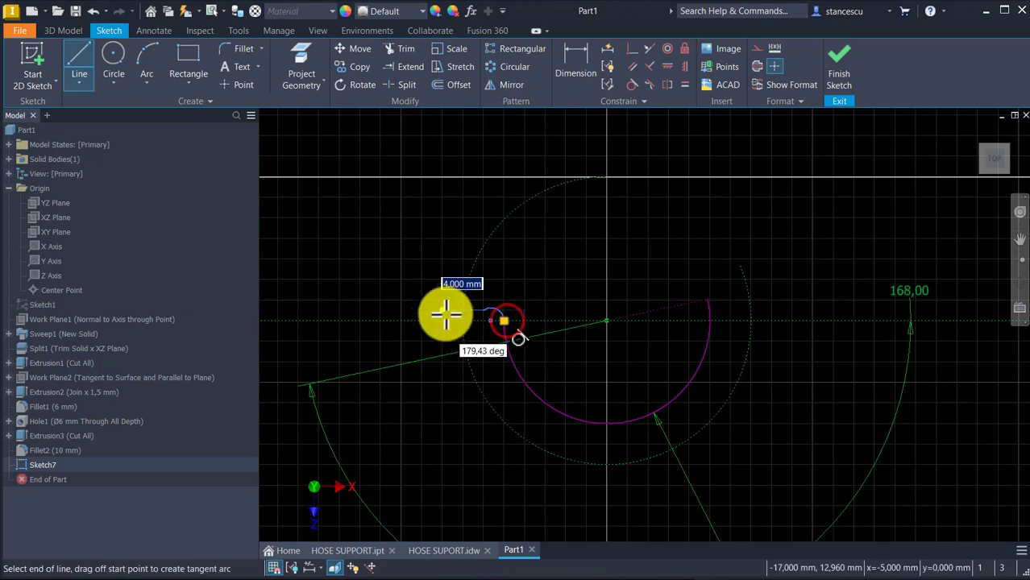
key(Escape)
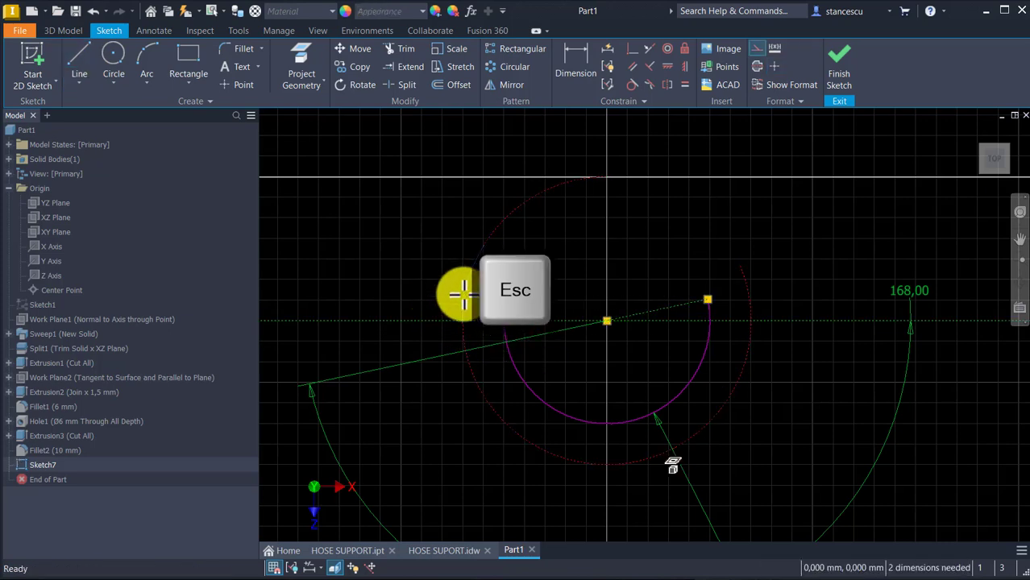
key(ctrl+z)
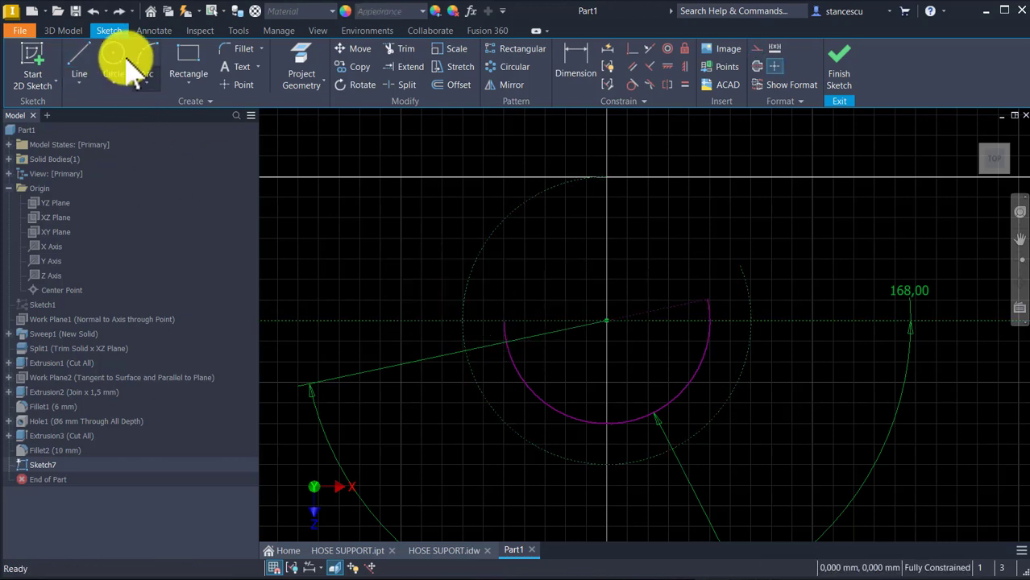
Draw two short lines joining the inner R10 arc's left and right endpoints to the outer construction arc.
click(78, 55)
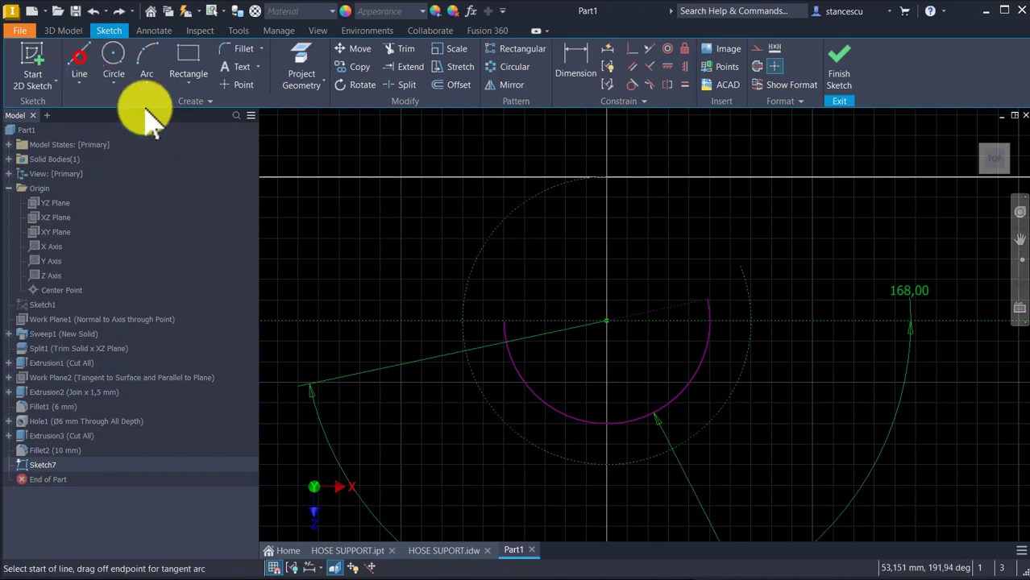
click(501, 322)
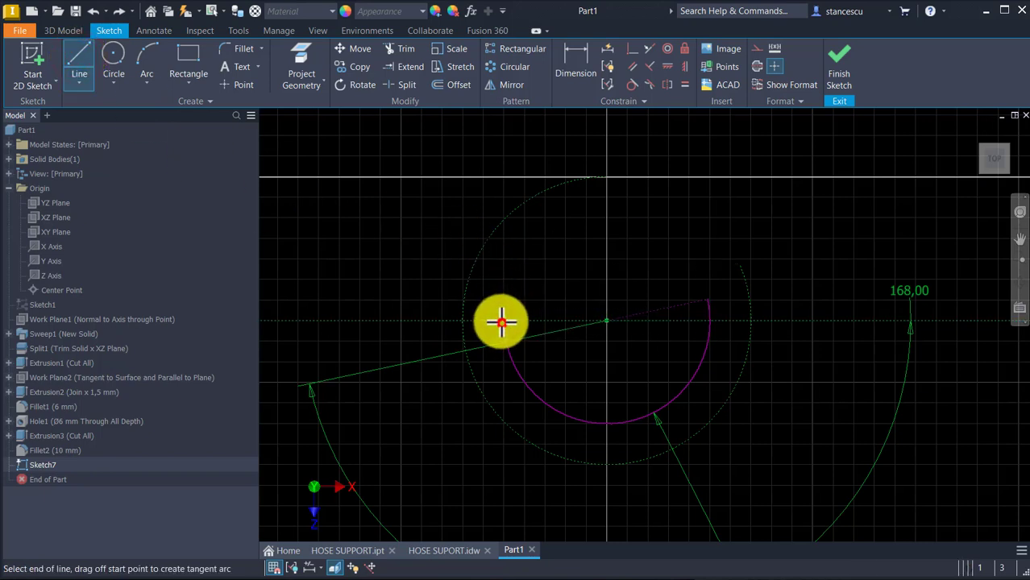
click(460, 321)
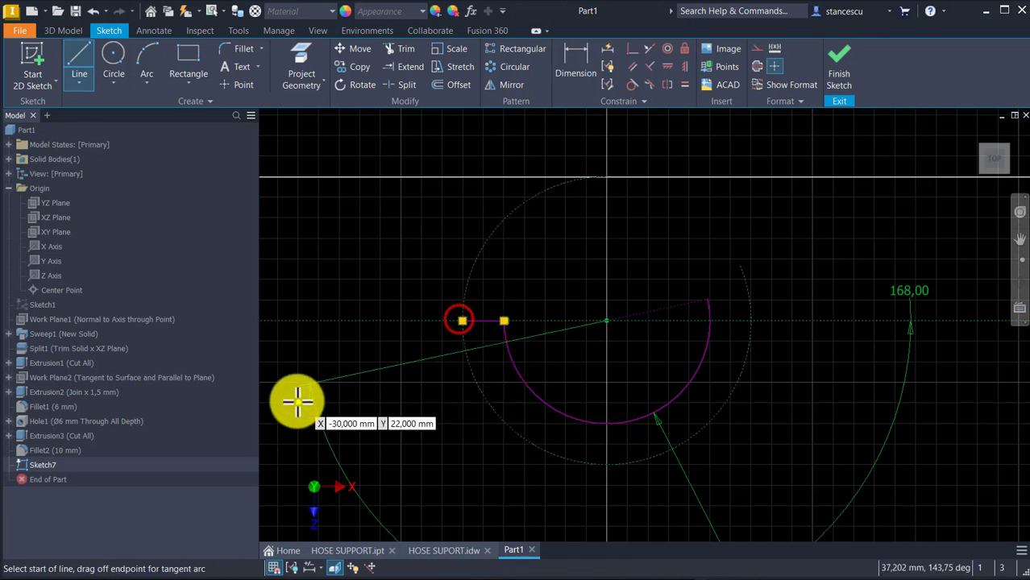
click(706, 300)
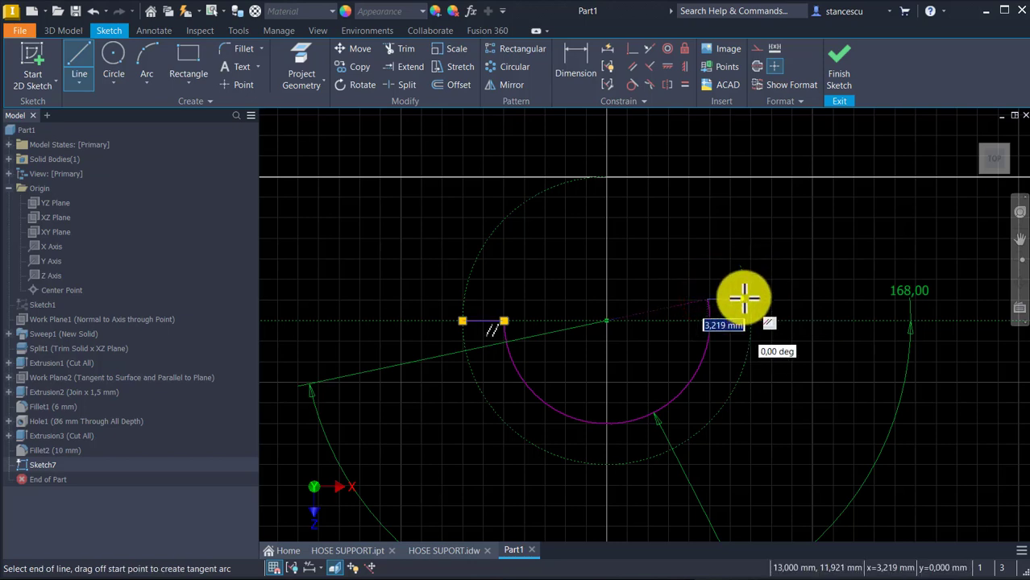
click(749, 290)
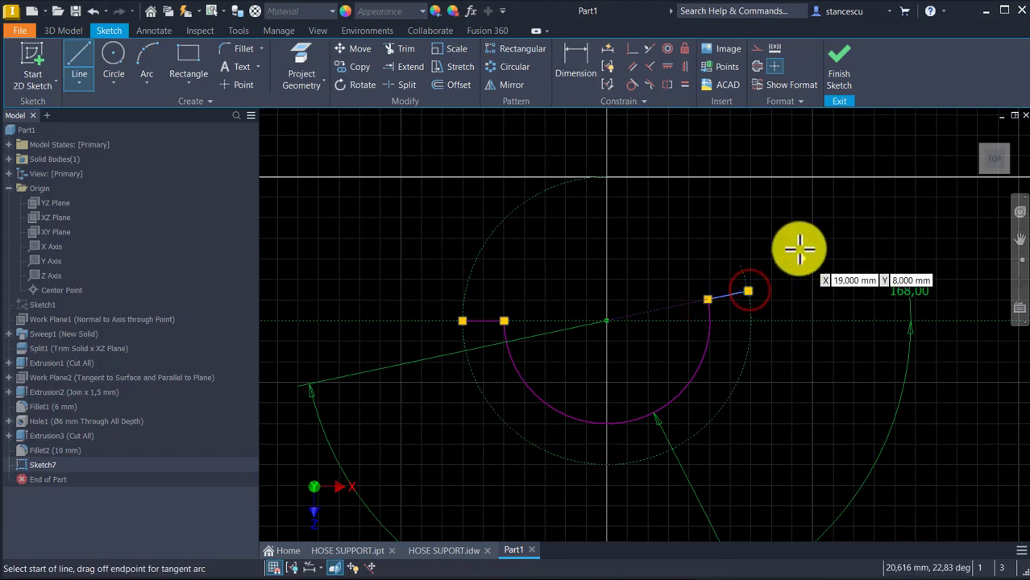
Make the short line at the inner arc's right end collinear with the radial construction line.
click(653, 48)
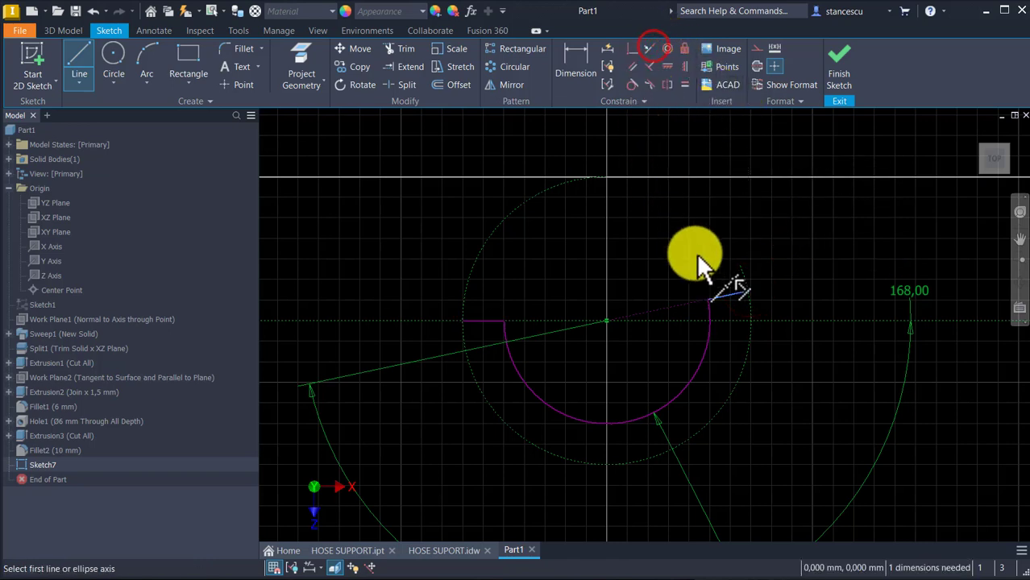
click(725, 295)
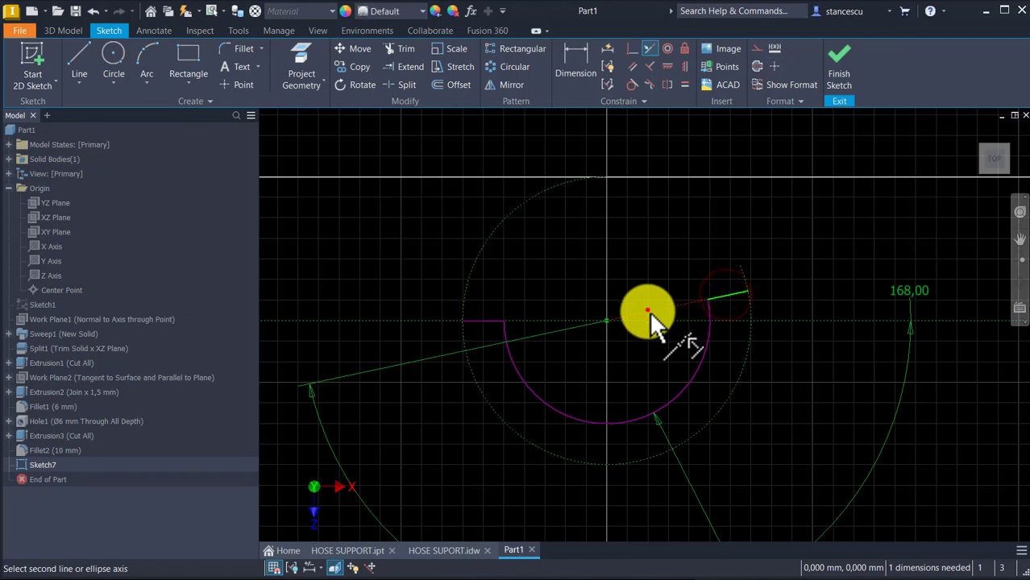
click(648, 310)
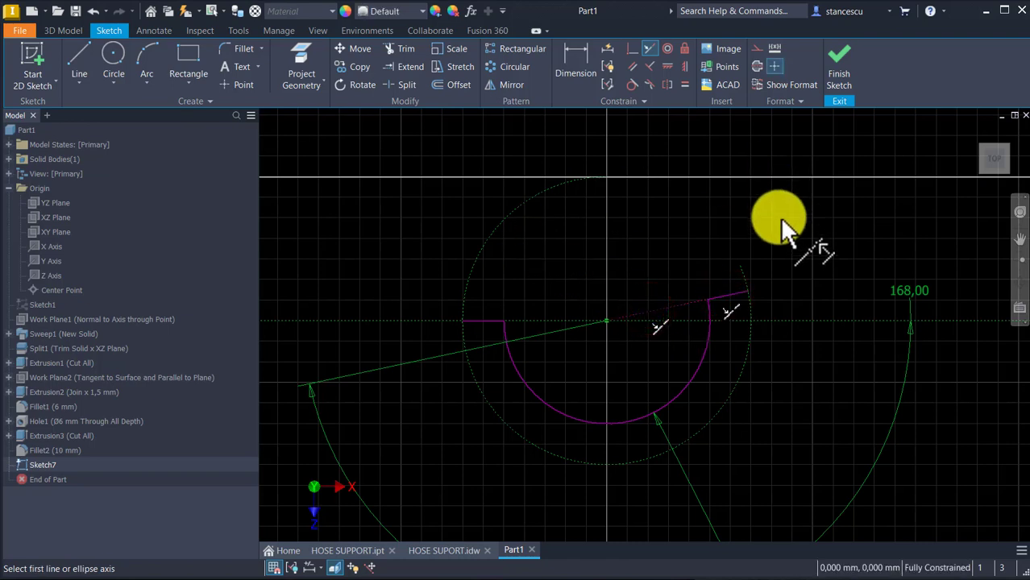
key(Escape)
Change the outer construction arc back to normal geometry.
click(751, 359)
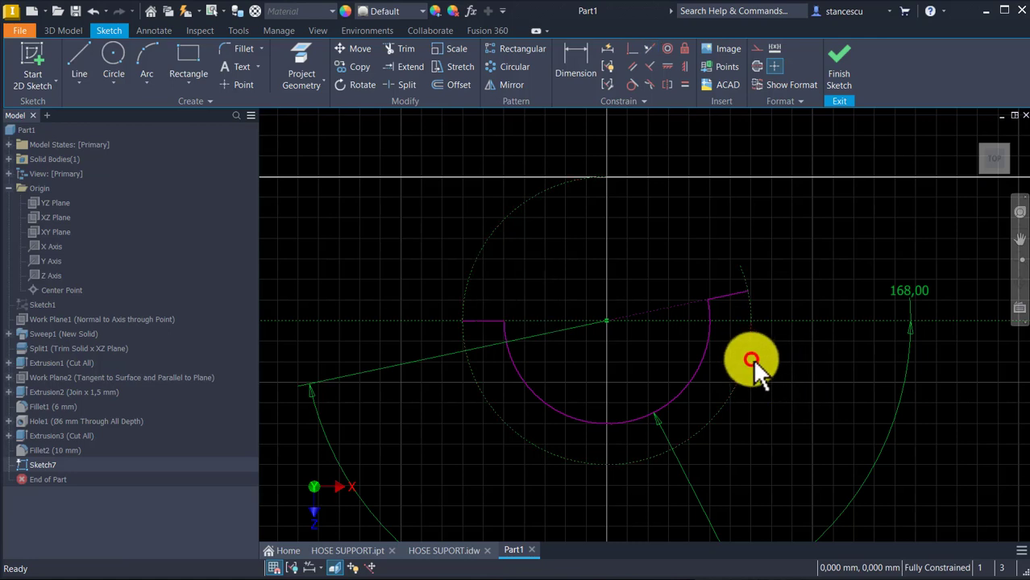
click(739, 369)
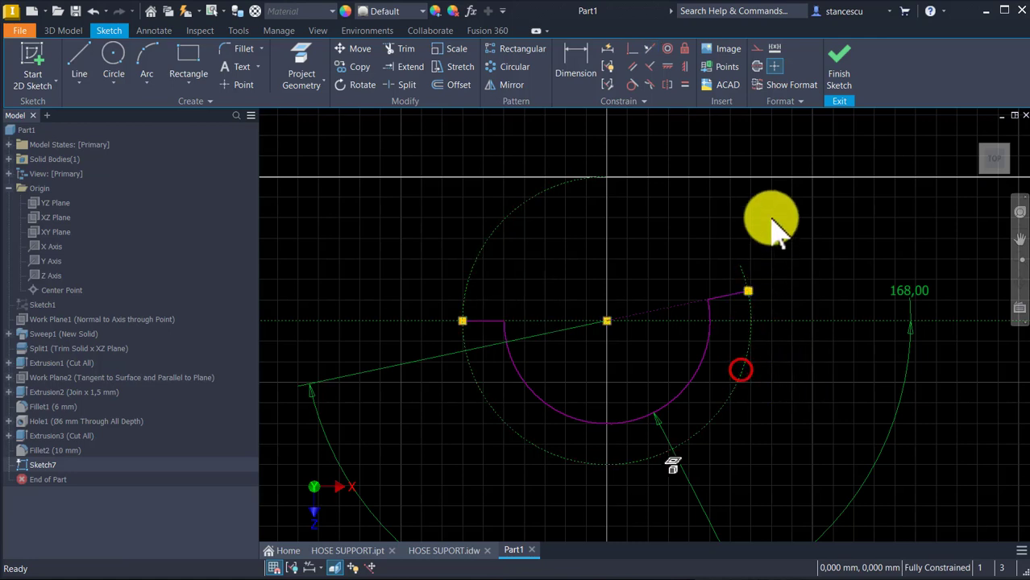
click(756, 48)
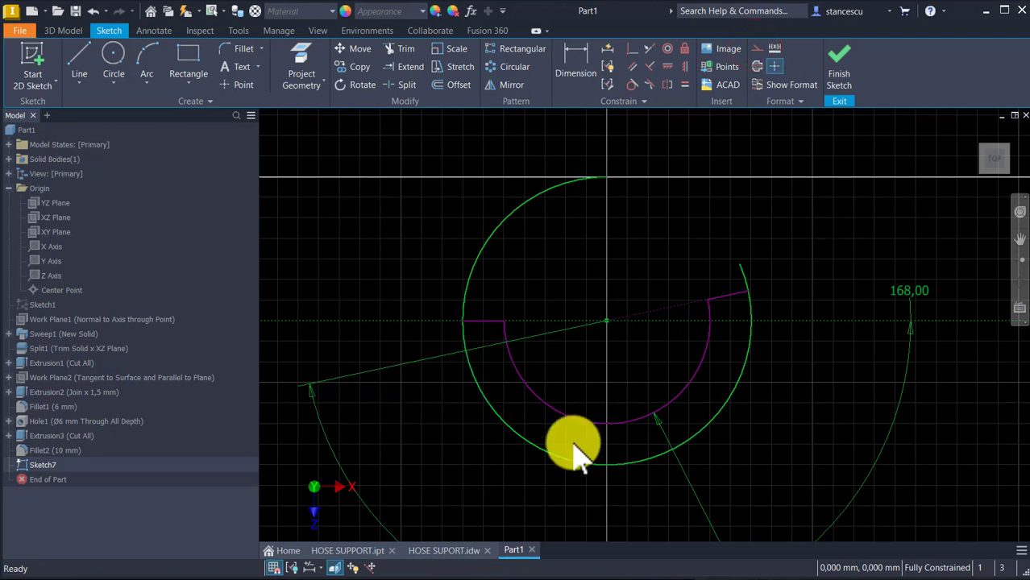
Finish the sketch and extrude the lip profile 1,5 mm in the flipped direction, joined to the body.
click(852, 68)
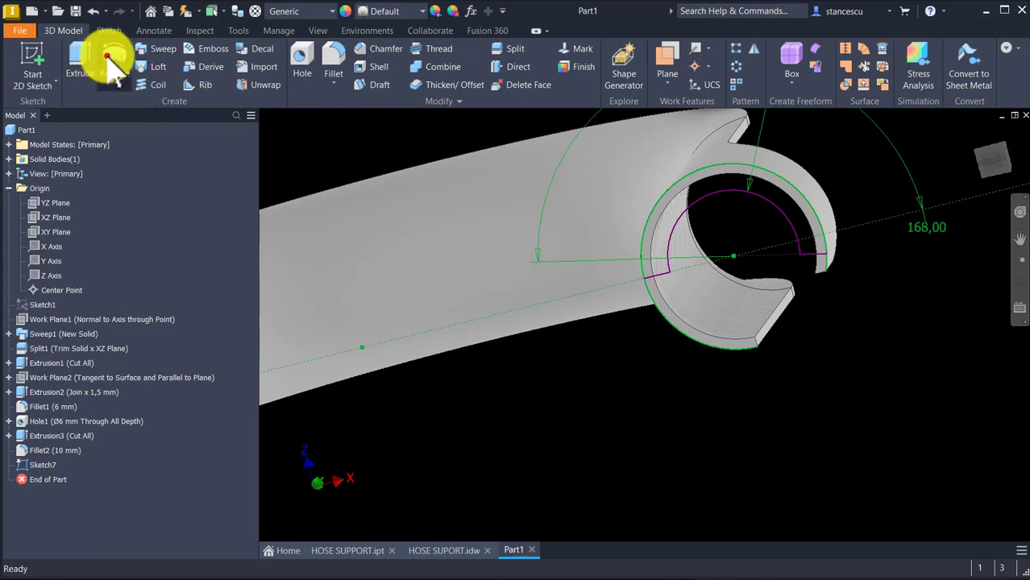
click(109, 58)
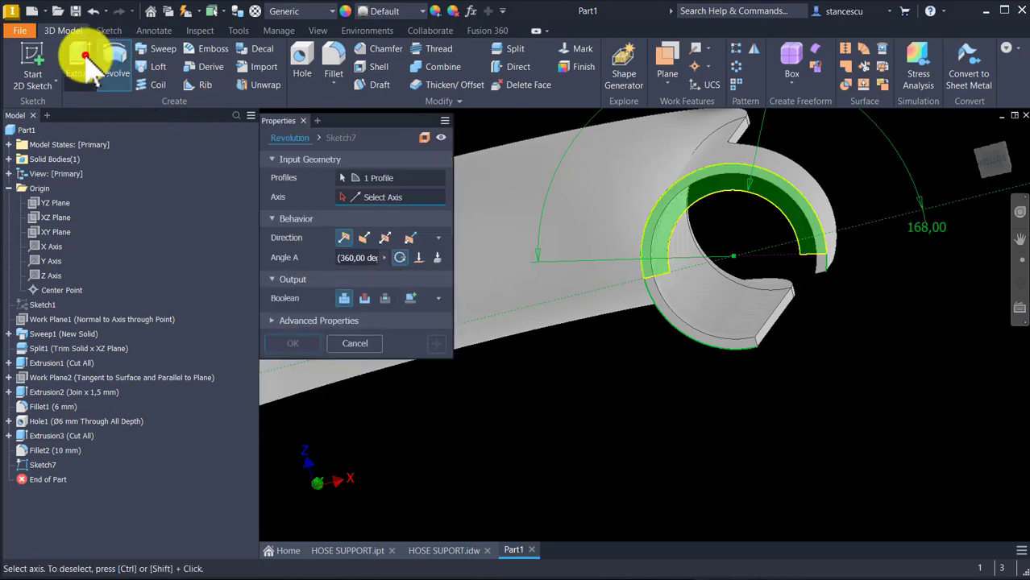
click(81, 58)
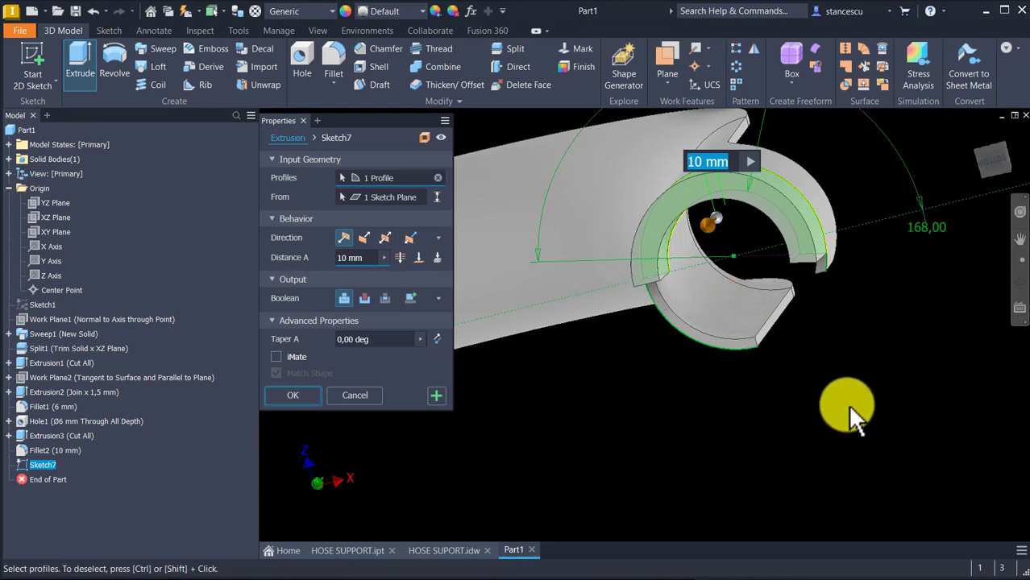
click(363, 238)
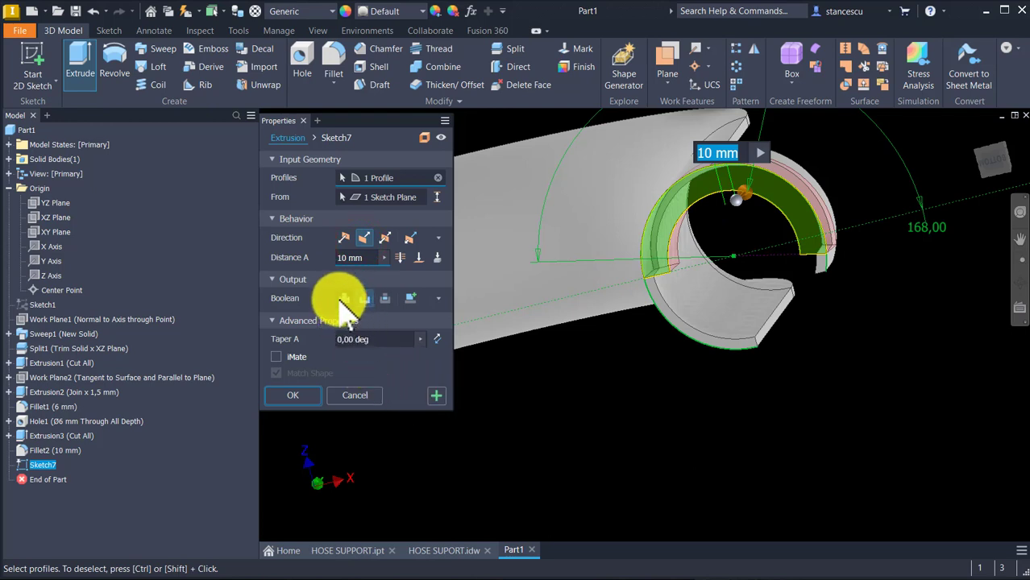
click(342, 299)
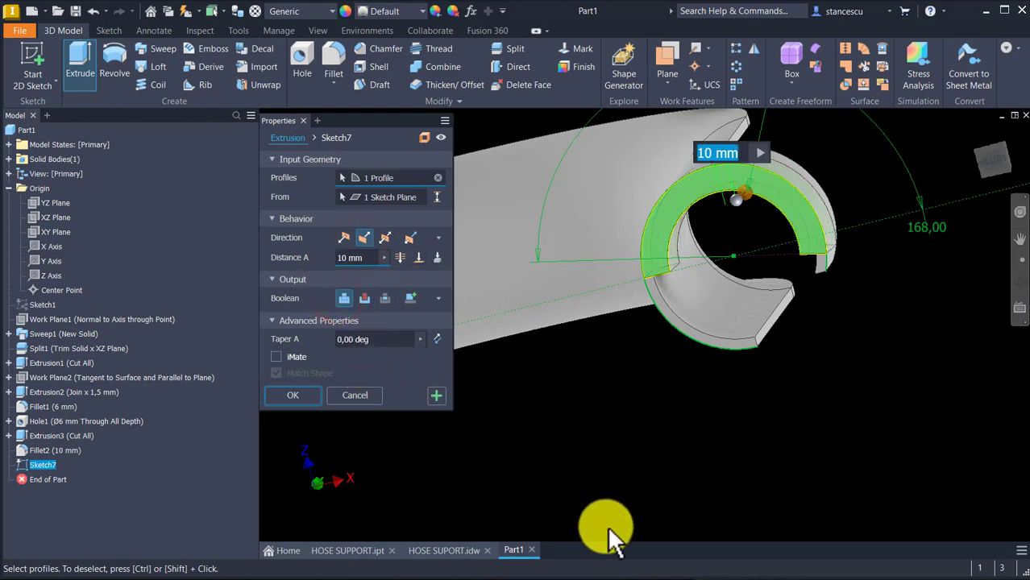
text(1,5)
key(Return)
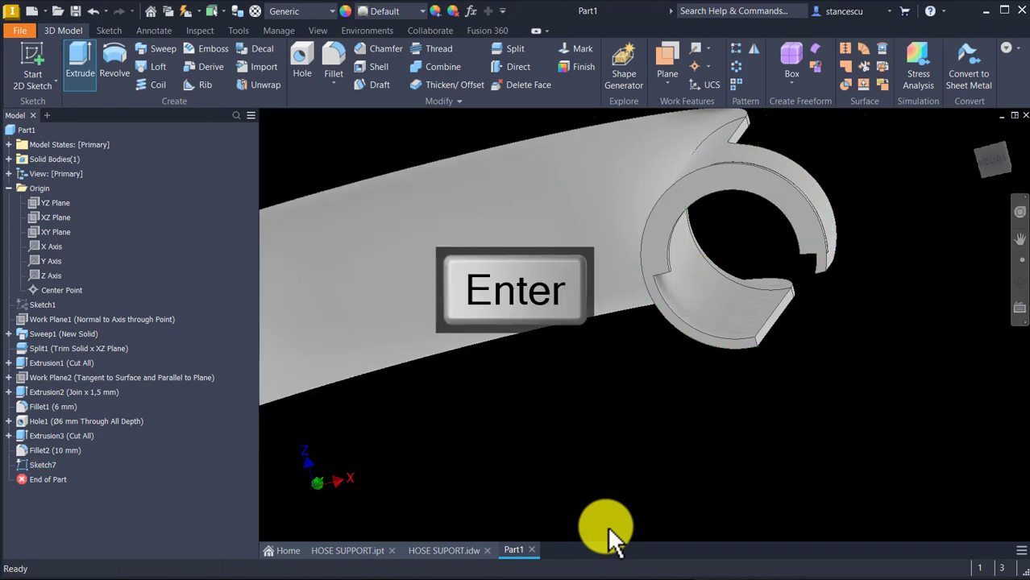
Compare the part's top view with the finished HOSE SUPPORT.ipt model turned to the same orientation, and return to Part1.
shift+middle_drag(782, 382, 827, 347)
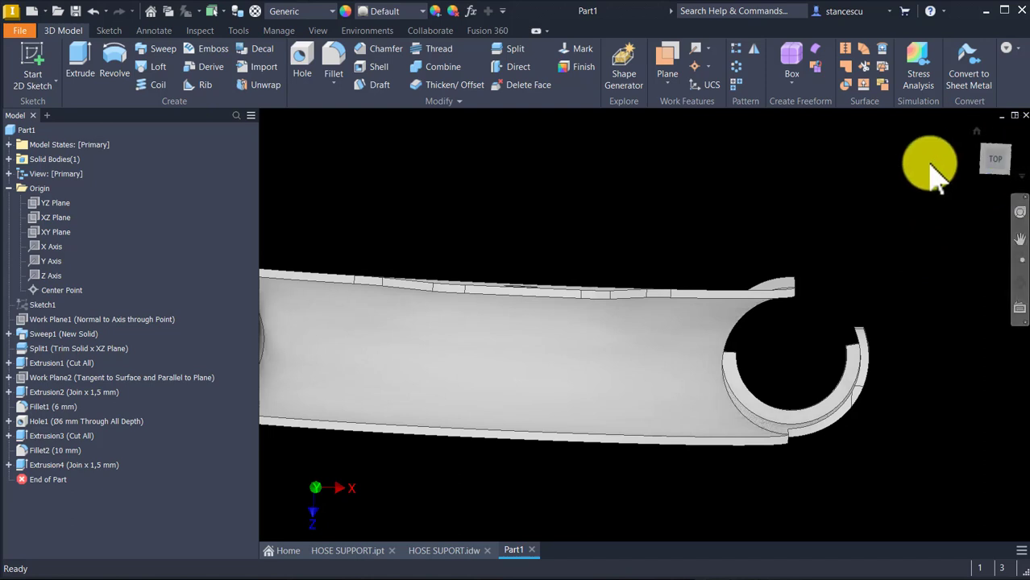
click(998, 165)
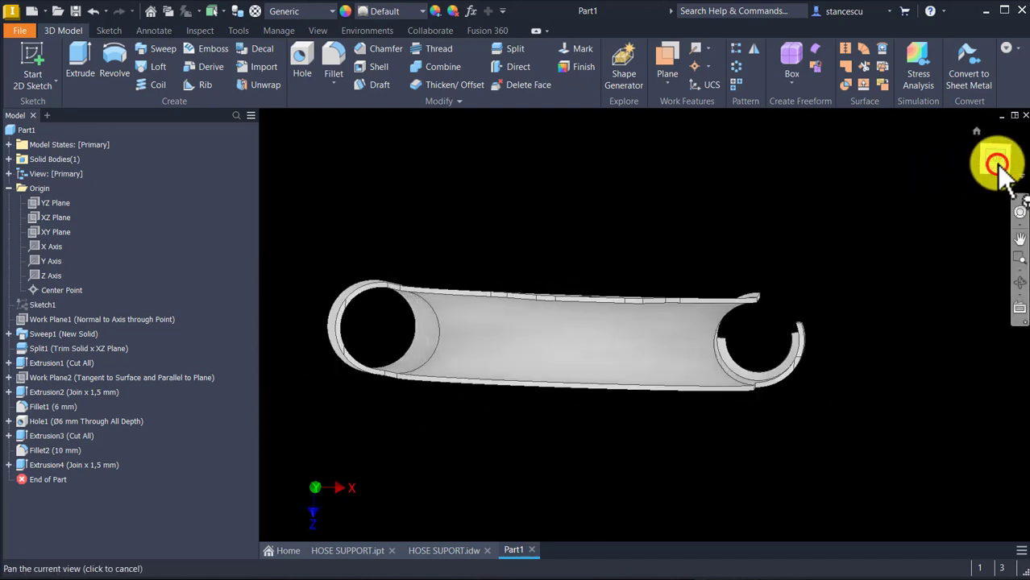
key(Home)
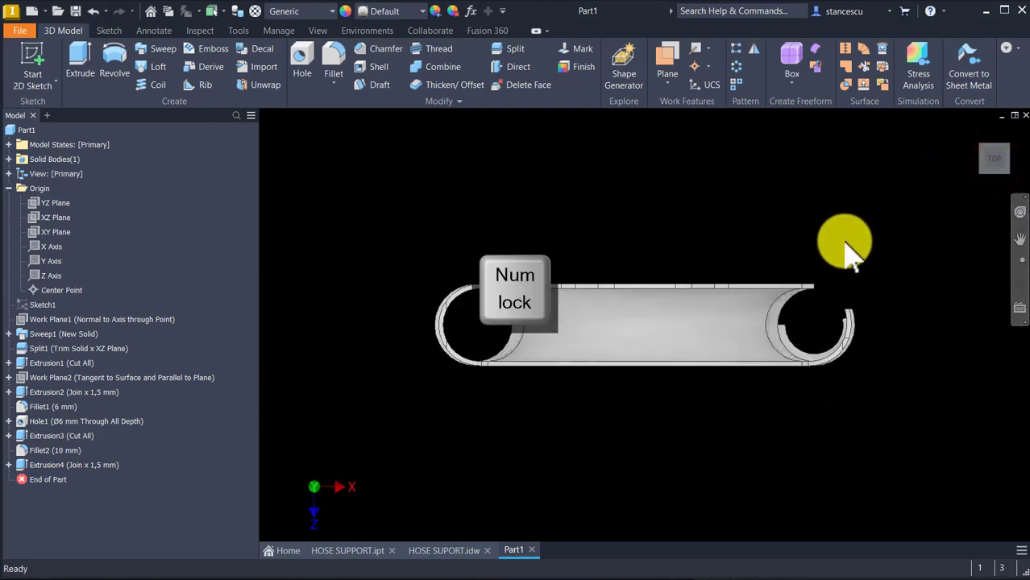
click(366, 551)
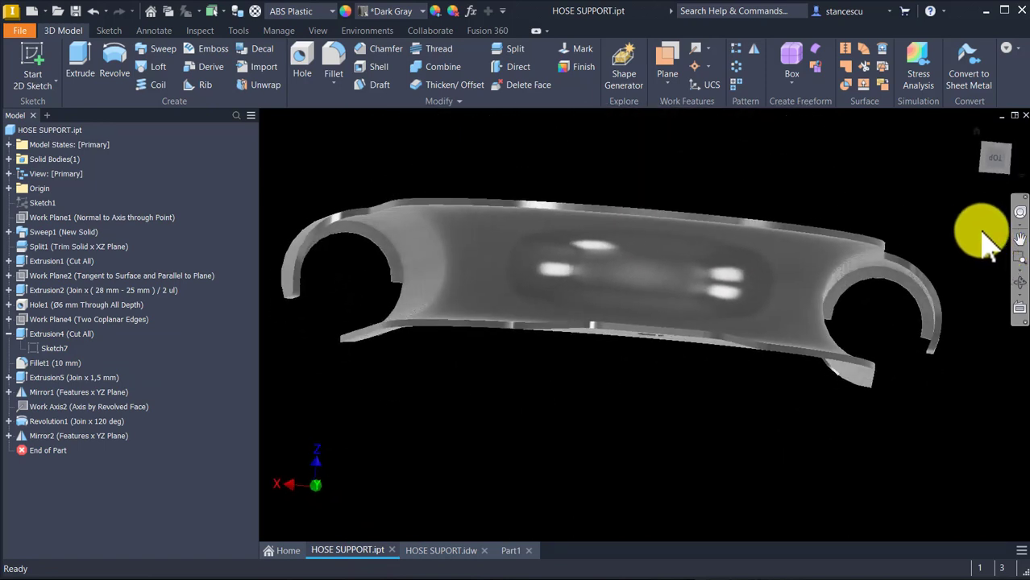
click(992, 159)
key(Num_Lock)
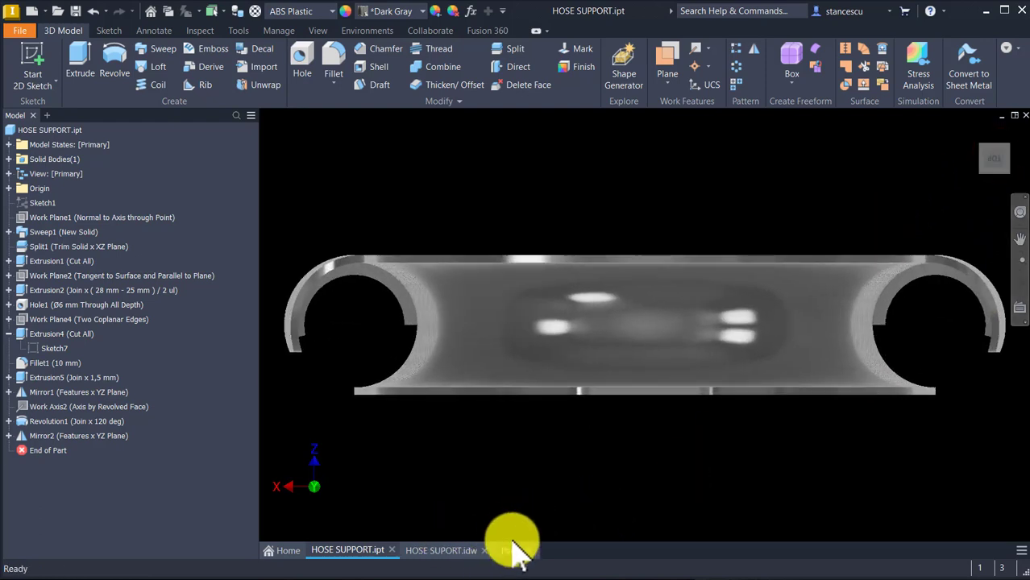
click(512, 550)
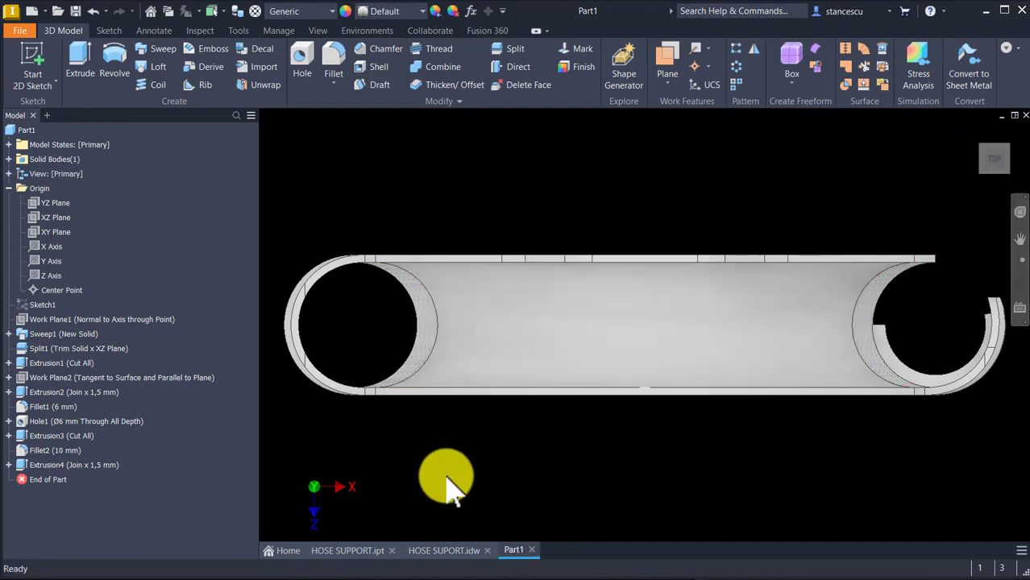
click(347, 550)
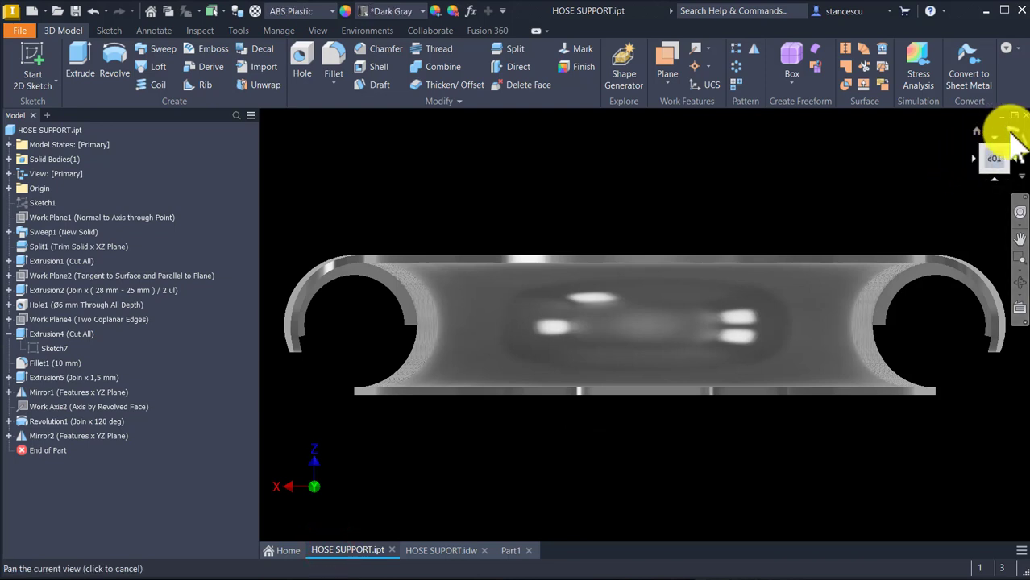
click(1013, 134)
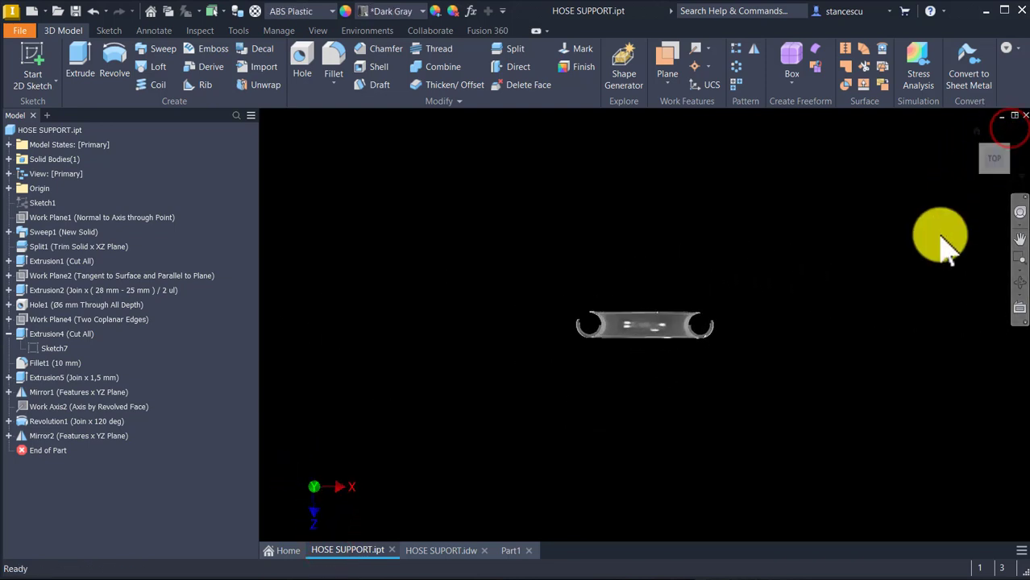
key(Home)
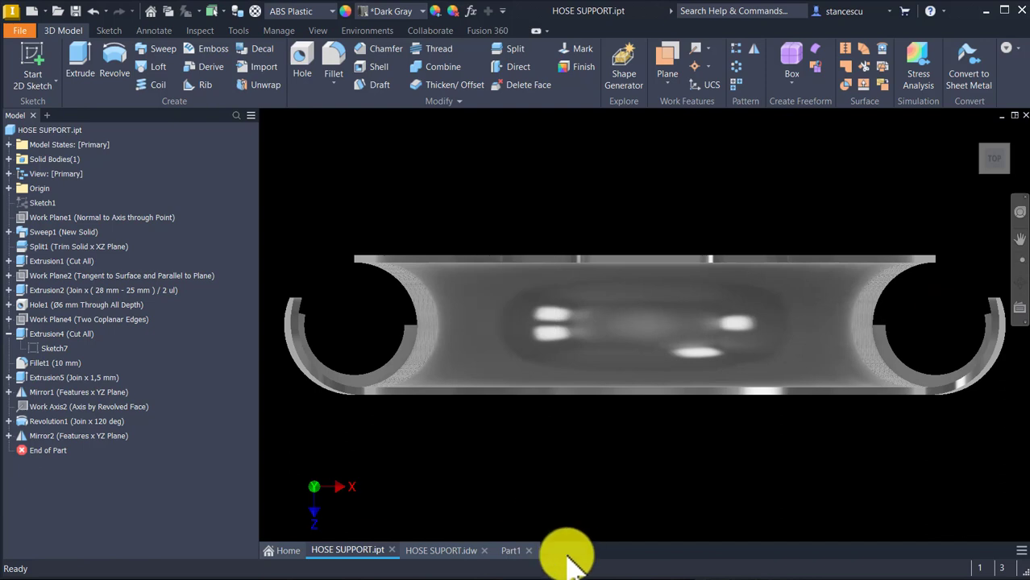
click(508, 553)
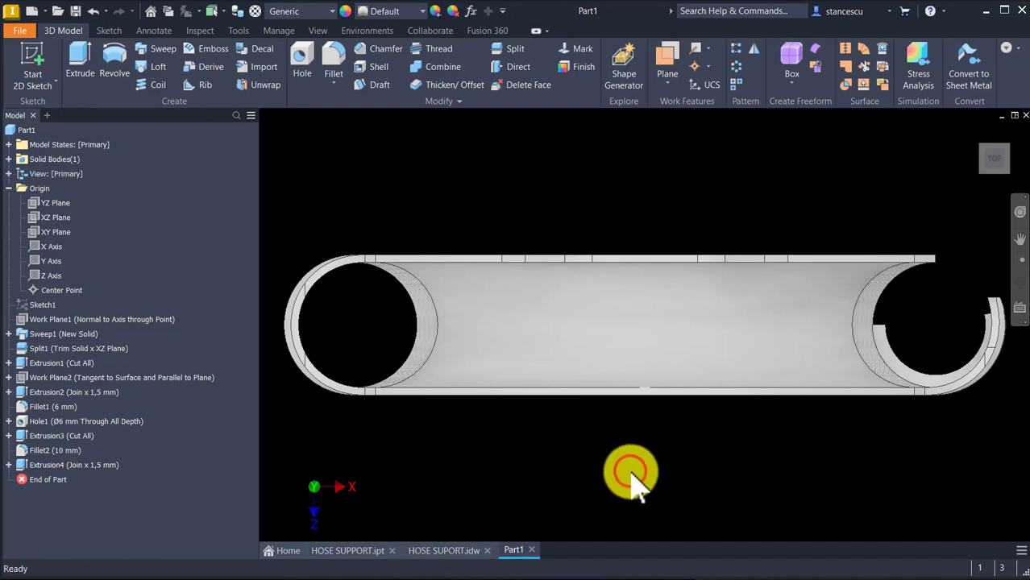
Switch to the HOSE SUPORT.idw drawing and examine the two thin ribs at the tube end in the lower isometric view.
key(F6)
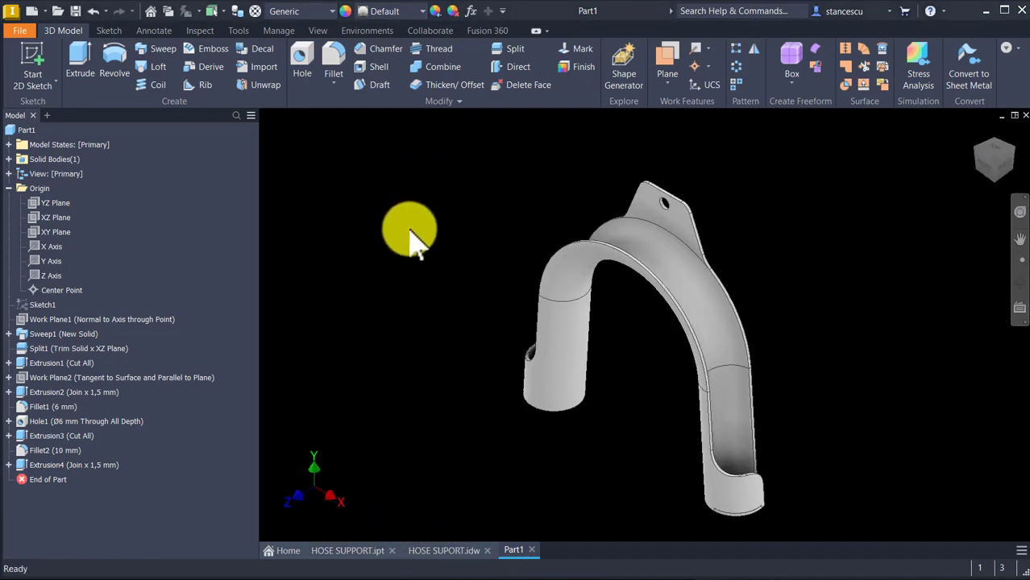
click(449, 551)
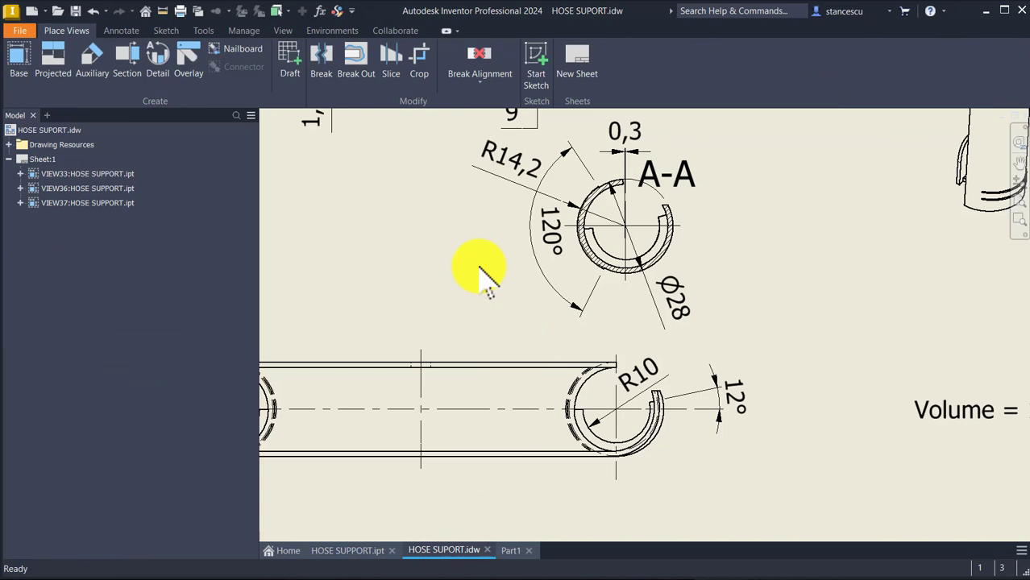
scroll(476, 273, up, 5)
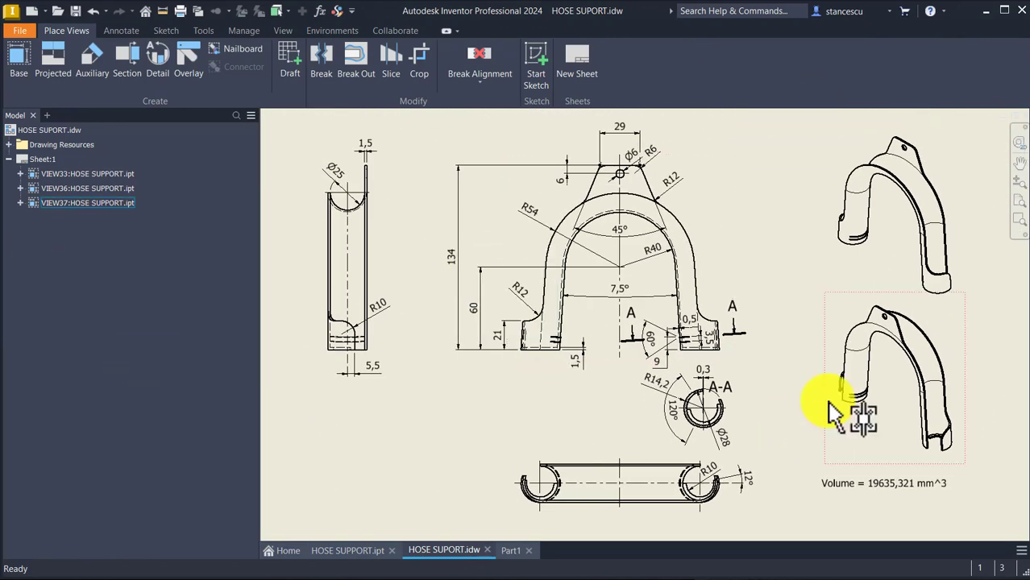
scroll(837, 403, down, 3)
scroll(873, 371, down, 3)
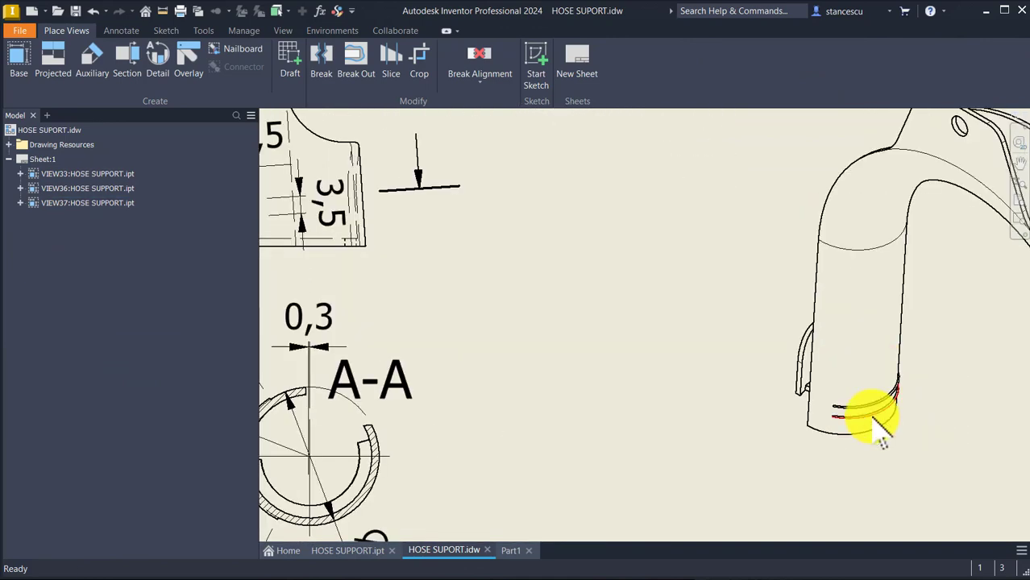
scroll(880, 397, down, 2)
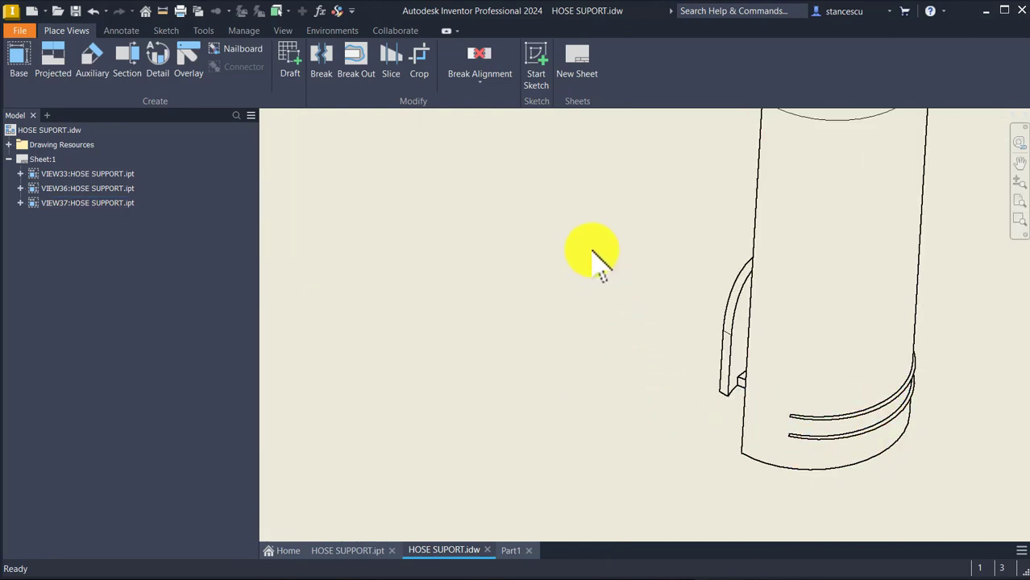
Switch to the finished HOSE SUPPORT.ipt model and inspect the ribs around the tube's lower end from several angles.
click(339, 551)
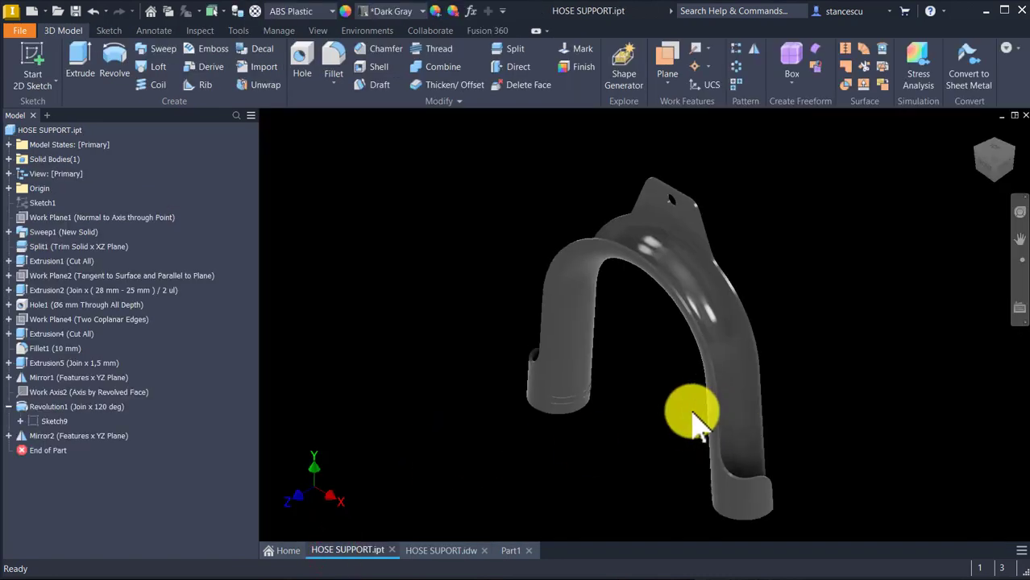
scroll(693, 423, up, 10)
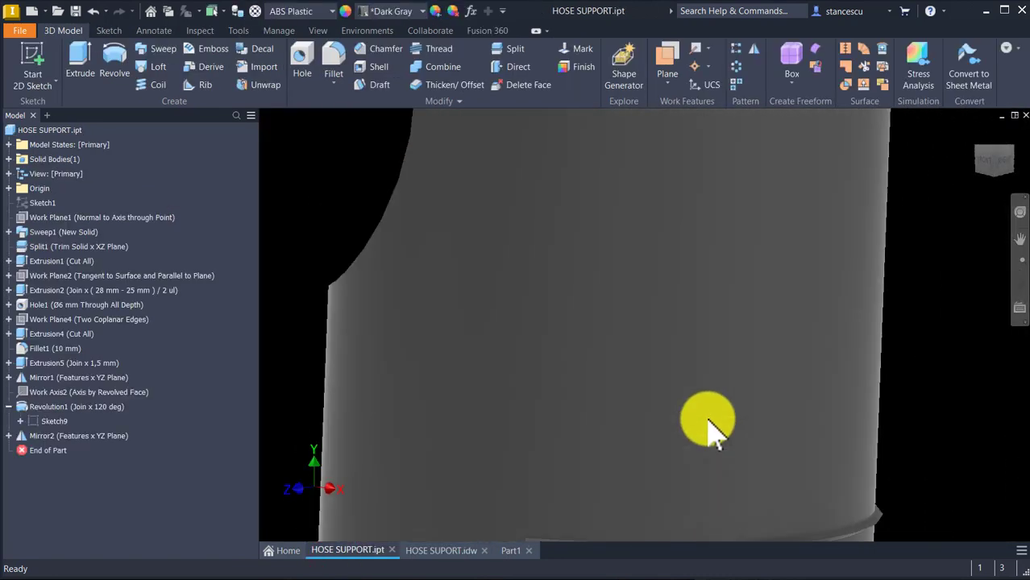
middle_drag(707, 419, 630, 386)
shift+middle_drag(630, 386, 651, 389)
shift+middle_drag(651, 388, 427, 323)
scroll(651, 388, down, 3)
scroll(633, 400, down, 2)
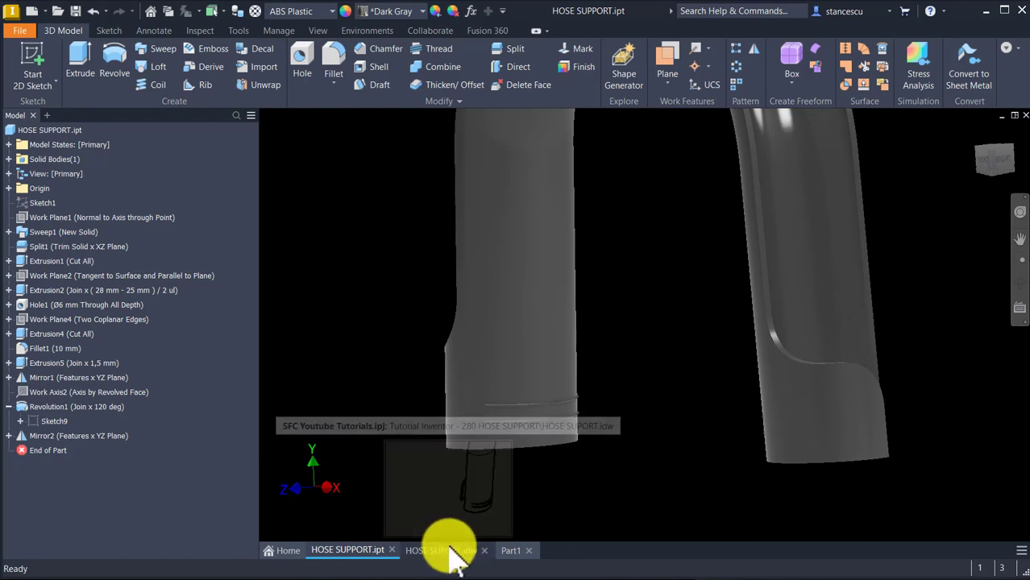
Return to the HOSE SUPORT.idw drawing and examine the rib profile's angle, height, offset and spacing dimensions in the front view.
click(443, 550)
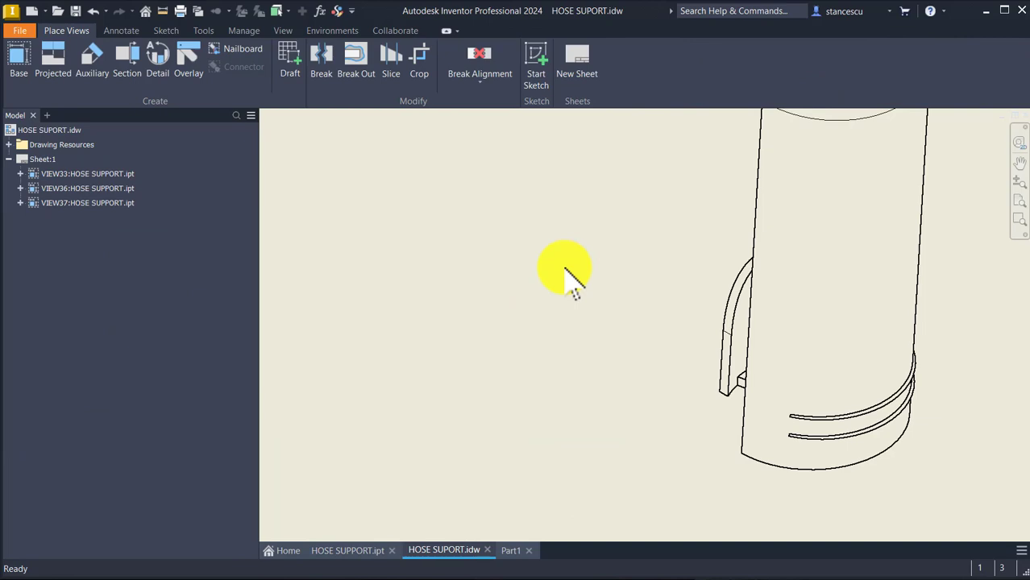
key(F6)
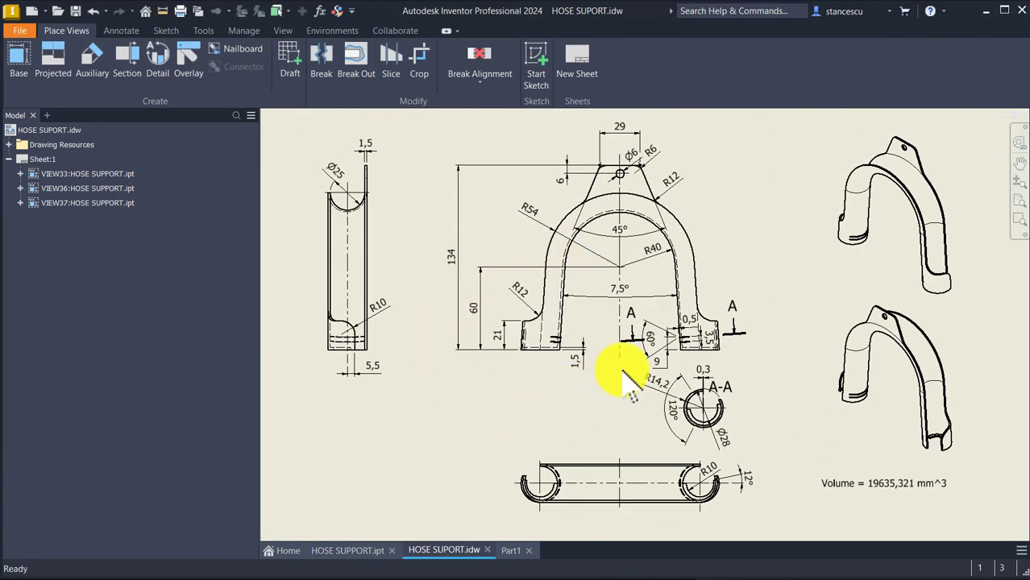
scroll(662, 363, up, 5)
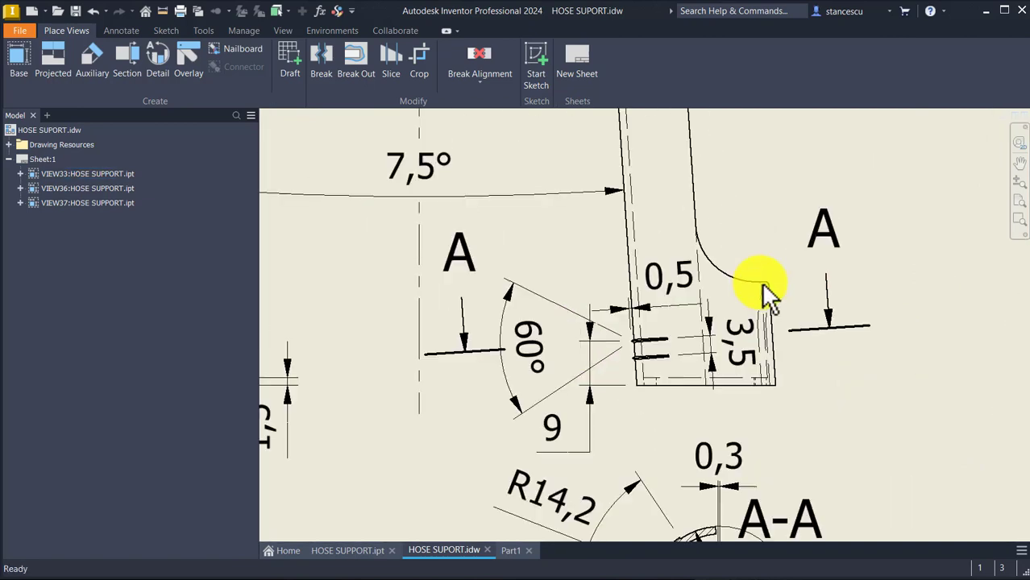
scroll(649, 330, up, 3)
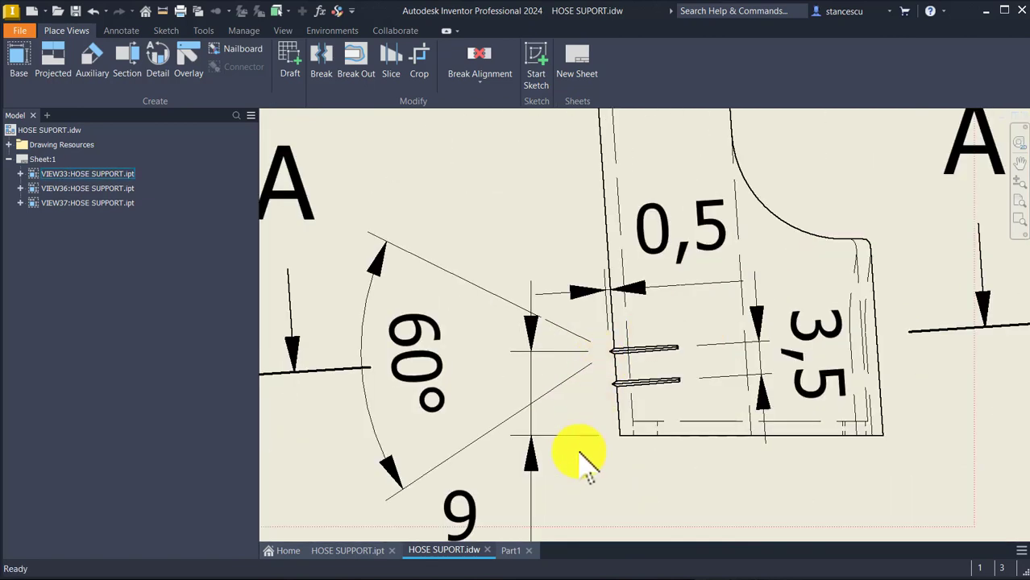
middle_drag(541, 464, 602, 356)
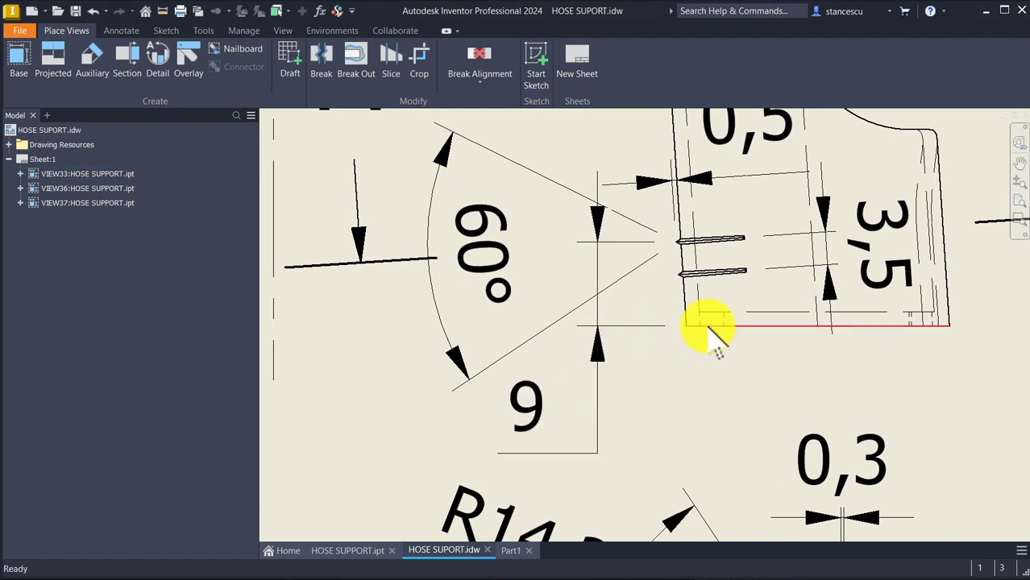
scroll(684, 249, up, 3)
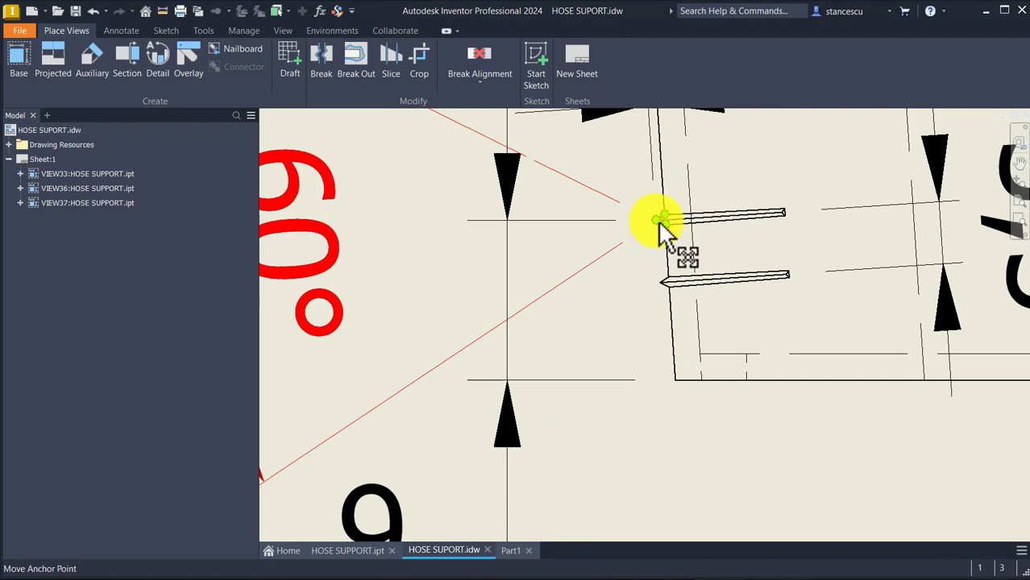
scroll(683, 326, down, 2)
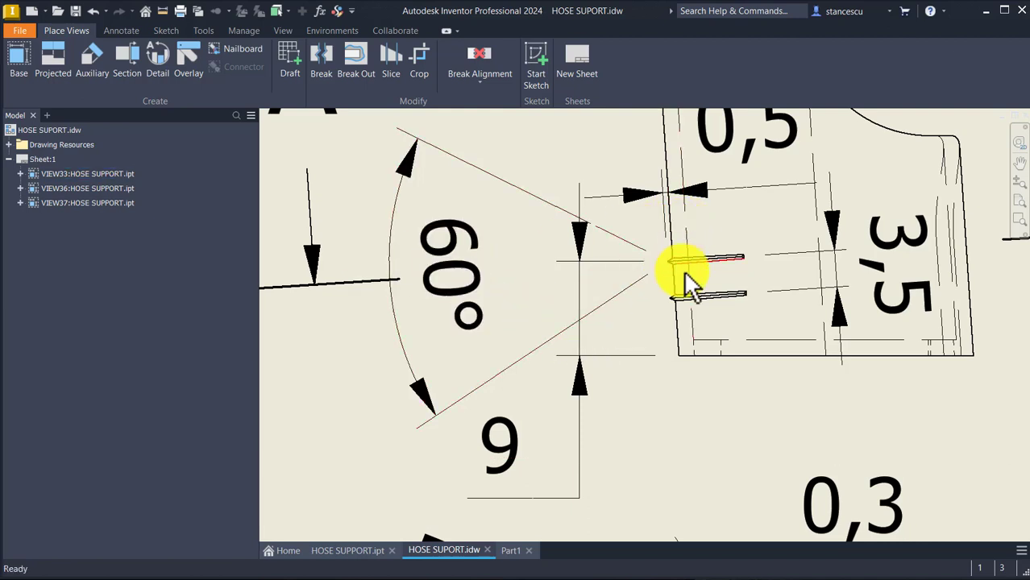
scroll(683, 270, down, 4)
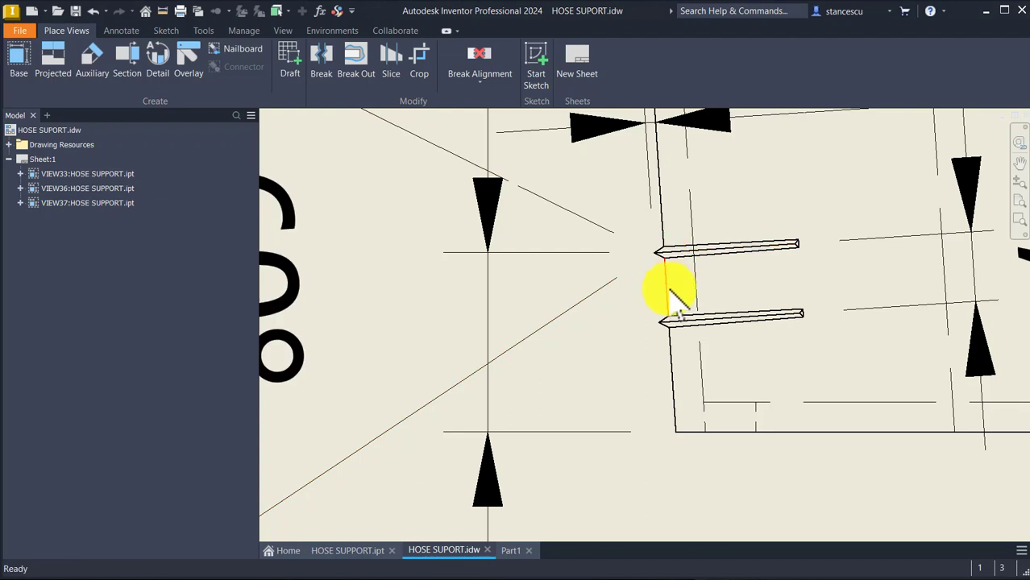
scroll(713, 288, up, 3)
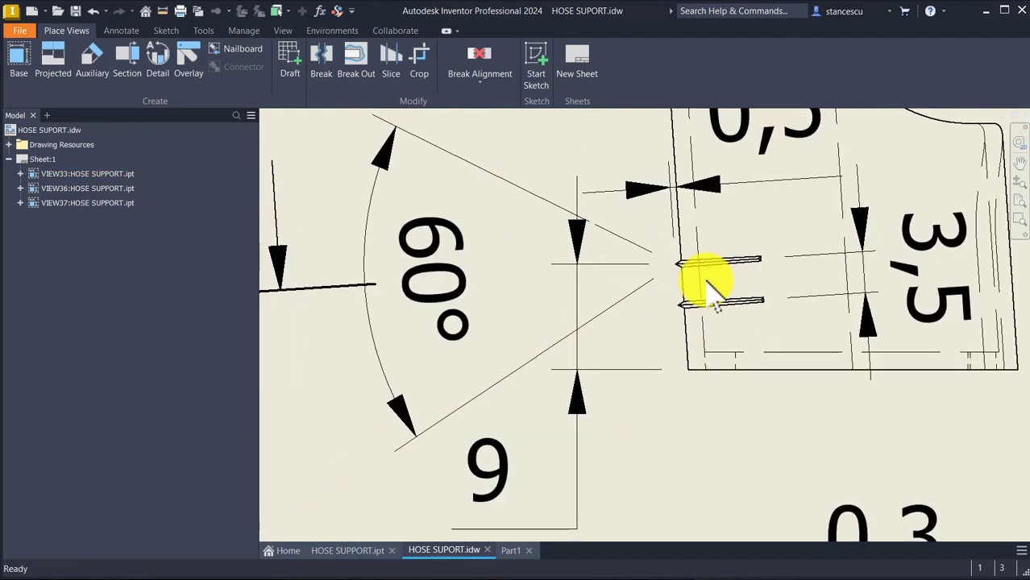
mouse_move(769, 262)
middle_down()
mouse_move(770, 305)
mouse_move(758, 305)
middle_up()
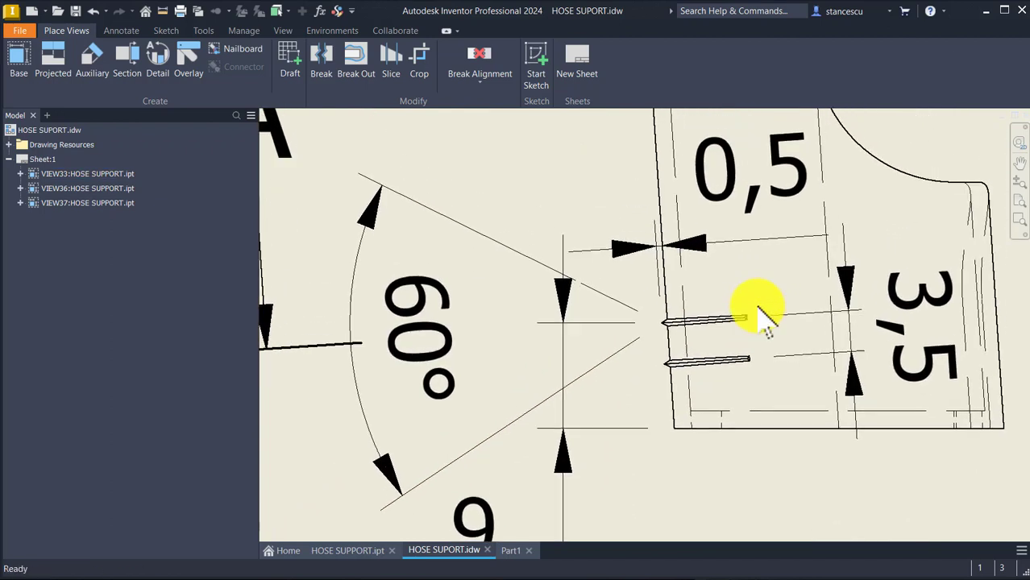
click(659, 301)
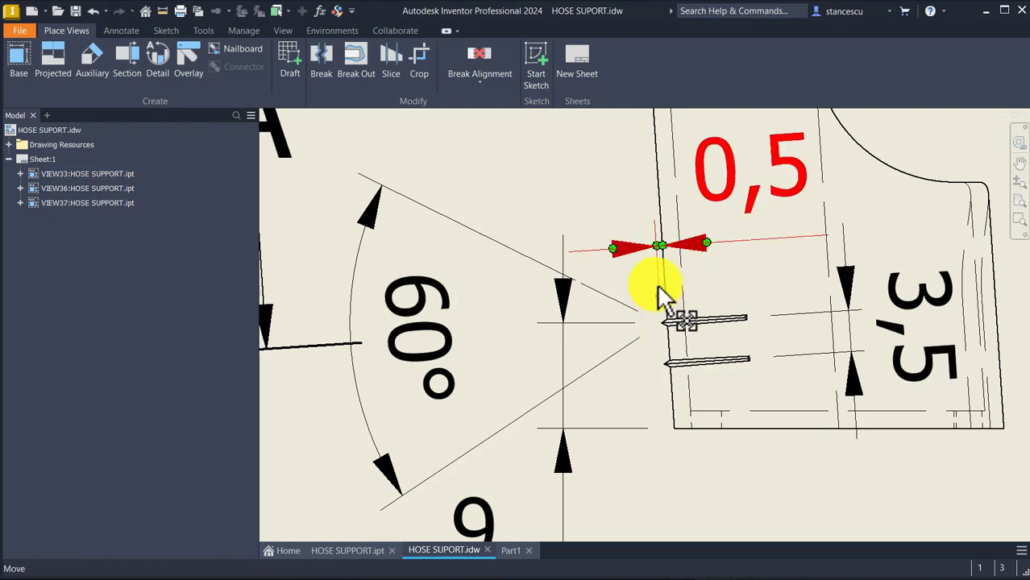
key(Escape)
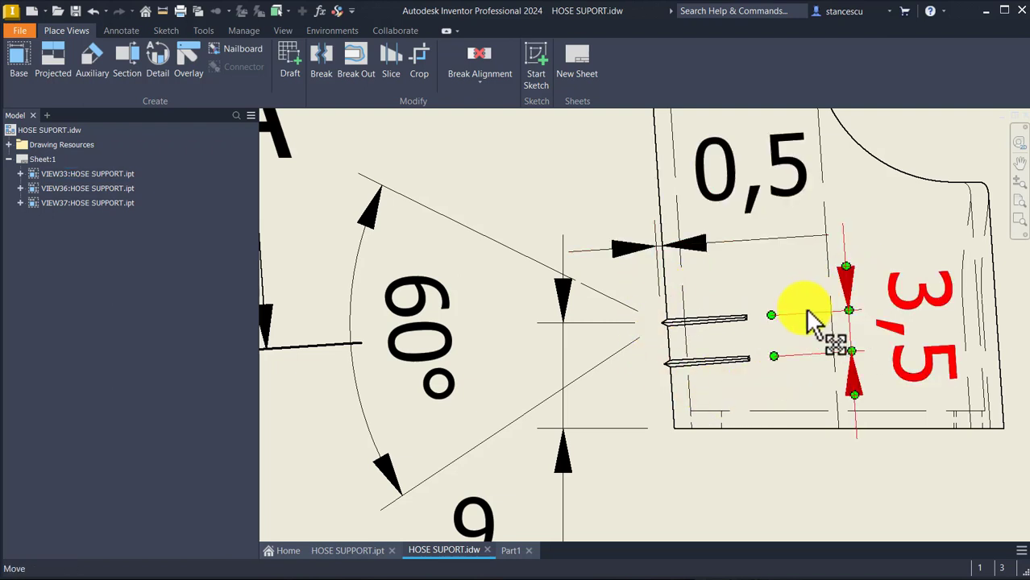
click(854, 333)
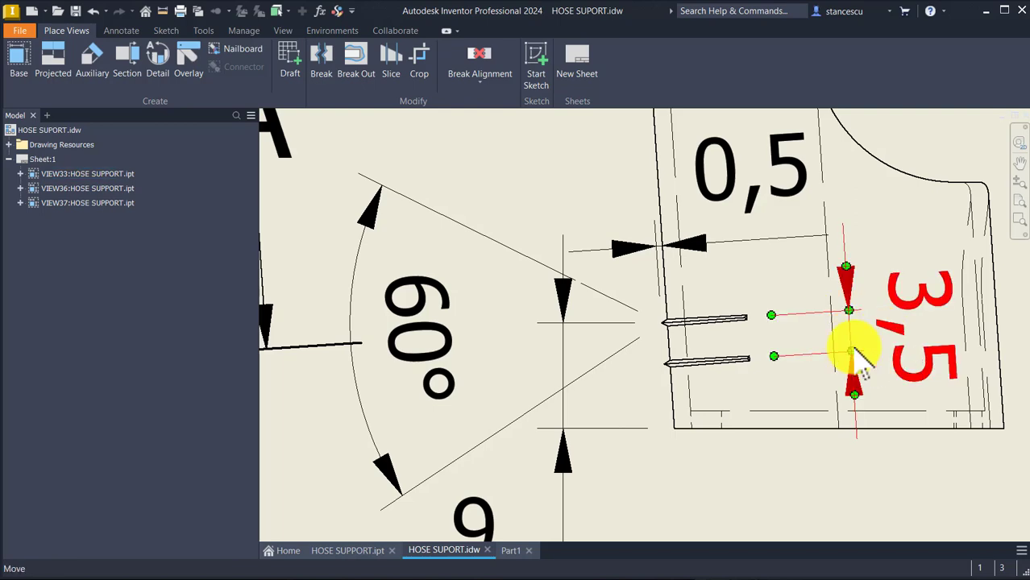
Examine section A-A for the ribs' radius, sweep angle and center offset, and return to the full sheet.
scroll(861, 353, down, 2)
middle_drag(859, 351, 821, 200)
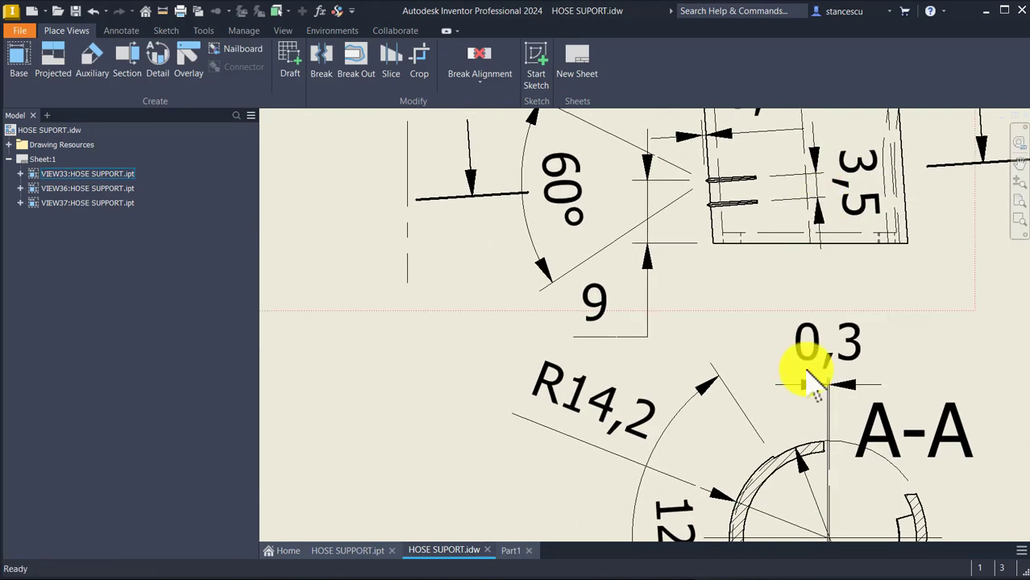
middle_drag(803, 414, 784, 275)
click(775, 397)
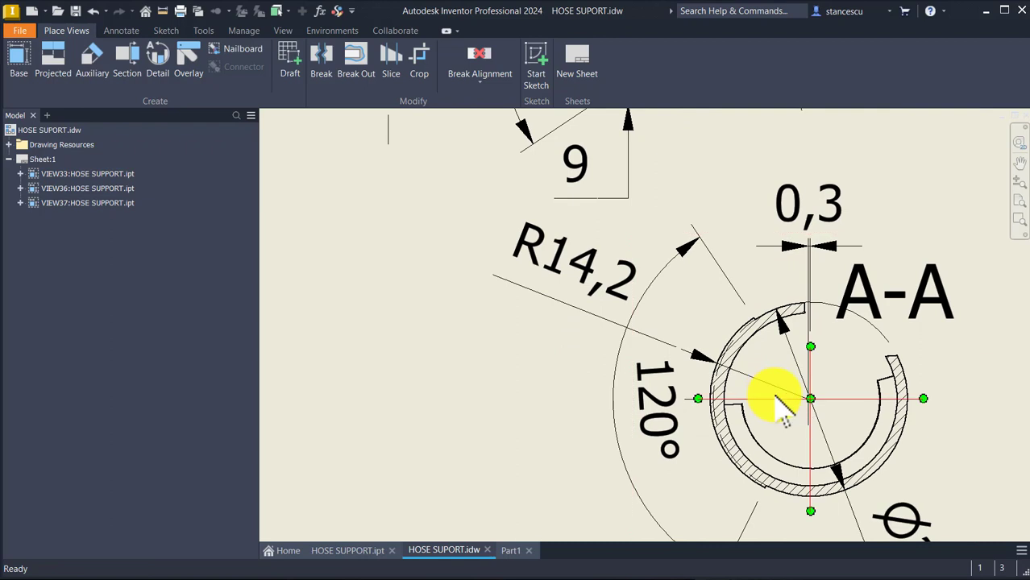
click(804, 270)
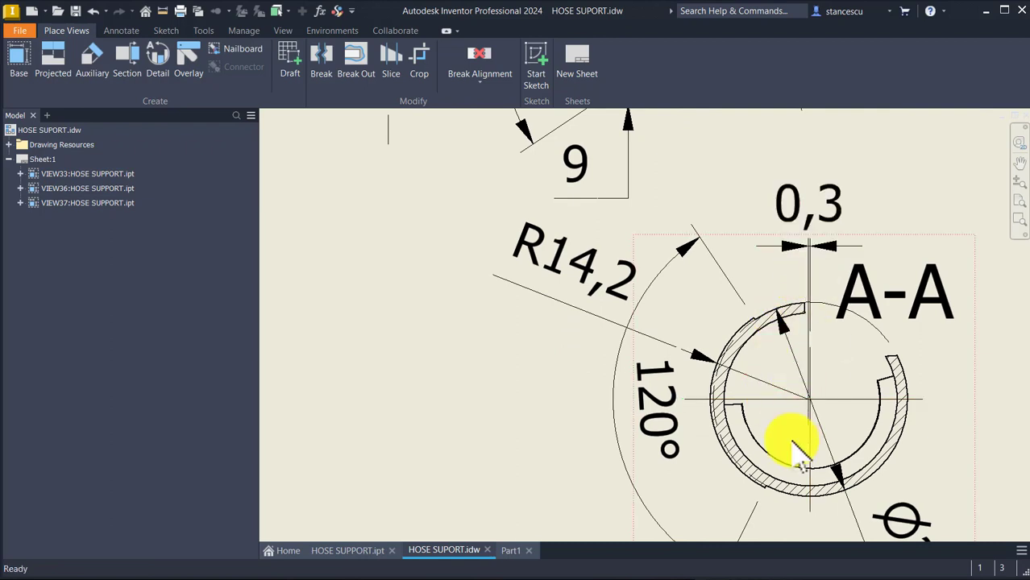
scroll(792, 427, up, 3)
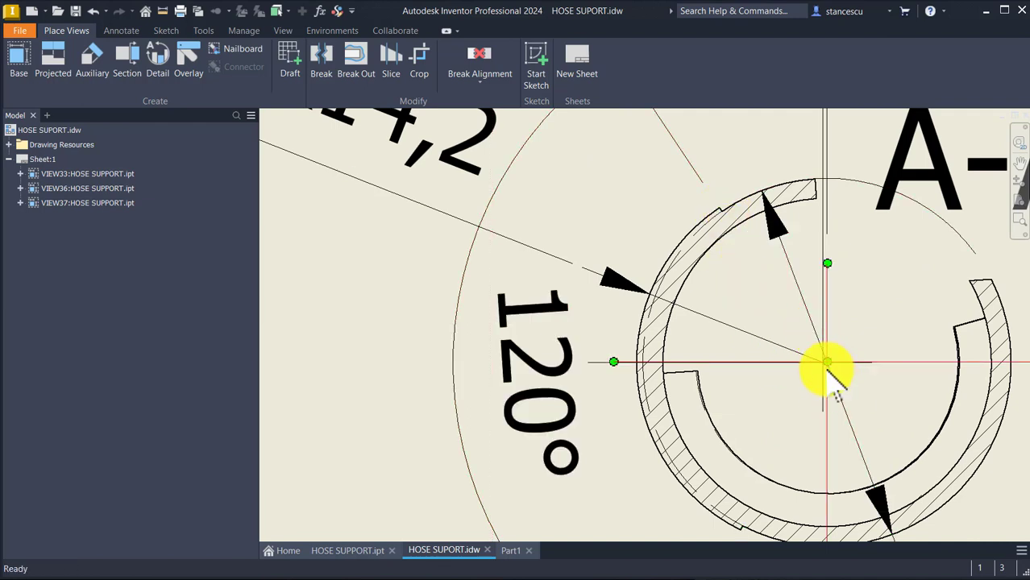
click(824, 376)
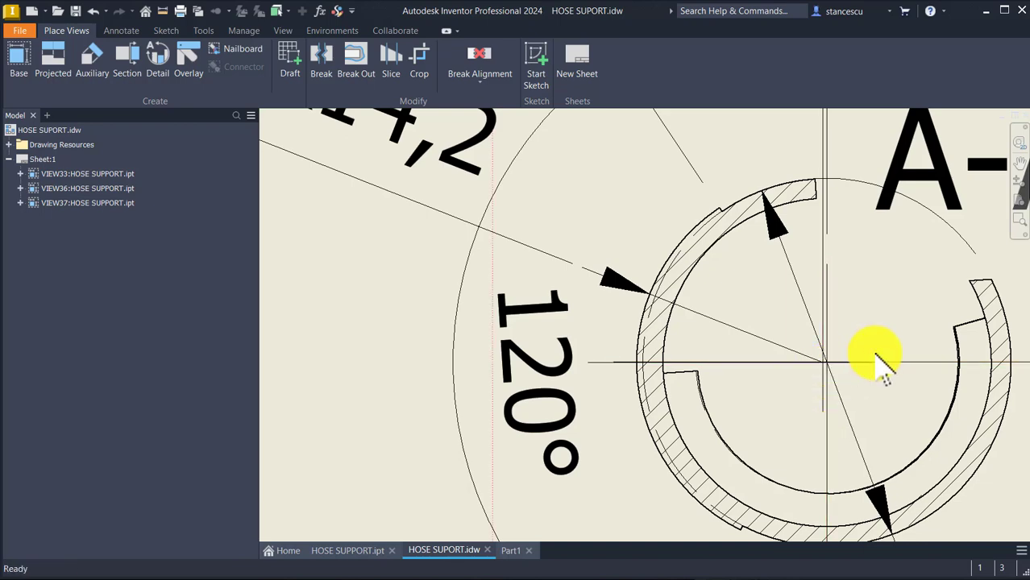
scroll(886, 367, down, 2)
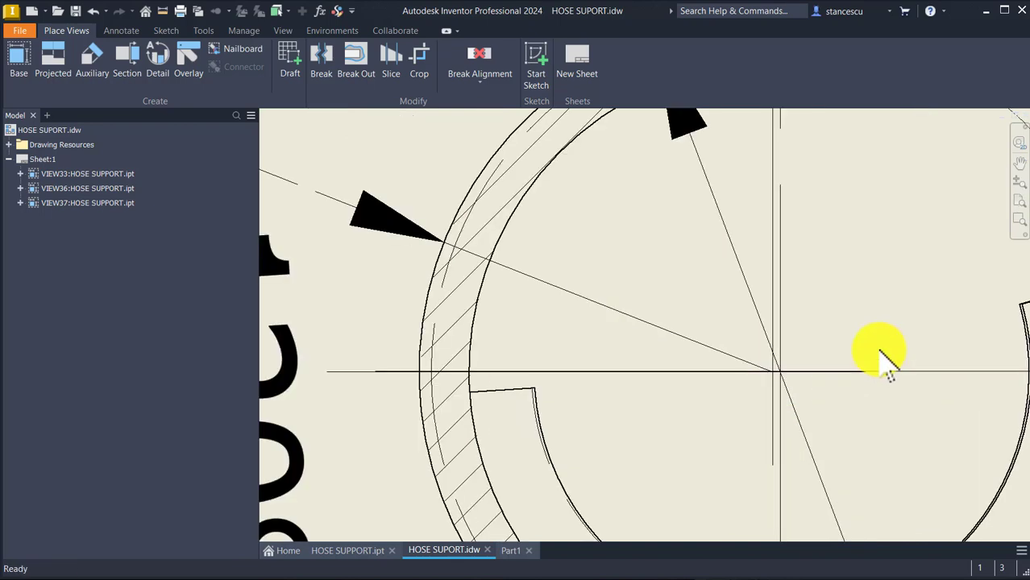
scroll(886, 367, up, 4)
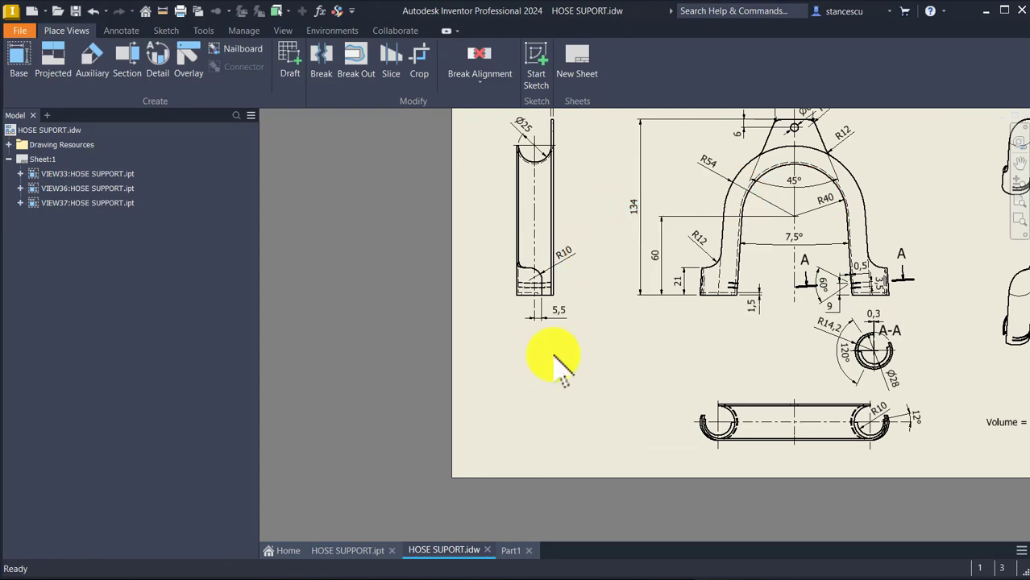
key(Home)
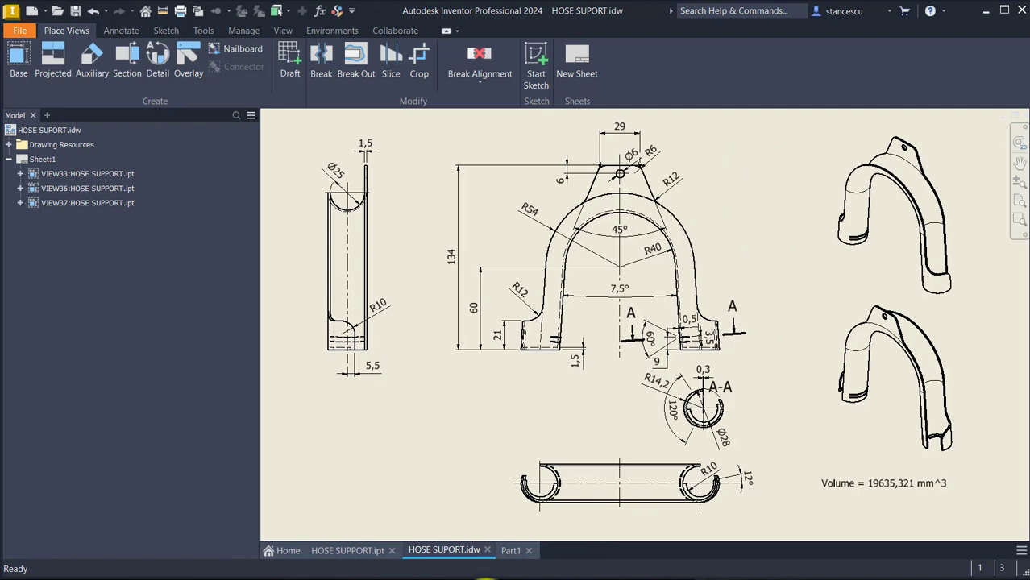
Return to Part1 and start a new sketch on the XY Plane.
click(508, 552)
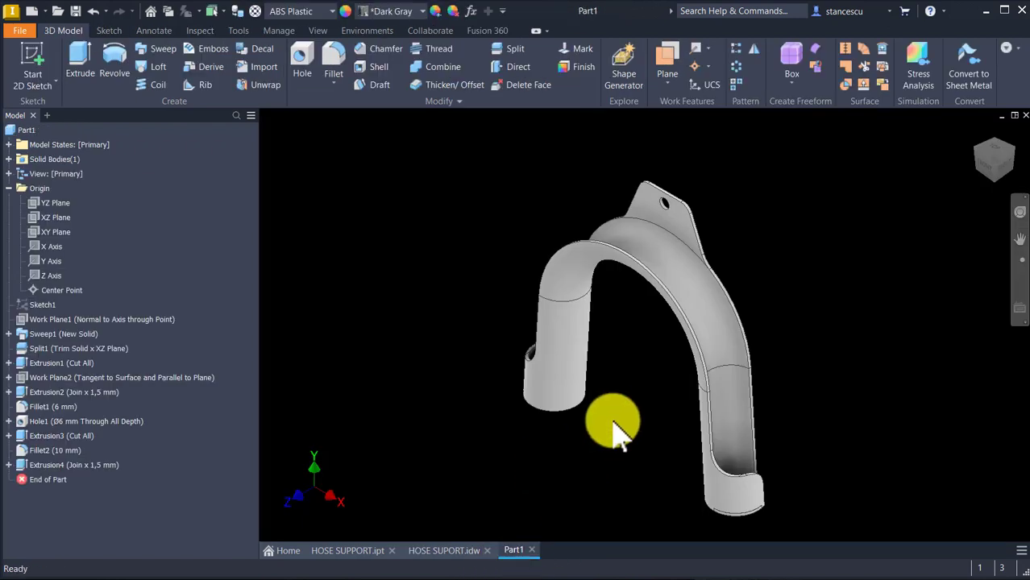
shift+middle_drag(824, 321, 809, 317)
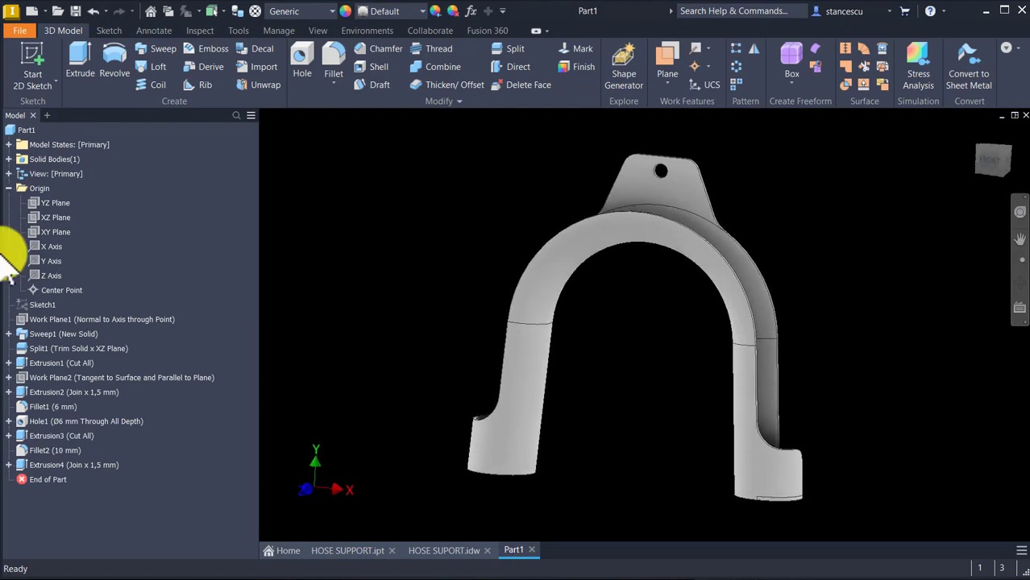
click(50, 234)
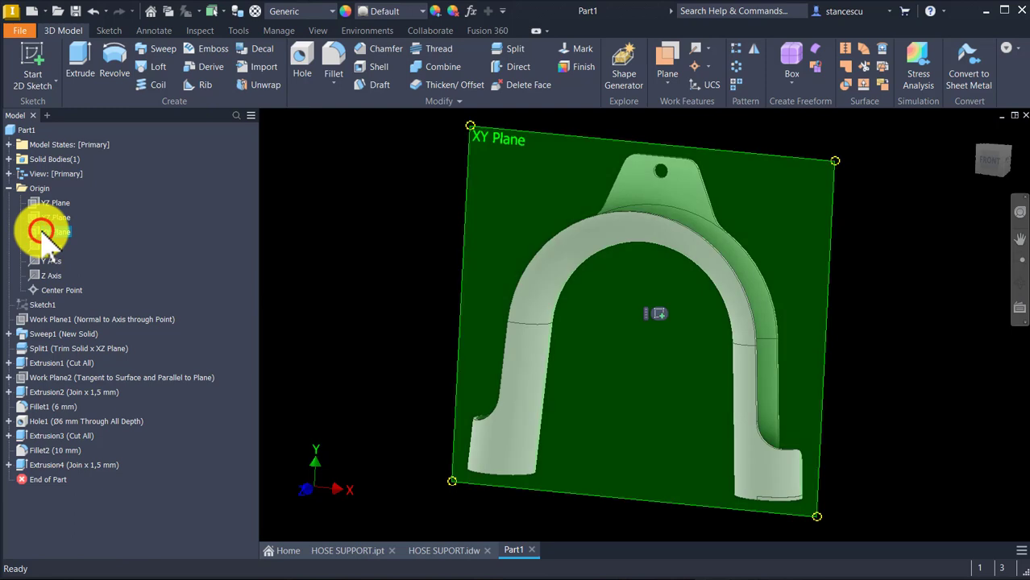
right_click(42, 232)
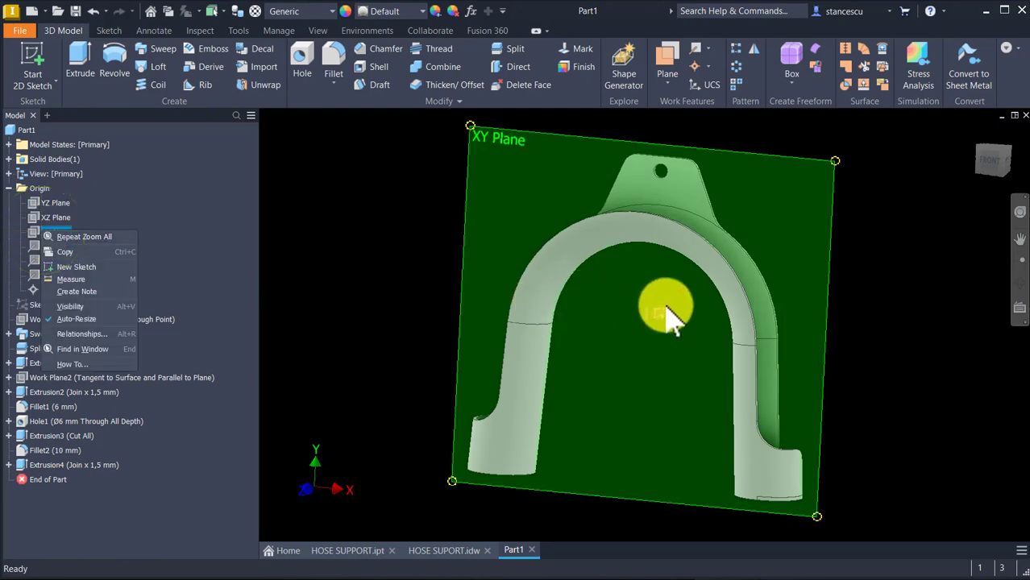
click(659, 317)
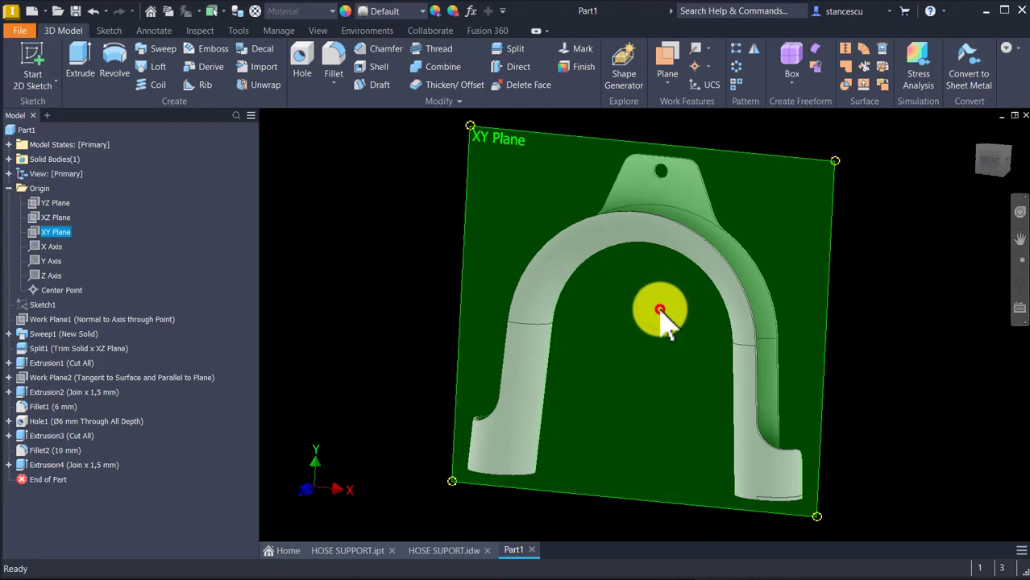
click(659, 309)
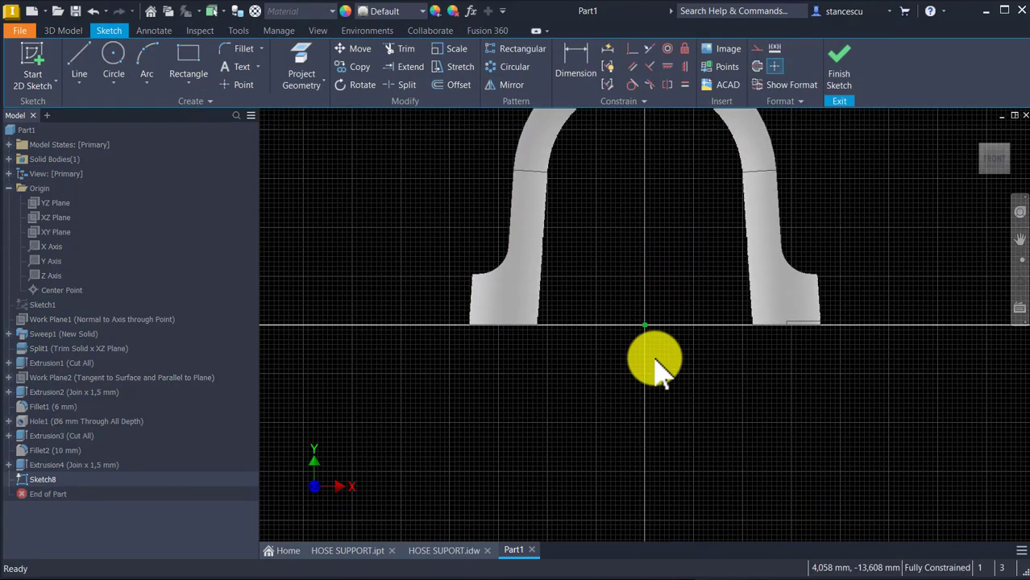
Slice the graphics at the sketch plane and project the inner edge of the leg on the positive X side as construction geometry.
key(F7)
scroll(771, 257, up, 3)
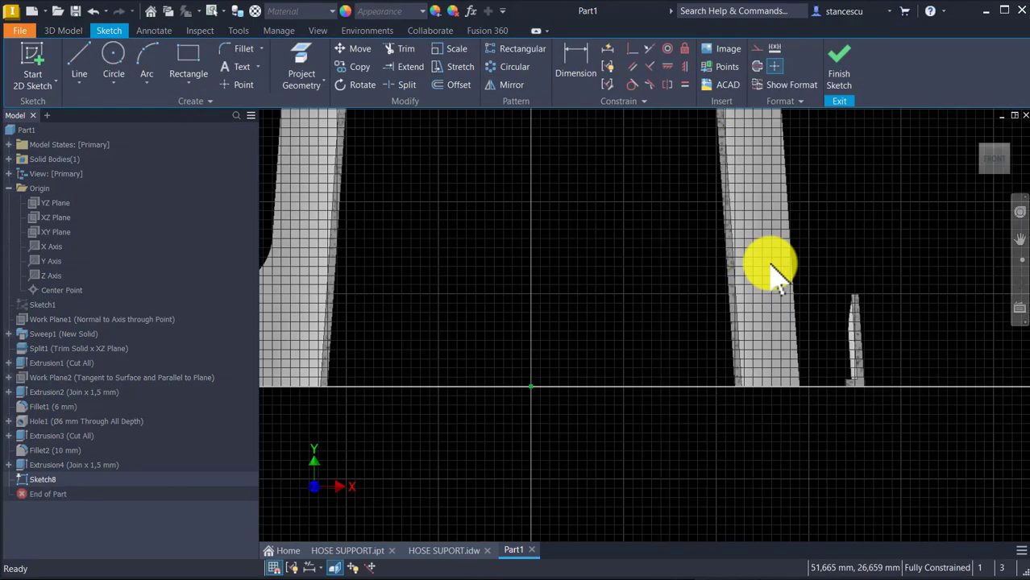
scroll(771, 266, up, 2)
middle_drag(775, 275, 781, 202)
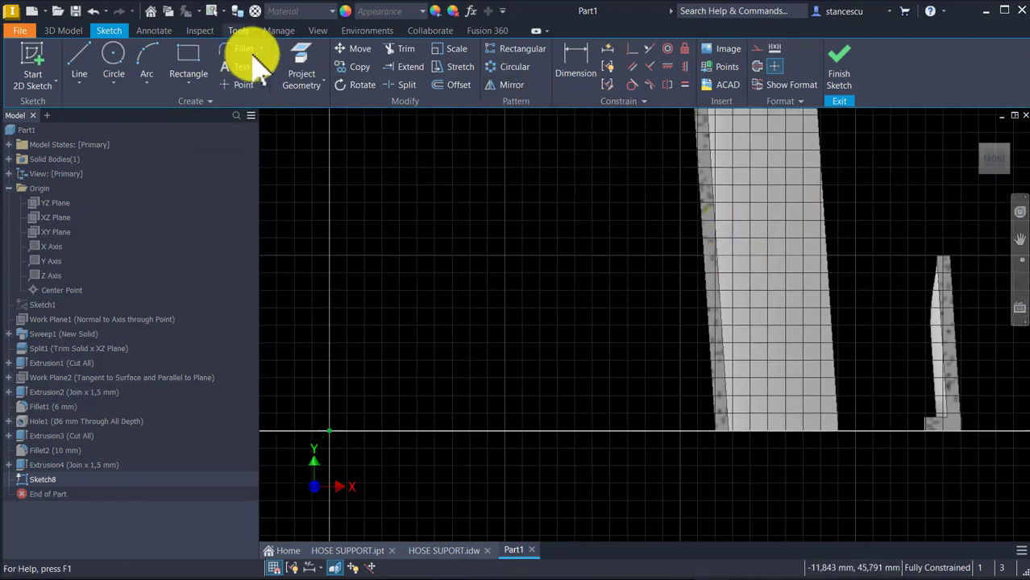
click(303, 58)
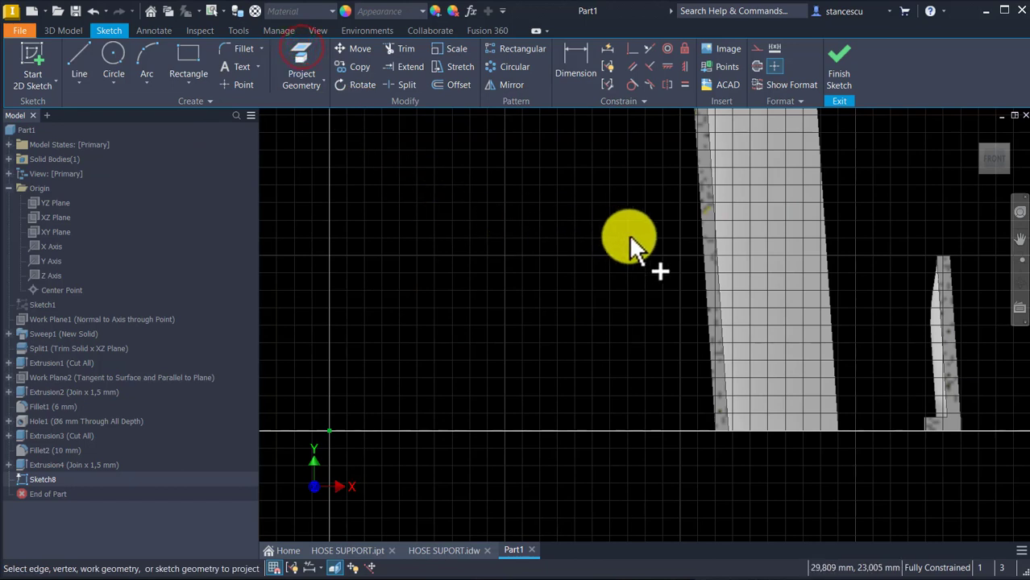
click(703, 300)
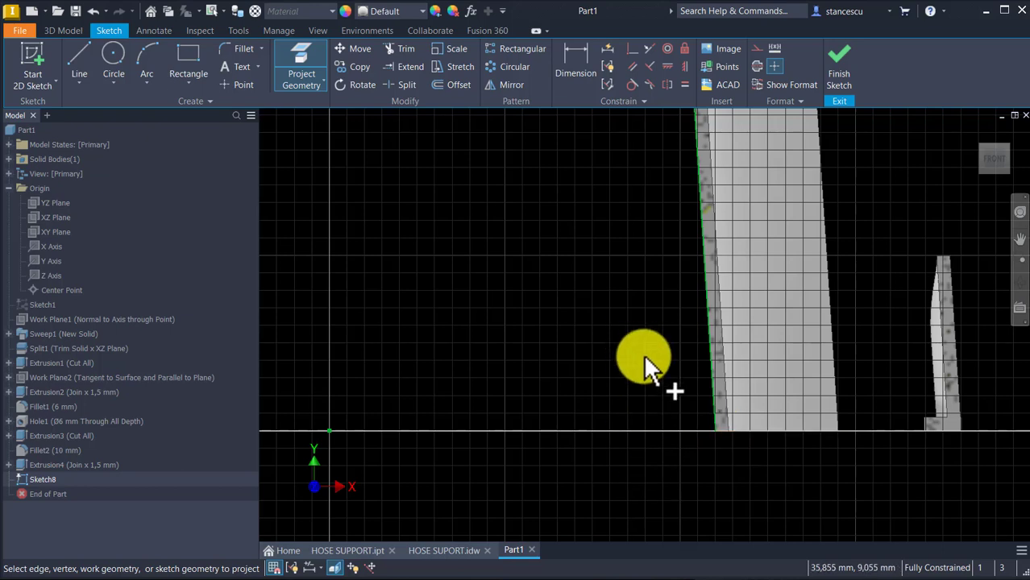
key(Escape)
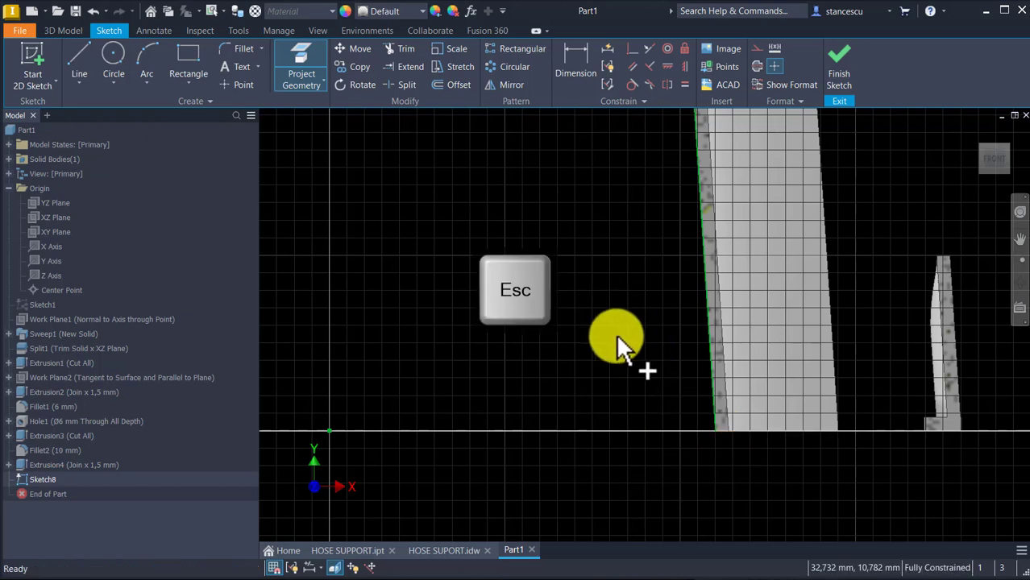
click(741, 315)
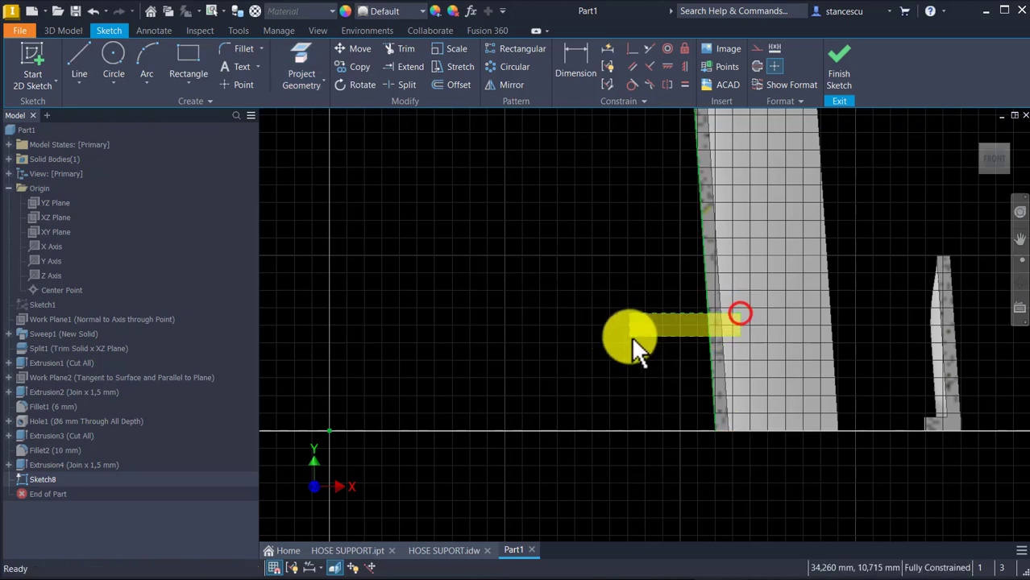
click(757, 48)
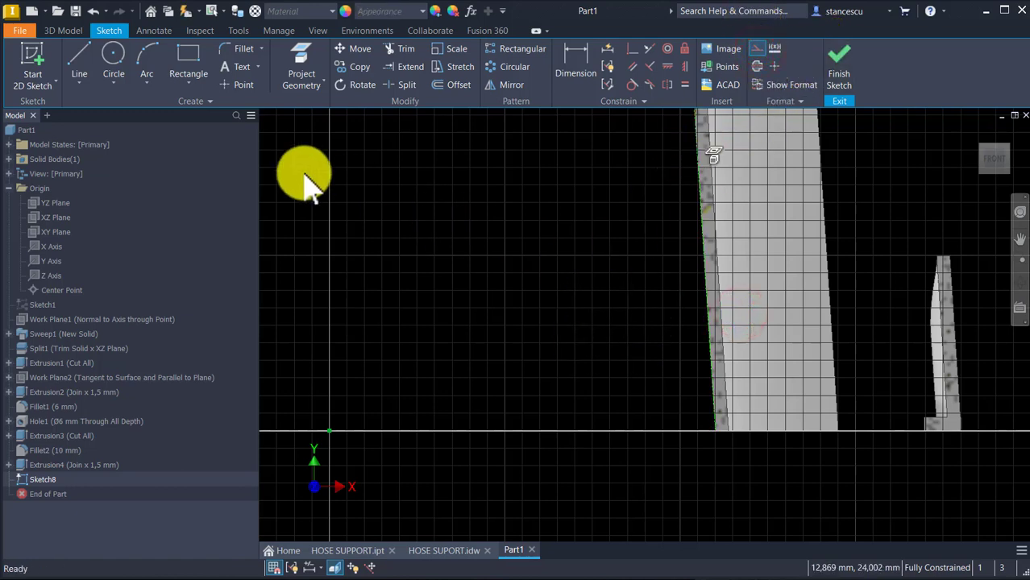
Sketch a closed triangle with its base, about 3.6 mm long, on the projected edge and its apex pointing toward the Y axis.
click(79, 63)
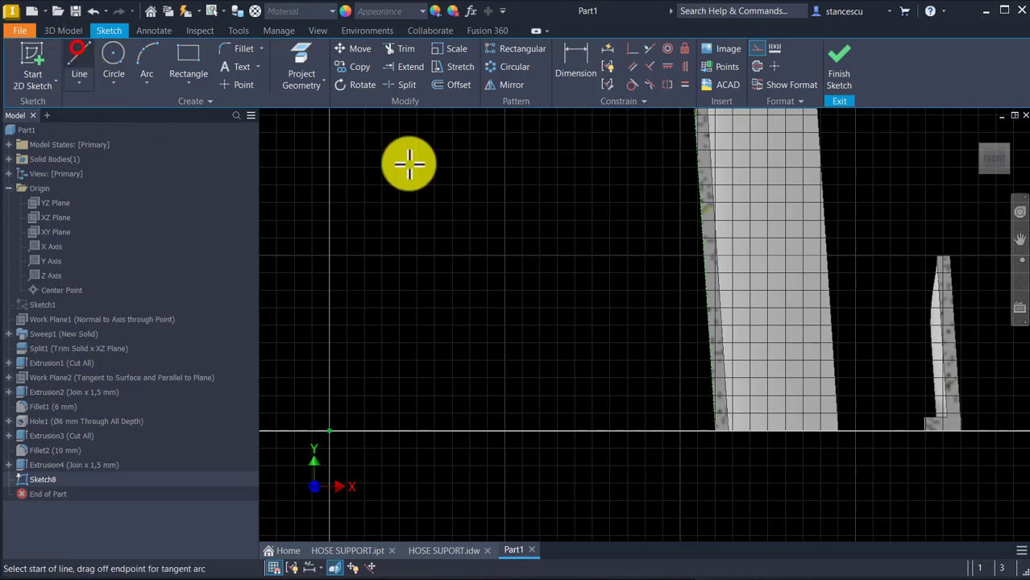
scroll(632, 363, up, 2)
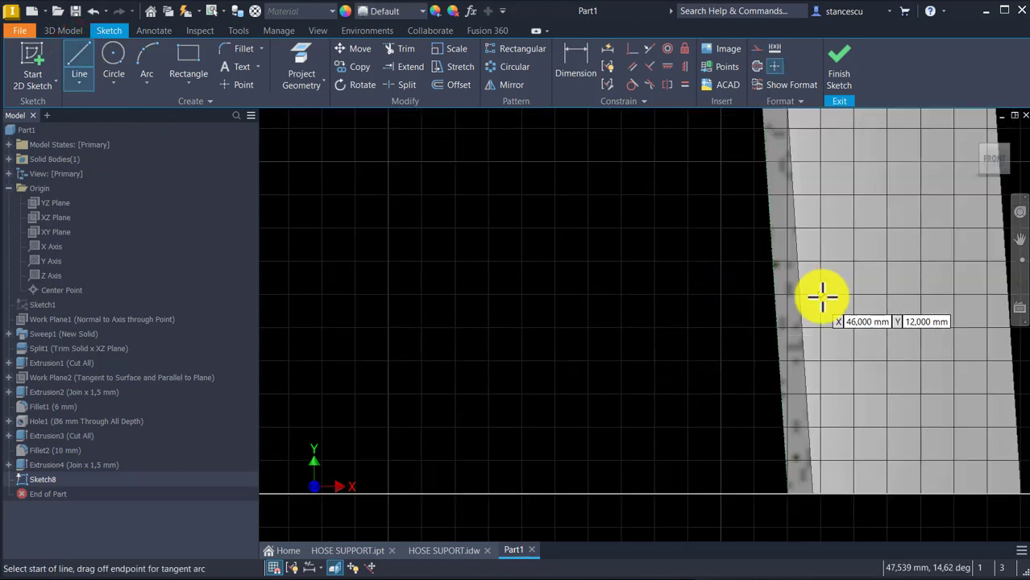
click(769, 250)
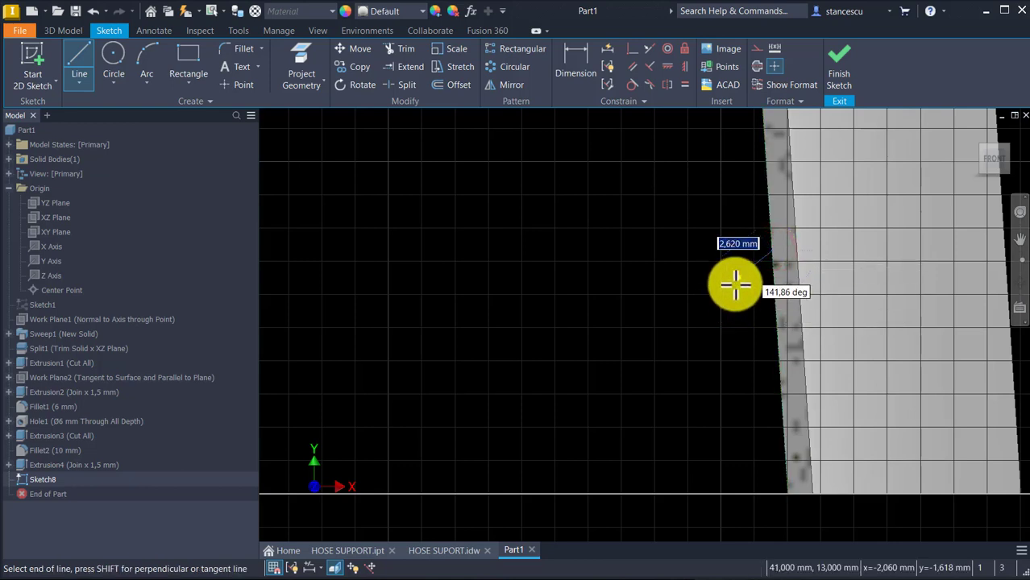
click(737, 282)
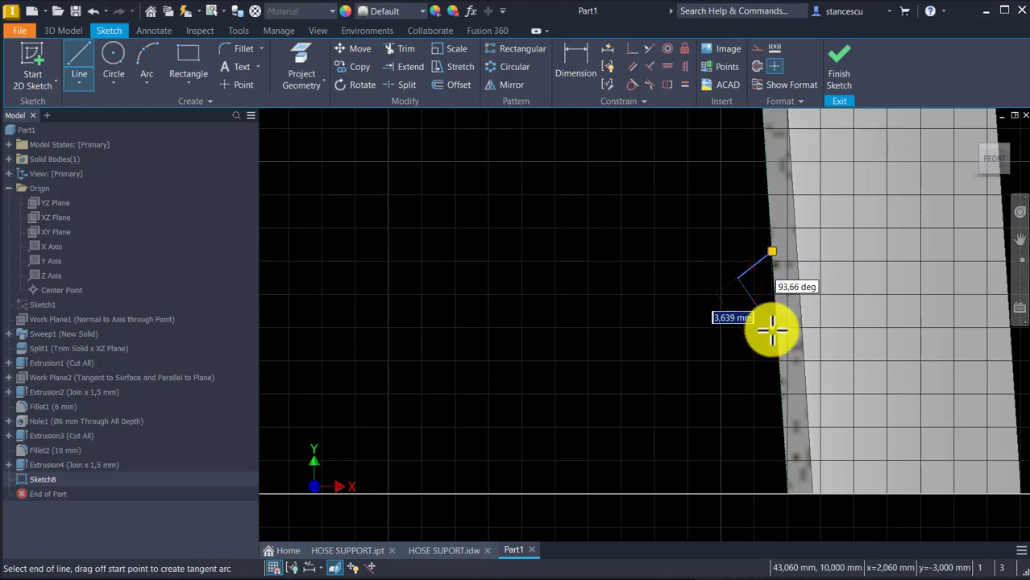
double_click(775, 312)
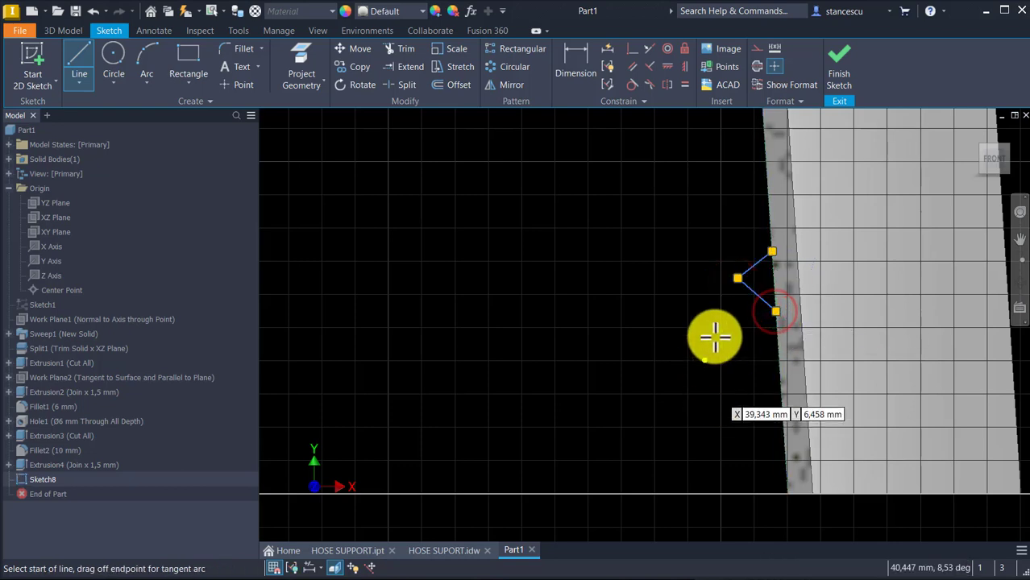
click(771, 252)
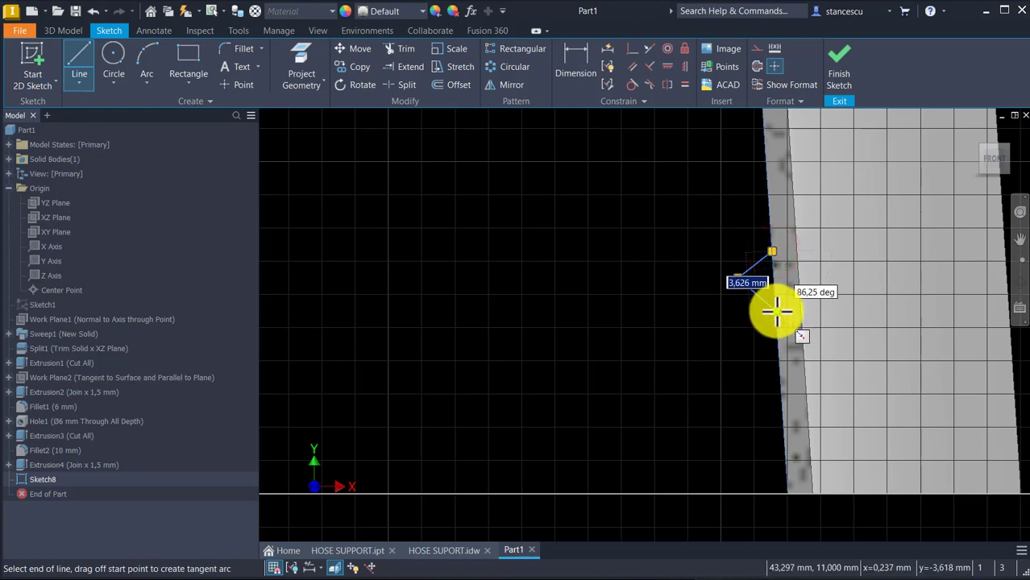
double_click(775, 311)
key(Escape)
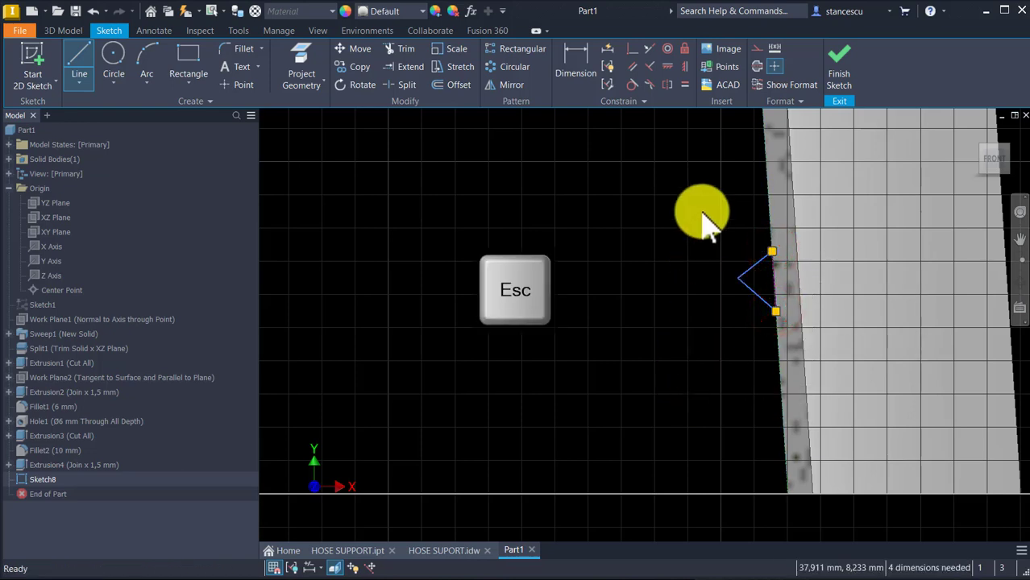
Constrain the triangle's two slanted sides to equal length and set the angle between them to 60 degrees.
click(683, 85)
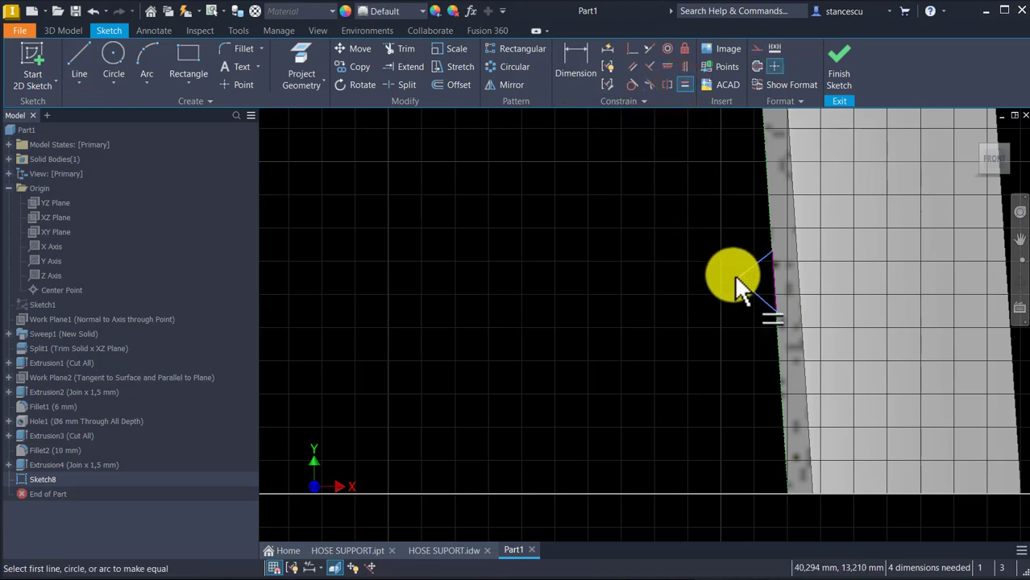
click(755, 286)
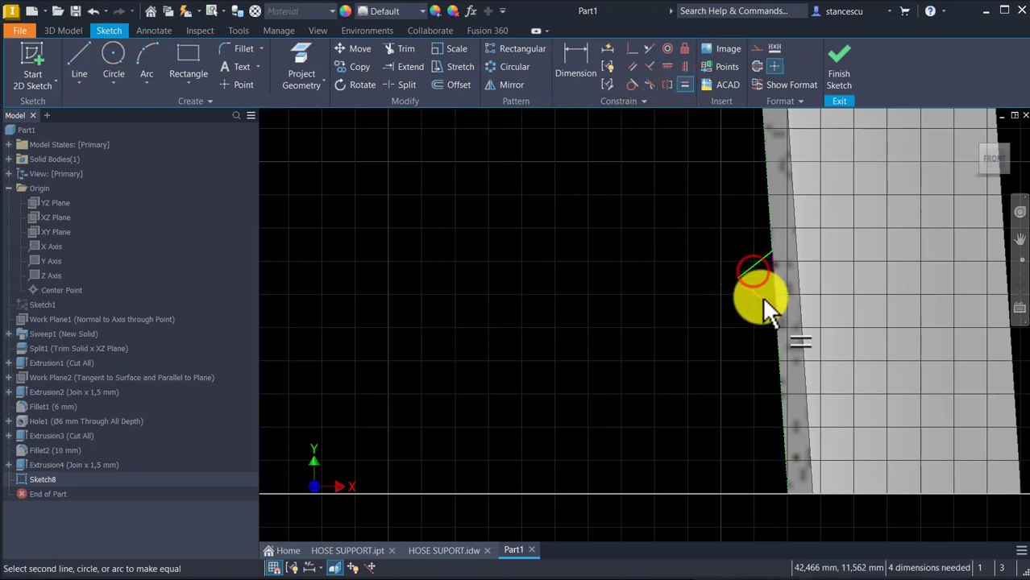
click(761, 296)
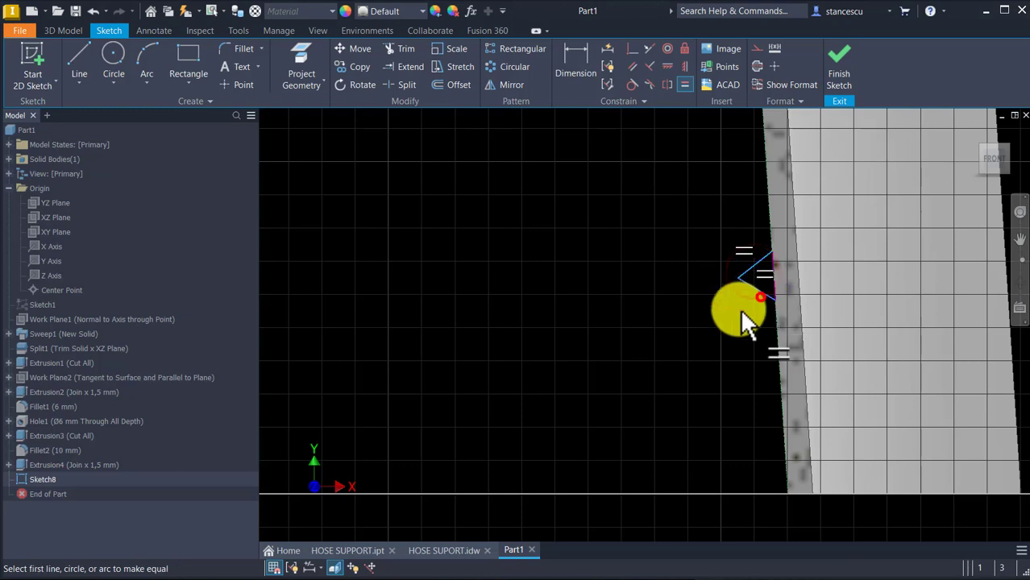
click(575, 57)
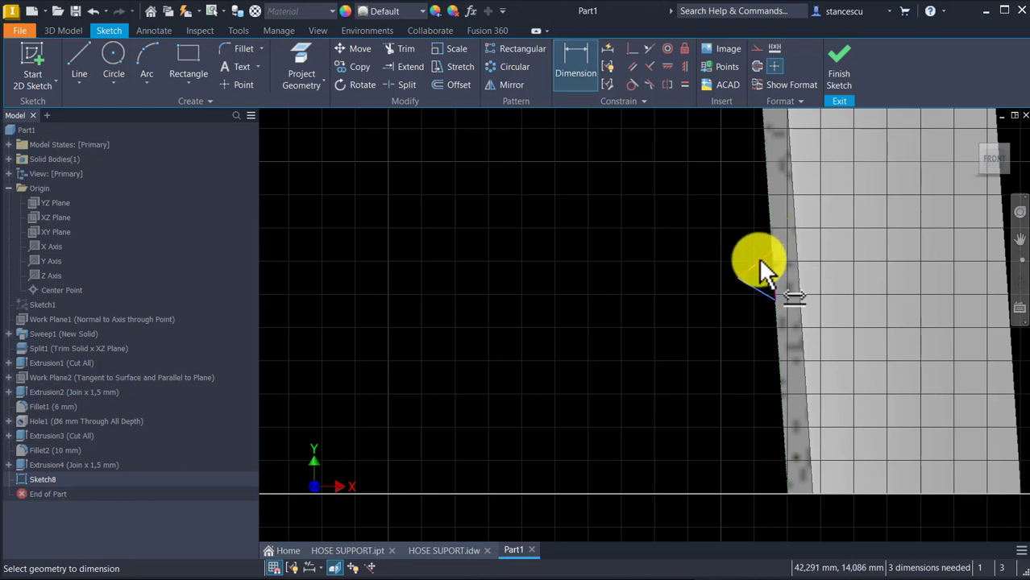
click(746, 283)
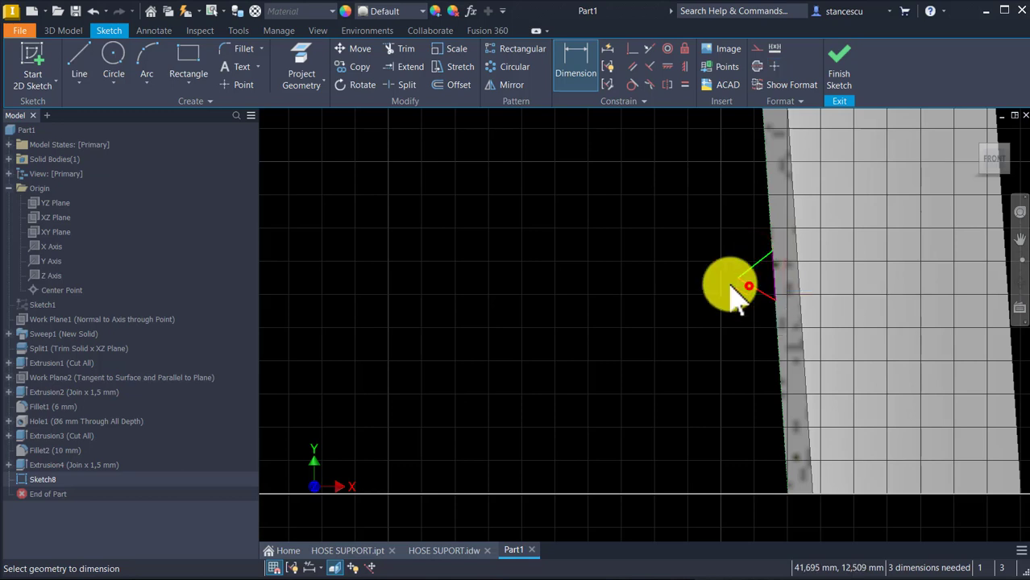
click(498, 270)
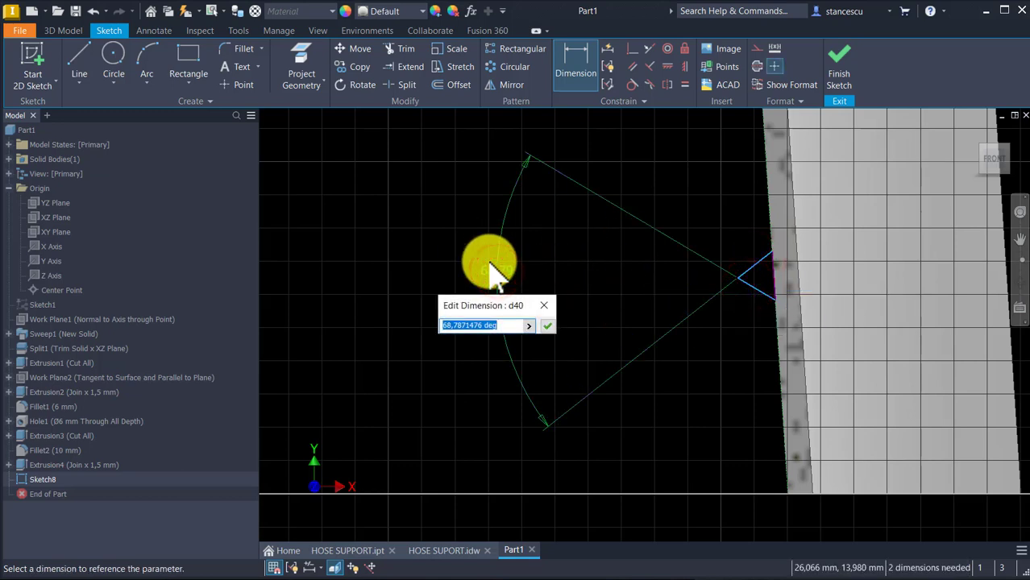
key(Return)
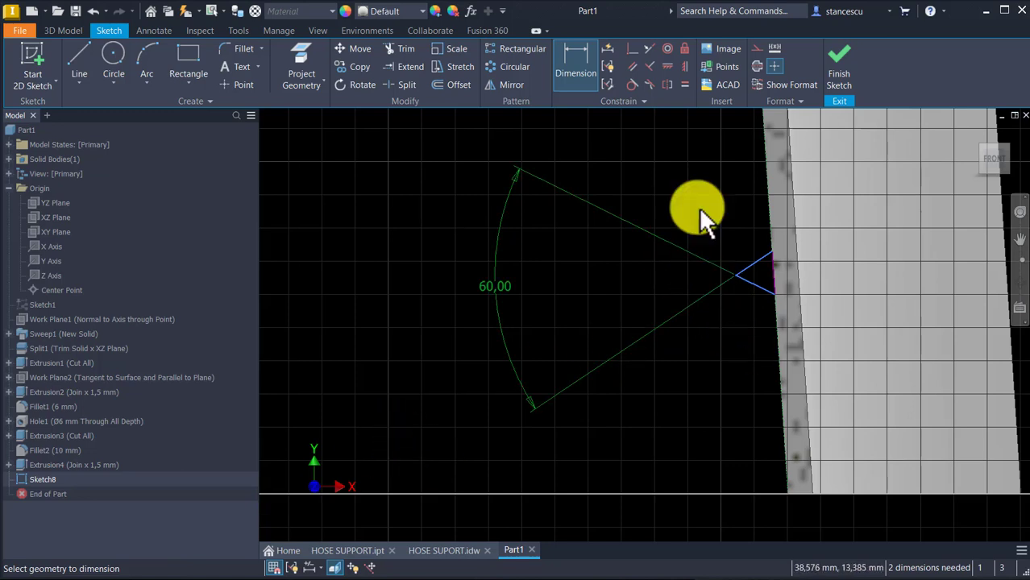
Set the vertical distance from the projected edge's lower endpoint to the triangle's apex to 9 mm.
click(736, 276)
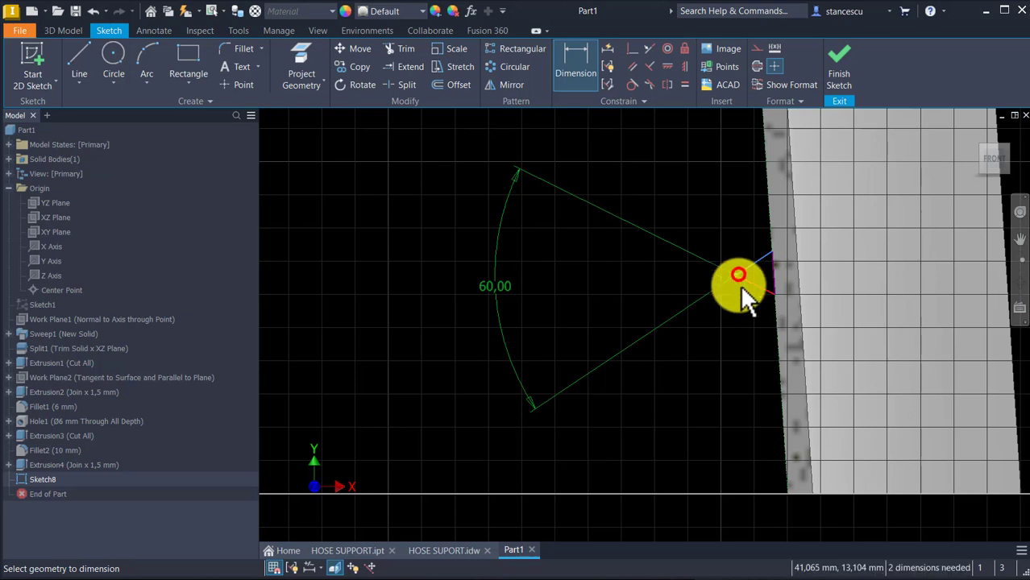
click(787, 482)
click(617, 379)
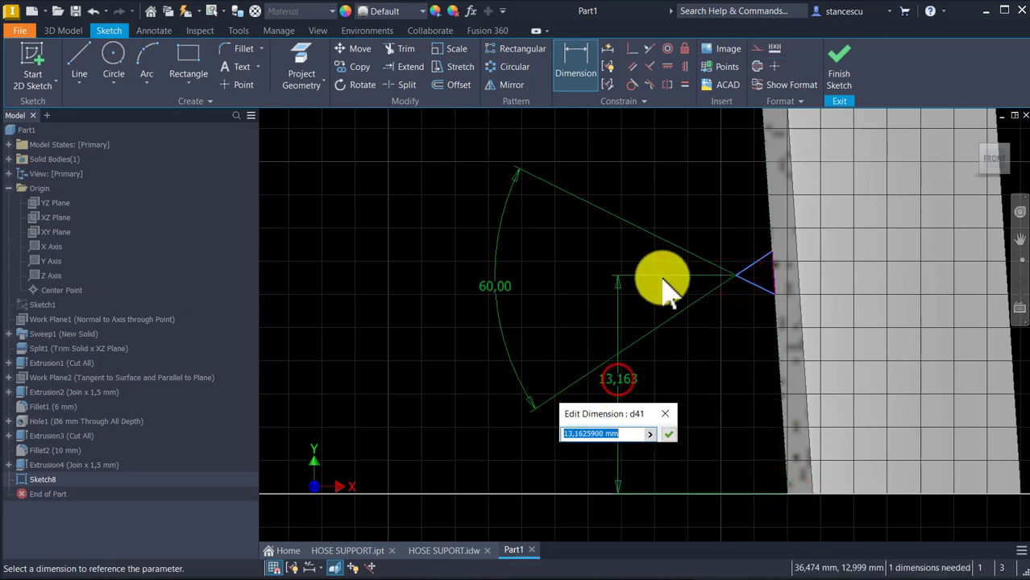
key(Return)
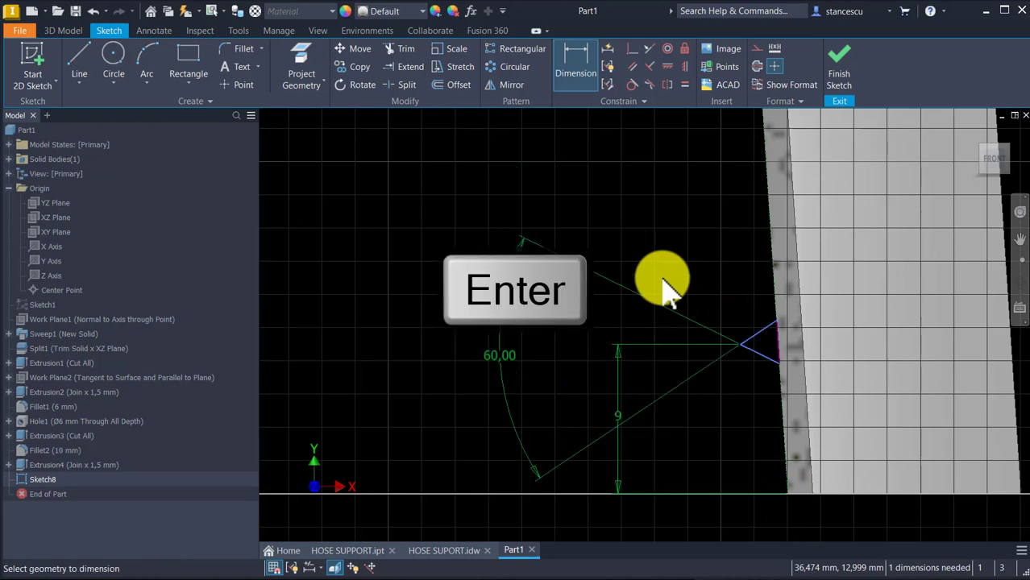
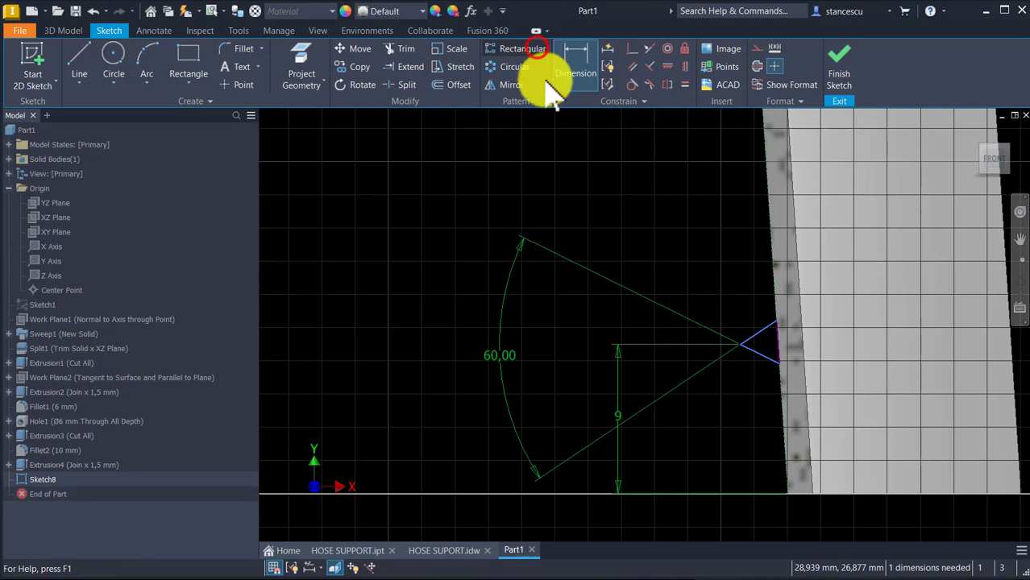
Create a rectangular pattern of the triangle with 2 instances spaced 3.5 mm apart, running downward along the projected edge.
click(528, 50)
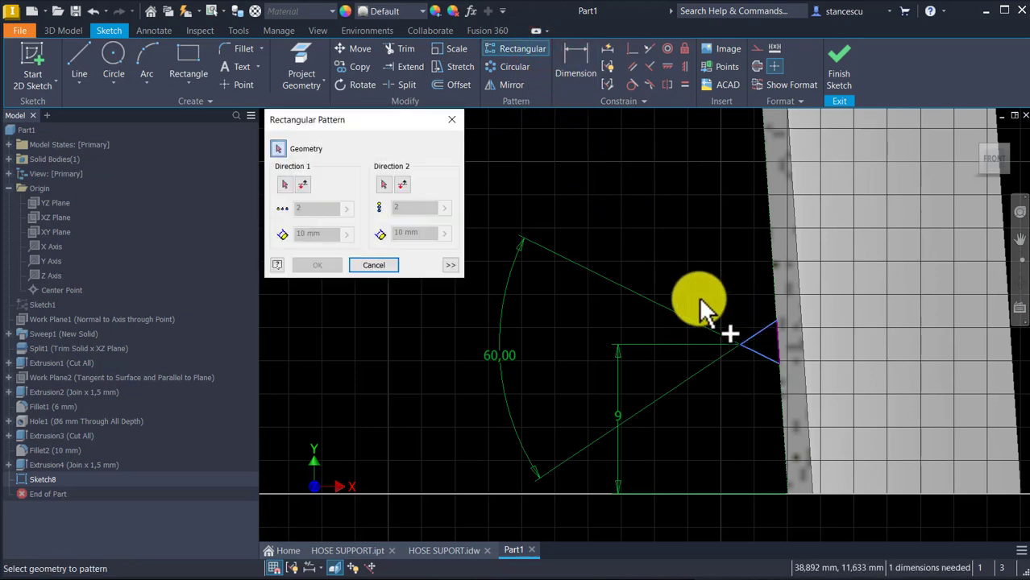
drag(701, 287, 798, 387)
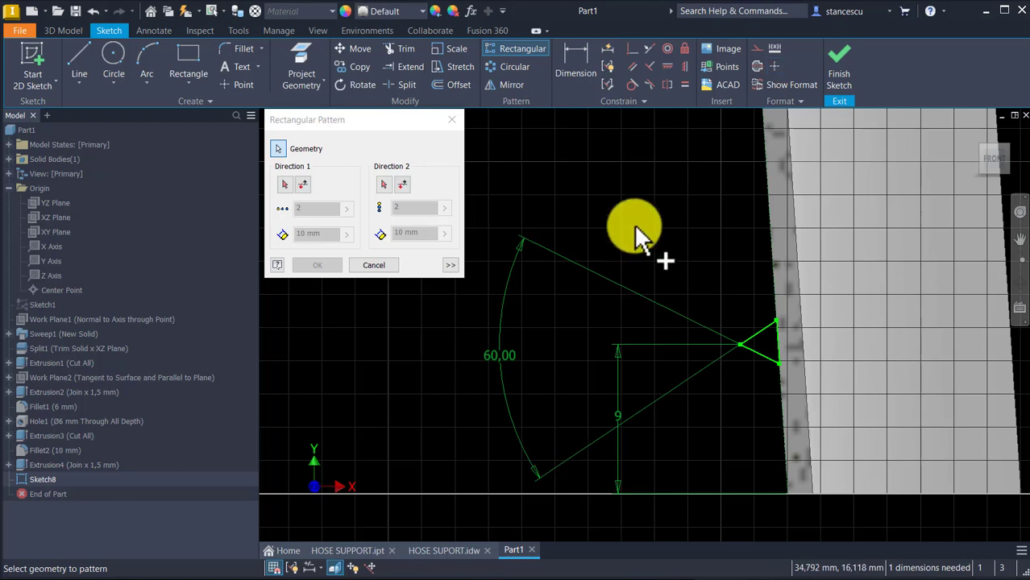
click(285, 185)
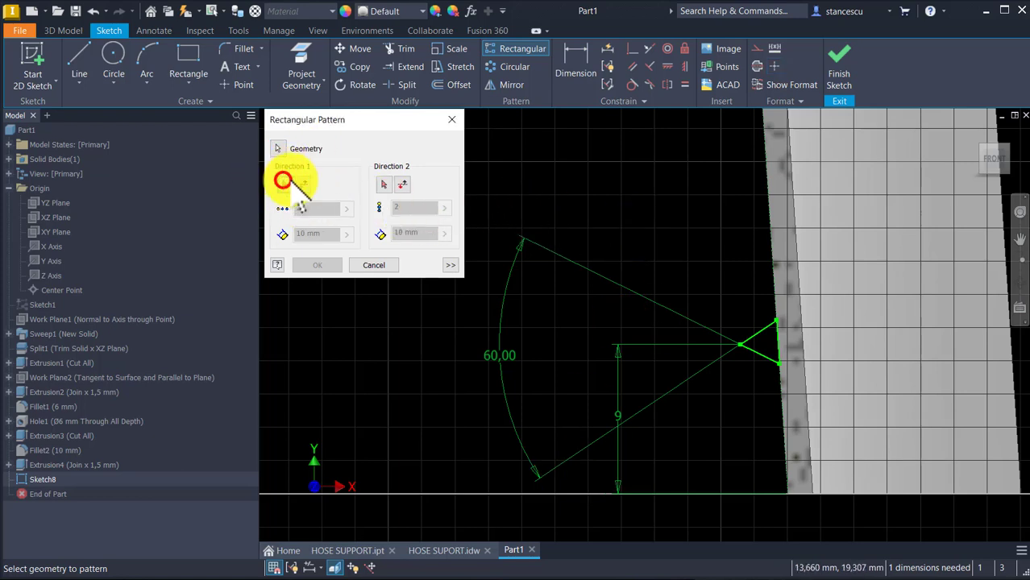
click(773, 294)
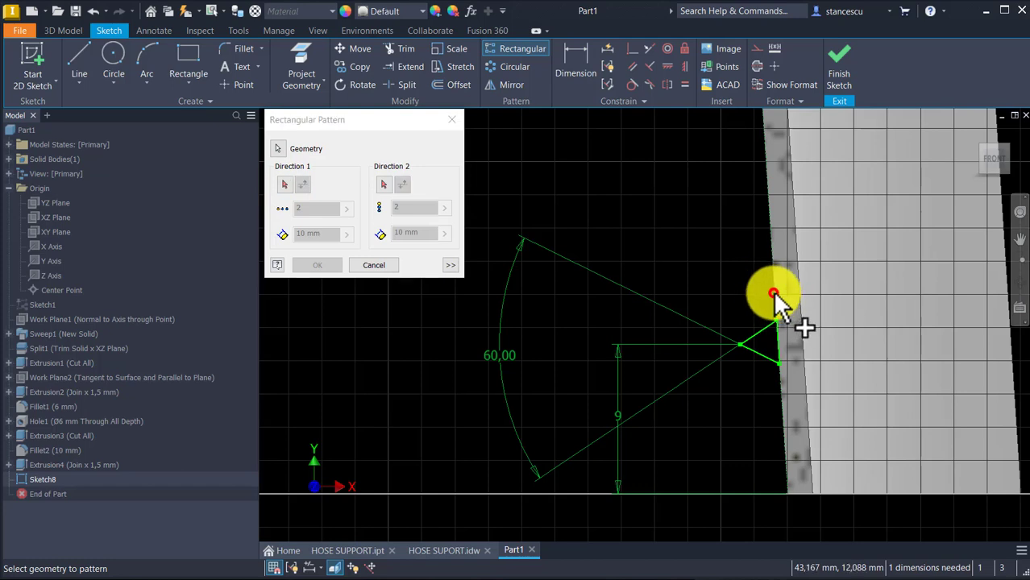
click(285, 184)
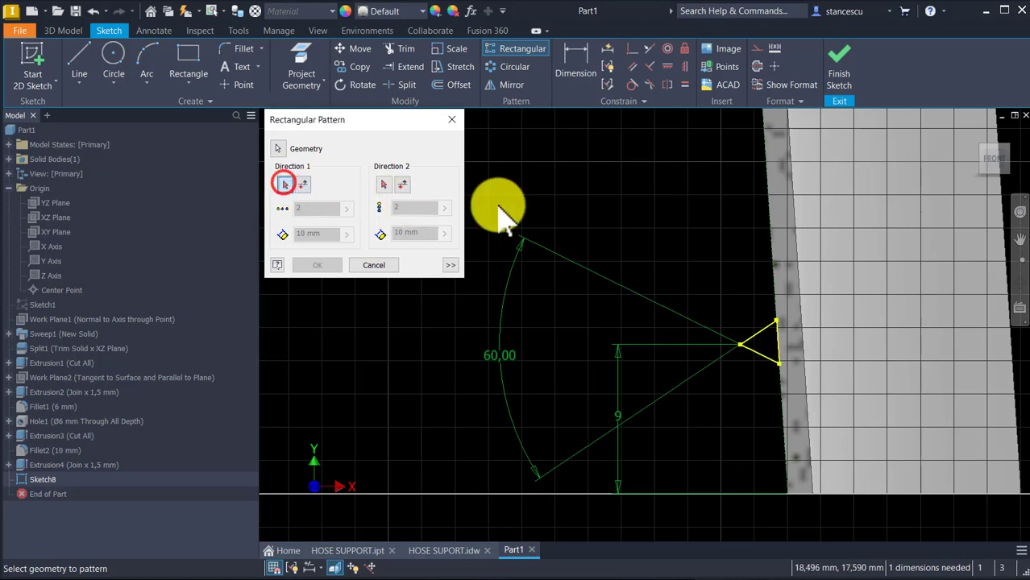
click(773, 283)
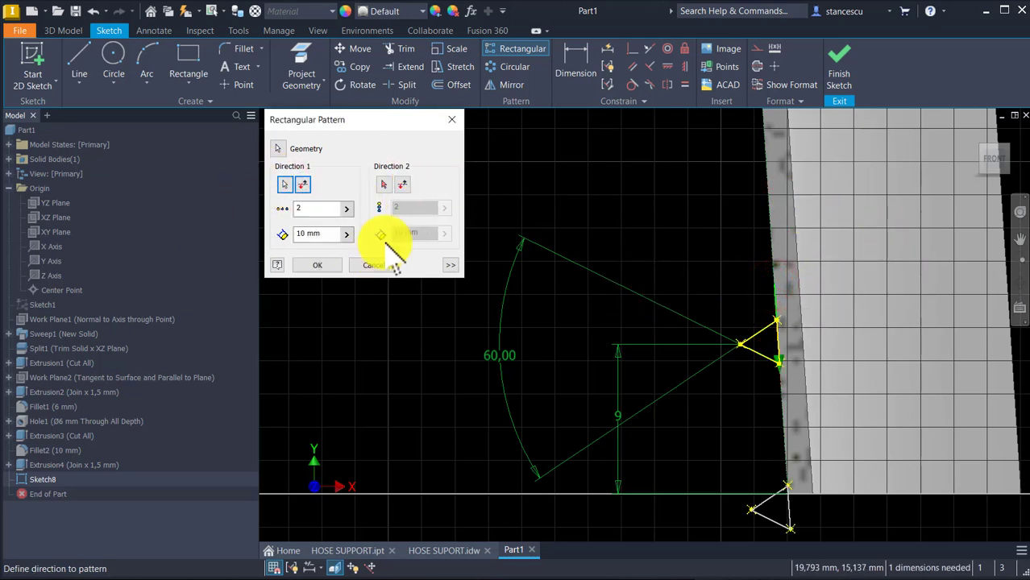
click(329, 242)
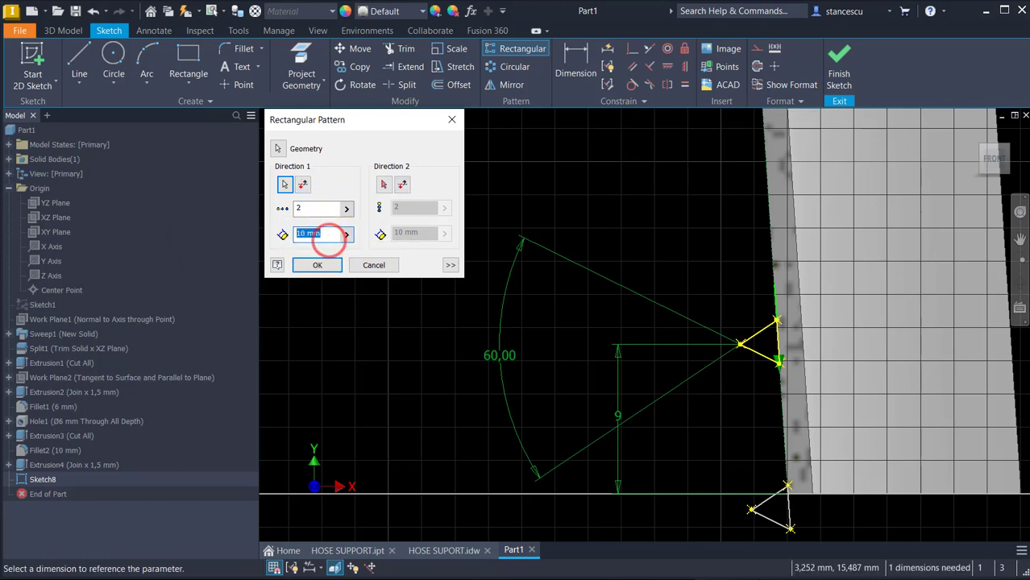
text(3,5)
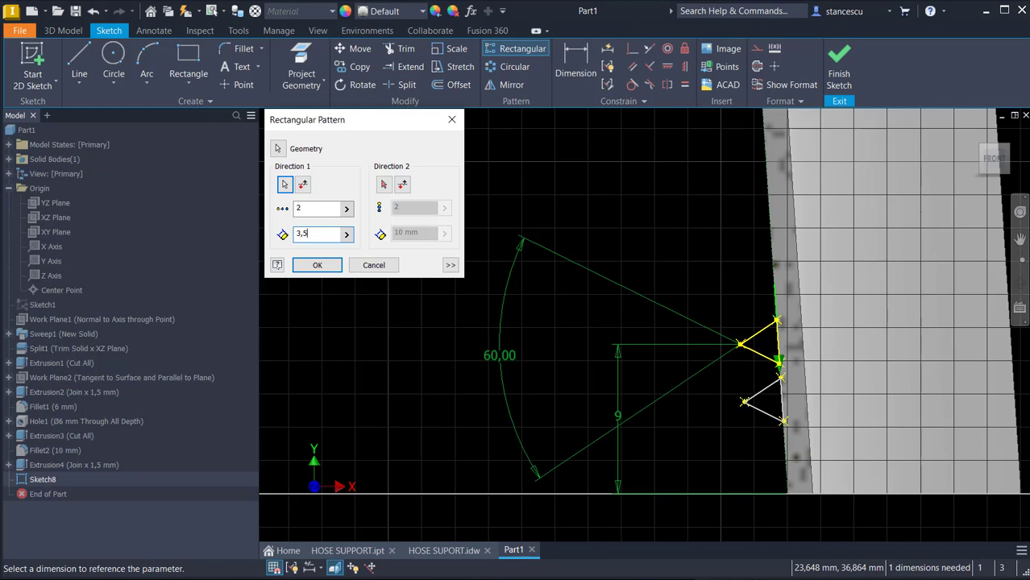
key(Return)
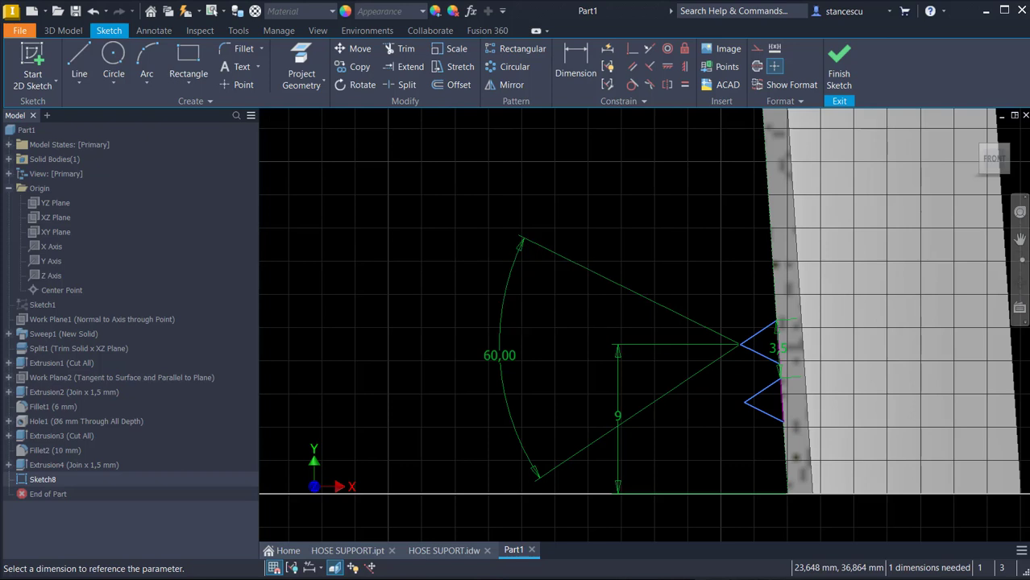
click(740, 344)
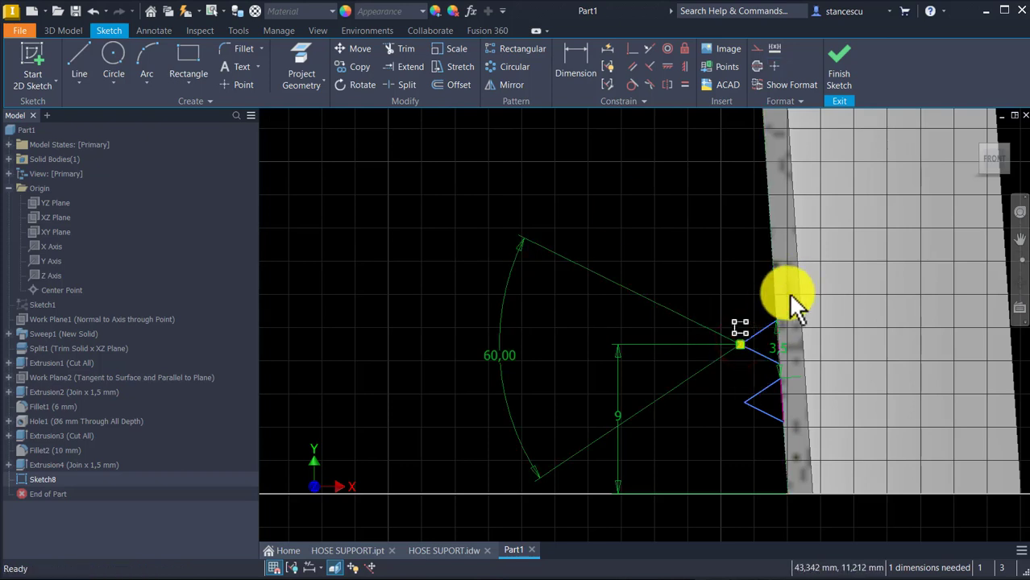
Set the perpendicular distance from the upper triangle's apex to the projected edge to 0.5 mm.
click(571, 36)
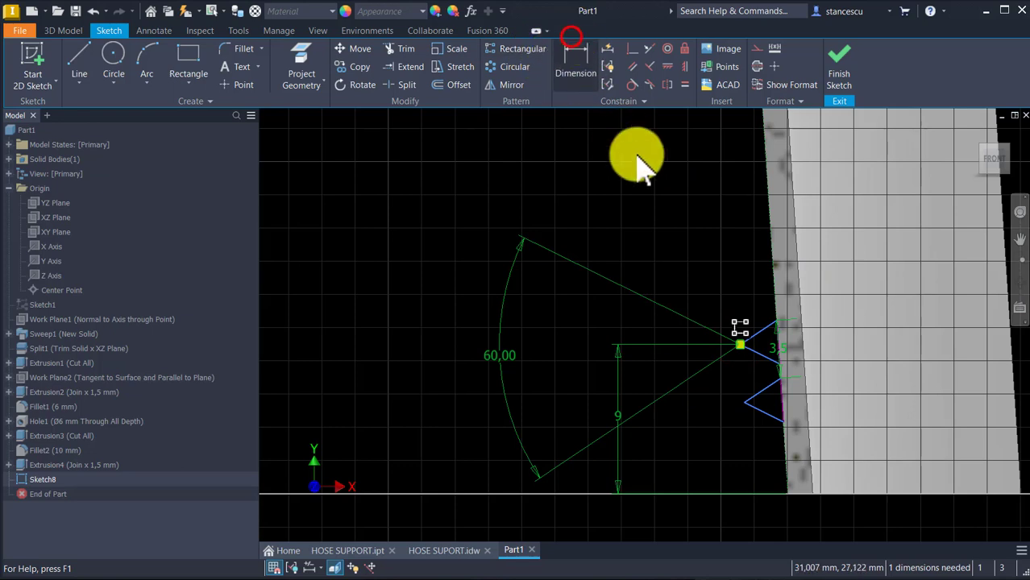
click(575, 69)
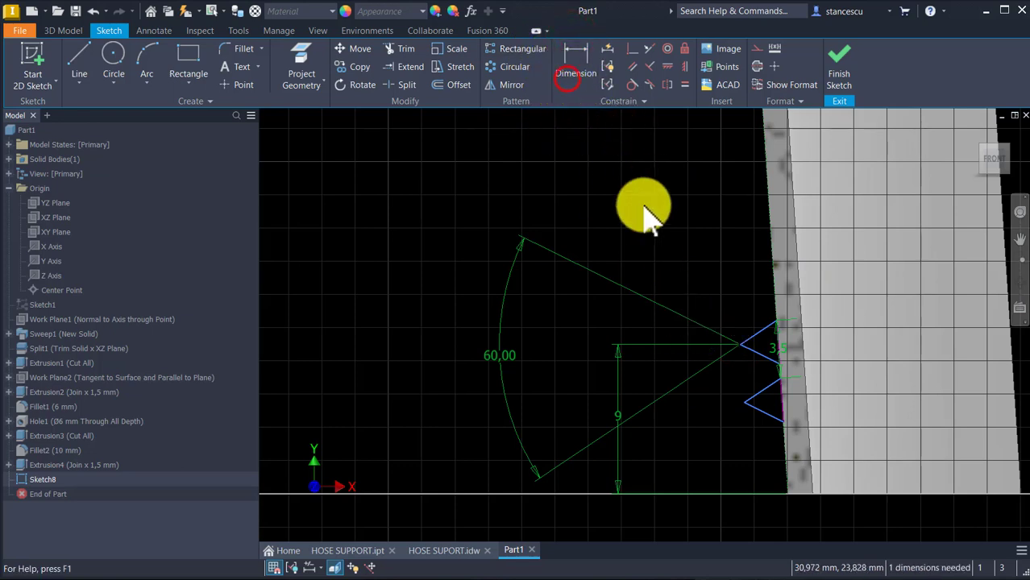
click(740, 343)
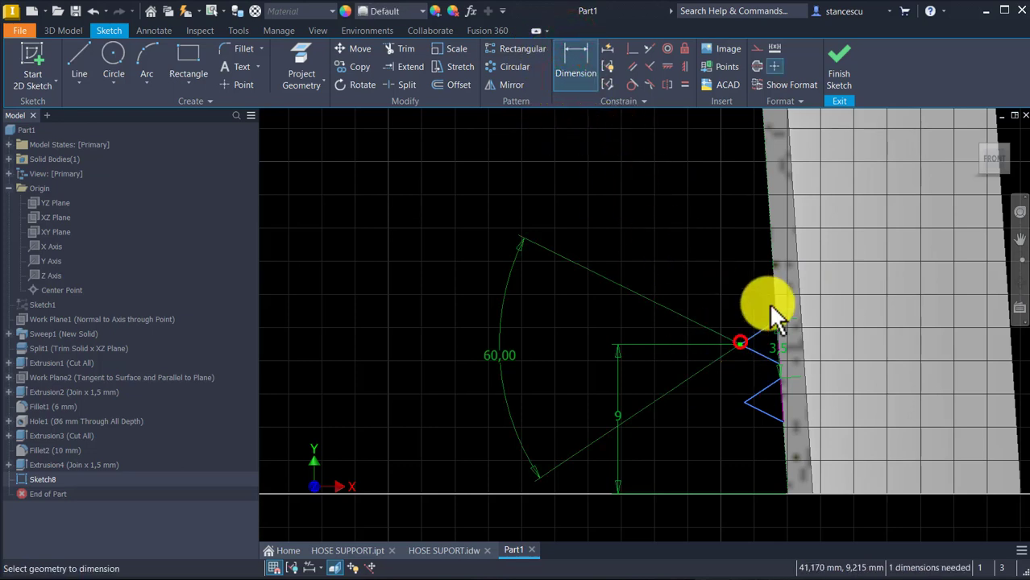
click(773, 303)
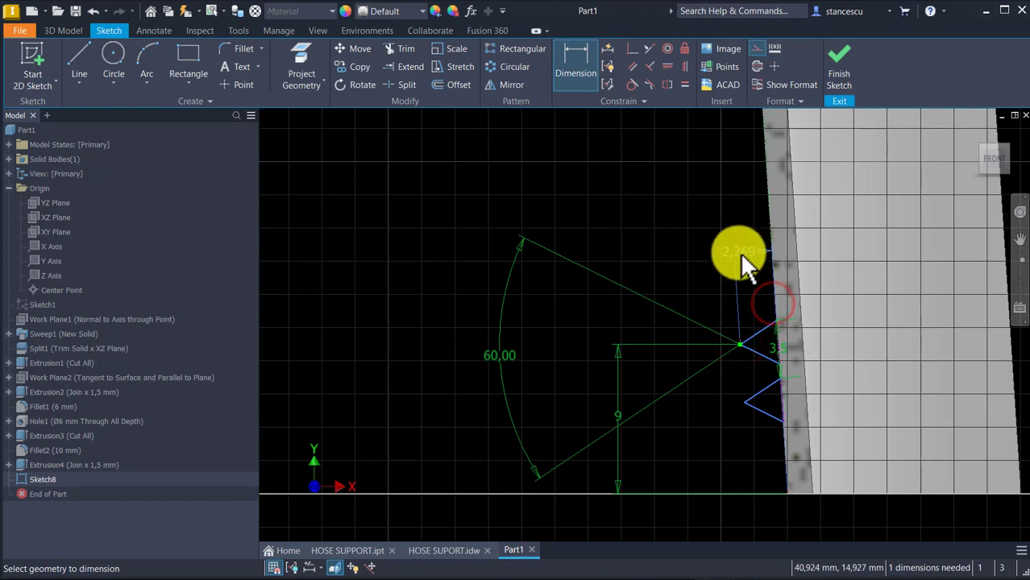
click(748, 267)
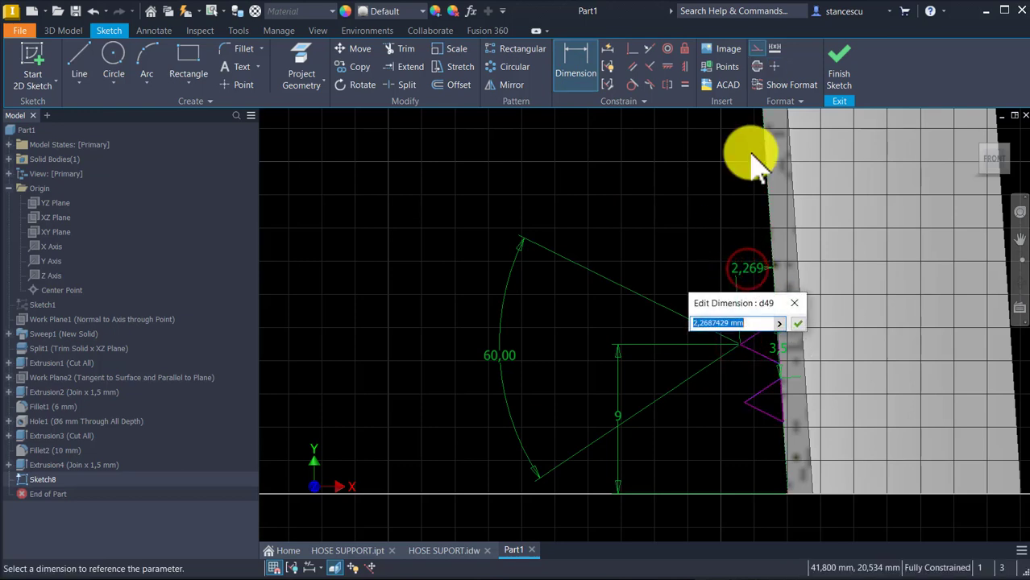
key(Return)
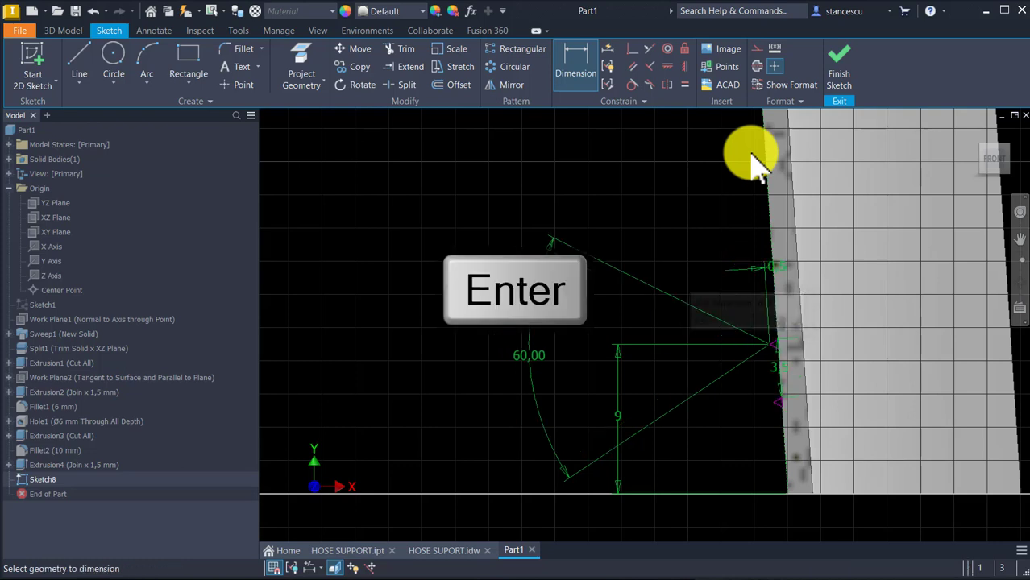
scroll(780, 302, down, 3)
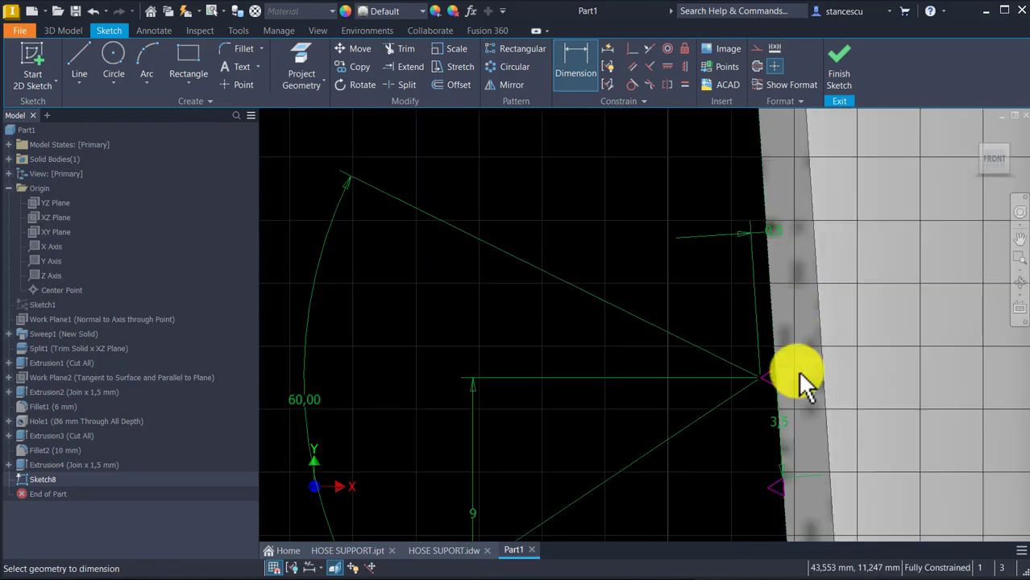
mouse_move(802, 385)
middle_down()
mouse_move(781, 271)
mouse_move(766, 288)
middle_up()
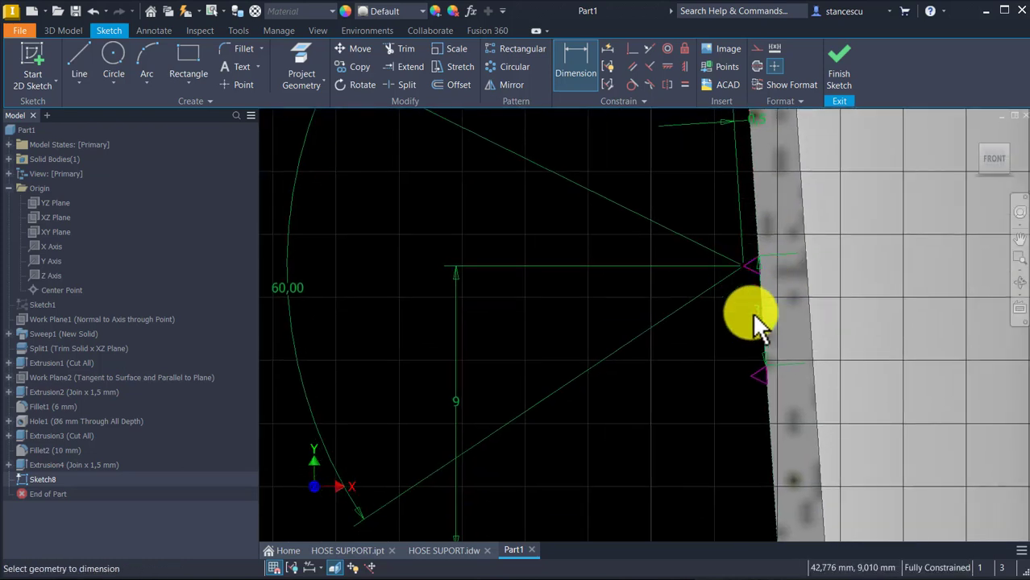
scroll(753, 369, up, 2)
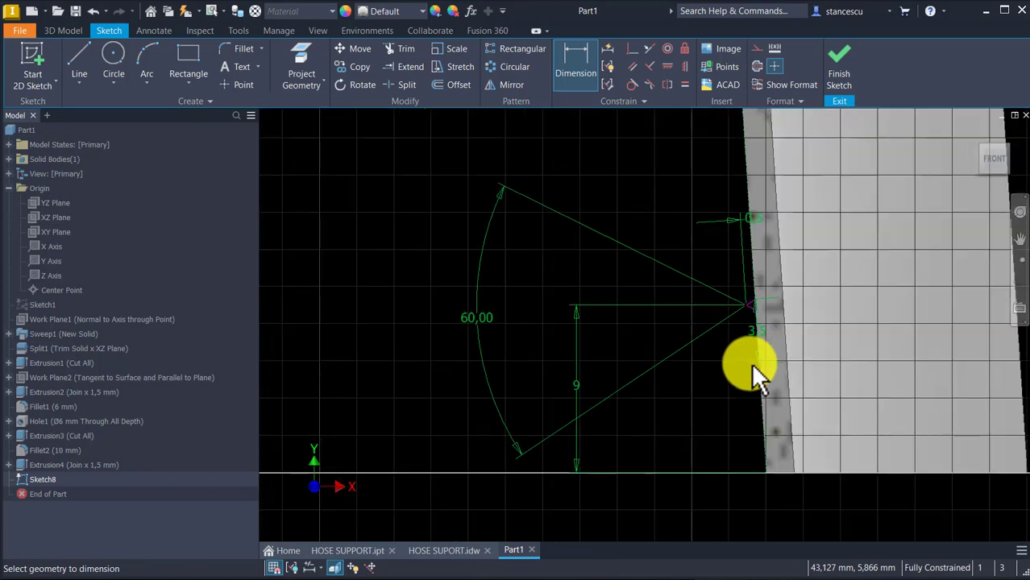
scroll(737, 331, up, 2)
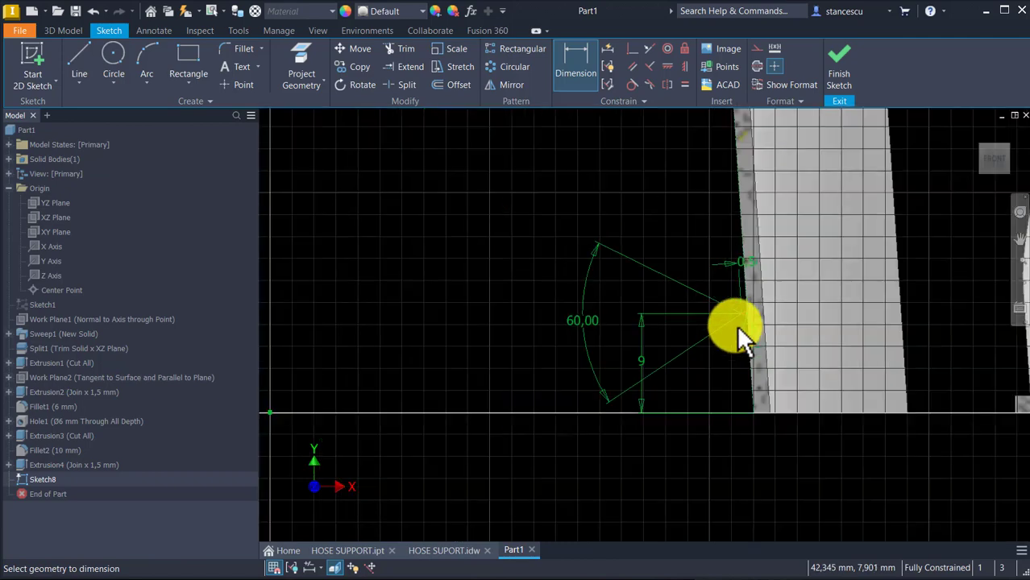
Project the straight edge on the far side of the tube's inner surface into the sketch and convert it to construction geometry.
mouse_move(738, 332)
middle_down()
mouse_move(636, 417)
mouse_move(544, 299)
mouse_move(554, 338)
middle_up()
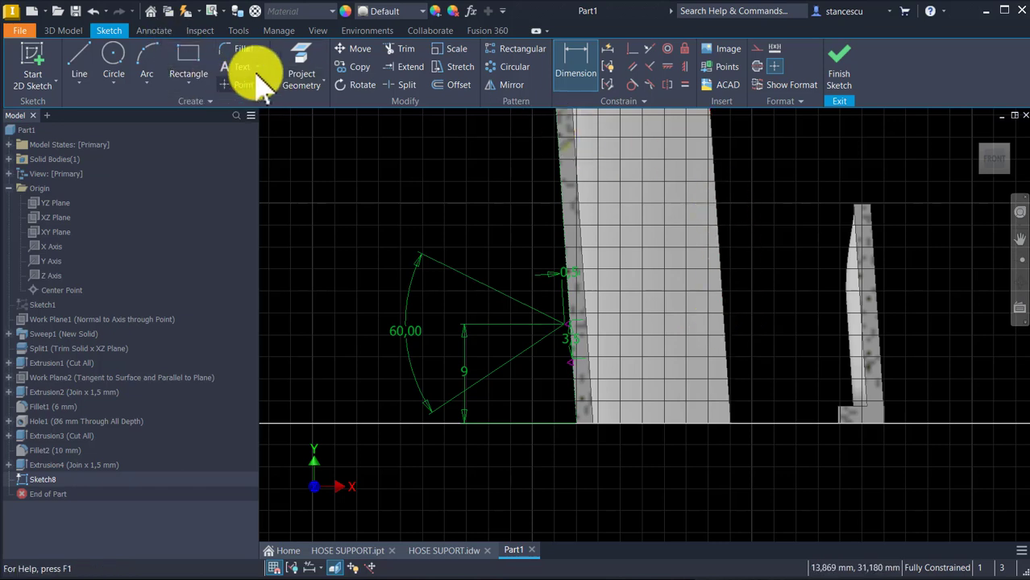
click(302, 55)
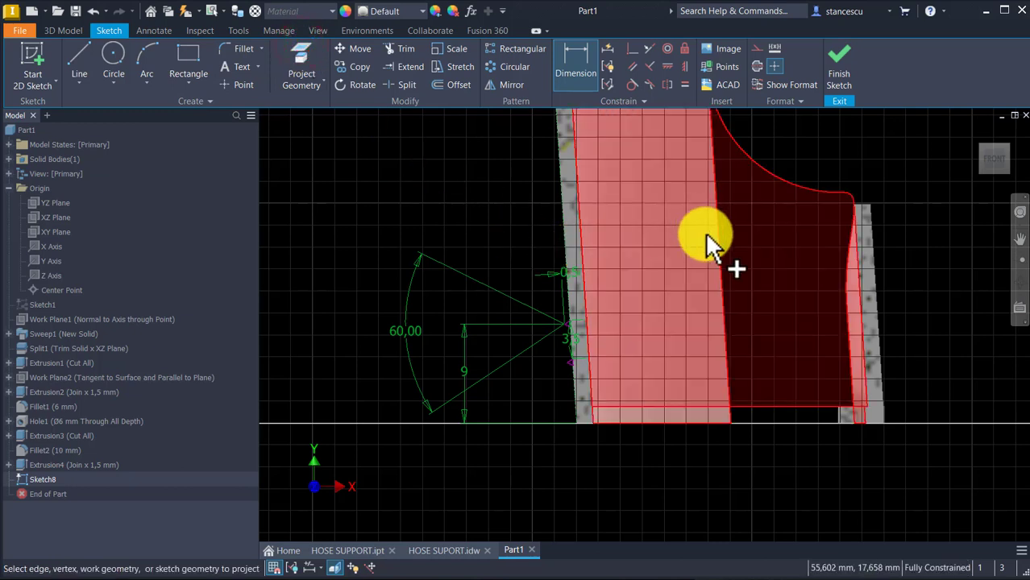
click(717, 263)
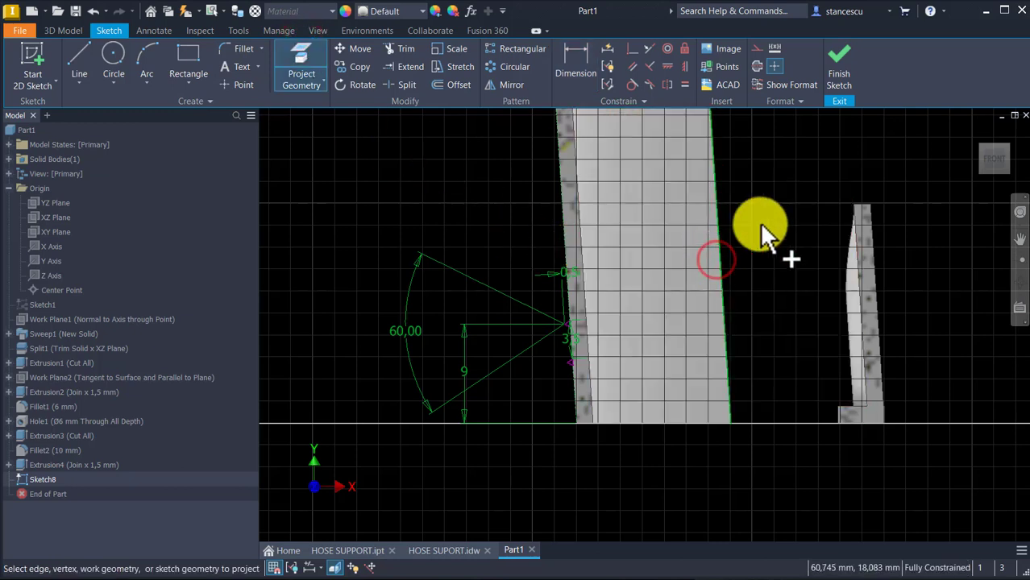
key(Escape)
click(740, 159)
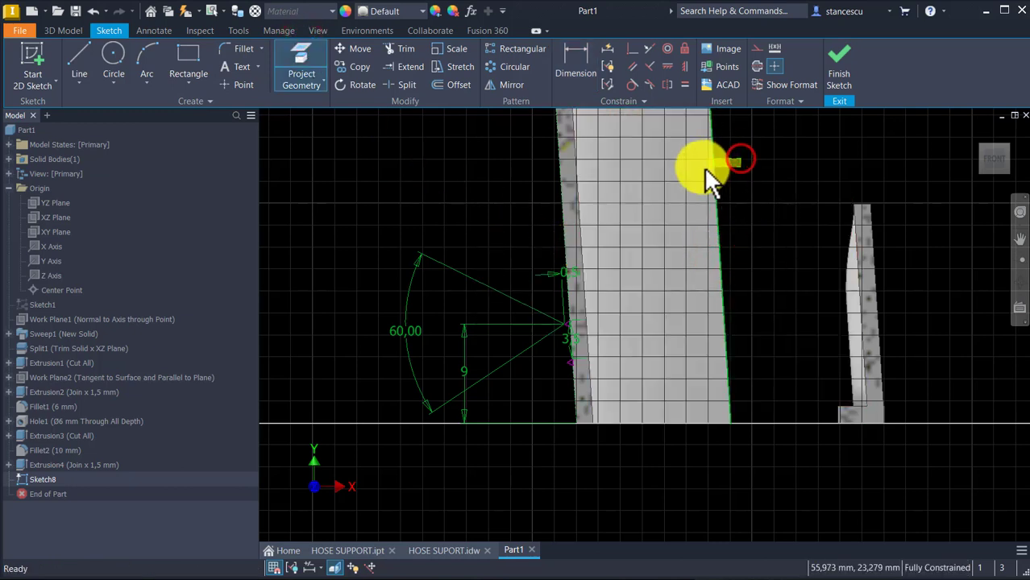
click(715, 170)
click(757, 50)
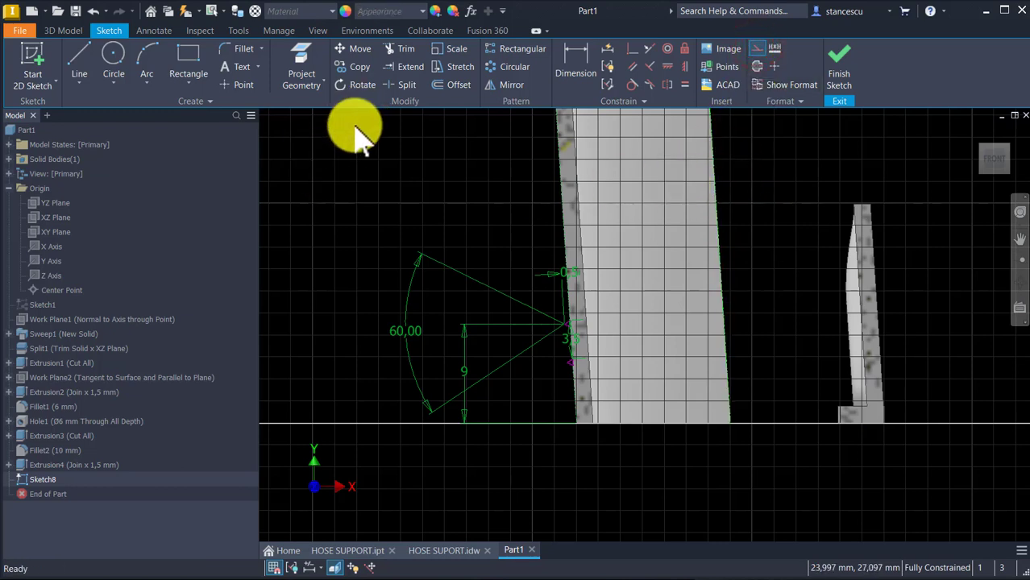
Offset the newly projected construction edge by 0.3 mm toward the triangles.
click(460, 84)
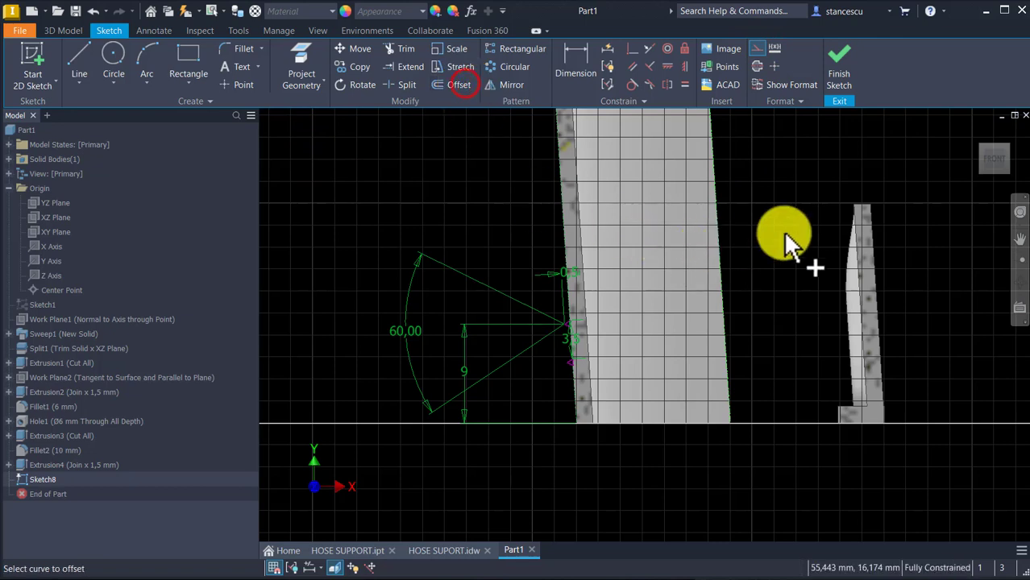
click(723, 284)
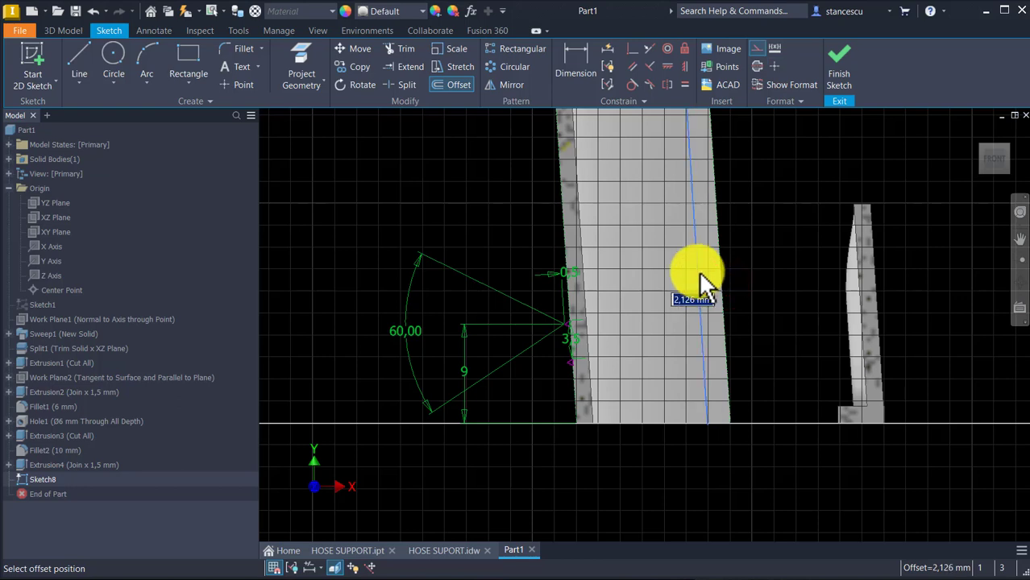
key(Return)
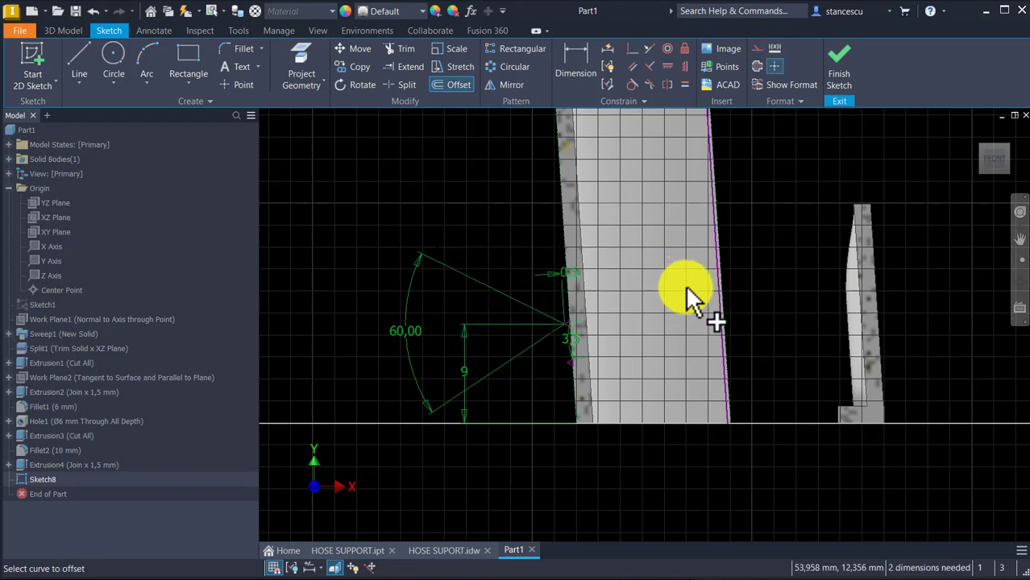
scroll(672, 178, down, 3)
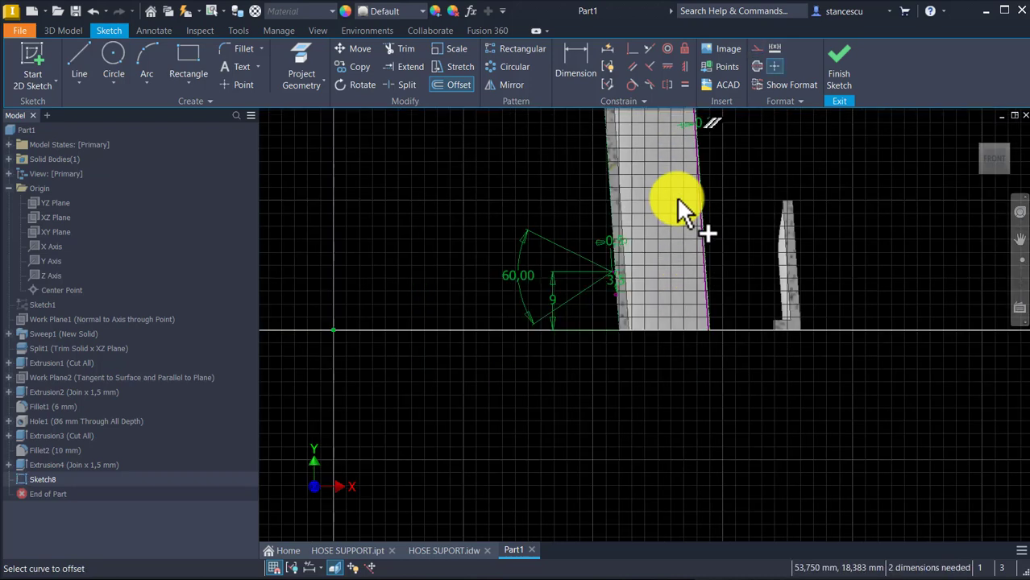
middle_drag(678, 200, 666, 240)
scroll(691, 167, up, 3)
scroll(691, 168, up, 3)
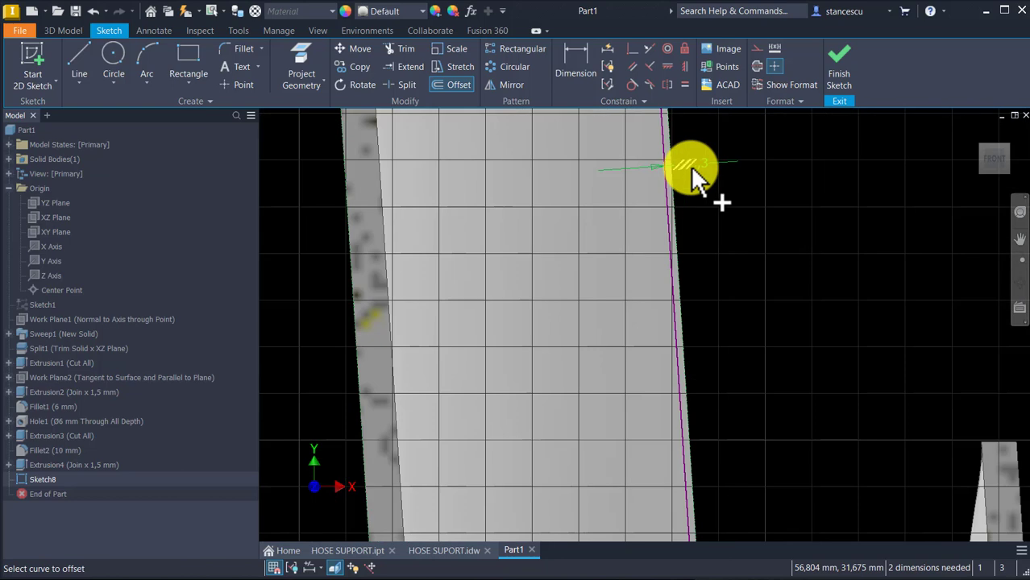
key(Escape)
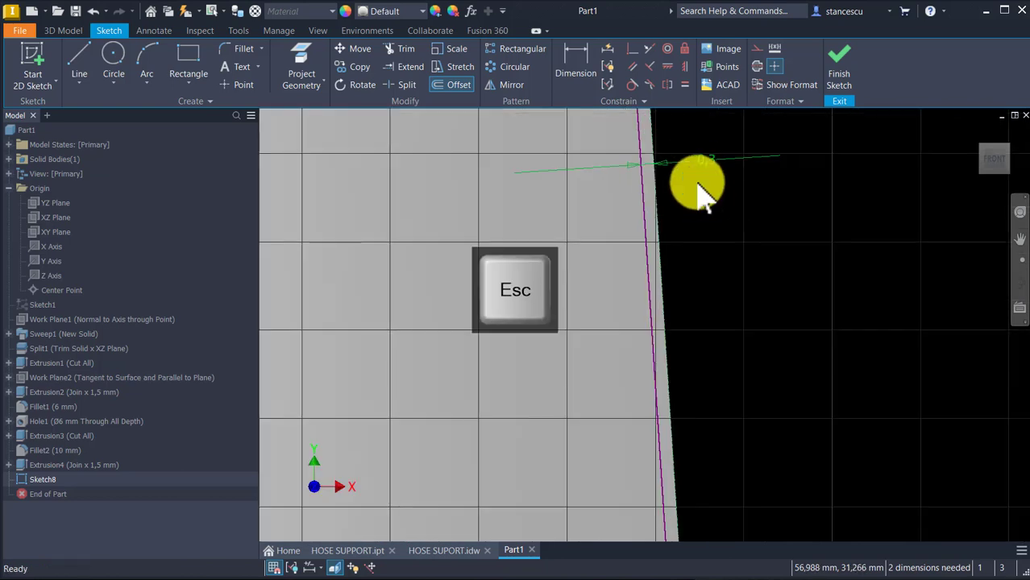
Move the 0.3 mm offset dimension down along the tube, closer to the triangles, and finish the sketch.
drag(698, 160, 714, 509)
middle_drag(715, 509, 784, 236)
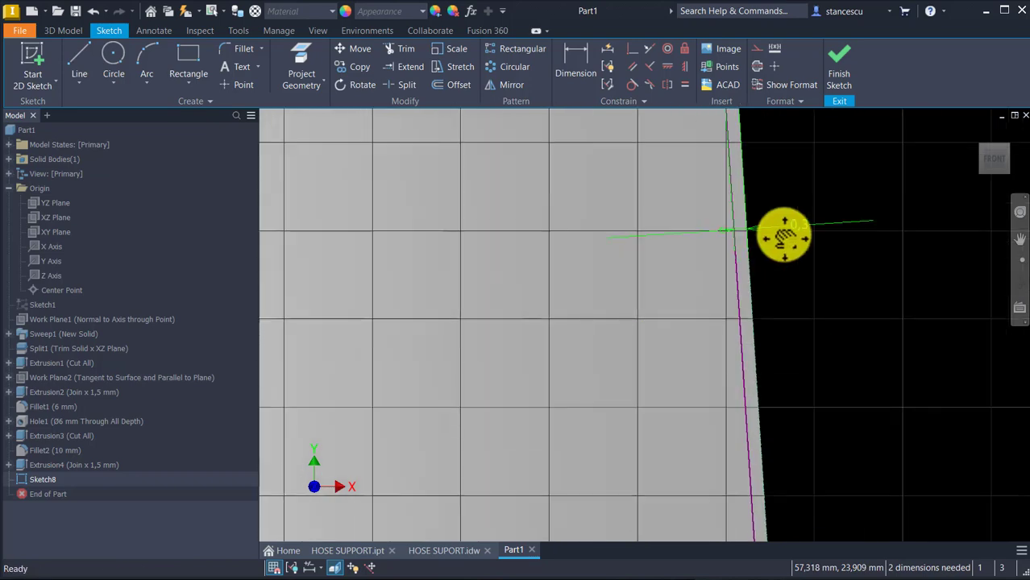
drag(800, 226, 793, 412)
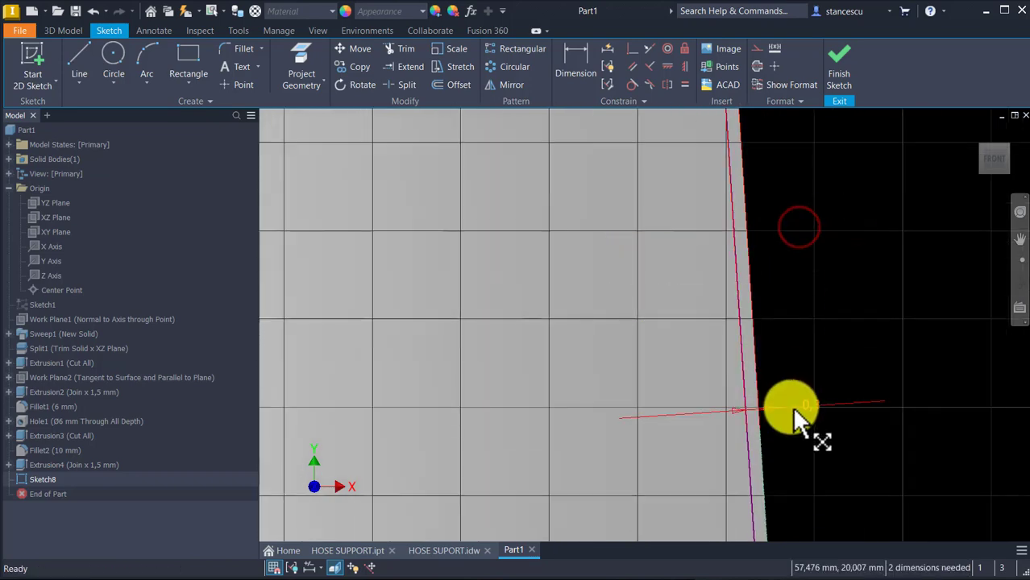
scroll(791, 408, down, 3)
middle_drag(803, 436, 816, 173)
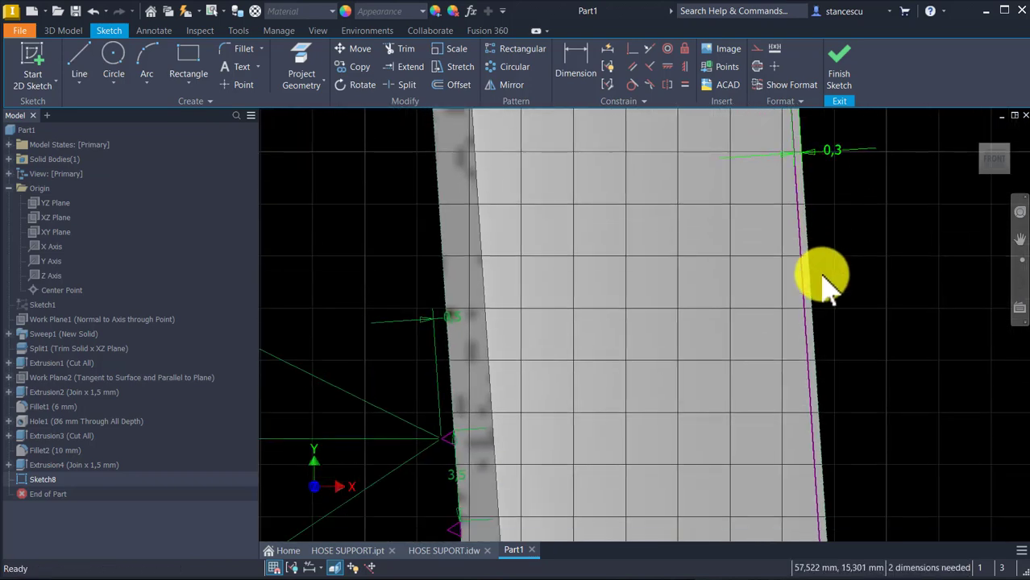
mouse_move(832, 253)
middle_down()
mouse_move(789, 219)
mouse_move(700, 296)
middle_up()
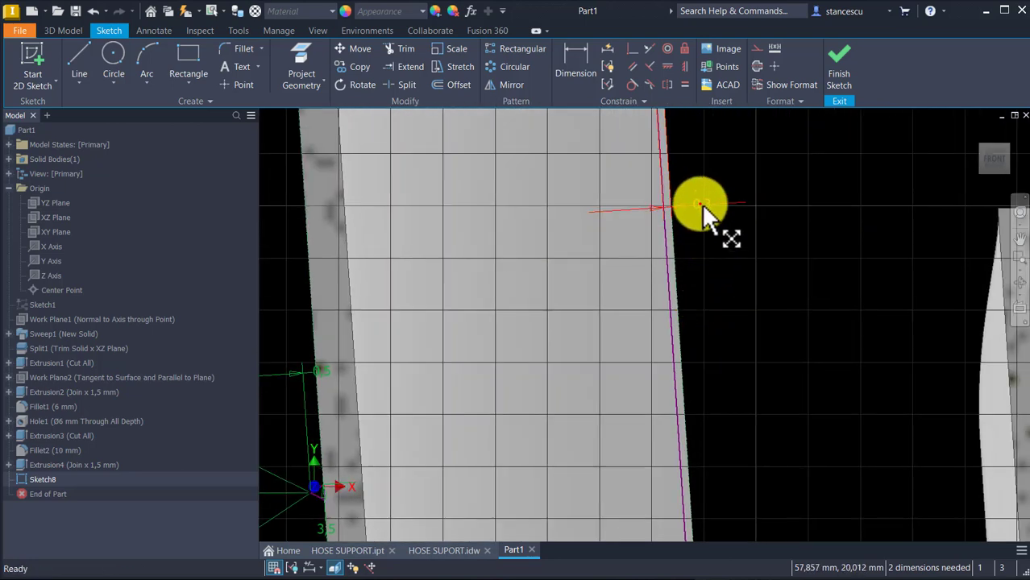
drag(701, 206, 725, 403)
mouse_move(817, 355)
middle_down()
mouse_move(816, 294)
mouse_move(889, 291)
middle_up()
mouse_move(561, 456)
middle_down()
mouse_move(666, 395)
mouse_move(671, 361)
middle_up()
scroll(666, 394, down, 3)
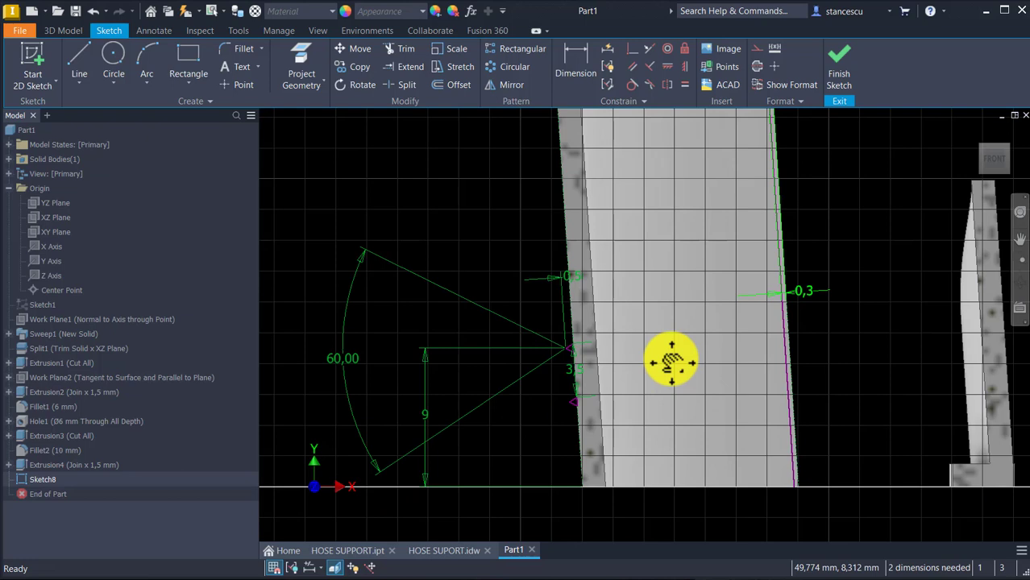
click(839, 76)
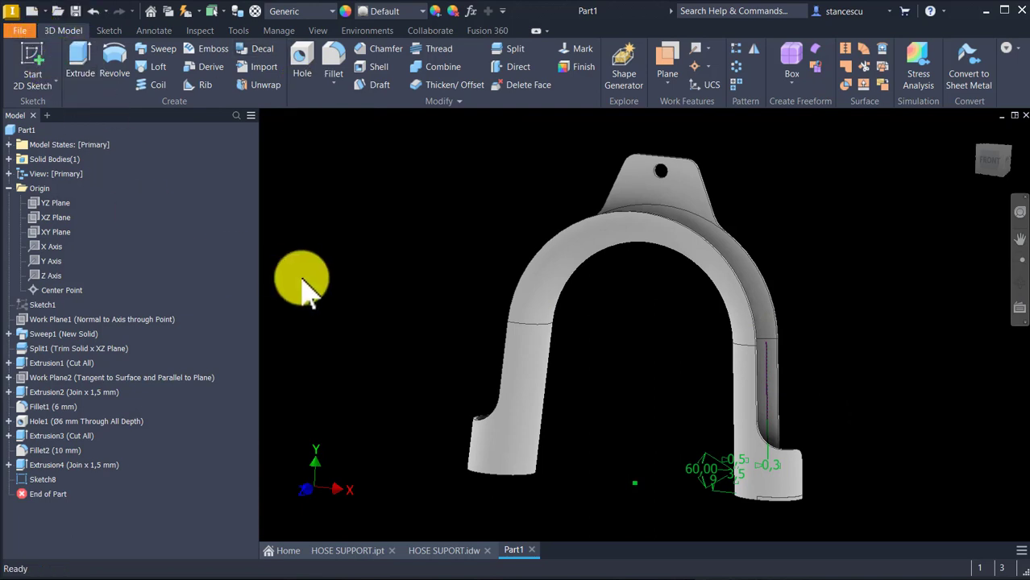
Check the rib dimensions on the drawing and start a Revolve using the two small triangular profiles near the tube's lower end.
click(422, 553)
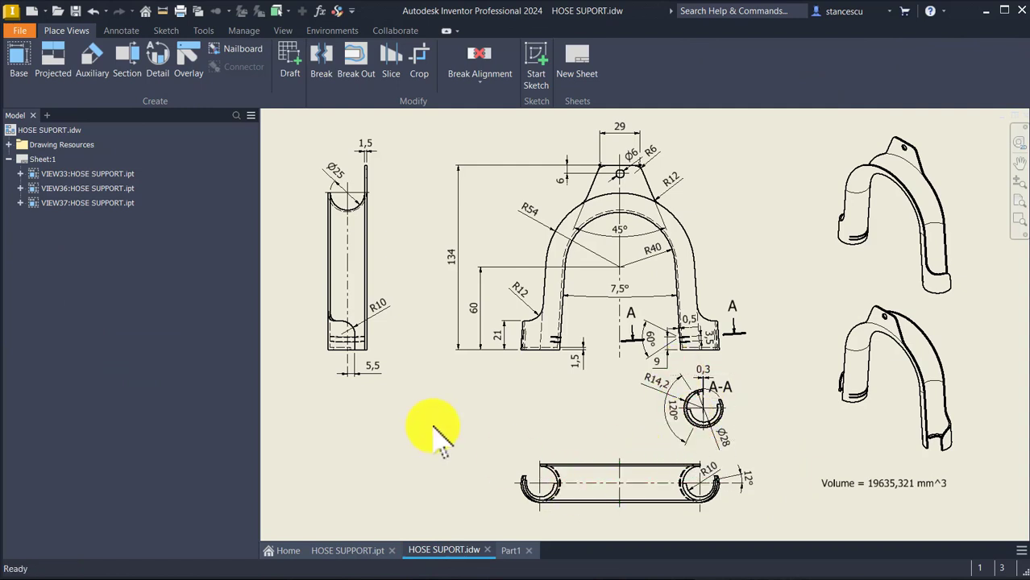
click(514, 551)
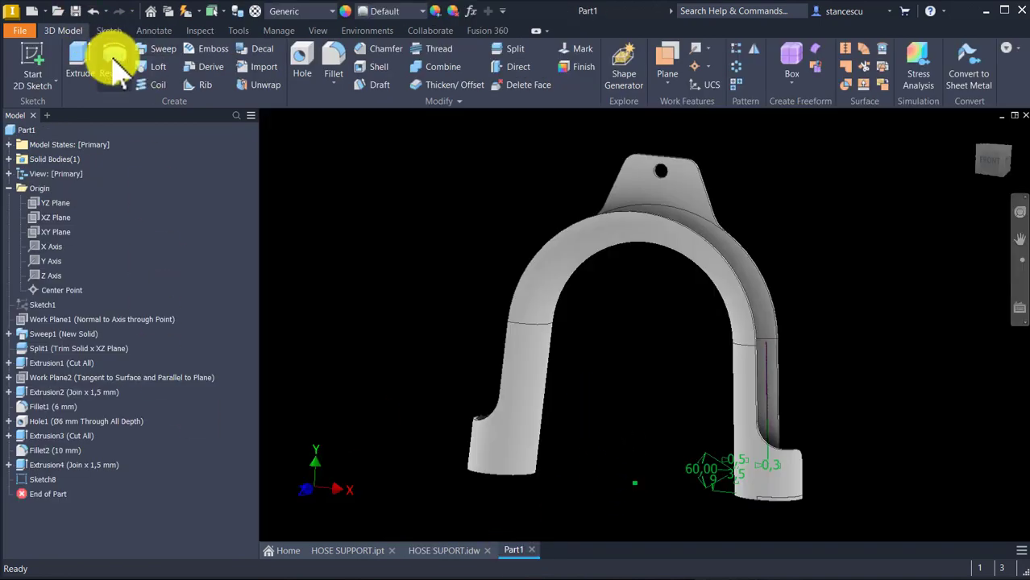
click(115, 61)
scroll(719, 477, up, 8)
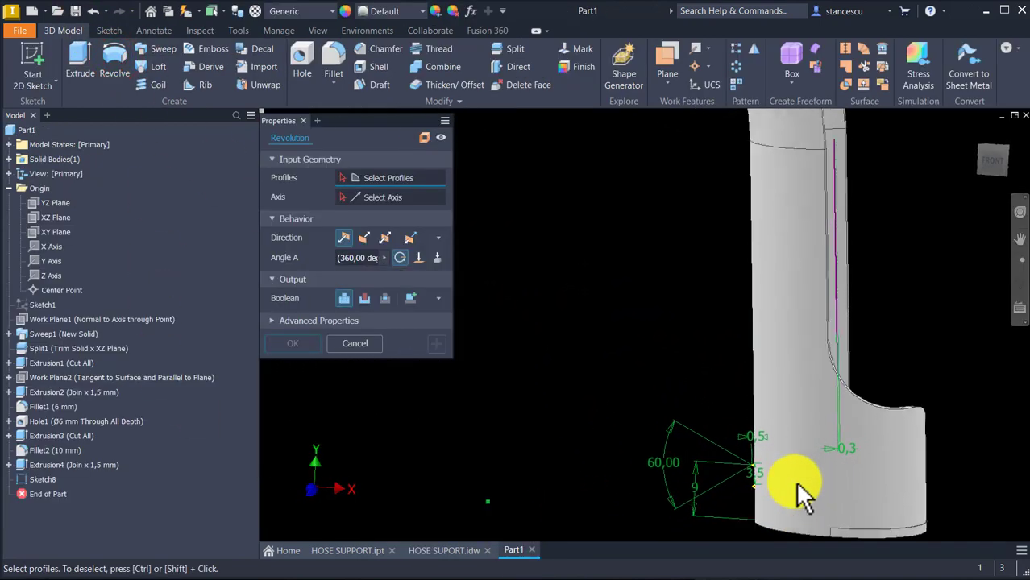
scroll(800, 495, up, 8)
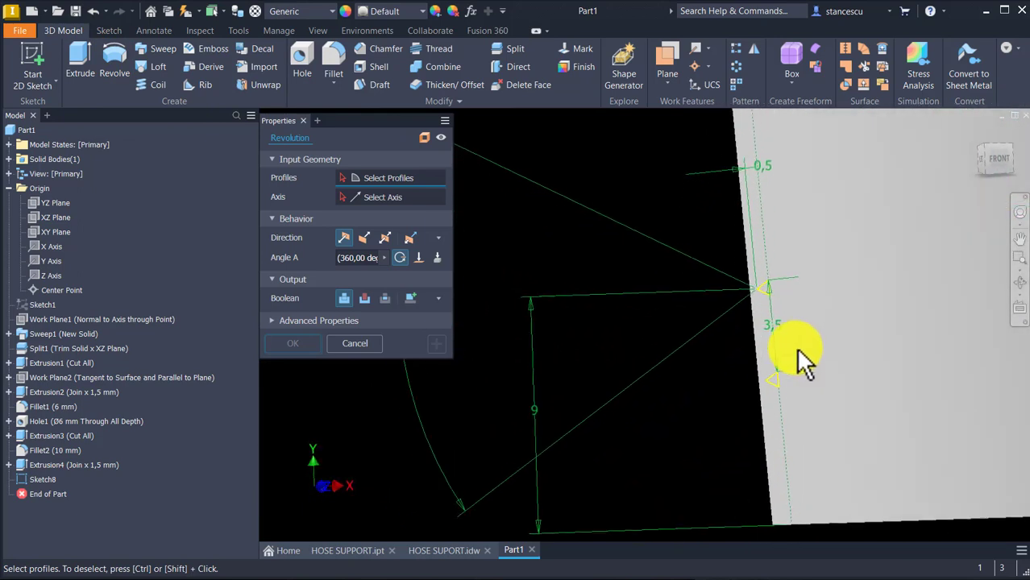
scroll(789, 337, up, 2)
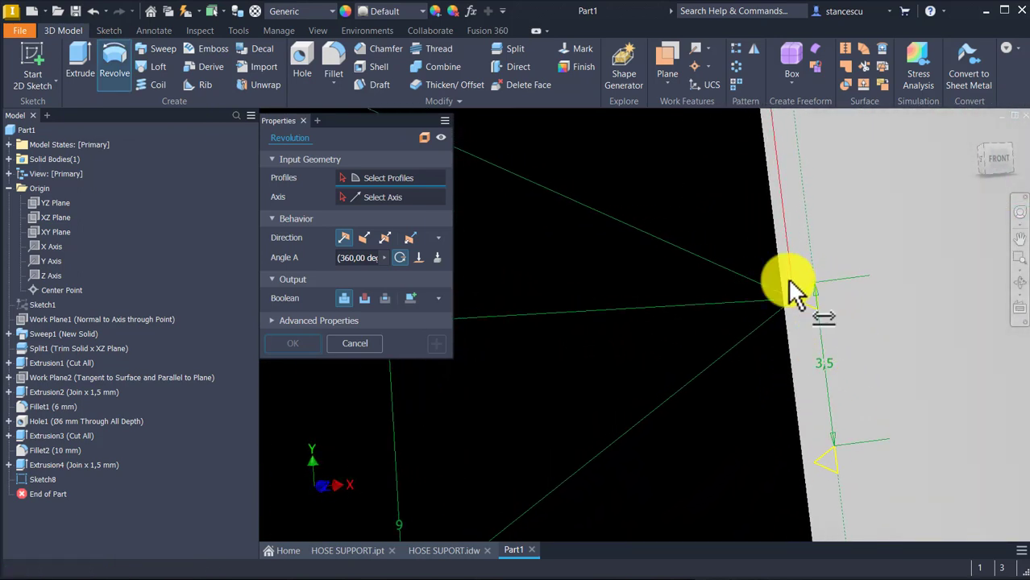
click(810, 303)
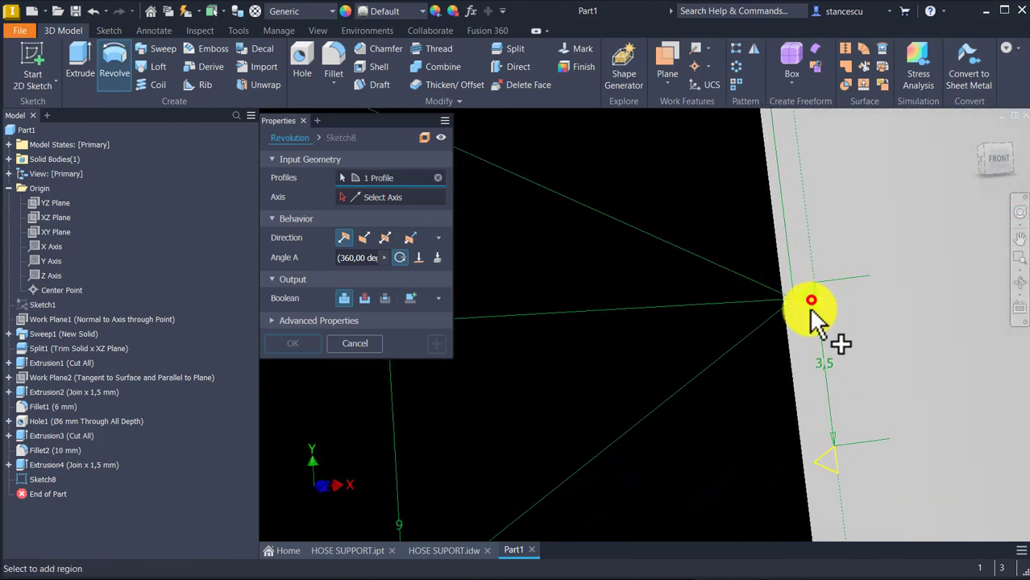
click(829, 455)
scroll(669, 459, down, 3)
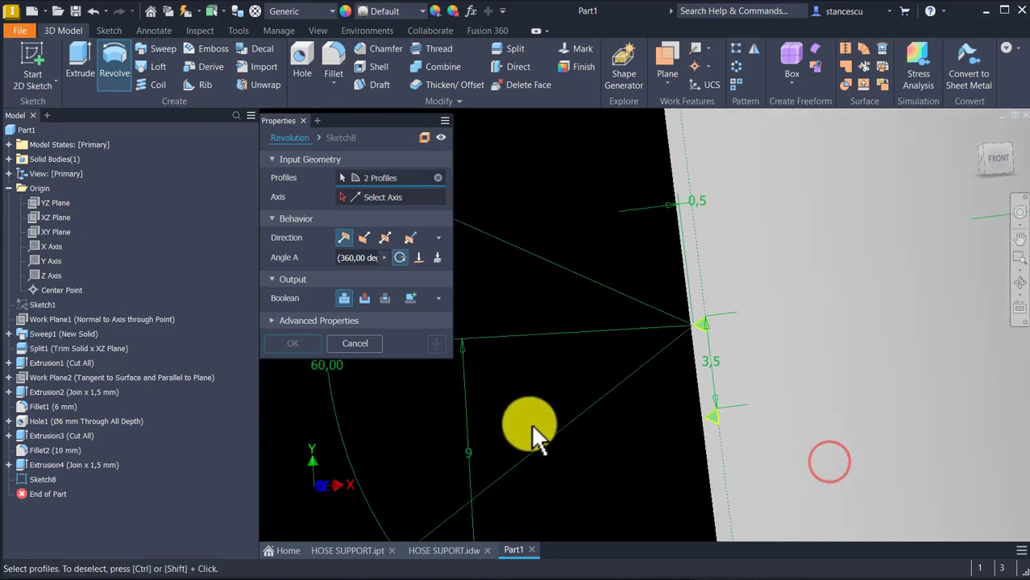
Use the sketch line offset 0.3 mm from the tube's inner edge as the axis of the revolution.
click(395, 195)
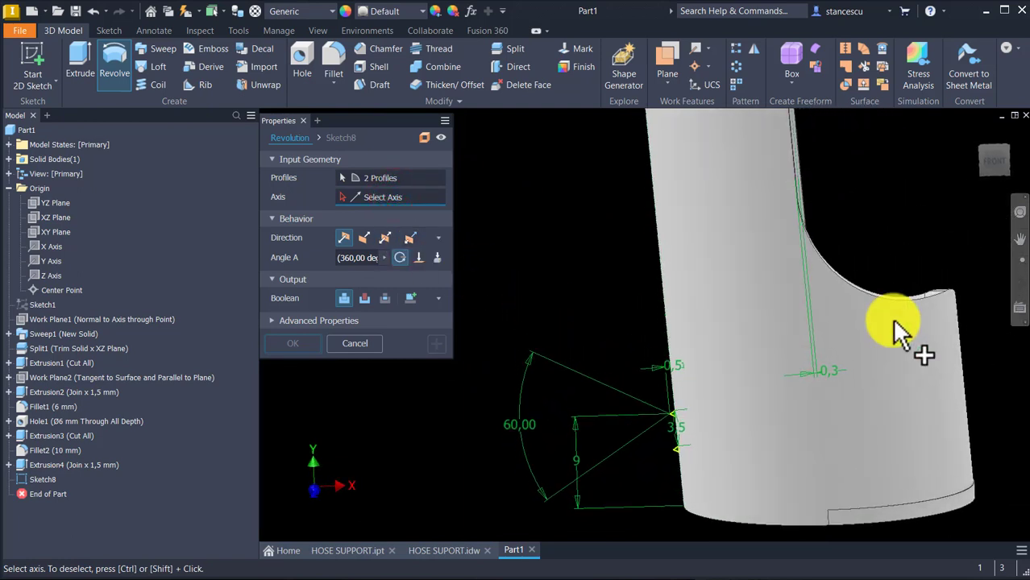
scroll(912, 294, up, 4)
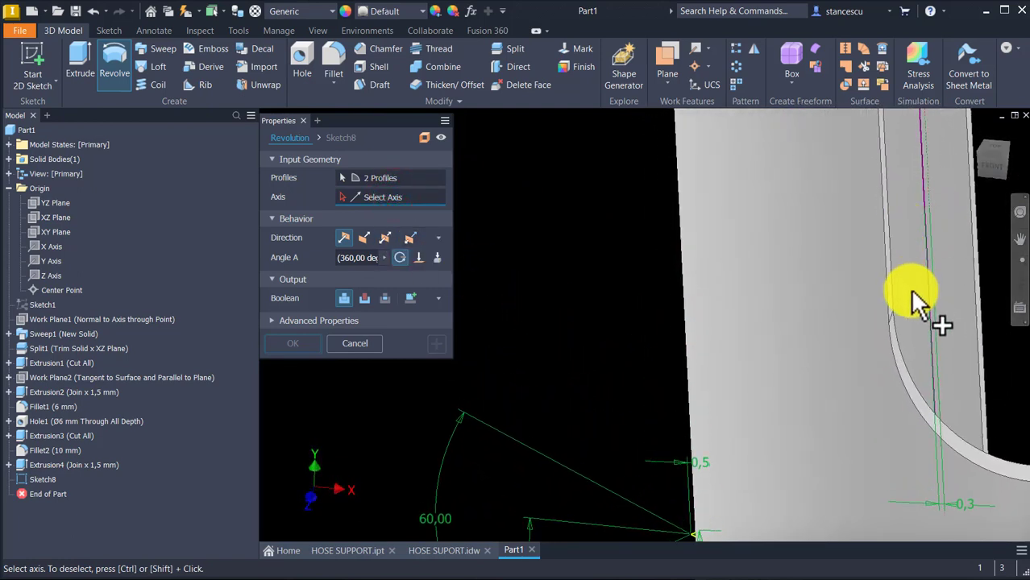
click(928, 316)
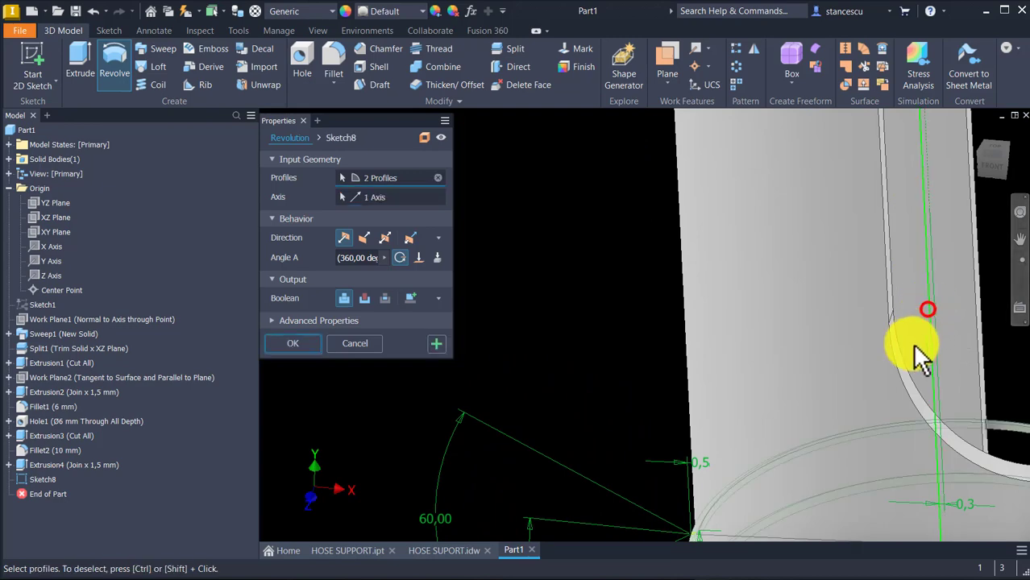
scroll(758, 354, down, 3)
scroll(749, 355, down, 3)
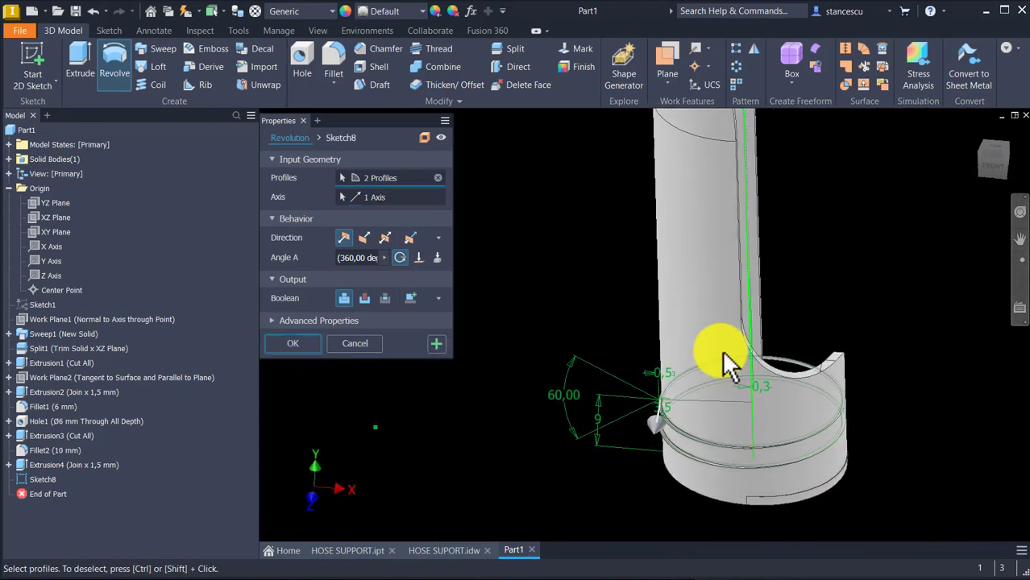
Revolve the two triangles symmetrically by 120 degrees, joined to the body, and return to the full isometric view.
click(385, 238)
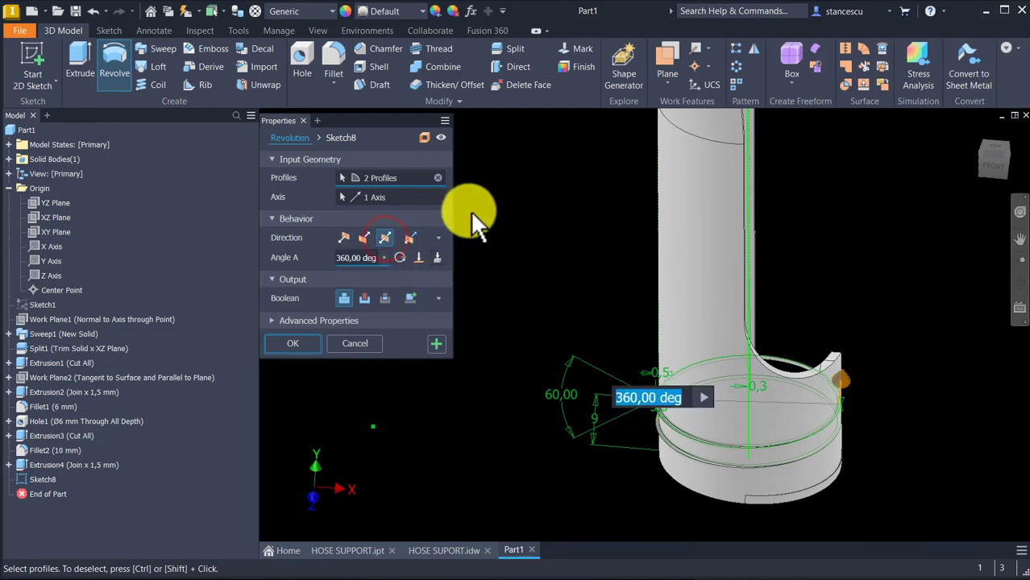
text(120)
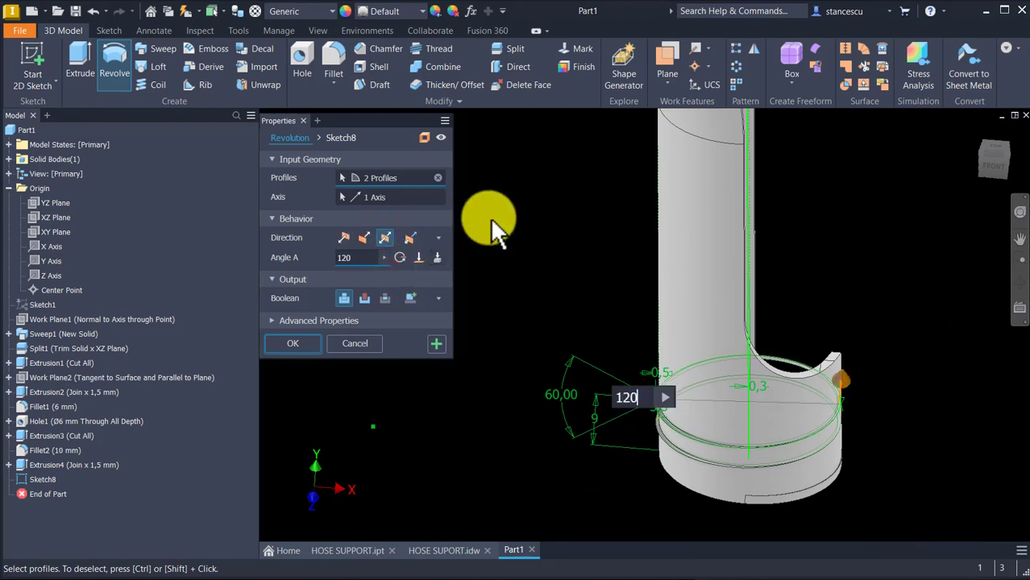
key(Return)
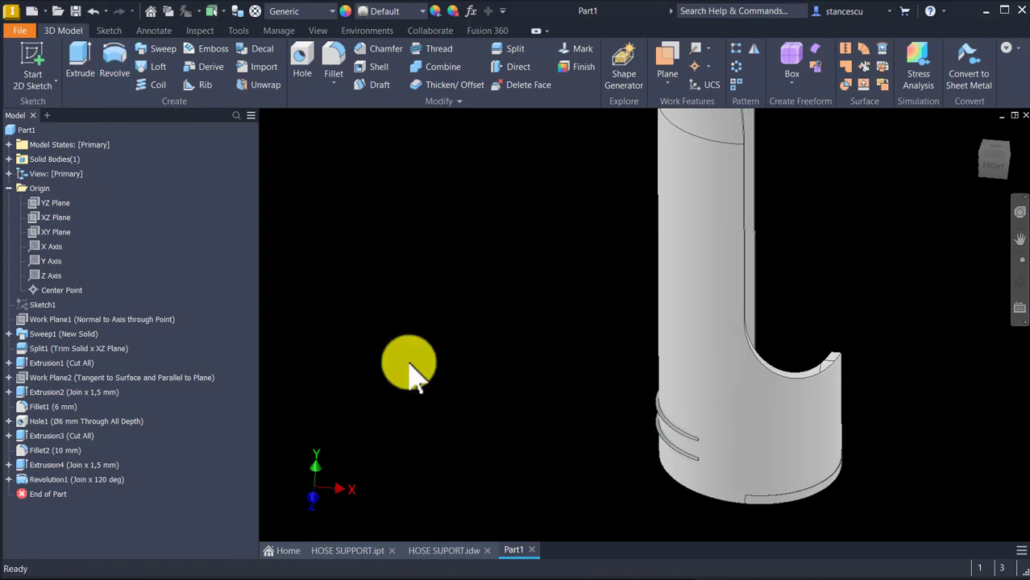
key(F6)
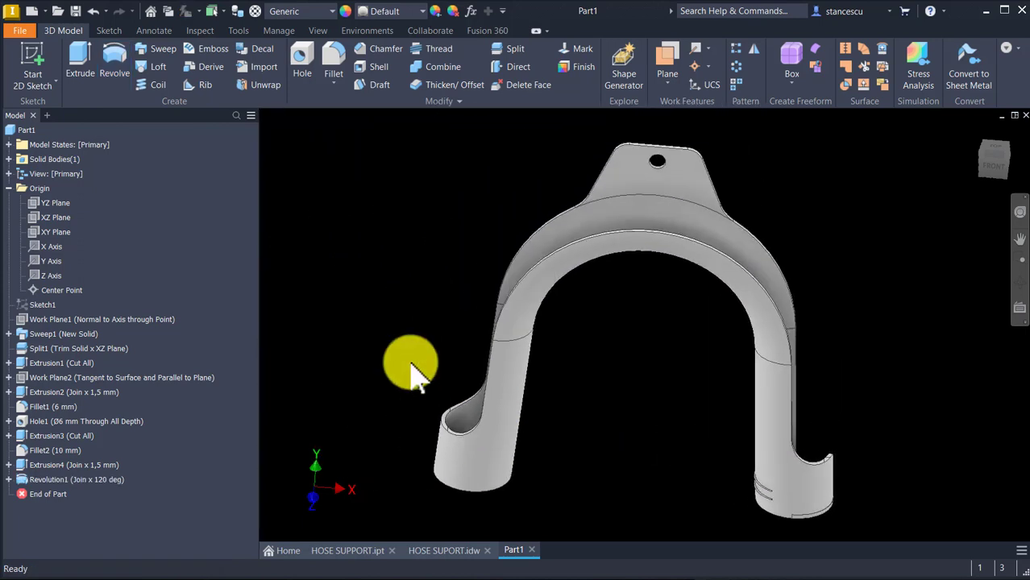
key(F6)
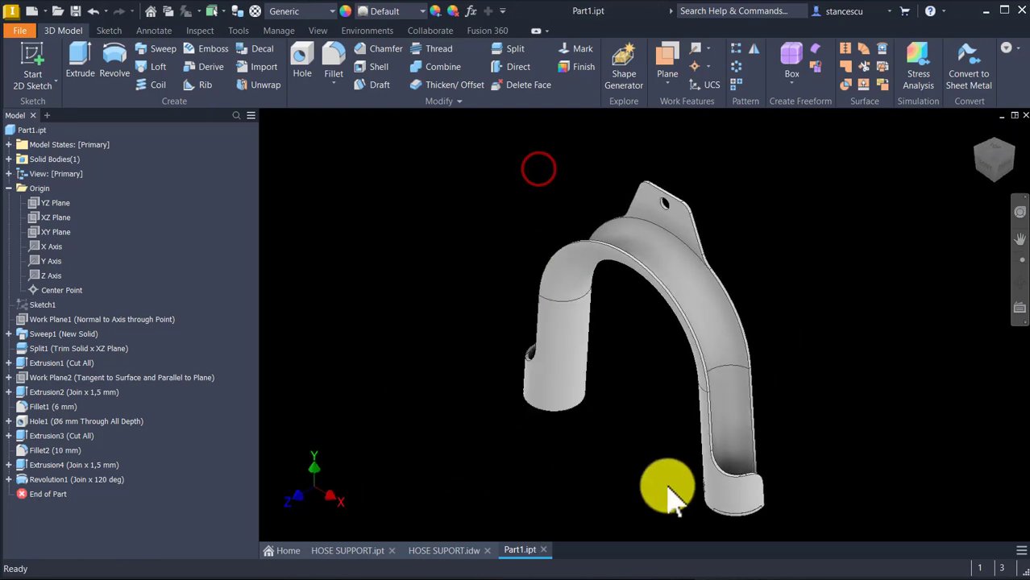
Examine the tube's lower end from below, where the 1.5 mm extrusion's curved outer edge meets the tube's outer surface.
scroll(769, 552, down, 8)
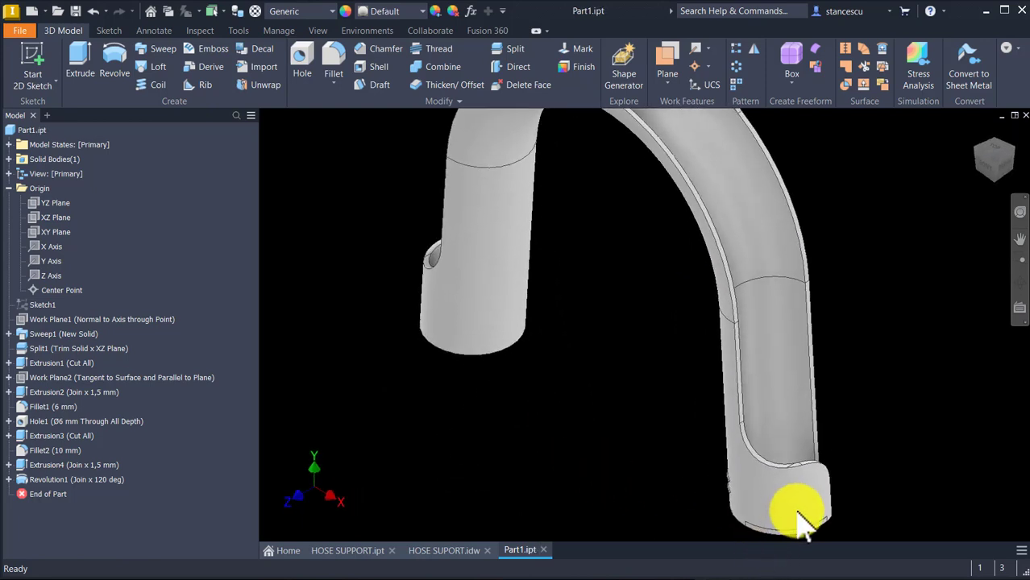
scroll(846, 491, down, 3)
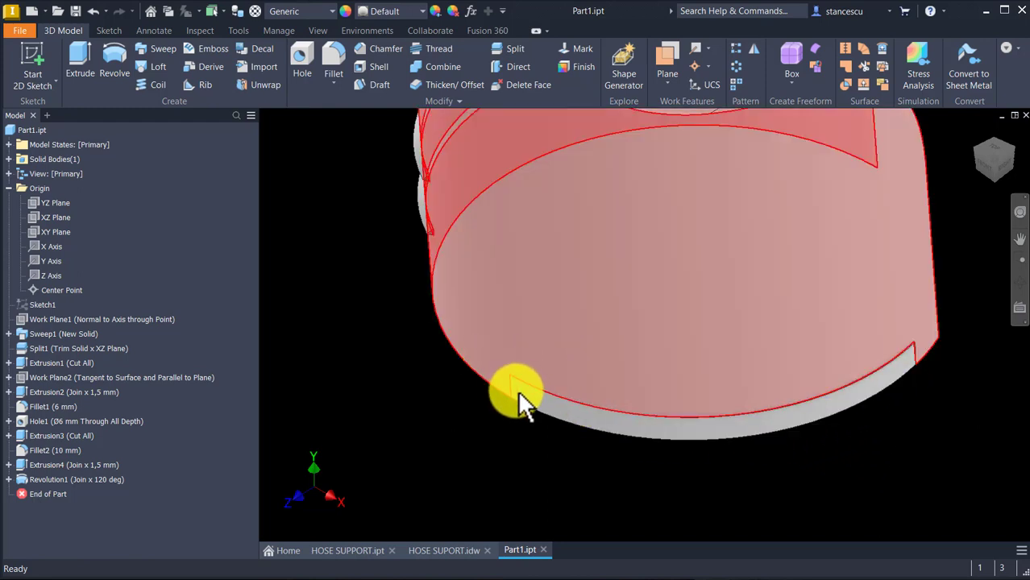
scroll(907, 363, down, 2)
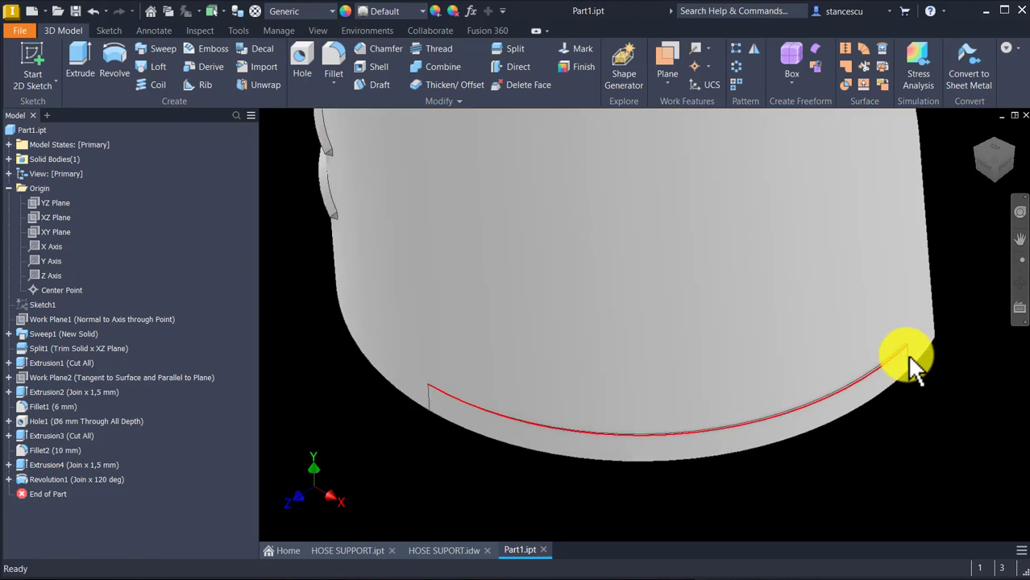
scroll(906, 355, up, 2)
mouse_move(878, 393)
shift+middle_down()
mouse_move(878, 415)
mouse_move(870, 374)
shift+middle_up()
shift+middle_drag(542, 387, 592, 276)
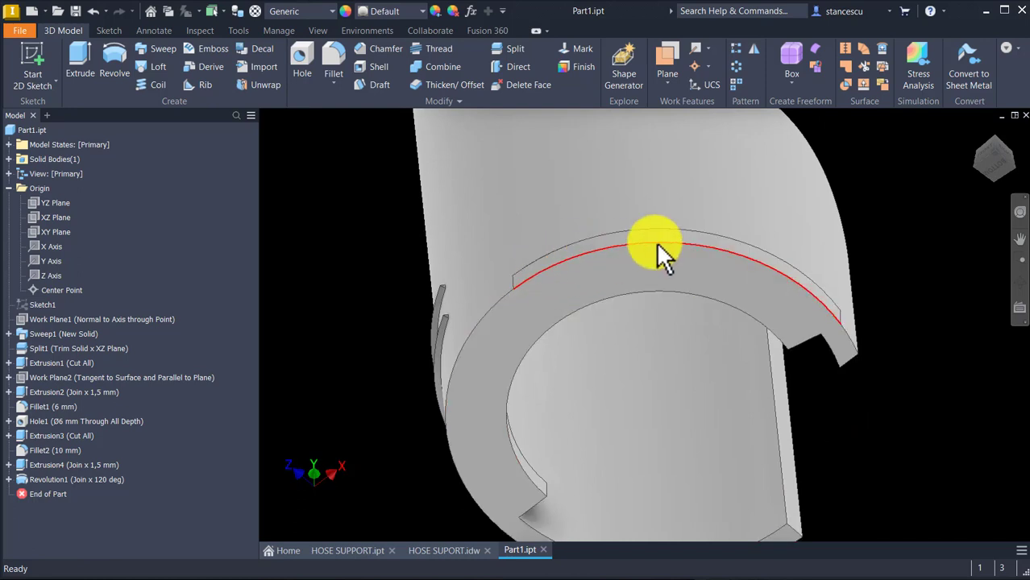
shift+middle_drag(692, 282, 650, 292)
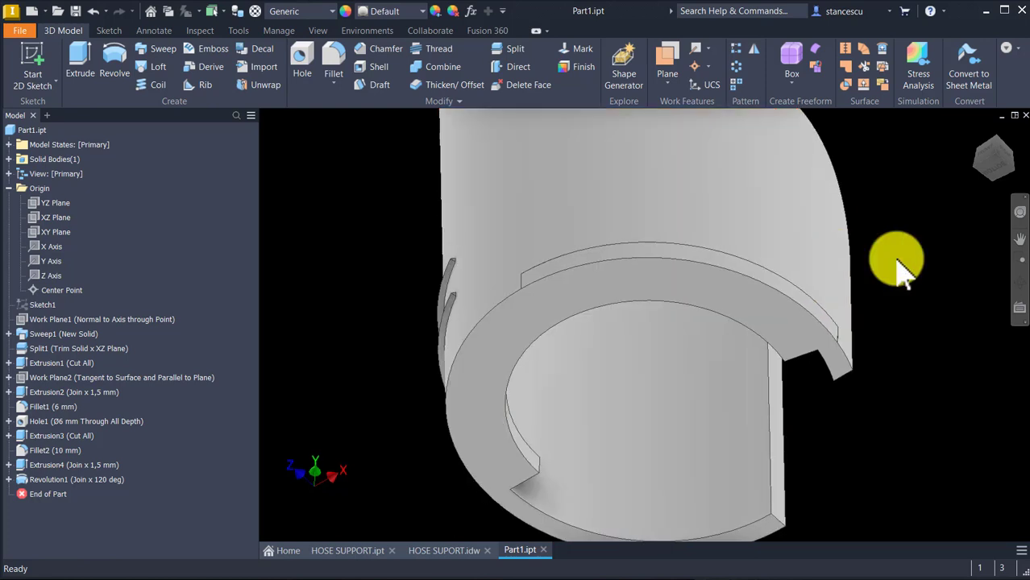
scroll(869, 246, down, 3)
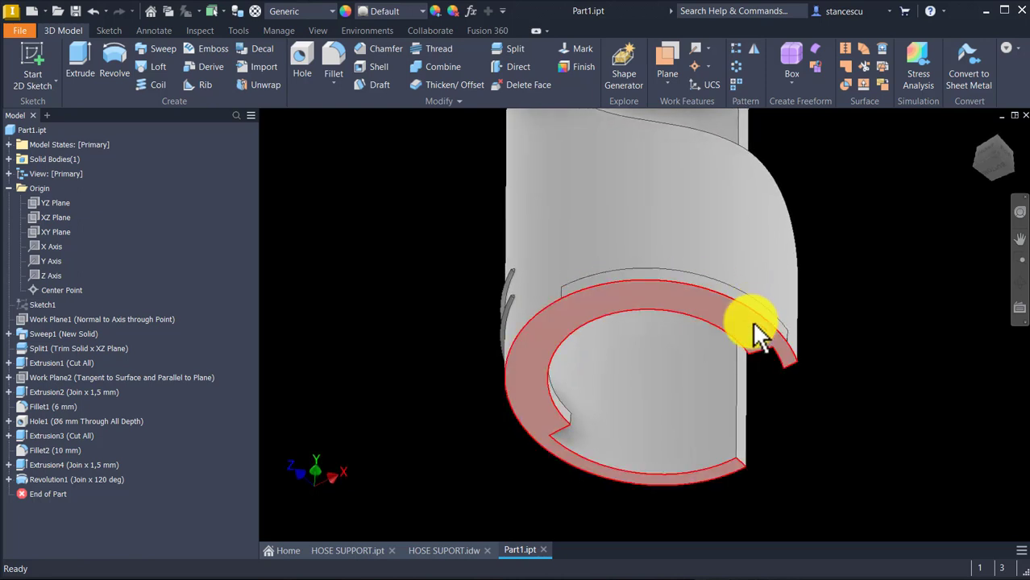
mouse_move(720, 338)
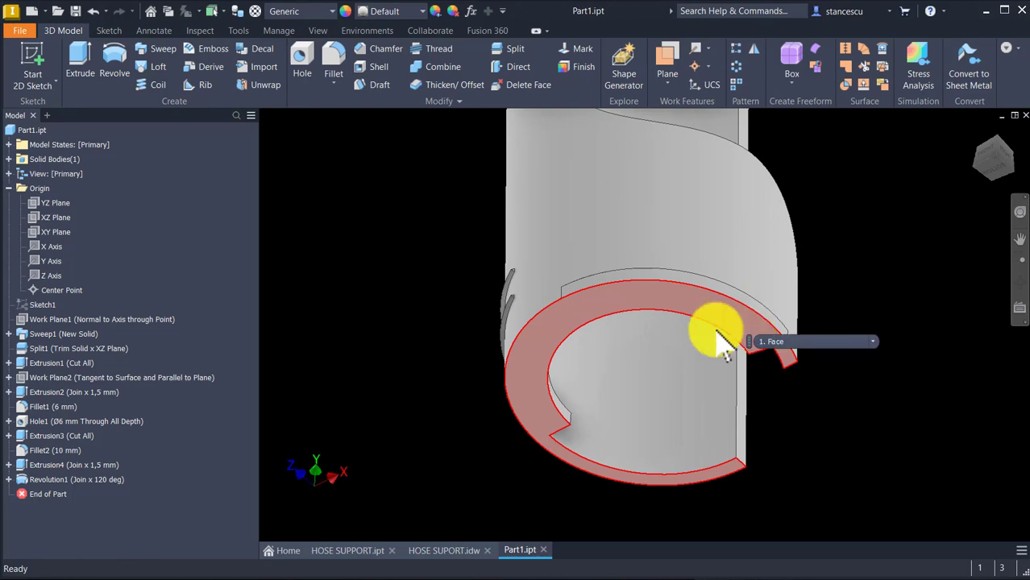
click(386, 221)
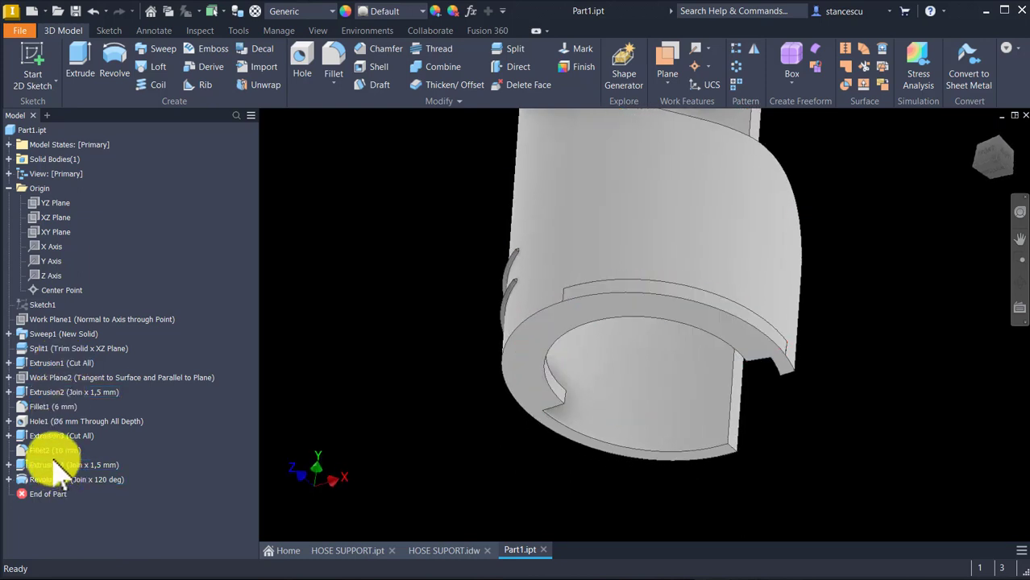
Reopen the sketch of the 1.5 mm extrusion at the tube's lower end for editing.
click(9, 466)
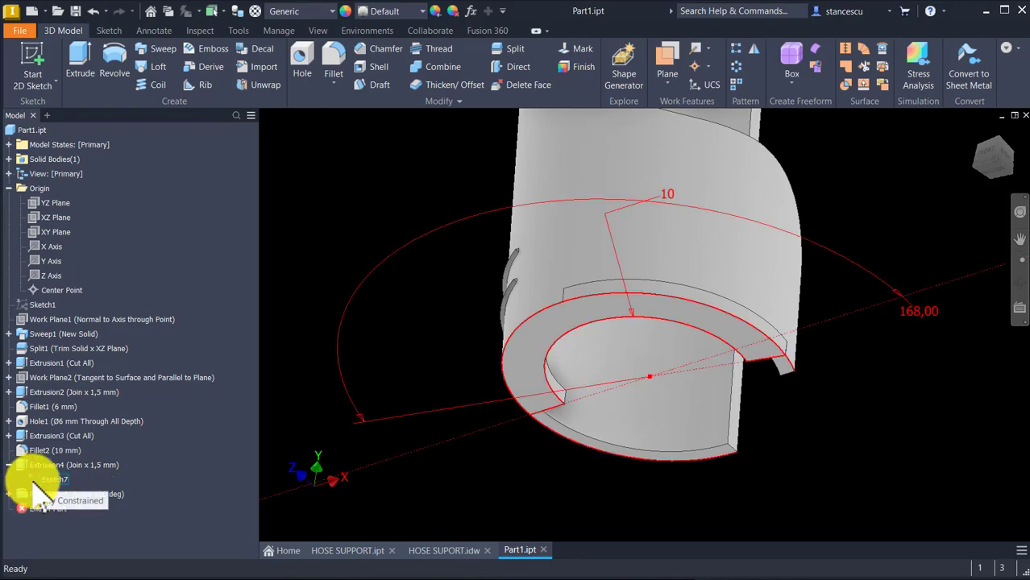
double_click(34, 481)
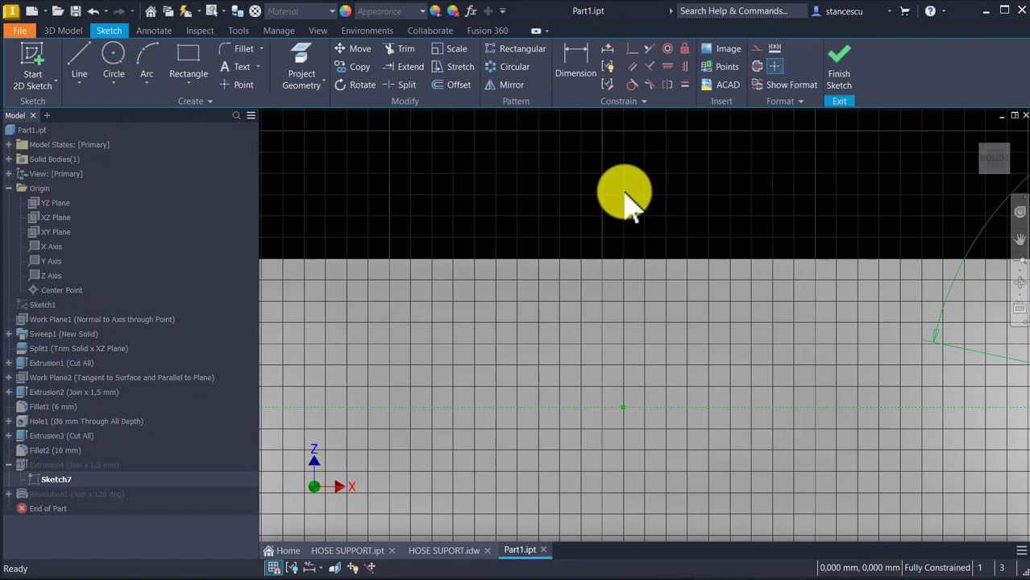
scroll(612, 173, down, 5)
key(Num_Lock)
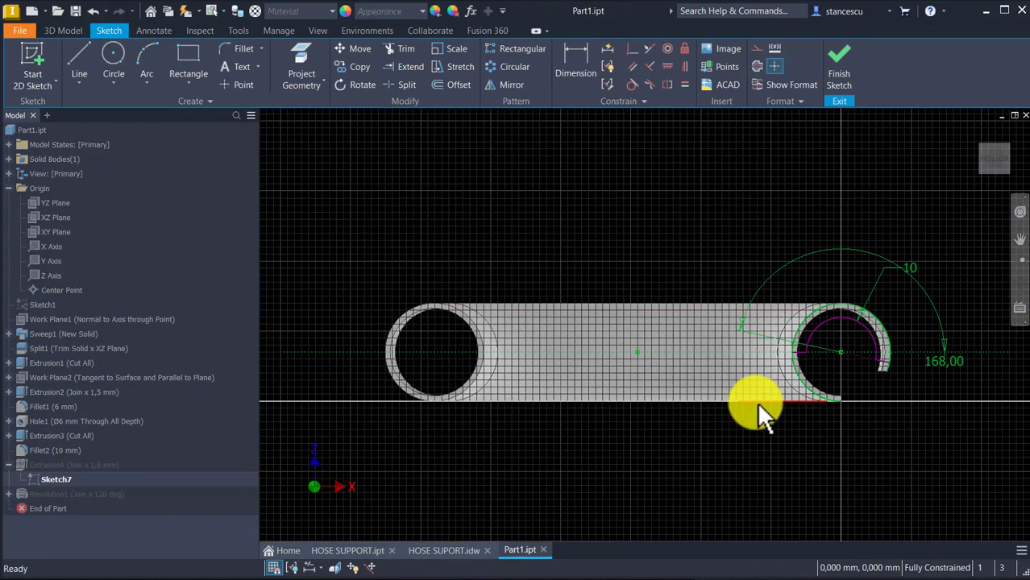
Draw a centre-point arc about the tube's centre, between its inner and outer surfaces, from the slanted end edge to the opposite horizontal edge.
scroll(823, 349, up, 3)
scroll(820, 350, up, 2)
middle_drag(809, 349, 683, 411)
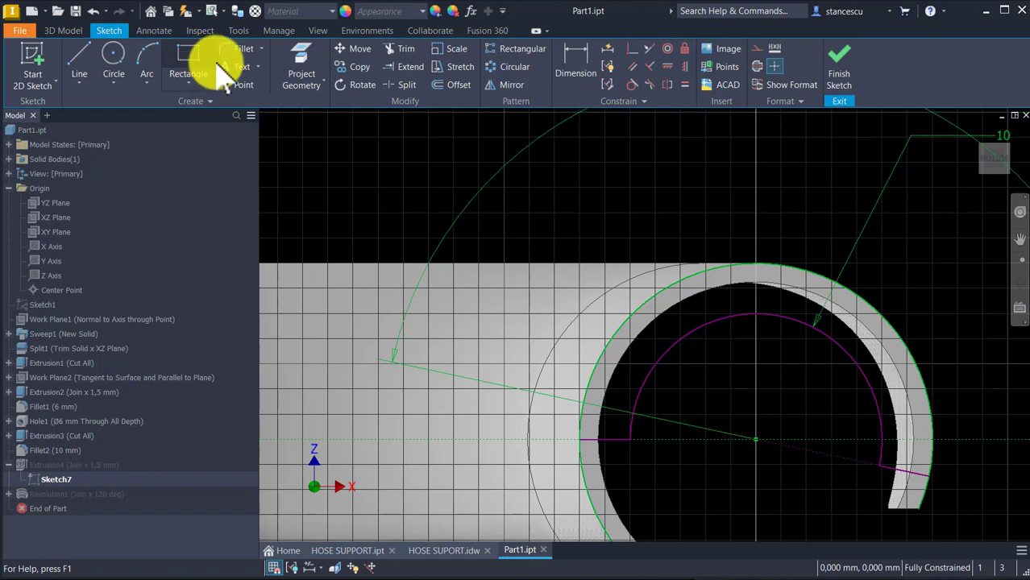
click(149, 83)
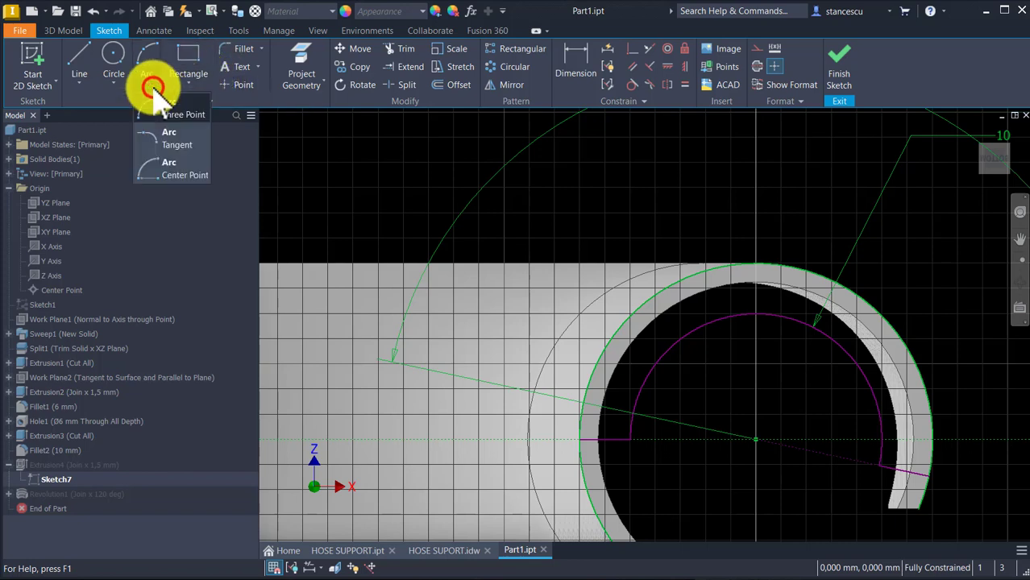
click(166, 168)
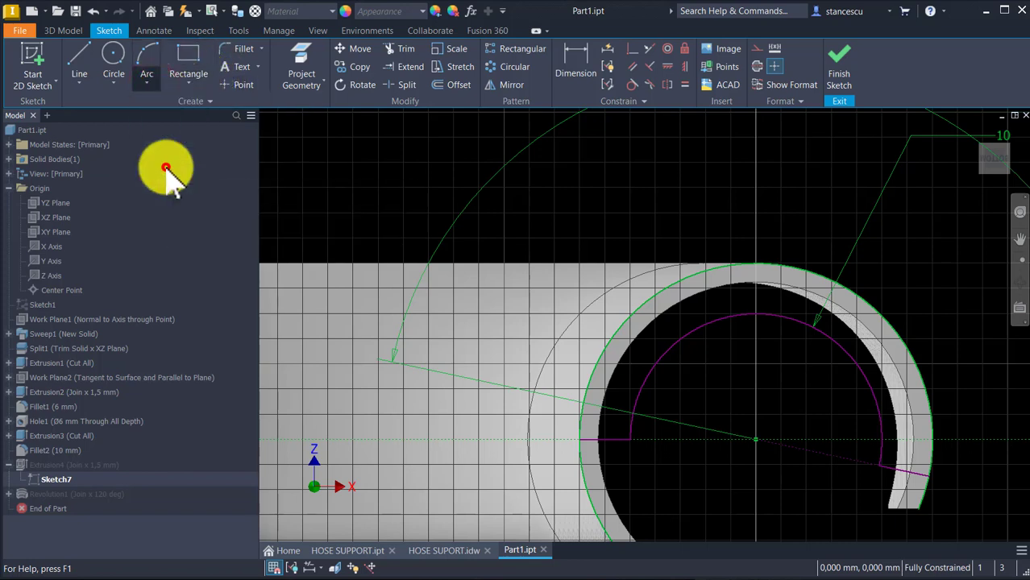
click(756, 438)
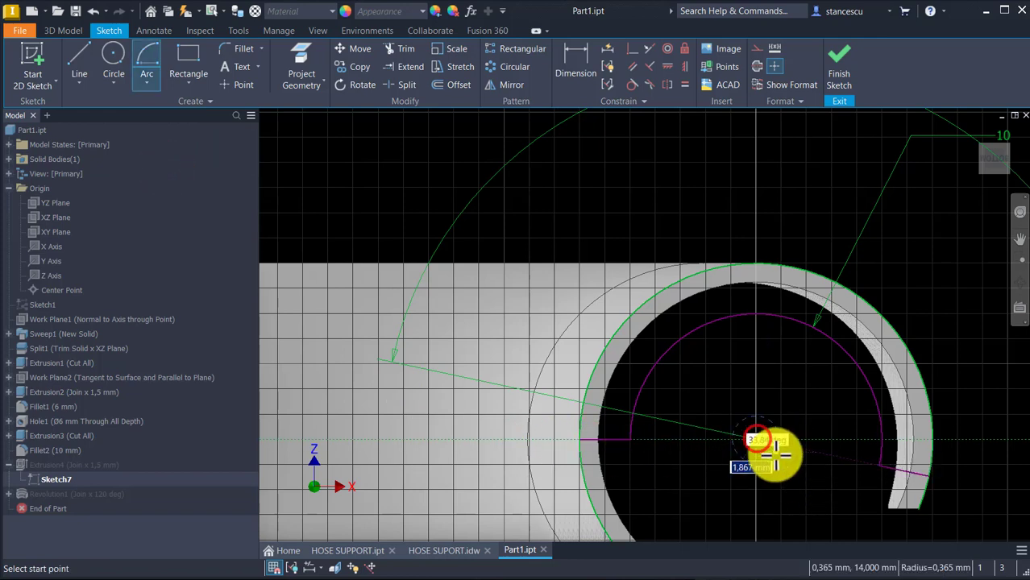
click(918, 475)
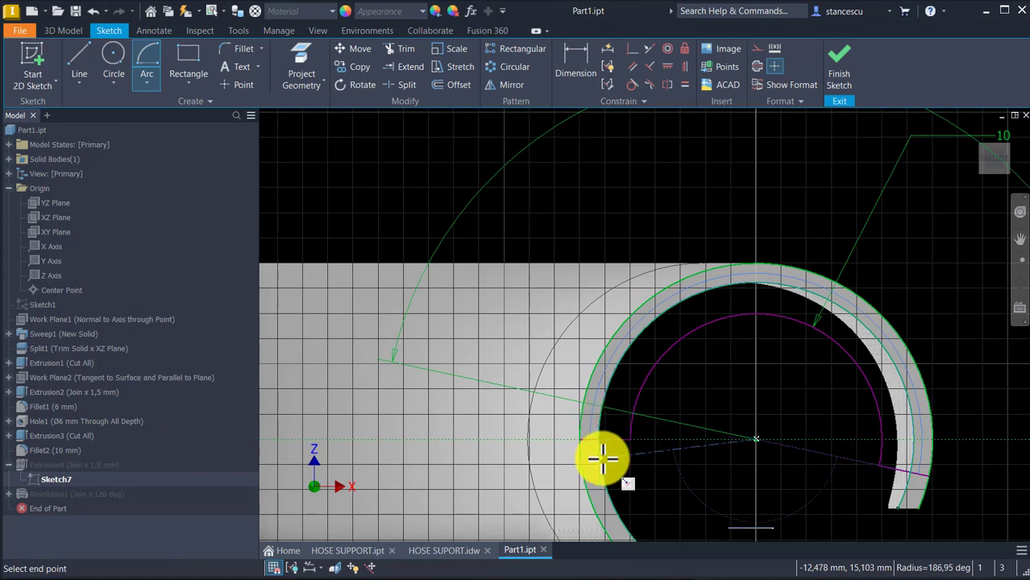
click(590, 435)
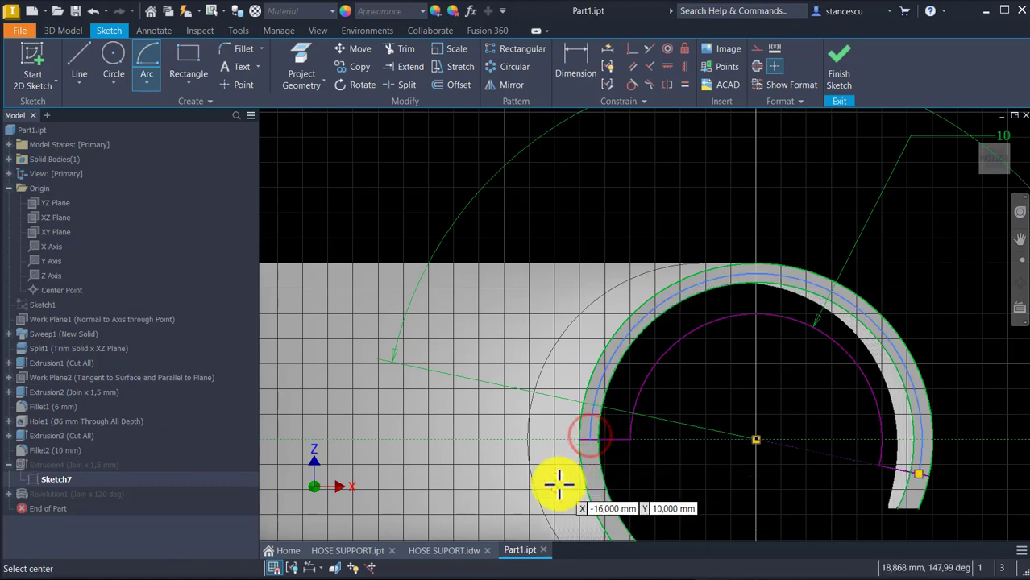
key(Escape)
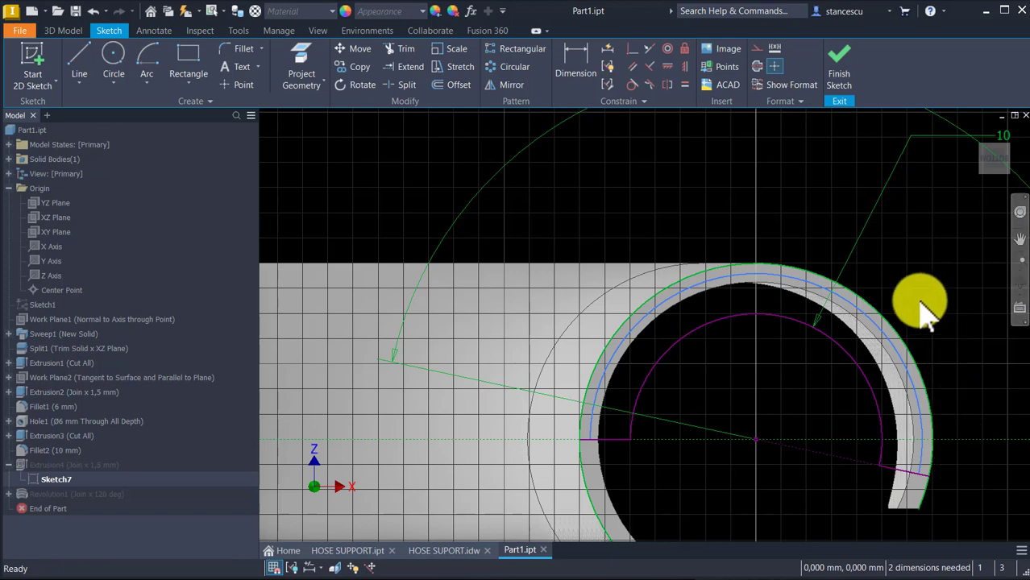
click(583, 66)
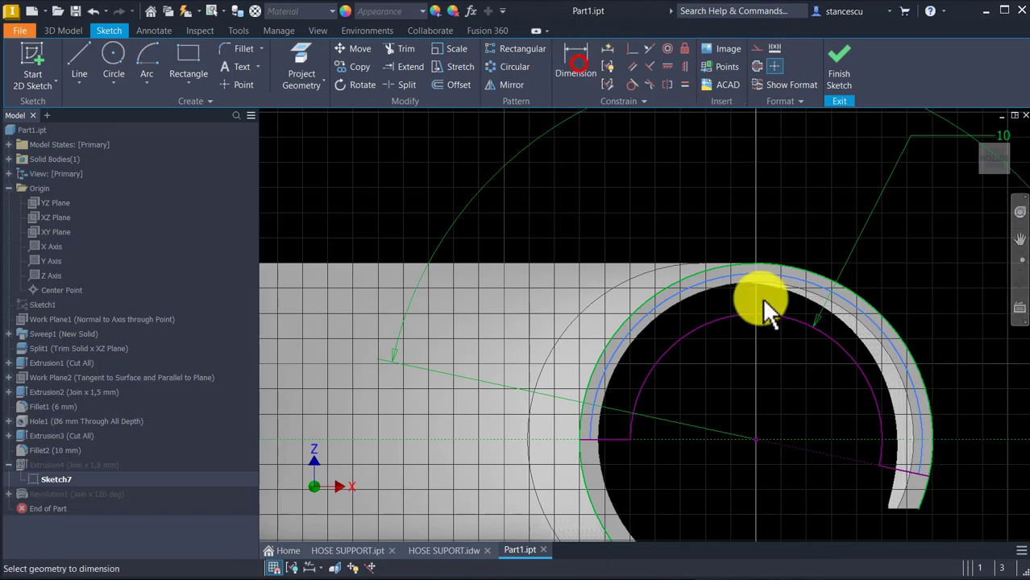
click(923, 394)
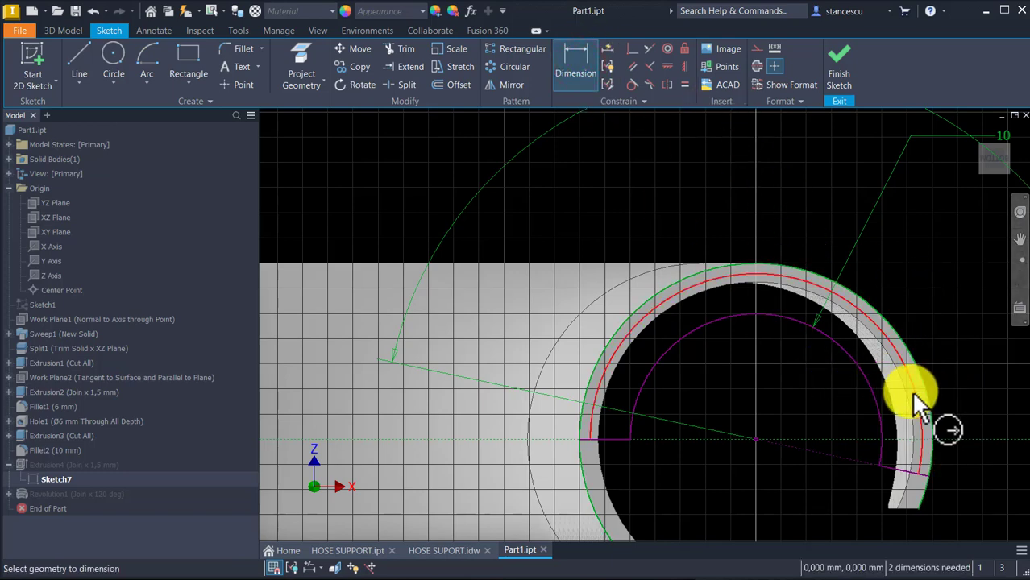
click(918, 400)
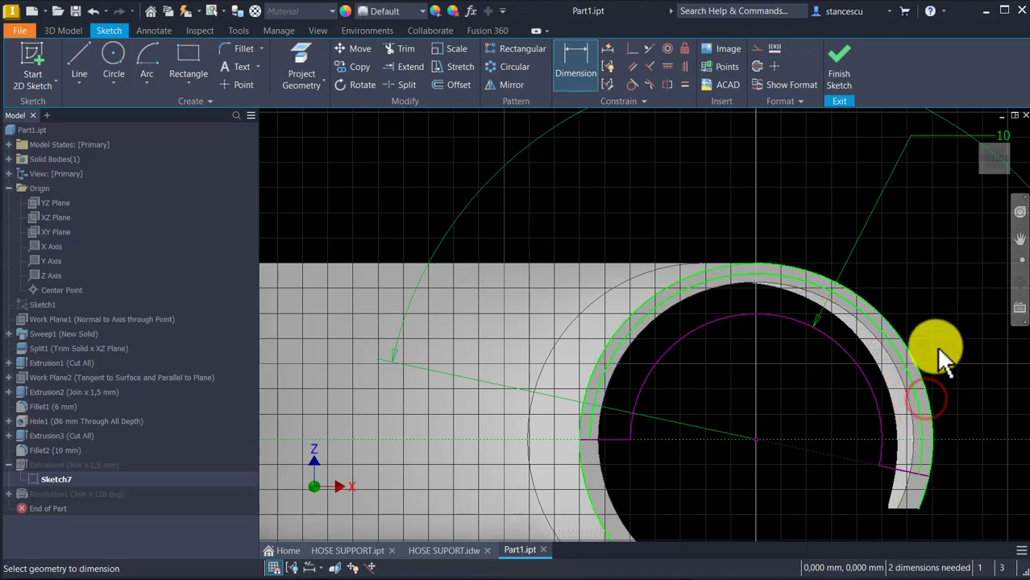
click(925, 406)
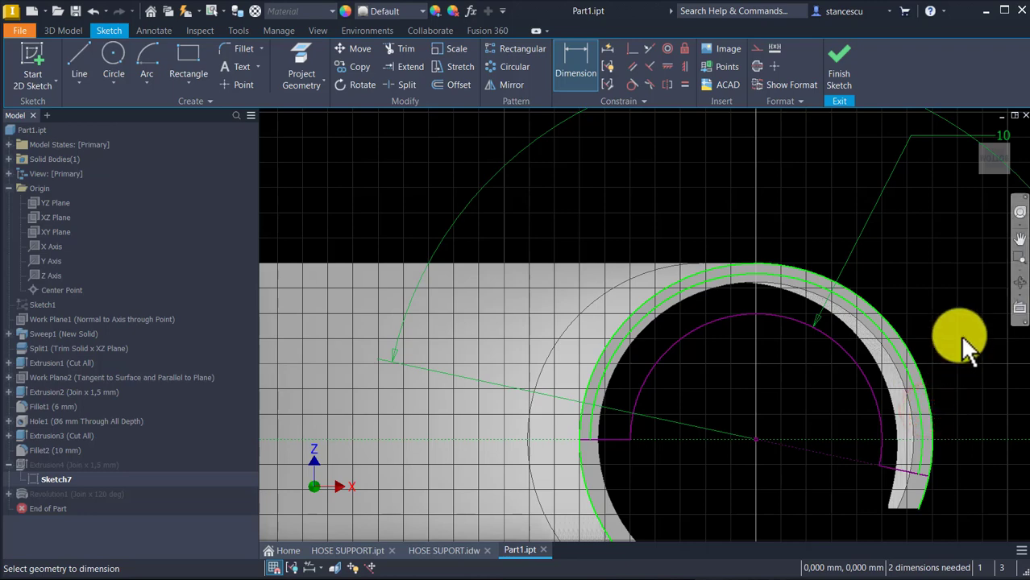
key(Escape)
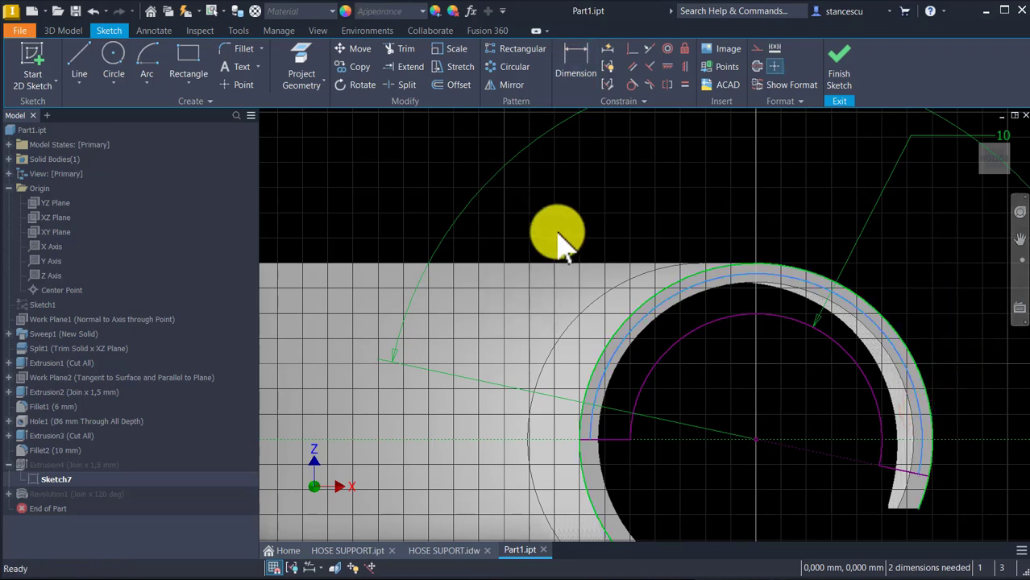
Dimension the new arc's radius as 28/2-1,5/2 mm.
click(578, 60)
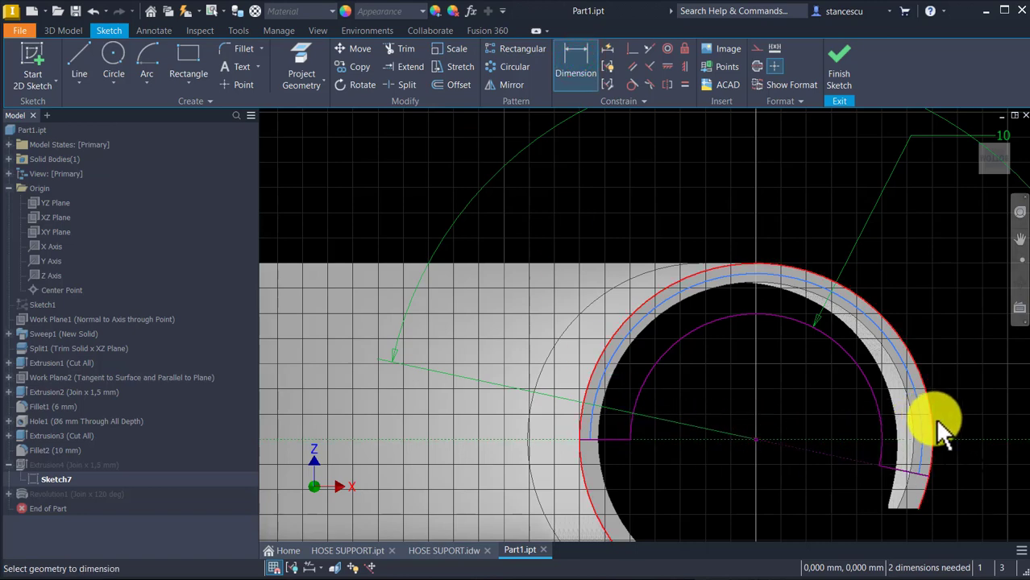
click(915, 420)
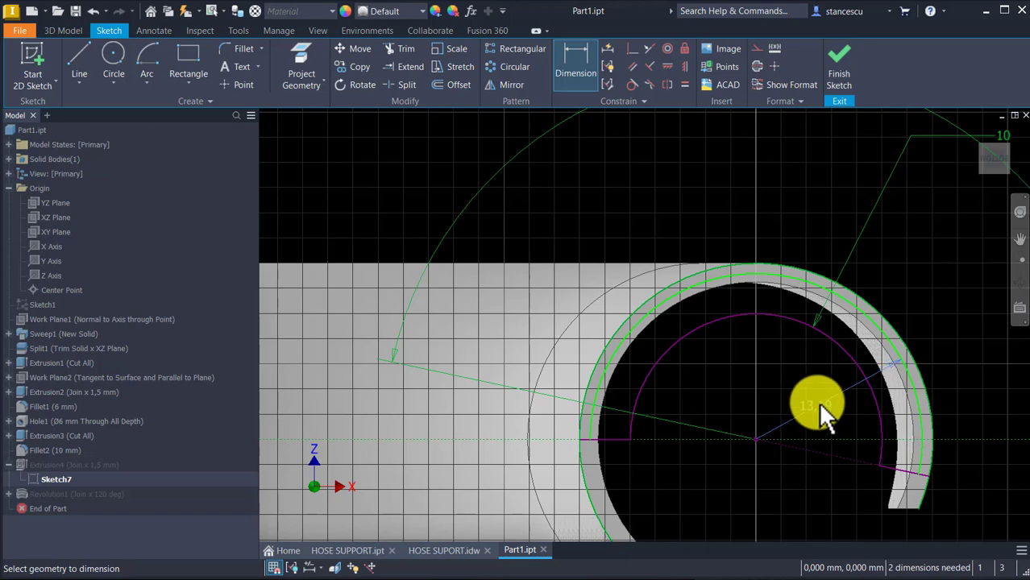
click(818, 401)
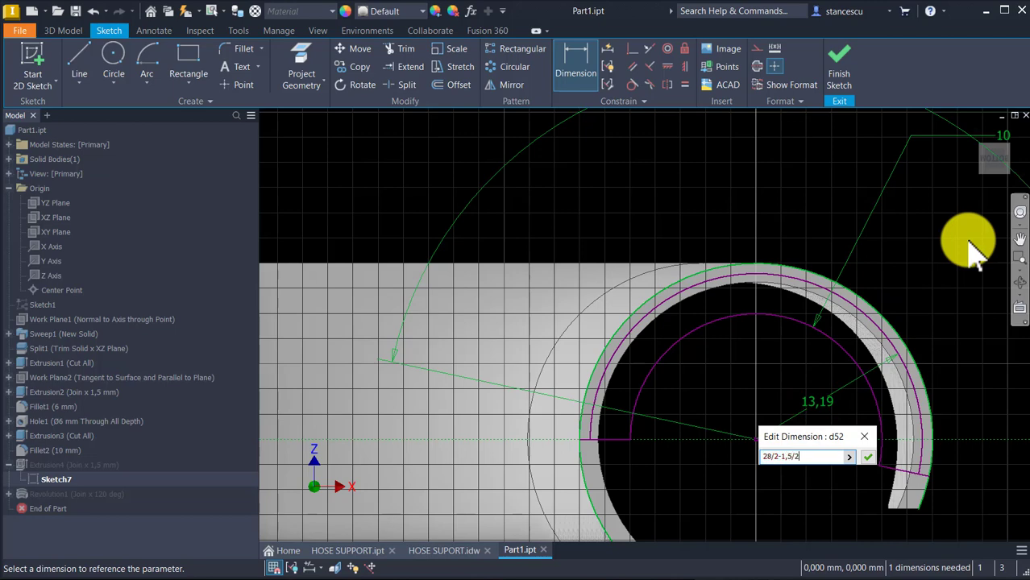
key(Return)
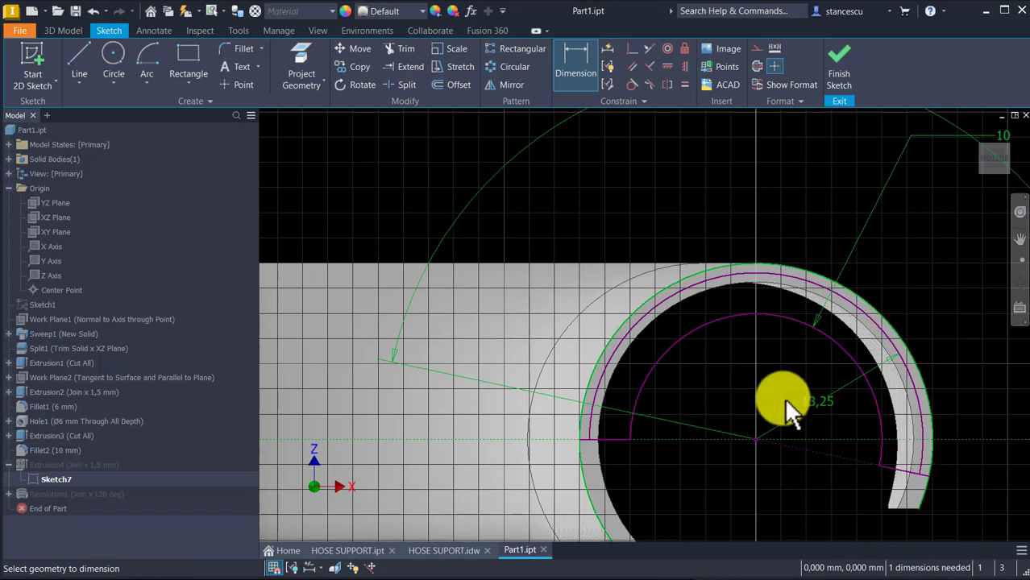
Trim the two end edges where they extend beyond the new arc, then finish the sketch and return to the isometric home view.
click(415, 50)
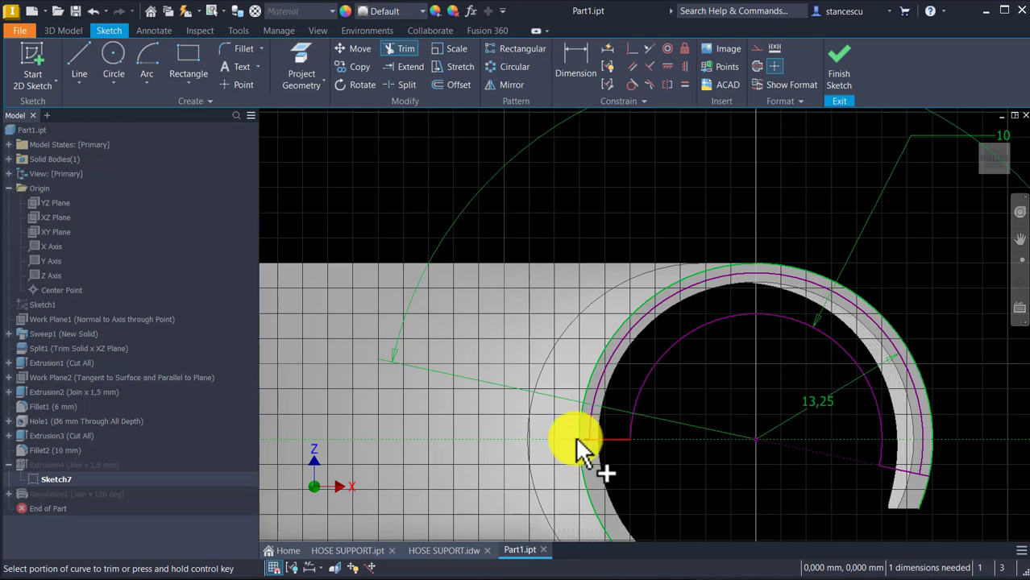
scroll(577, 440, up, 2)
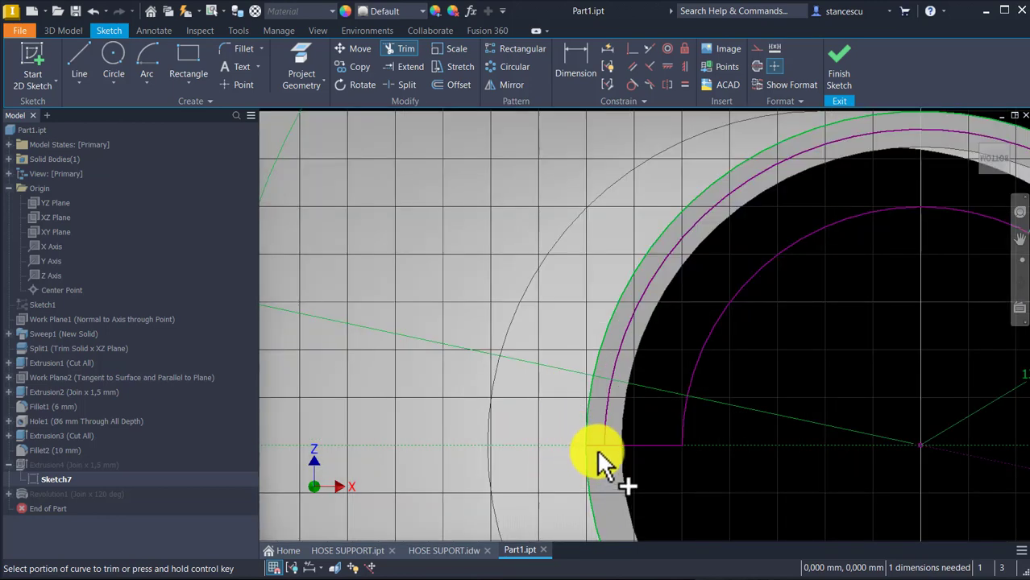
scroll(690, 488, down, 2)
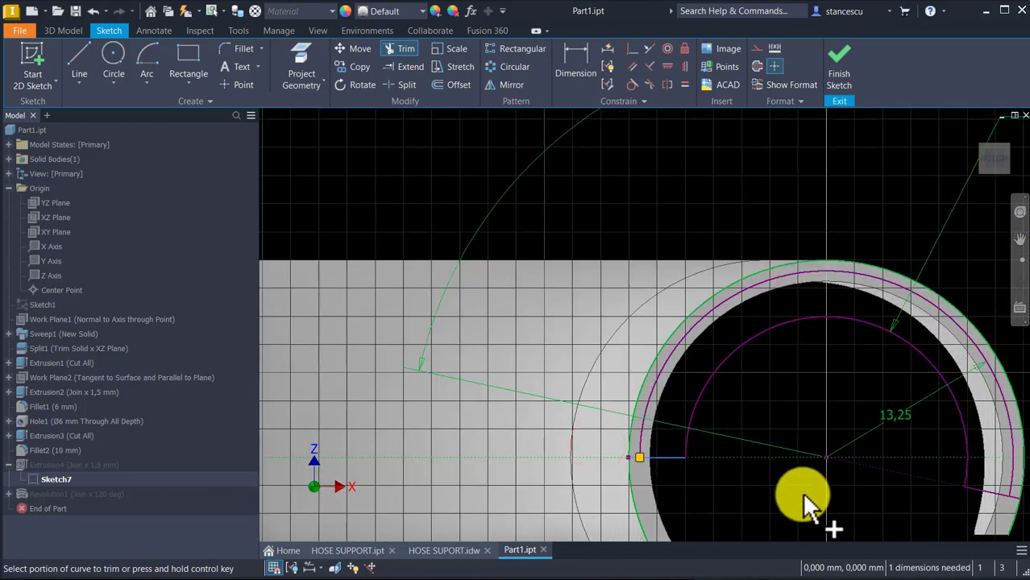
middle_drag(800, 494, 536, 460)
scroll(717, 471, up, 2)
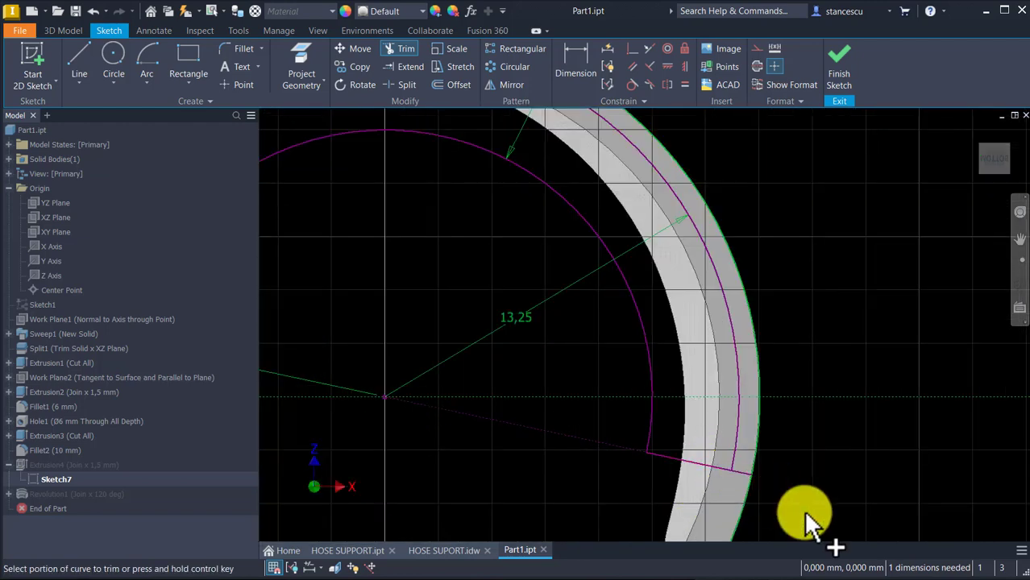
click(741, 470)
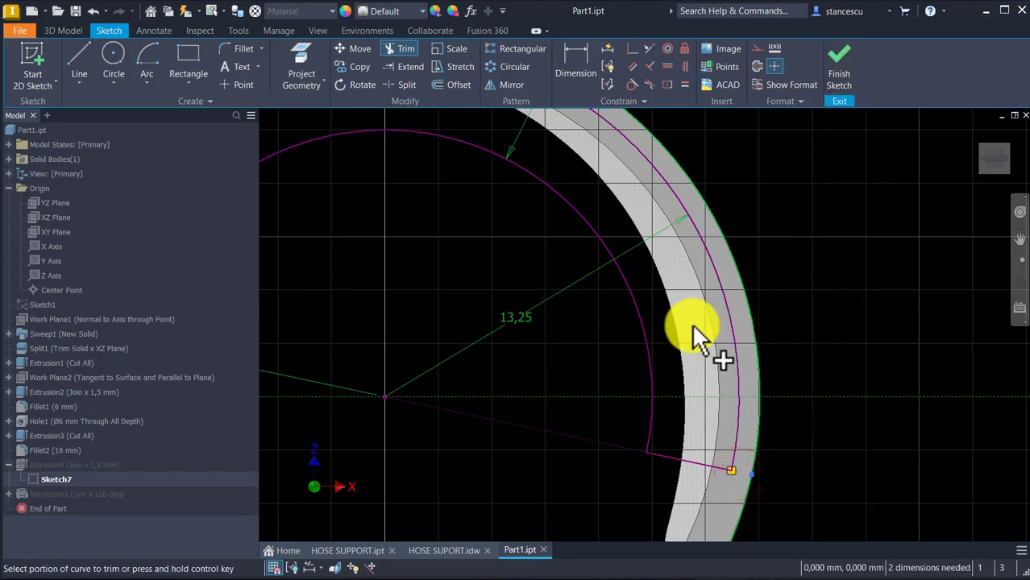
click(838, 65)
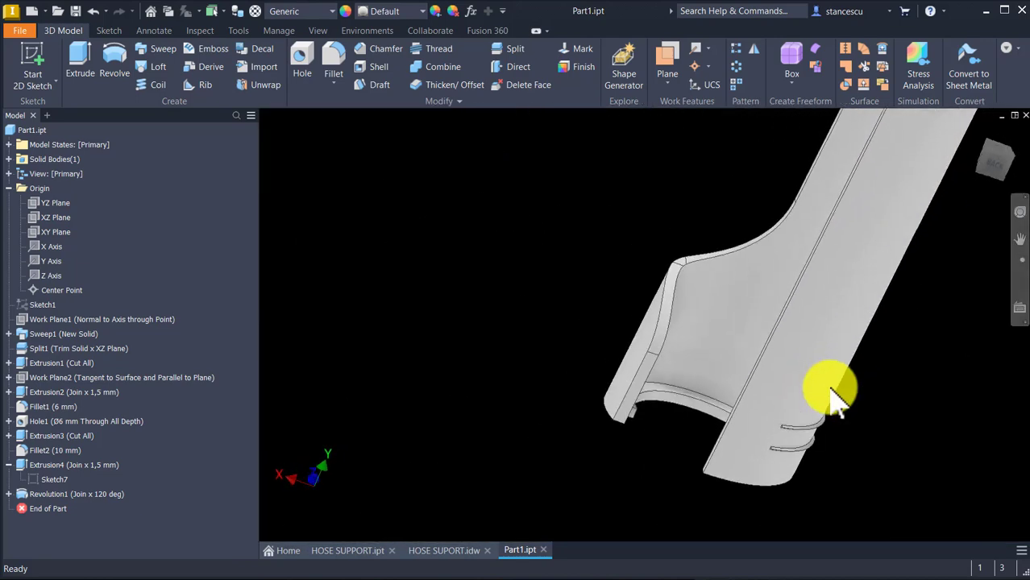
key(F6)
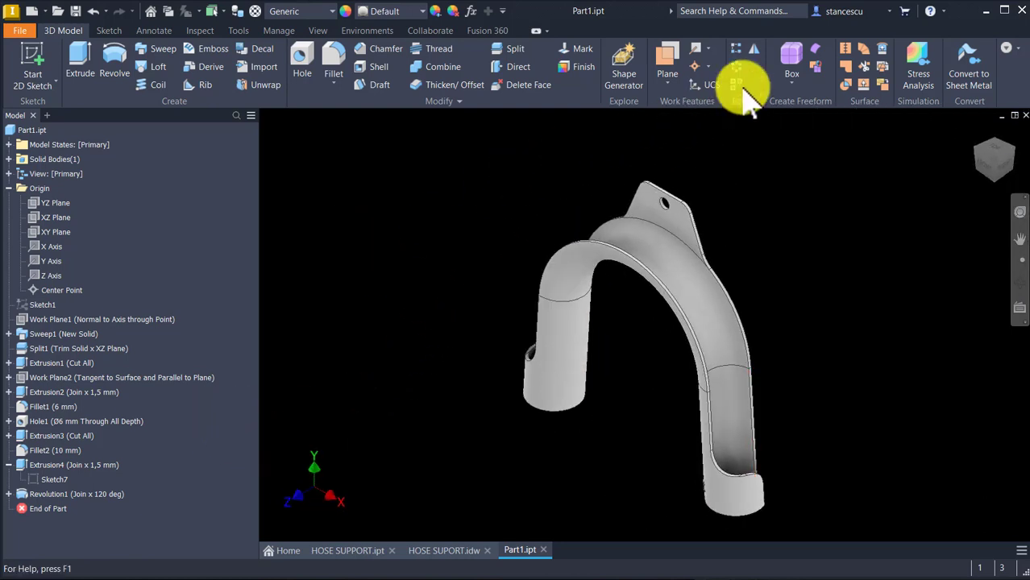
Mirror the lower-end cut (Extrusion3), the 10 mm fillet, the 1.5 mm extrusion and the revolved ribs about the YZ plane.
click(754, 47)
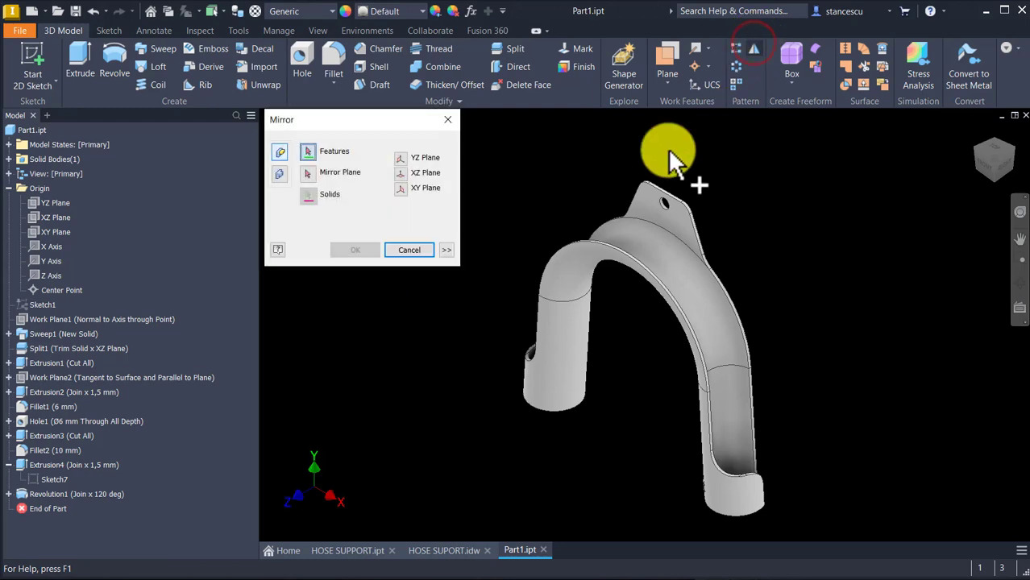
click(22, 495)
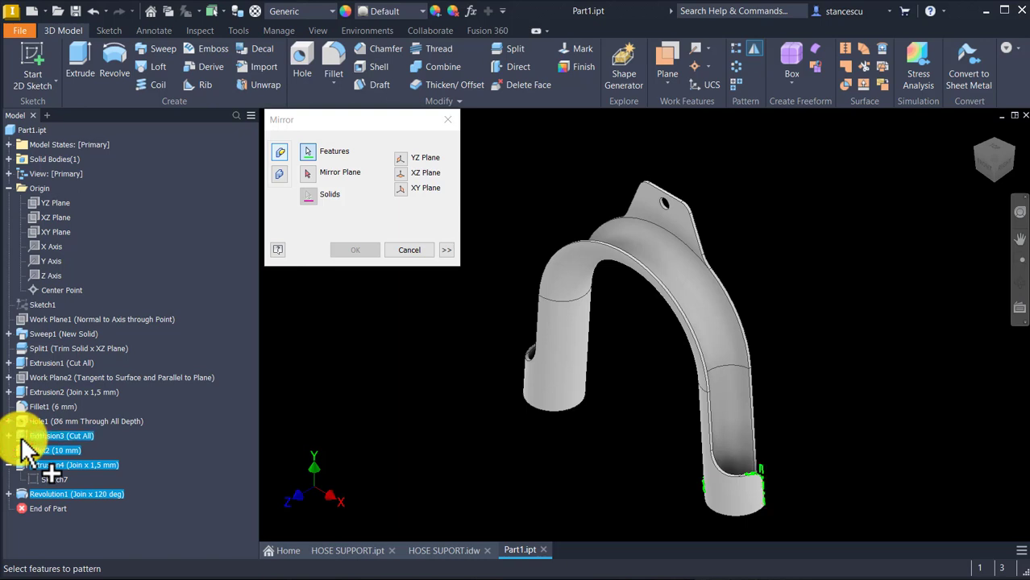
click(44, 420)
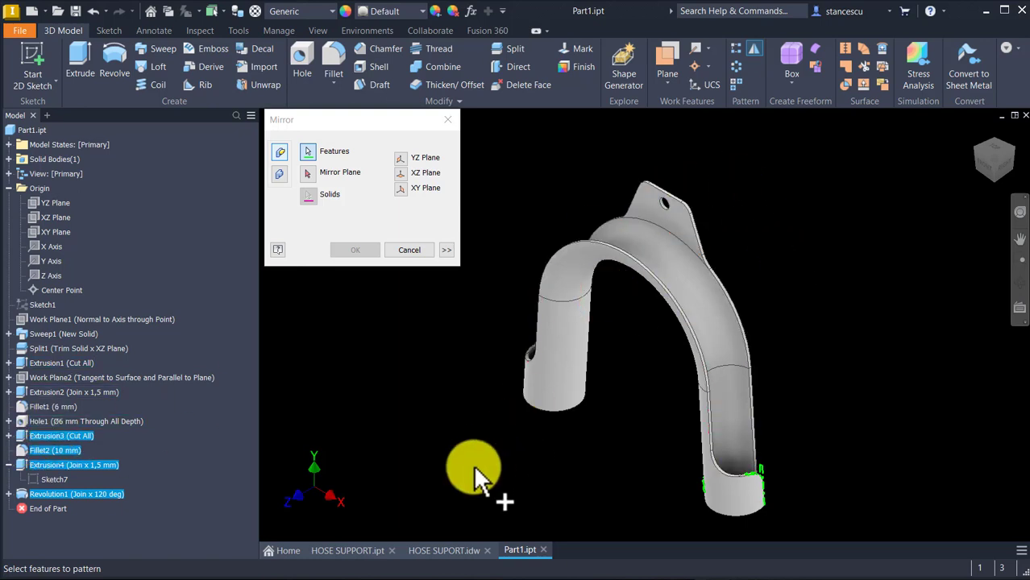
click(309, 173)
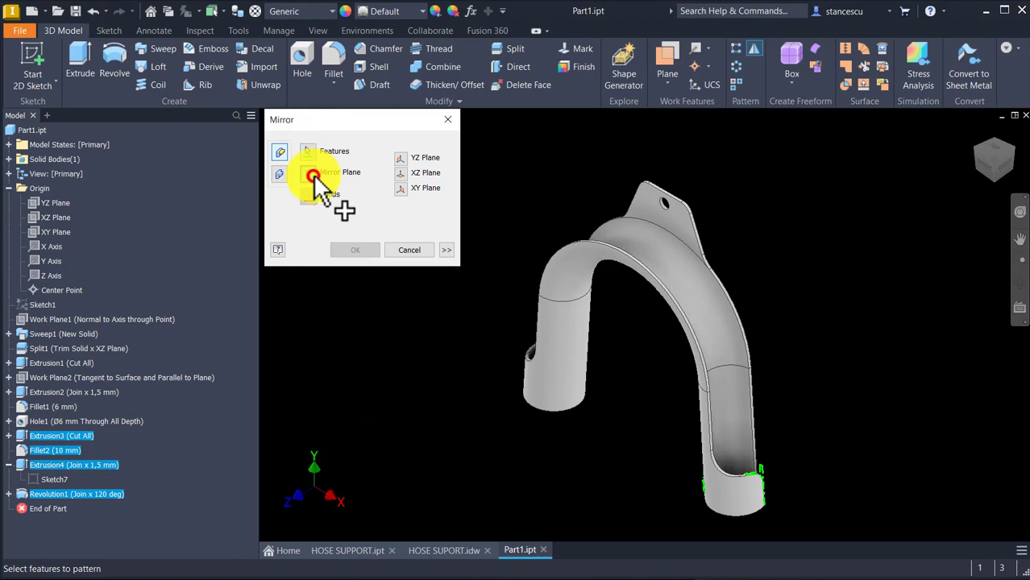
click(50, 203)
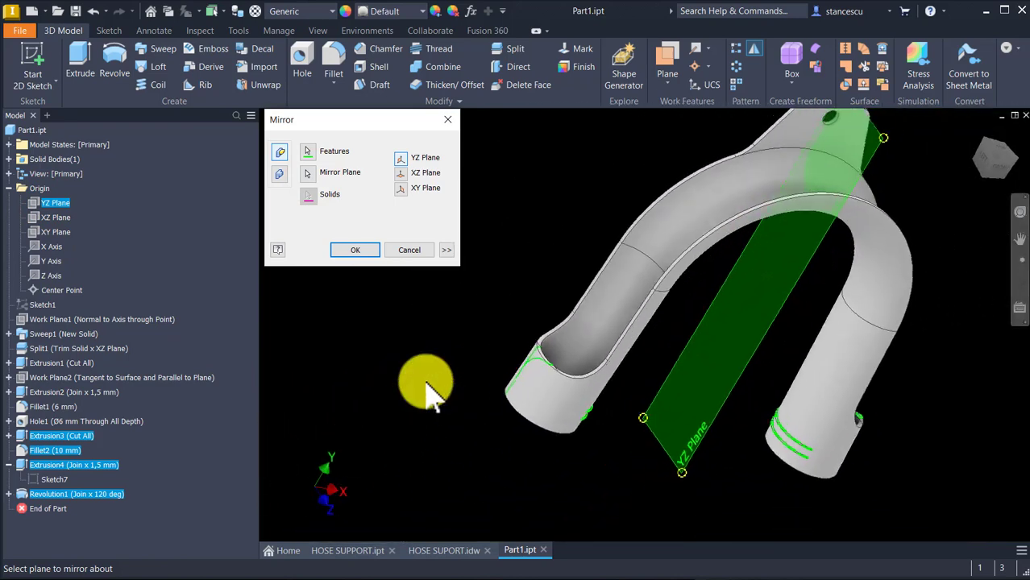
click(356, 250)
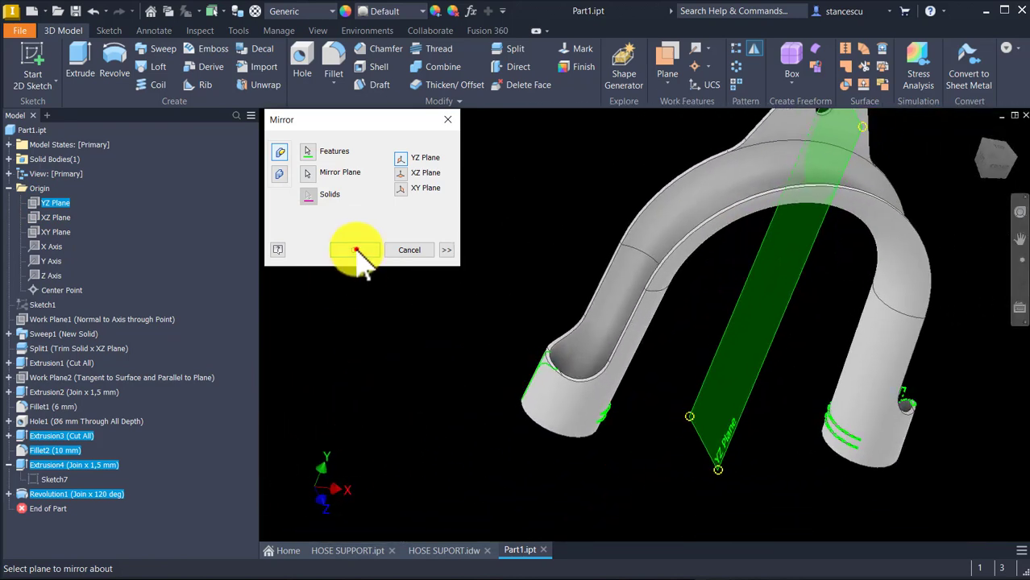
key(F6)
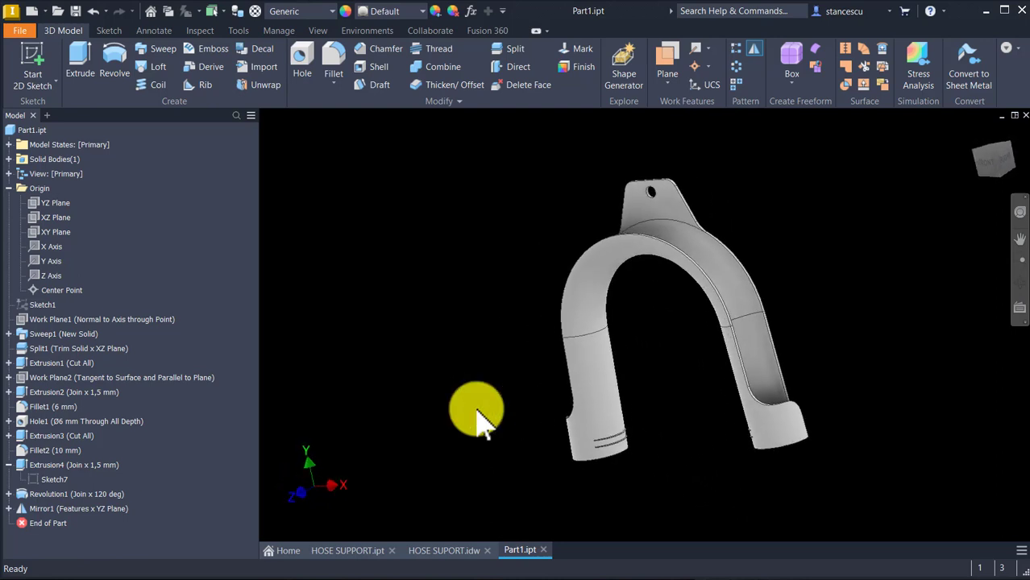
key(F6)
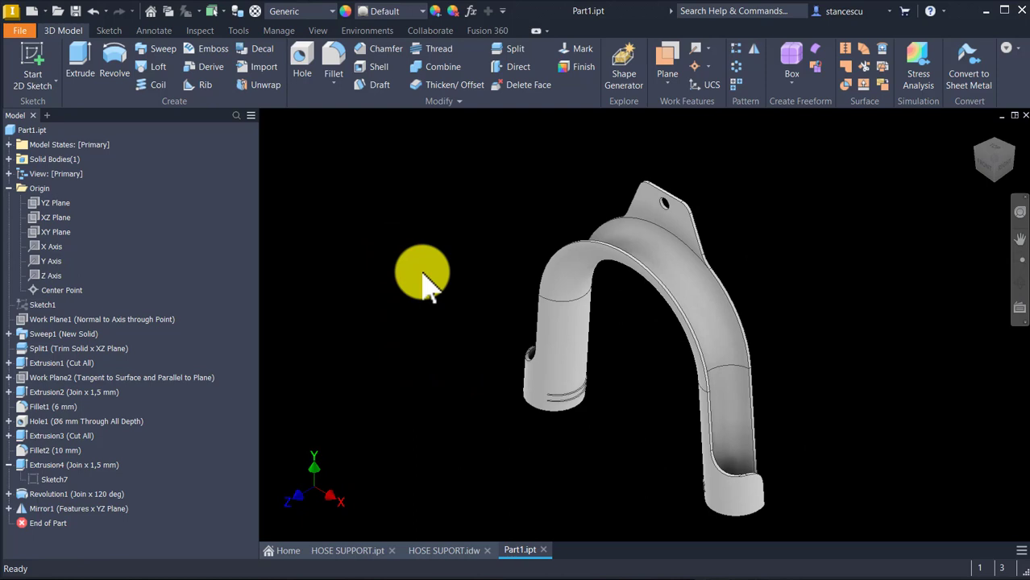
Calculate the part's physical properties in its iProperties and copy the volume value.
click(9, 189)
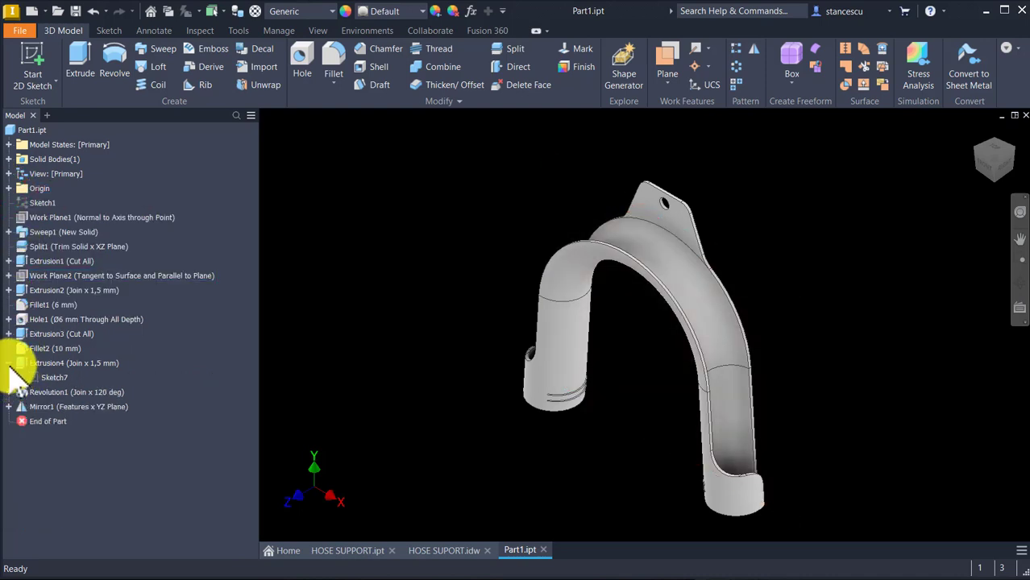
click(9, 363)
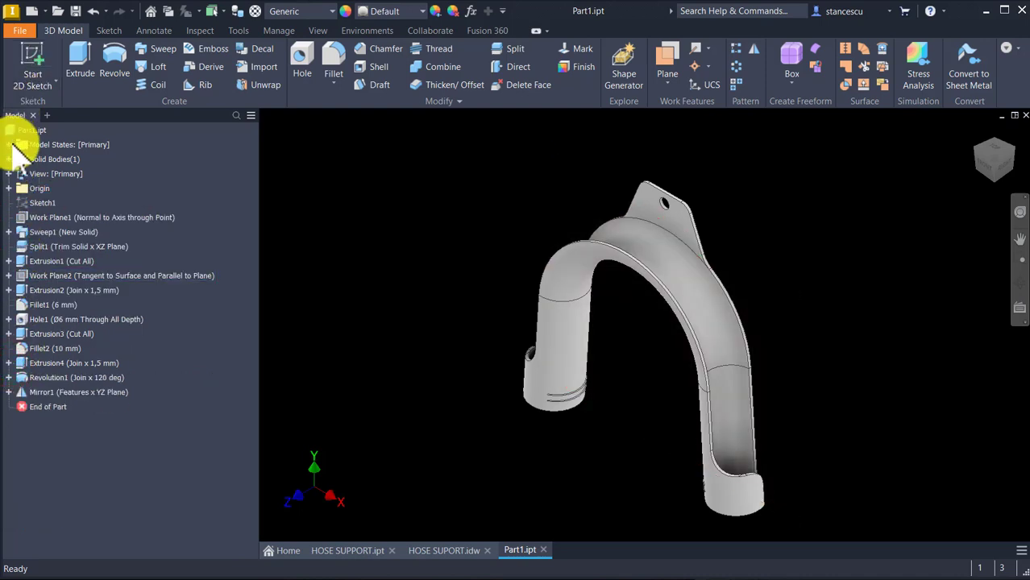
click(14, 130)
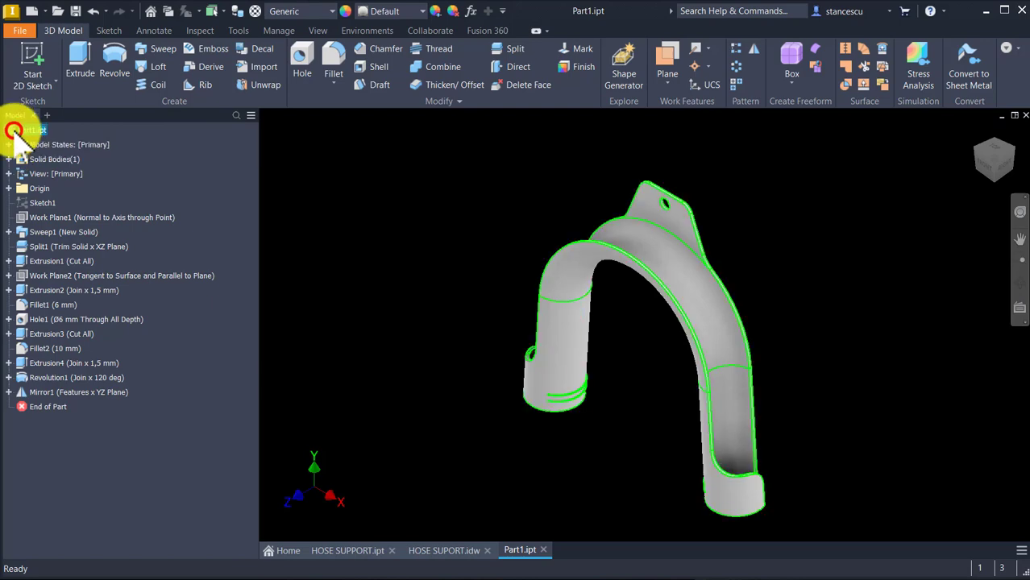
right_click(15, 132)
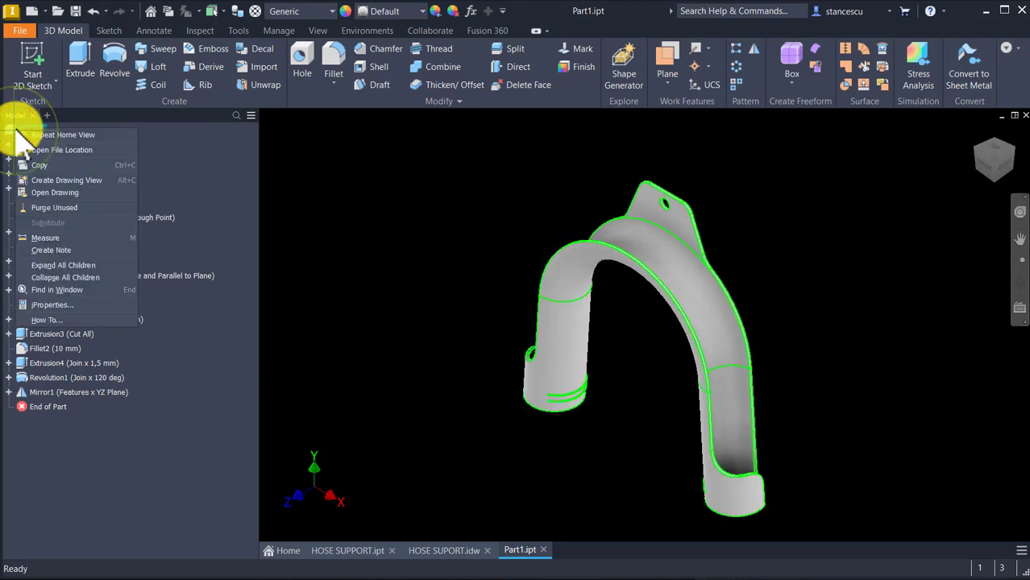
click(57, 304)
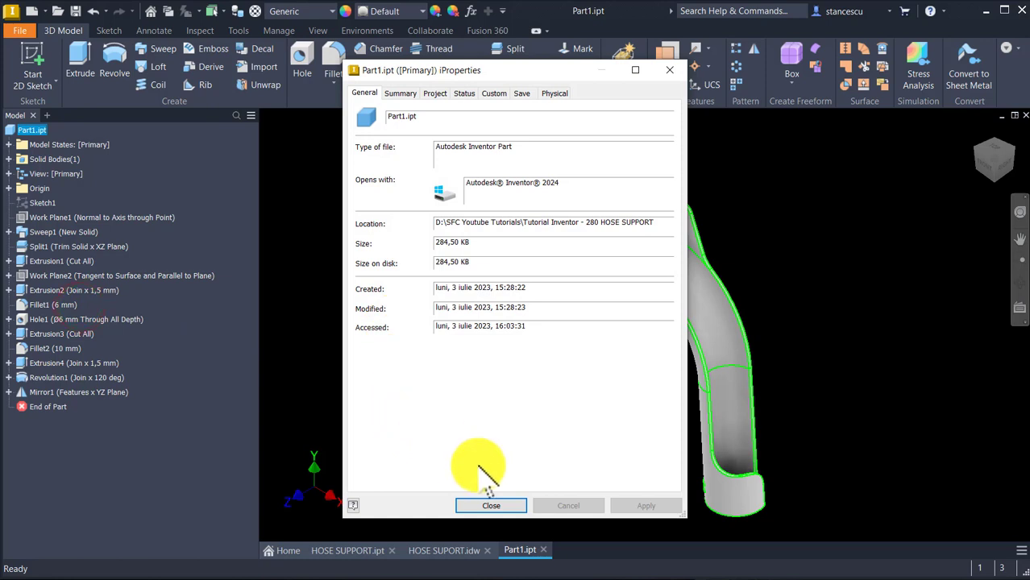
click(554, 93)
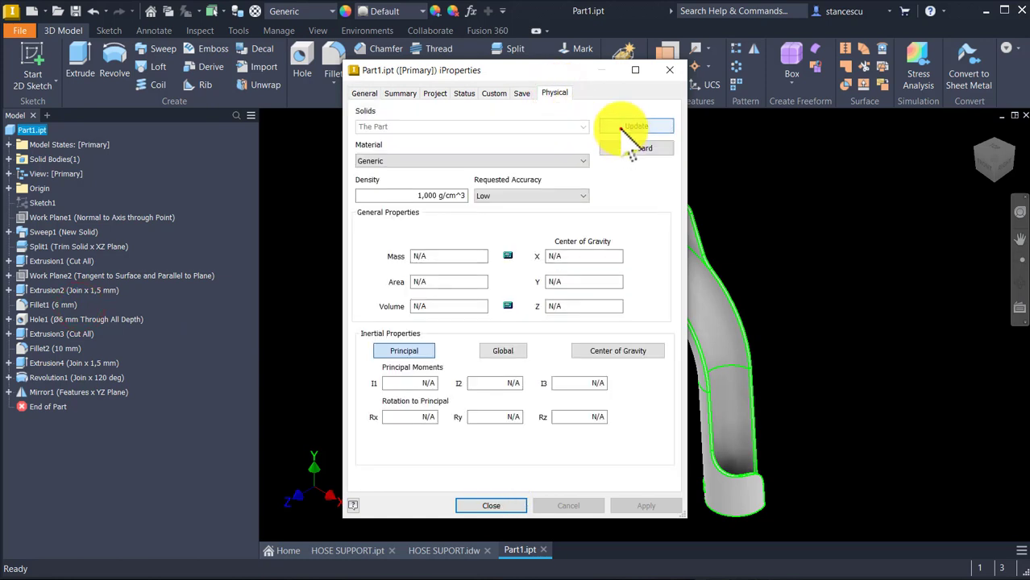
click(621, 128)
drag(471, 307, 351, 303)
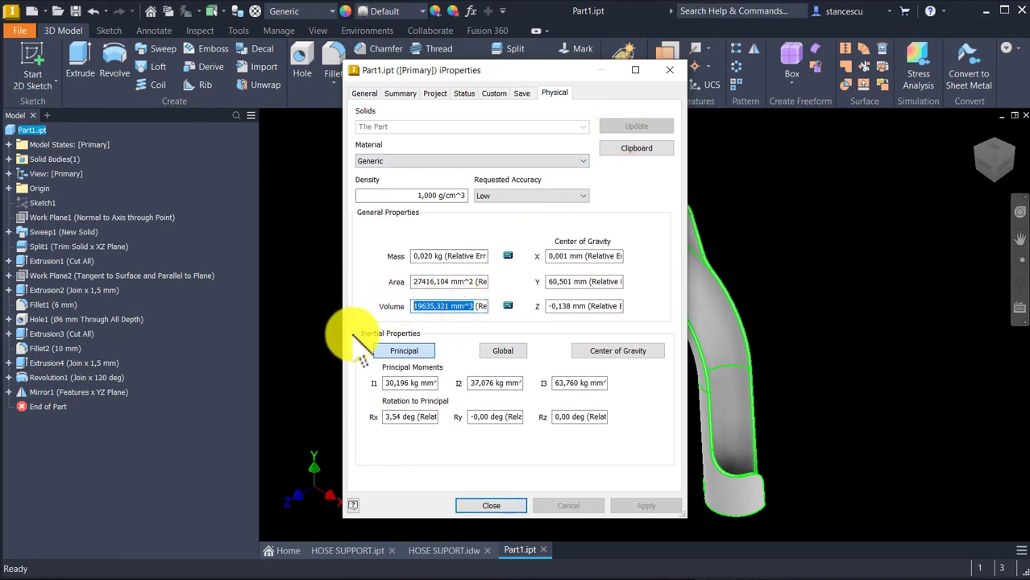
key(ctrl+c)
click(495, 503)
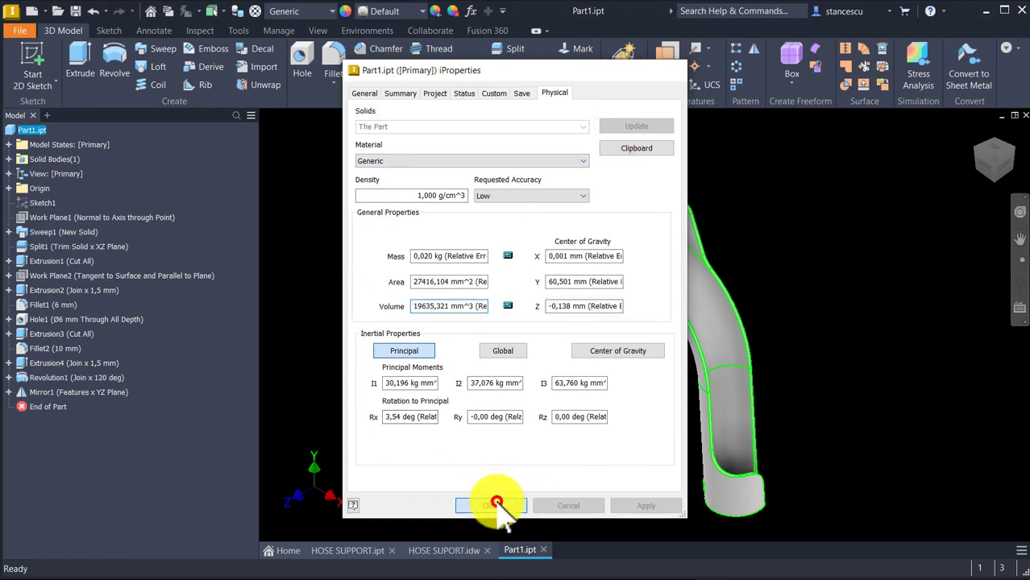
In the HOSE SUPORT.idw drawing, paste the copied volume beneath the volume note's text, aligned for comparison, and discard the text edit.
click(465, 551)
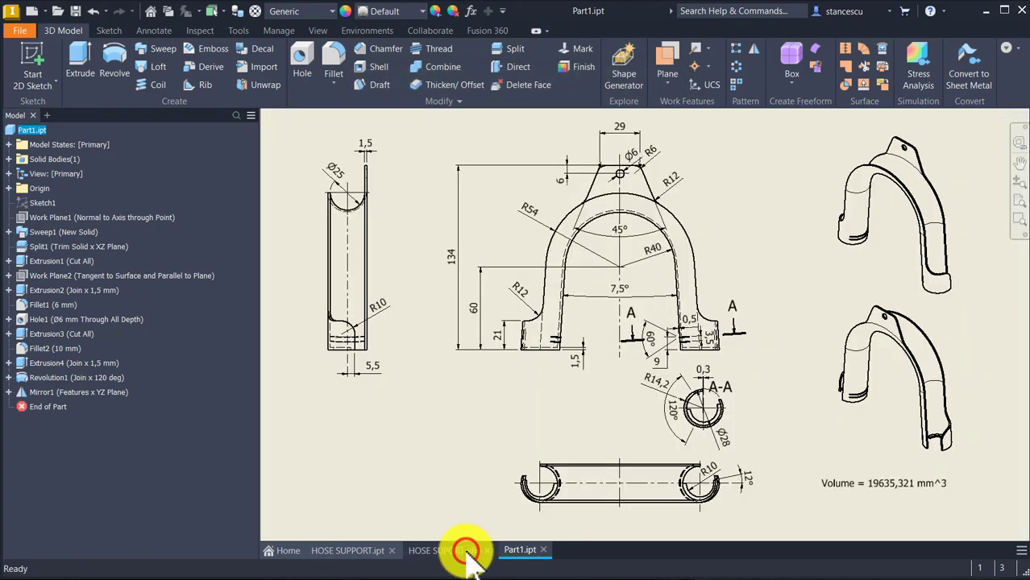
click(909, 484)
click(890, 491)
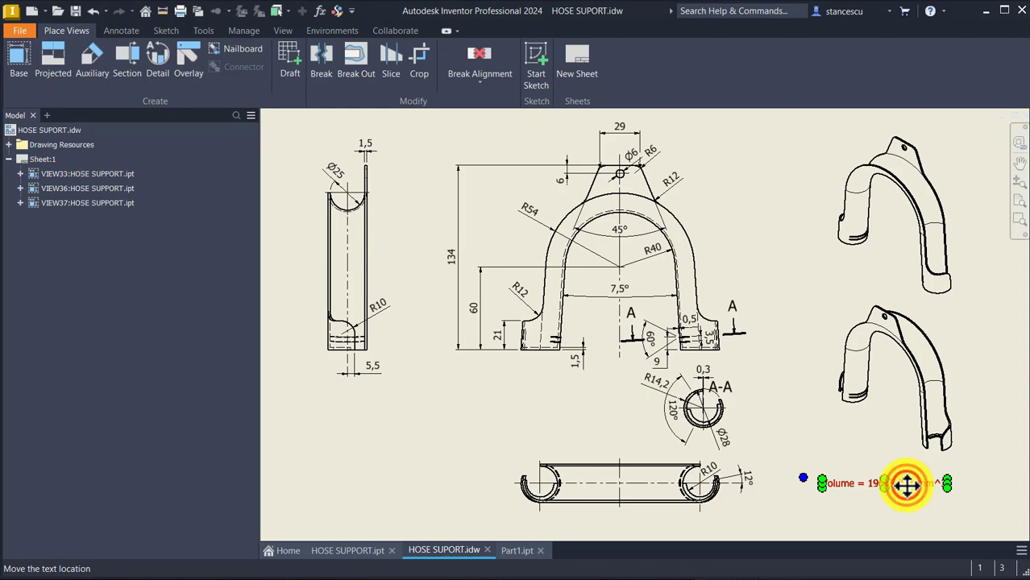
double_click(907, 483)
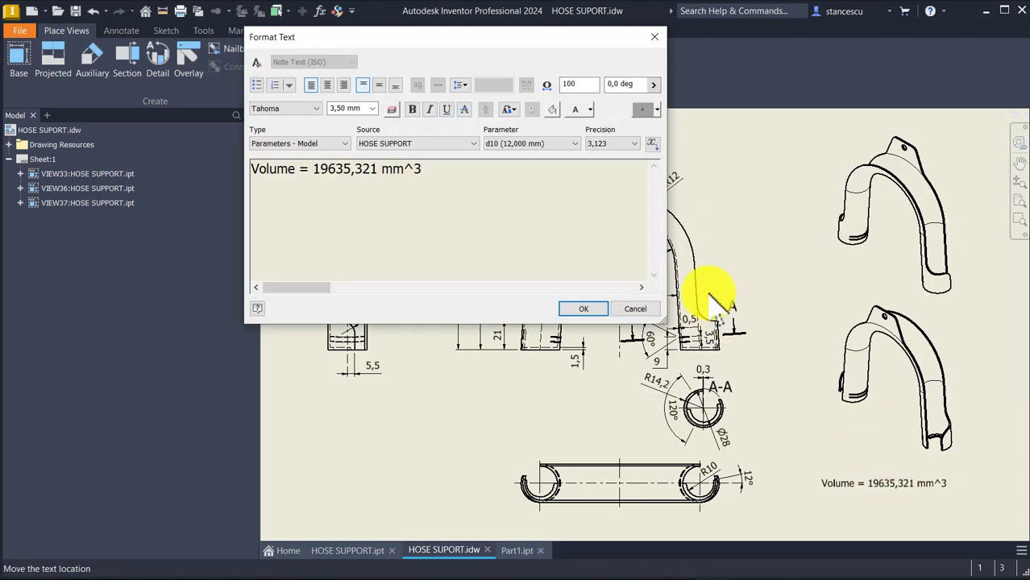
key(Return)
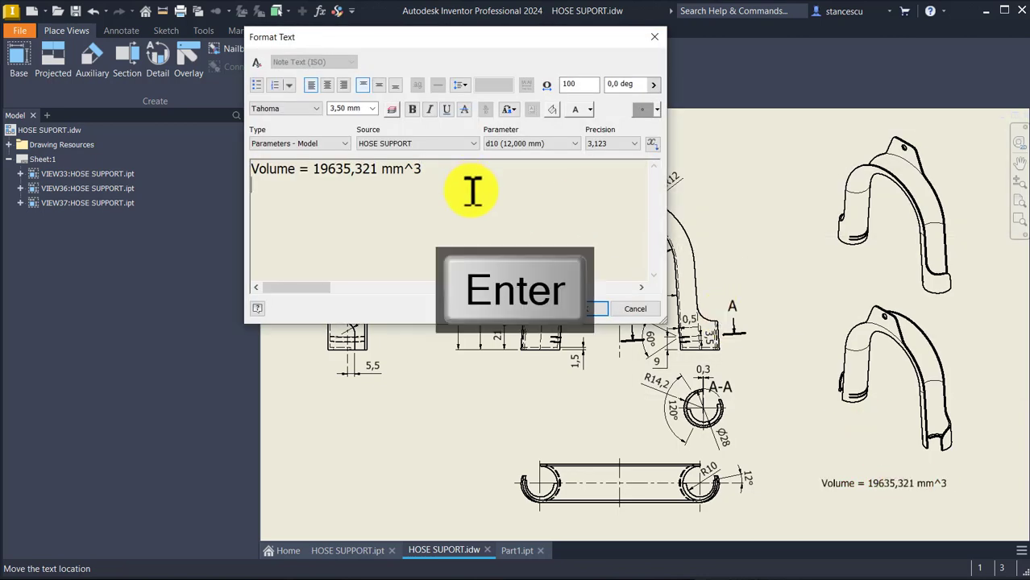
key(ctrl+v)
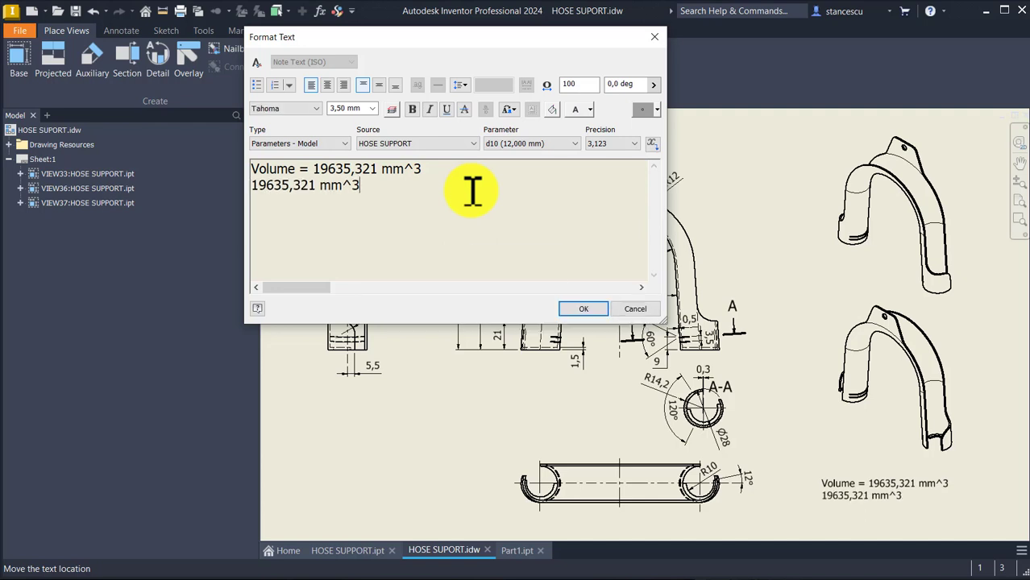
key(Home)
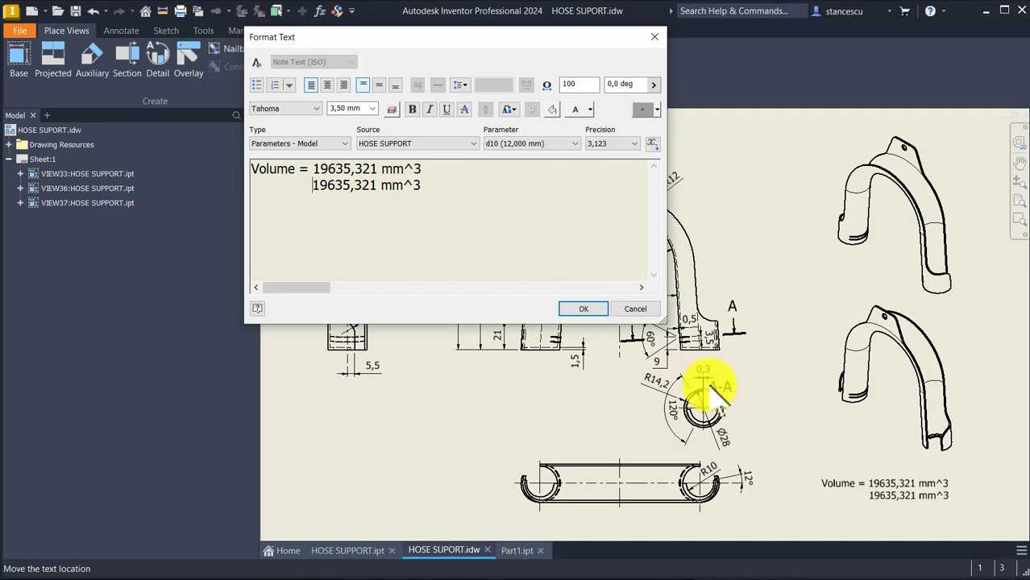
click(645, 310)
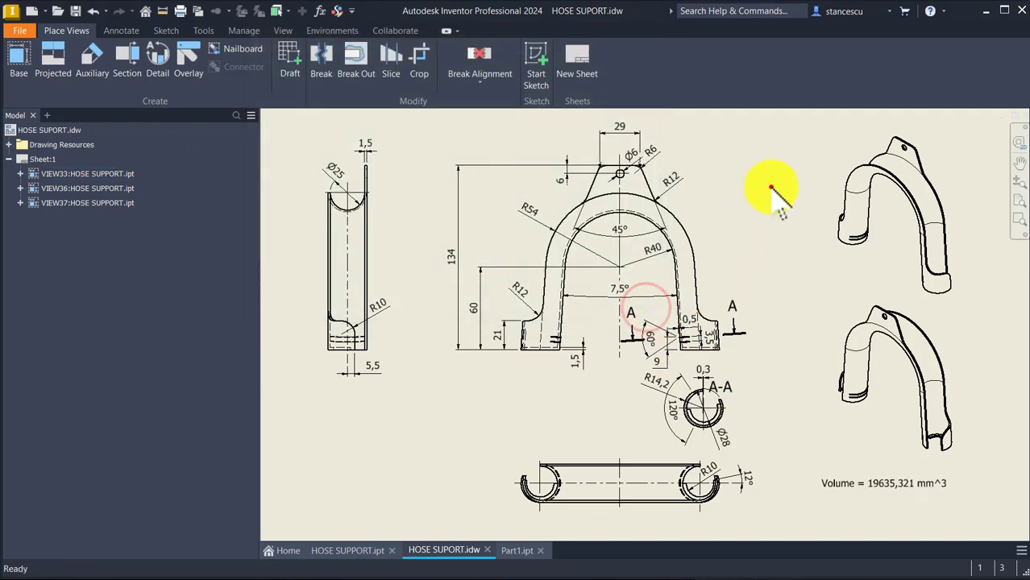